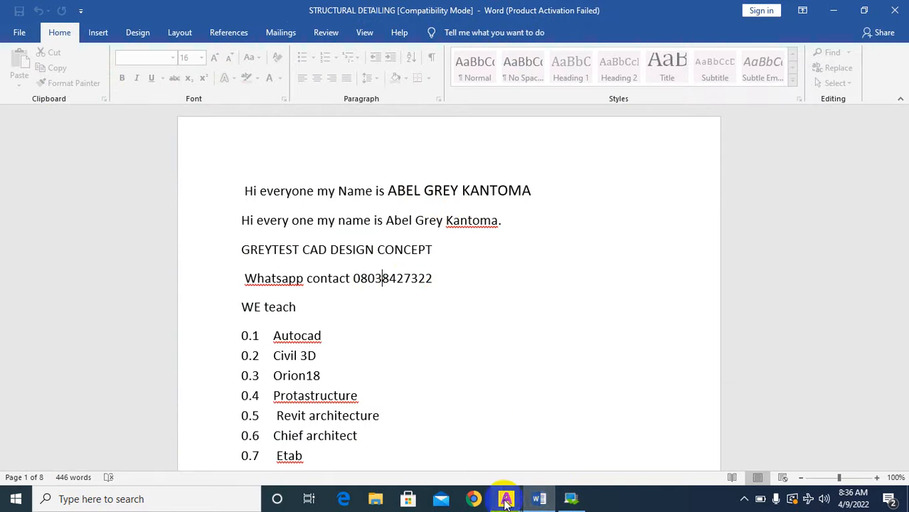
Switch from Word to the AutoCAD drawing engr dornu STRUCTURE.dwg.
mouse_move(572, 499)
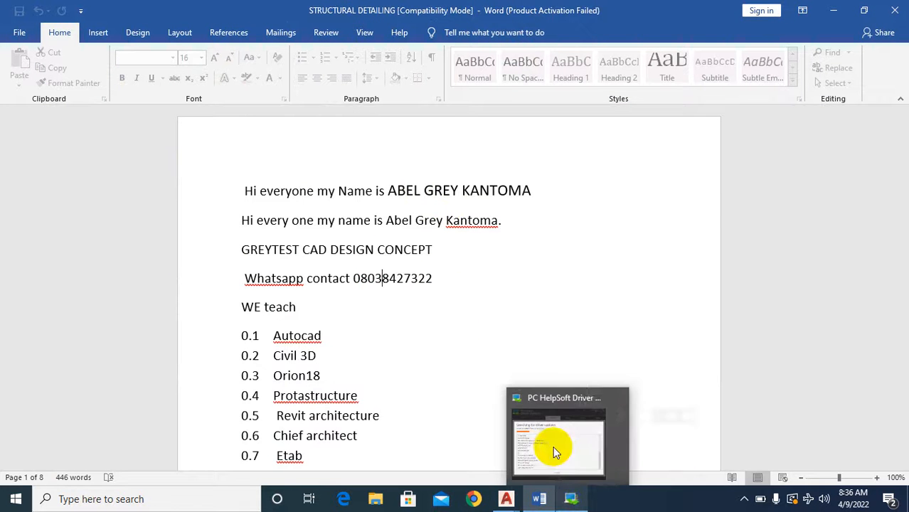
mouse_move(506, 498)
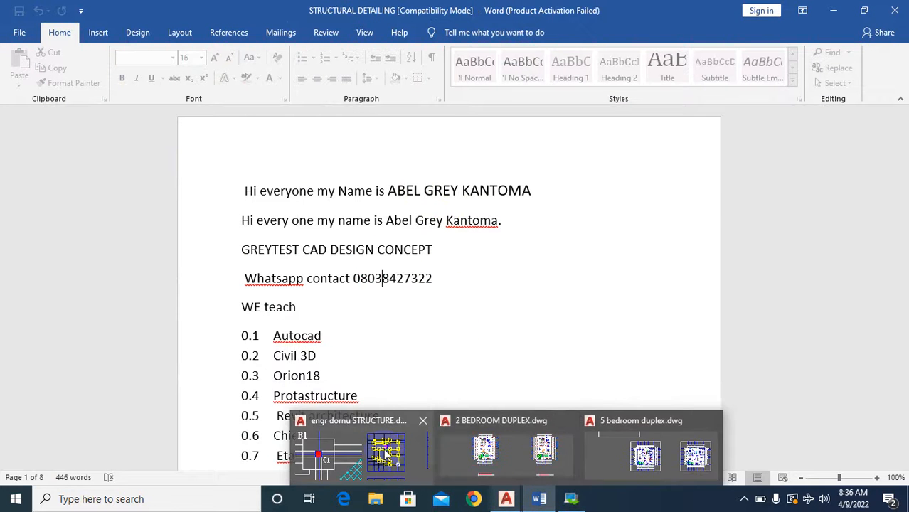
left_click(385, 453)
Examine the structural plans, including the column and beam layout around the staircase.
scroll(679, 327, "down", 5)
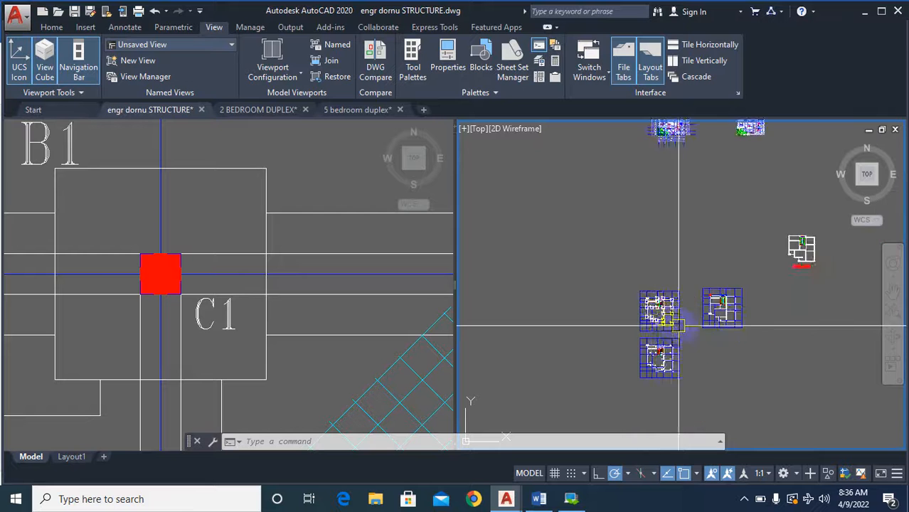
scroll(680, 328, "up", 3)
scroll(669, 298, "down", 3)
scroll(690, 302, "up", 3)
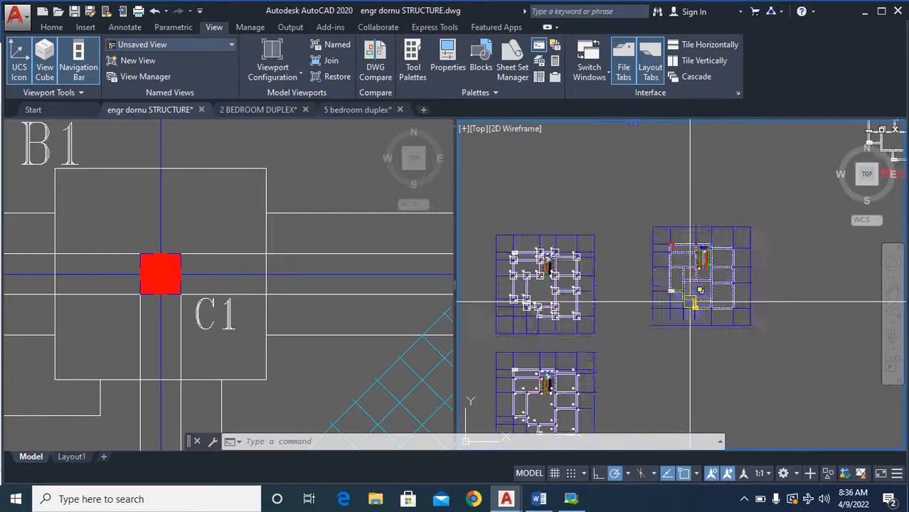
scroll(690, 302, "up", 5)
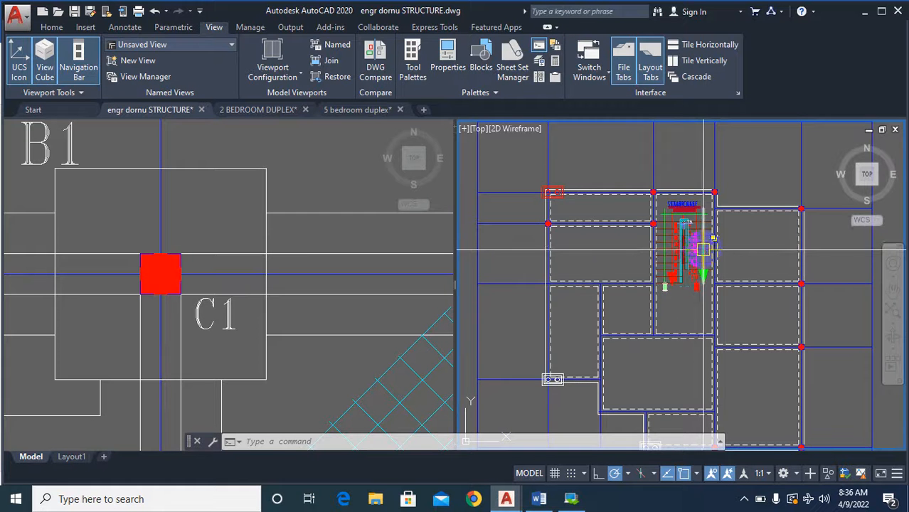
scroll(704, 249, "down", 5)
scroll(648, 348, "up", 6)
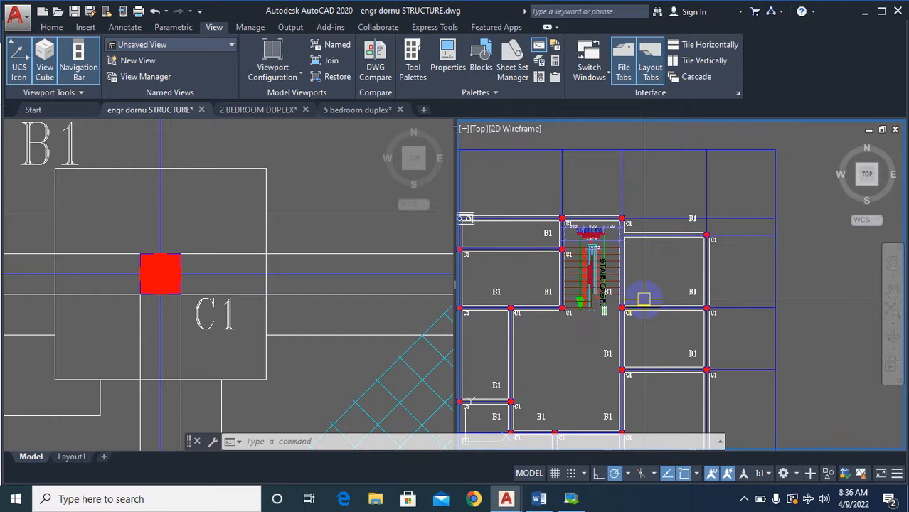
scroll(655, 306, "down", 2)
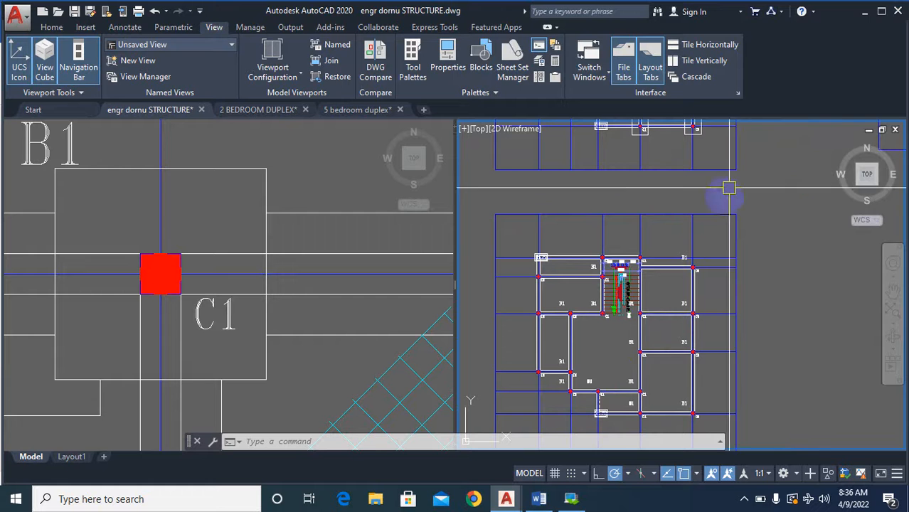
scroll(577, 334, "down", 4)
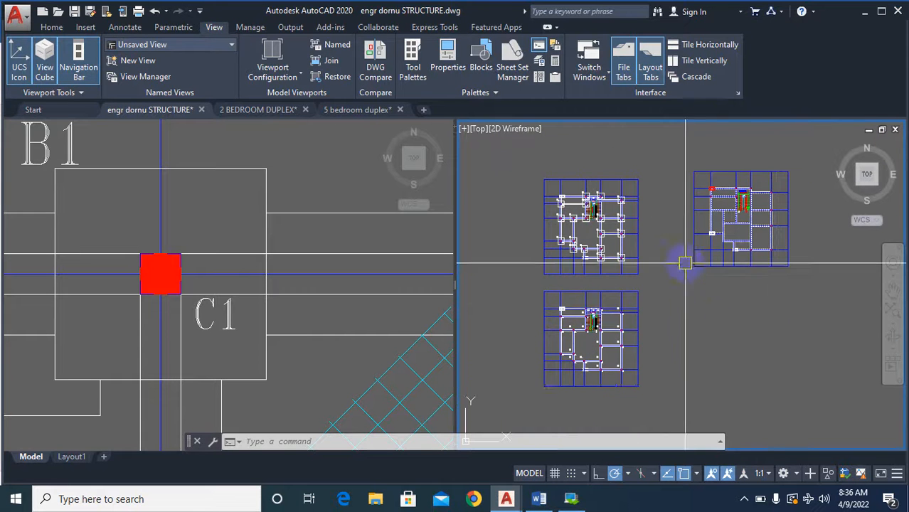
scroll(618, 291, "down", 2)
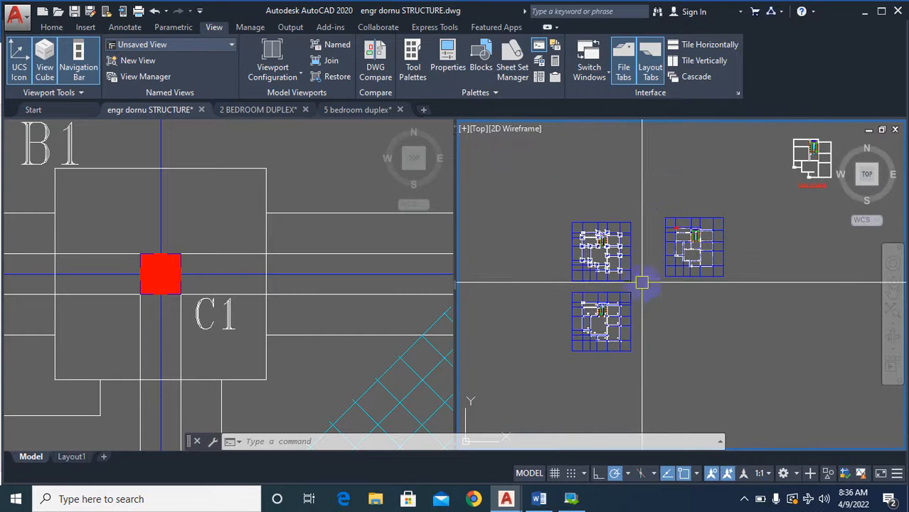
Compare the beam layout with the column base plan, checking the C1 columns and B1 bases around the staircase.
scroll(601, 320, "up", 4)
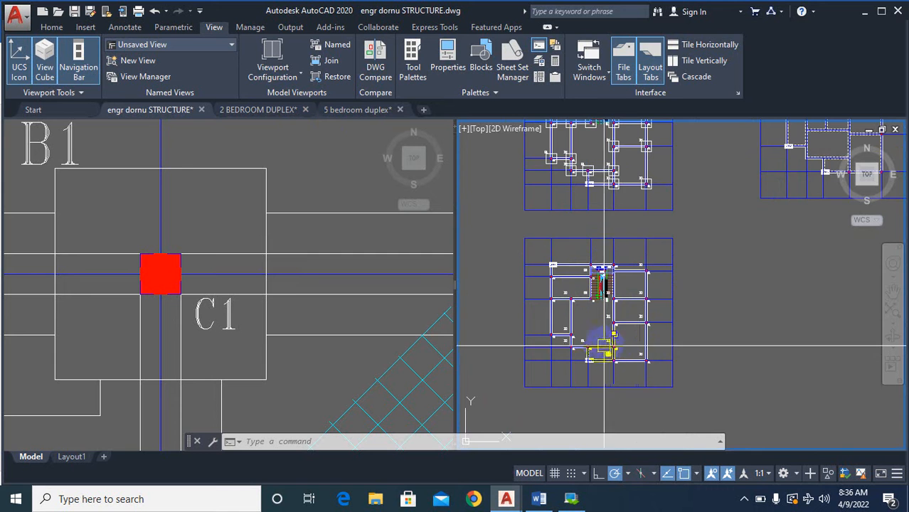
scroll(609, 354, "up", 5)
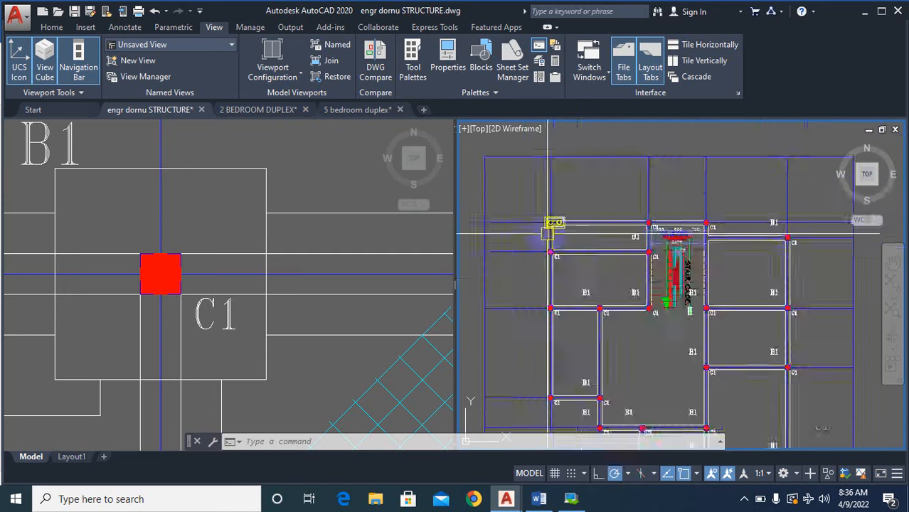
scroll(589, 272, "down", 3)
scroll(619, 228, "up", 6)
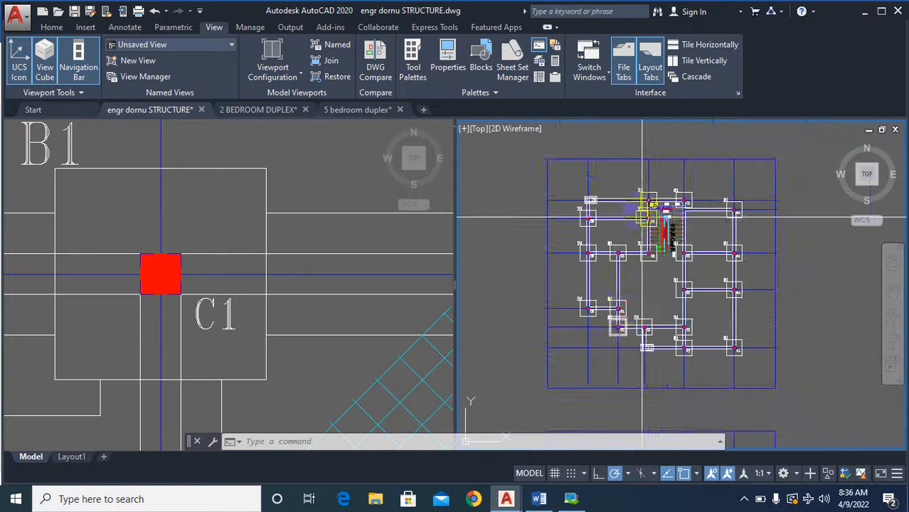
scroll(618, 228, "down", 4)
scroll(626, 229, "up", 4)
scroll(662, 235, "down", 4)
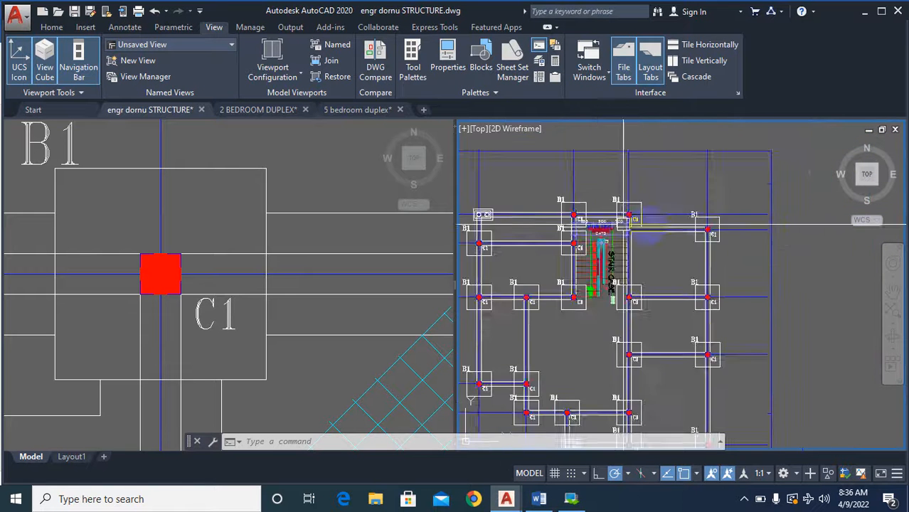
scroll(706, 244, "up", 5)
scroll(706, 245, "down", 4)
scroll(712, 365, "up", 3)
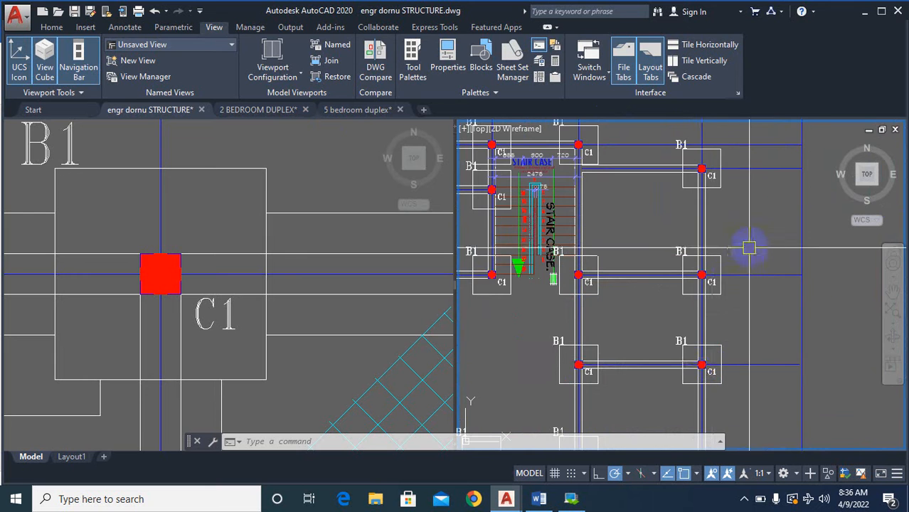
scroll(774, 233, "down", 4)
scroll(676, 324, "up", 3)
scroll(676, 324, "down", 3)
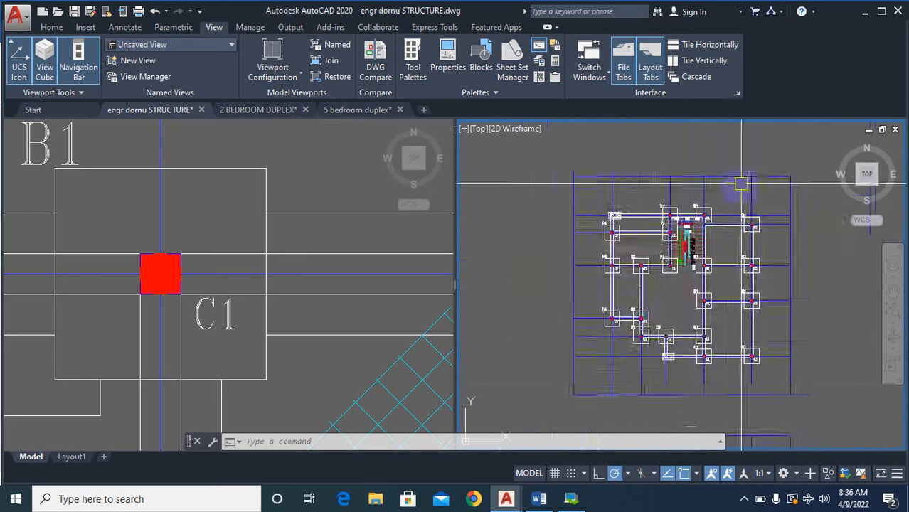
Try to extend the beam line beside the staircase near the upper C1 column.
scroll(706, 212, "up", 5)
scroll(690, 256, "up", 5)
type("ex")
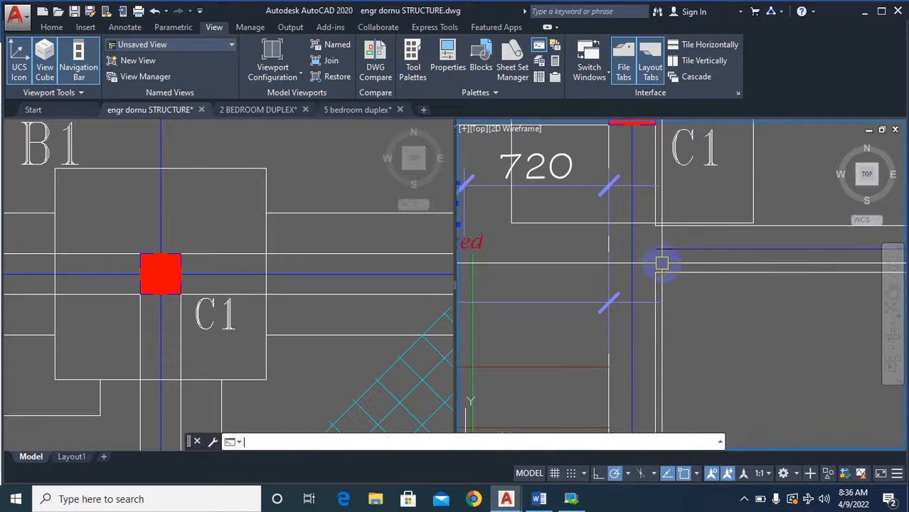
key("Return")
key("Return")
left_click(662, 263)
scroll(661, 263, "down", 5)
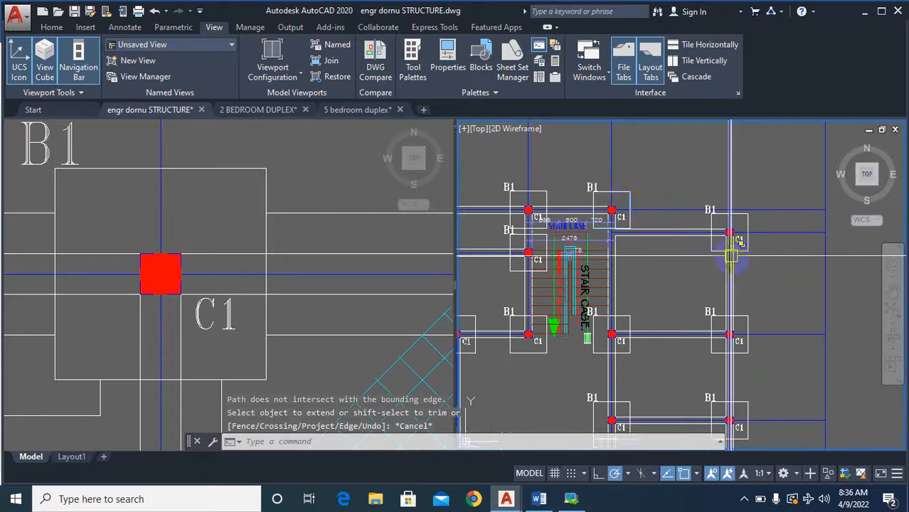
key("Escape")
Inspect the beam junction beside the staircase, where the grid line meets the beam below the B1 base.
scroll(623, 235, "up", 2)
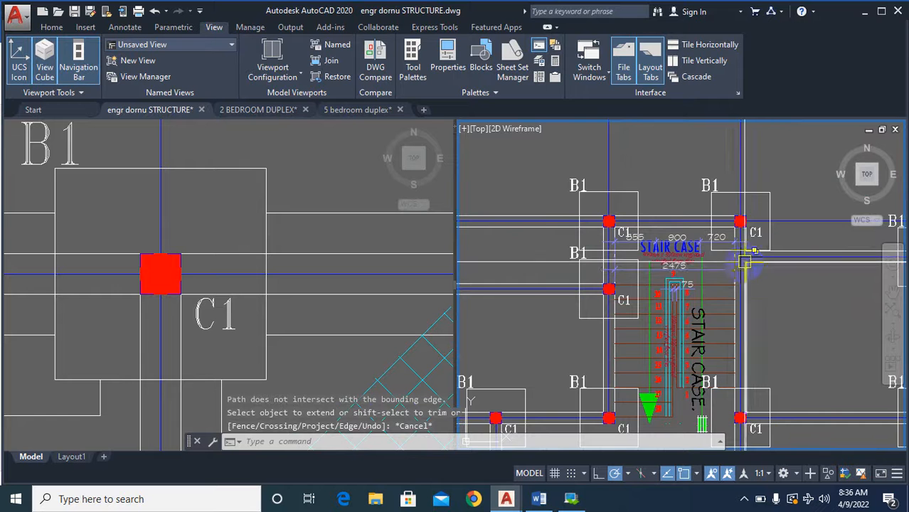
scroll(744, 263, "up", 2)
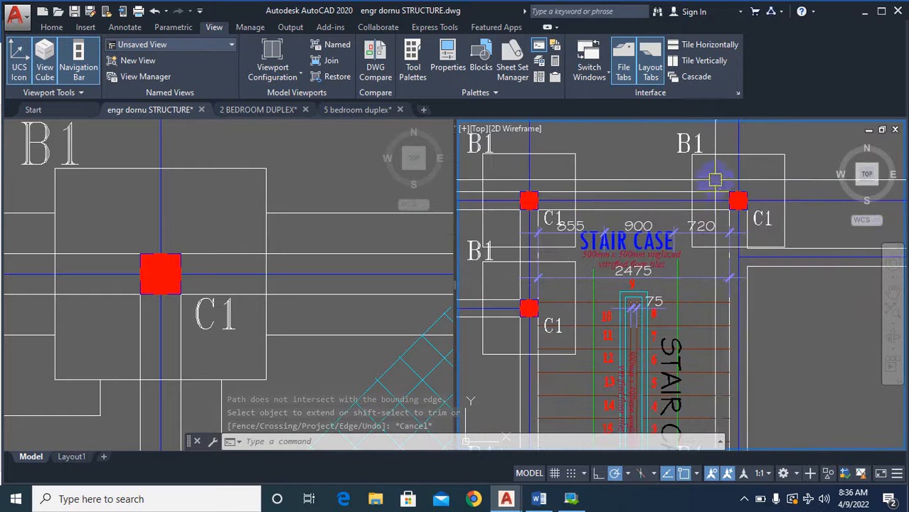
scroll(718, 269, "down", 4)
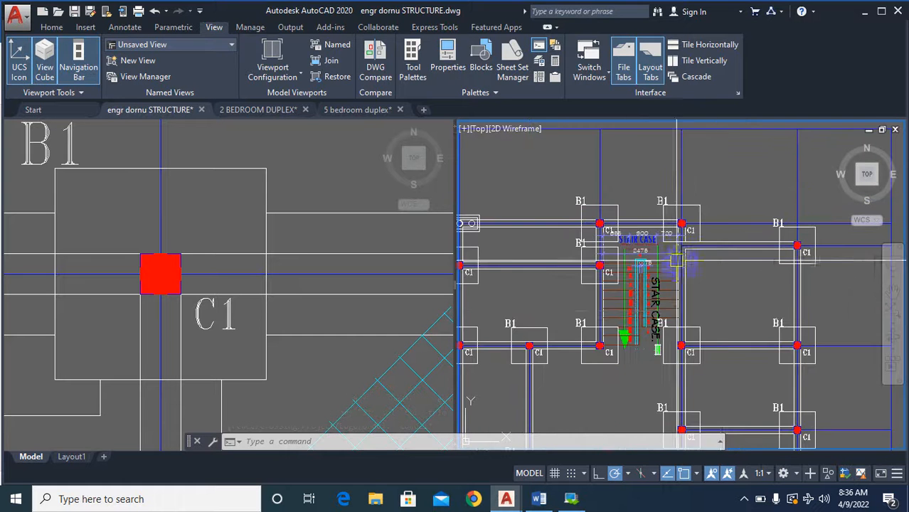
scroll(739, 256, "down", 4)
scroll(747, 289, "up", 2)
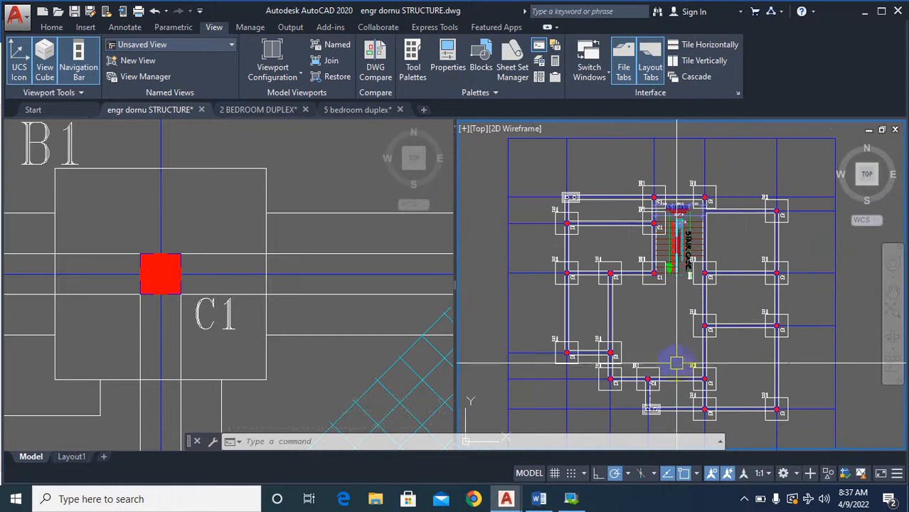
scroll(724, 192, "up", 4)
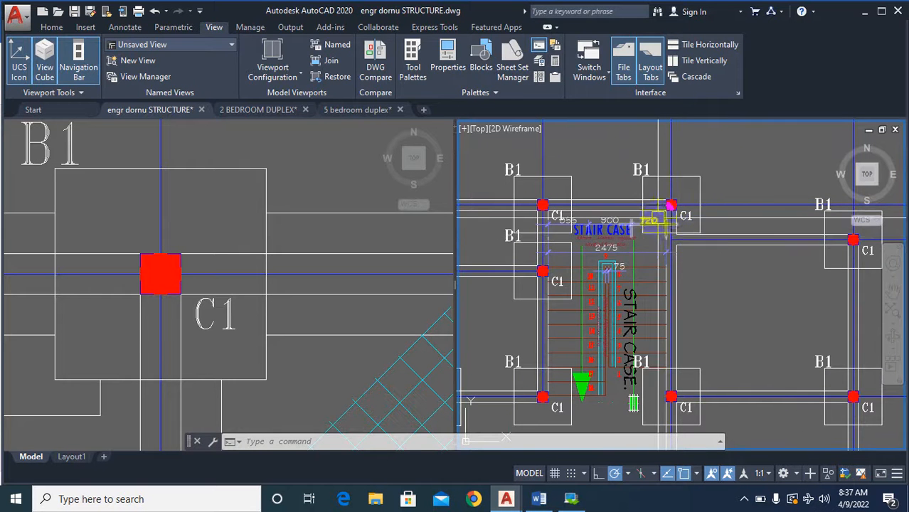
scroll(658, 217, "up", 3)
scroll(700, 223, "down", 4)
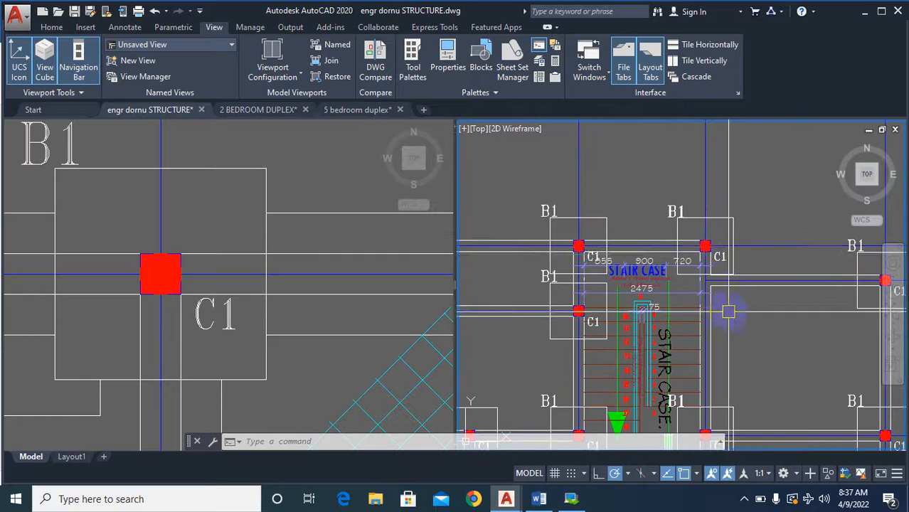
scroll(740, 275, "up", 2)
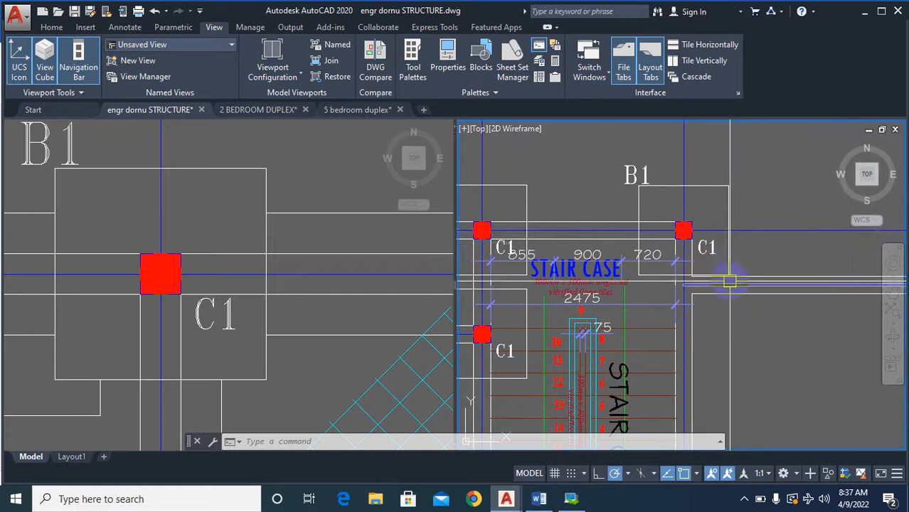
scroll(733, 277, "down", 2)
scroll(738, 247, "up", 2)
Copy the B1 base with its C1 column and labels from the staircase corner to the beam junction directly below.
type("co")
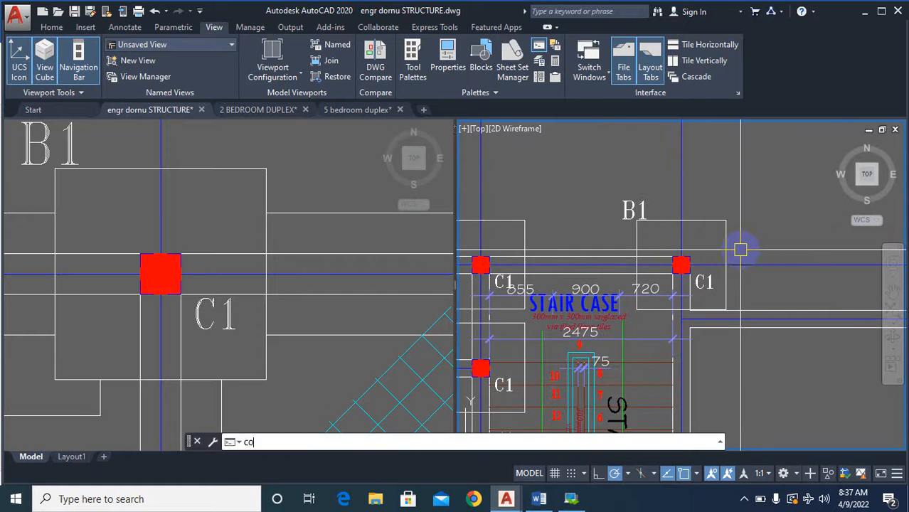
key("Return")
scroll(740, 249, "up", 2)
left_click(556, 162)
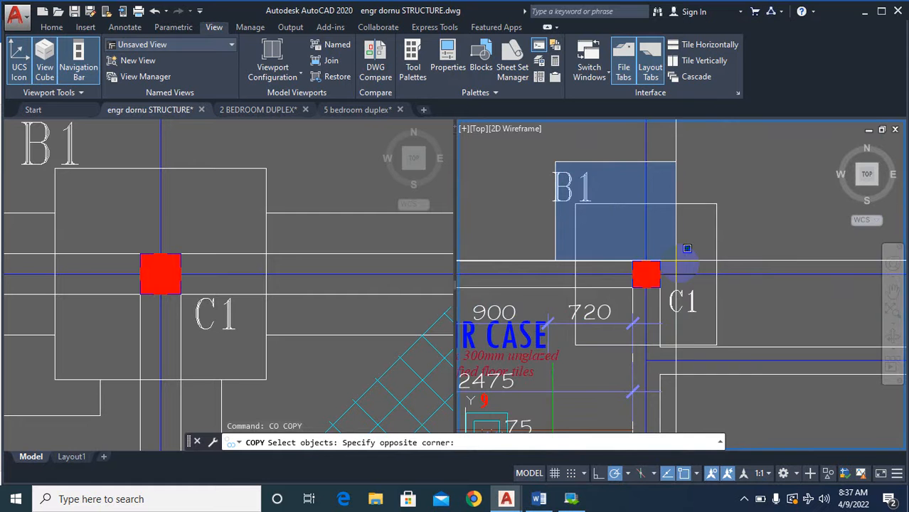
left_click(746, 356)
left_click(553, 171)
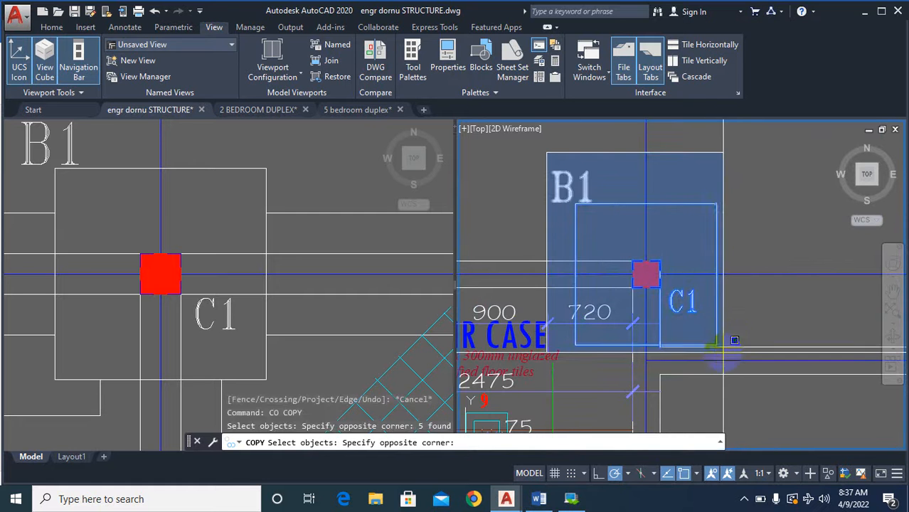
left_click(714, 340)
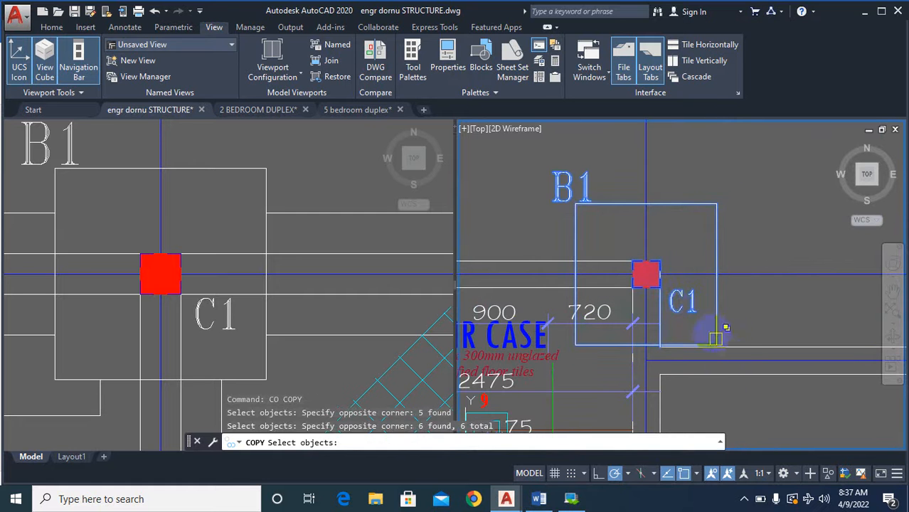
key("Return")
left_click(659, 265)
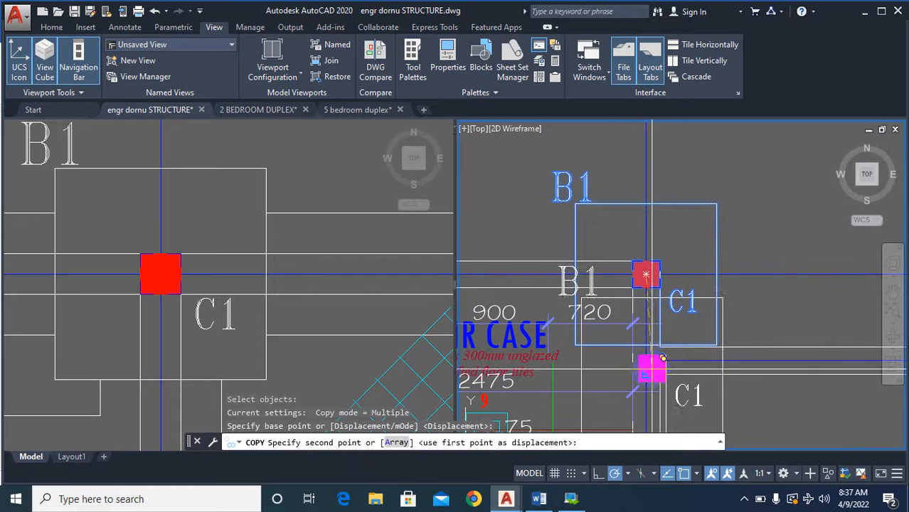
left_click(645, 364)
scroll(712, 320, "down", 4)
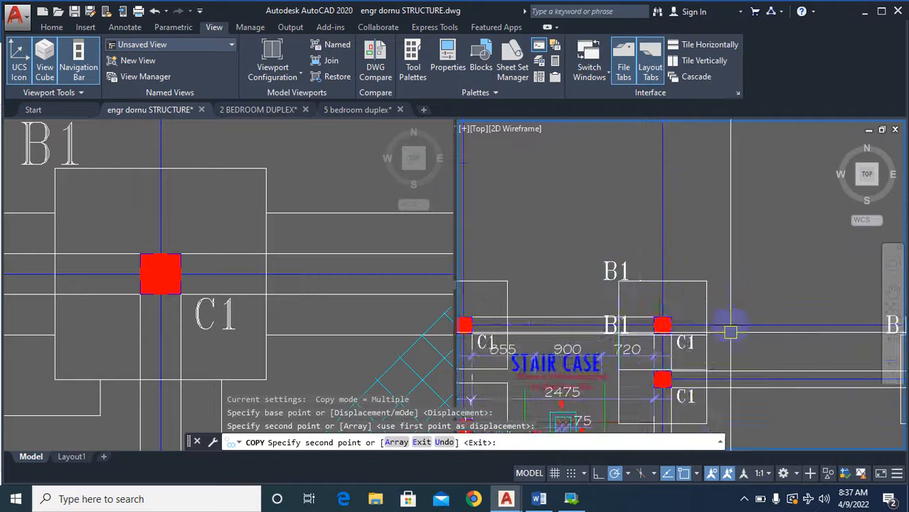
scroll(680, 276, "up", 2)
key("Escape")
Explode the square outlines of the two overlapping B1 bases beside the staircase.
scroll(690, 330, "up", 2)
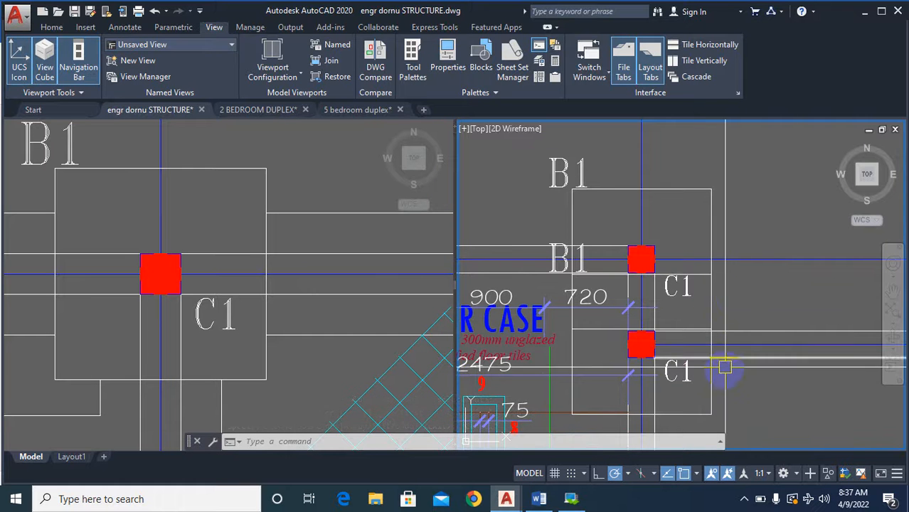
left_click(712, 248)
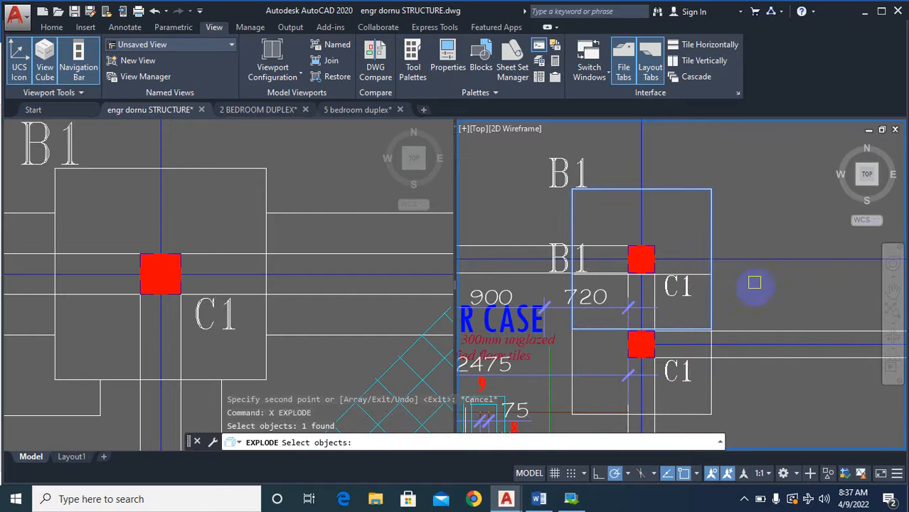
key("Return")
key("Return")
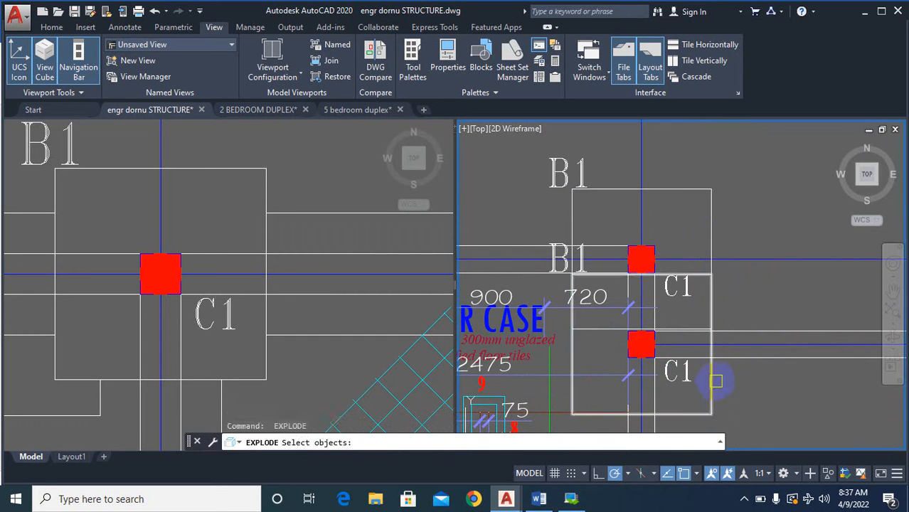
left_click(719, 376)
key("Return")
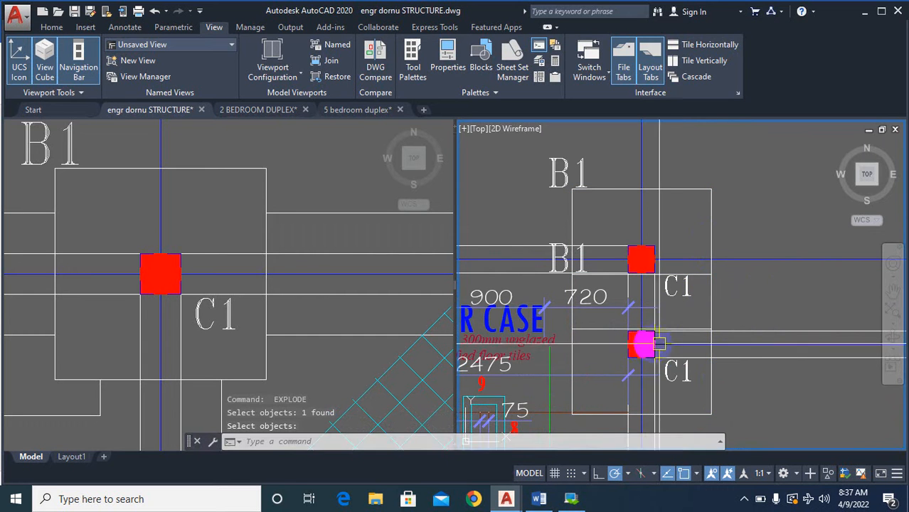
Erase the overlapping edges between the two B1 bases beside the staircase and the B1 label inside the merged outline.
type("E")
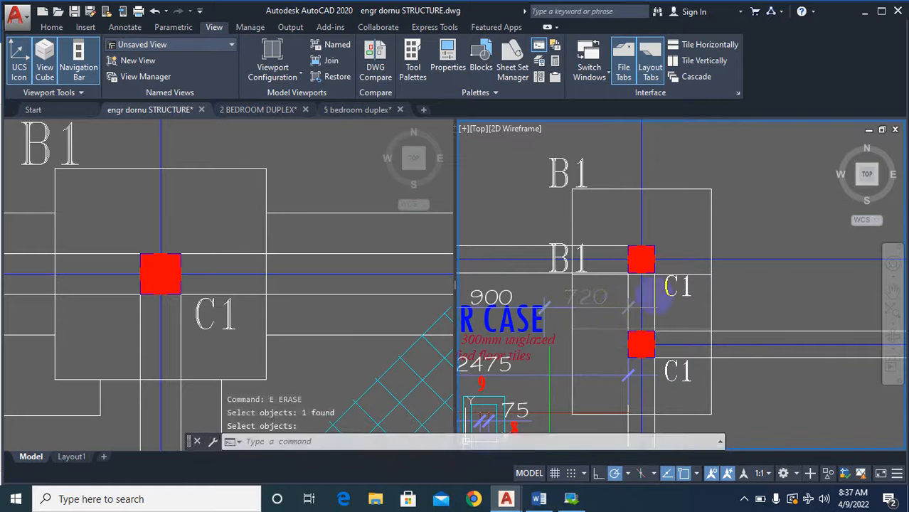
left_click(705, 272)
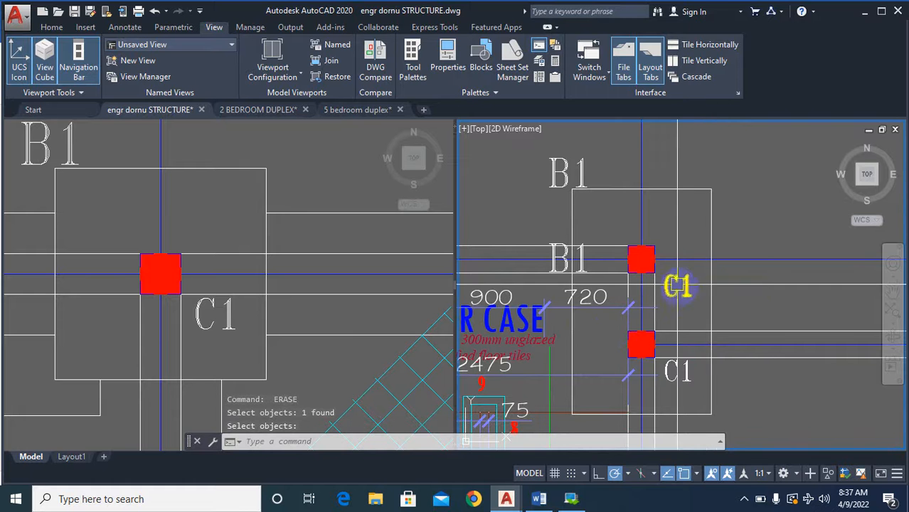
scroll(808, 259, "down", 2)
scroll(588, 242, "up", 2)
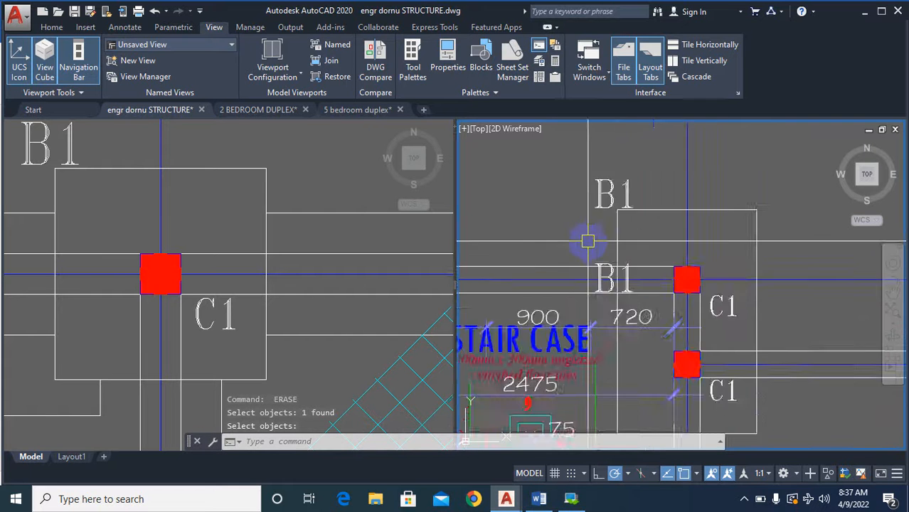
scroll(604, 274, "up", 4)
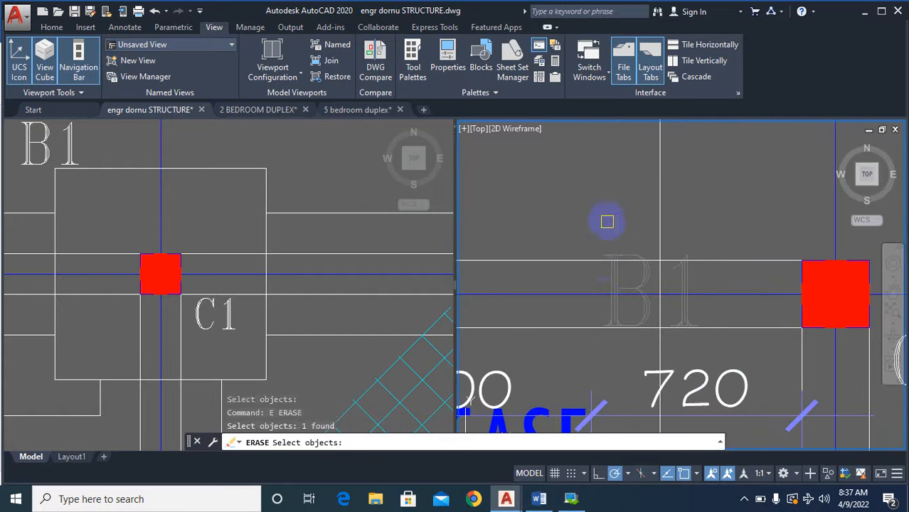
key("Return")
scroll(605, 221, "down", 4)
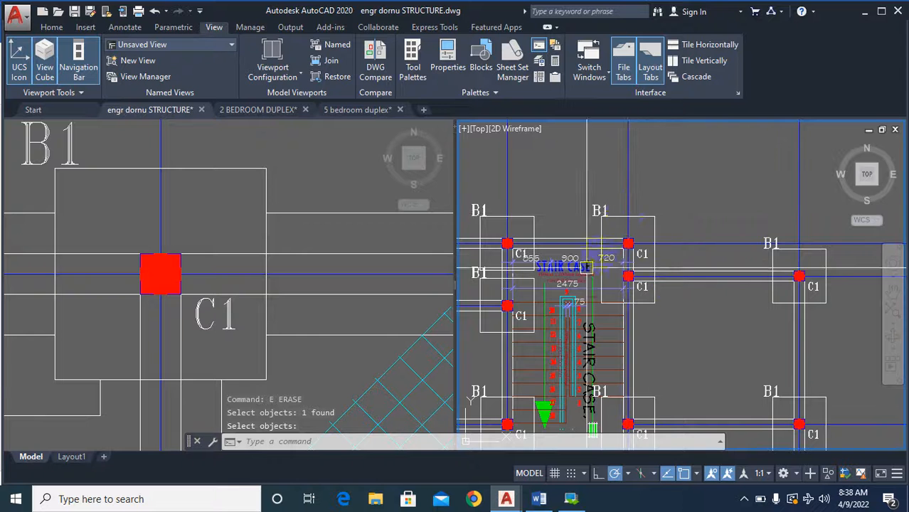
Try to extend the beam line at the junction below the C1 column beside the staircase in the lower plan.
scroll(640, 250, "down", 6)
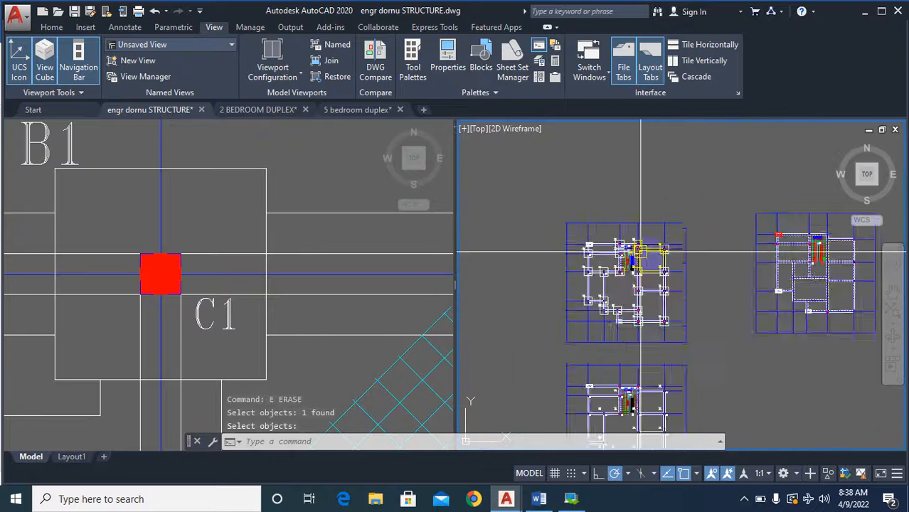
scroll(643, 195, "down", 2)
scroll(668, 377, "up", 6)
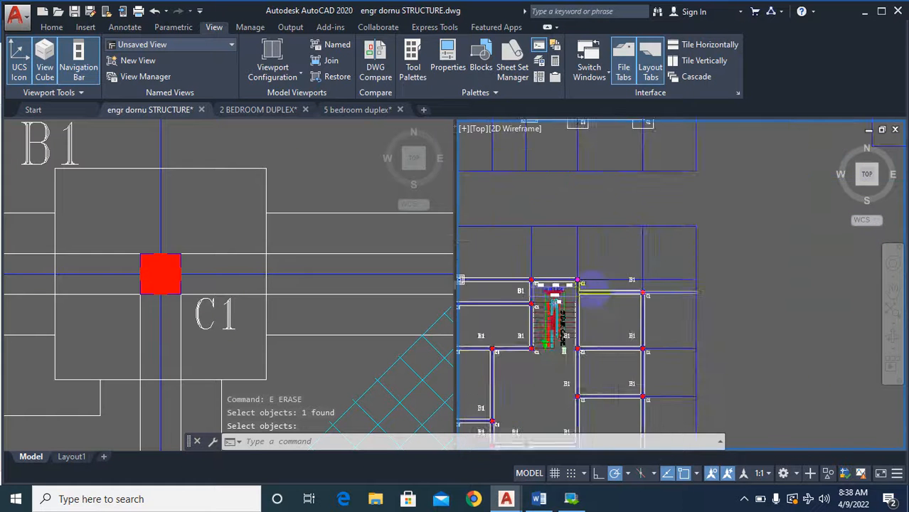
scroll(593, 294, "up", 8)
scroll(588, 332, "down", 4)
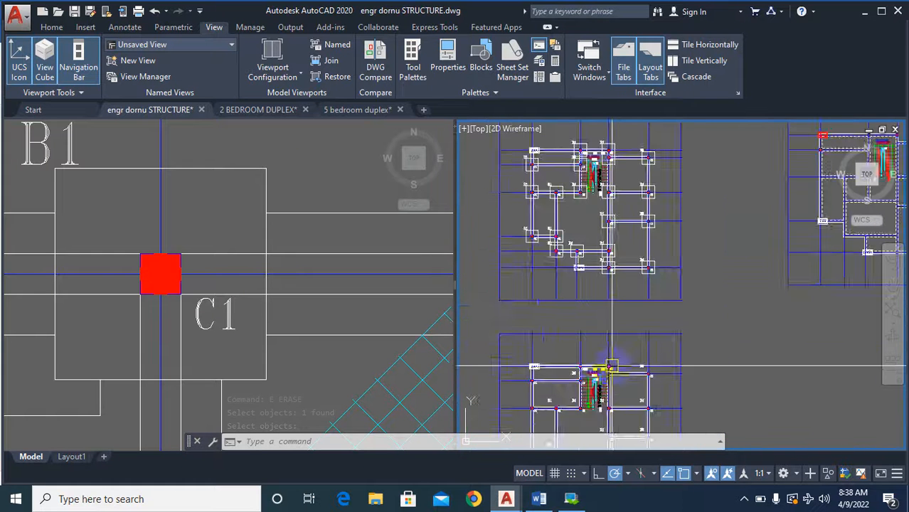
scroll(613, 369, "up", 5)
type("x")
key("Return")
scroll(613, 368, "up", 3)
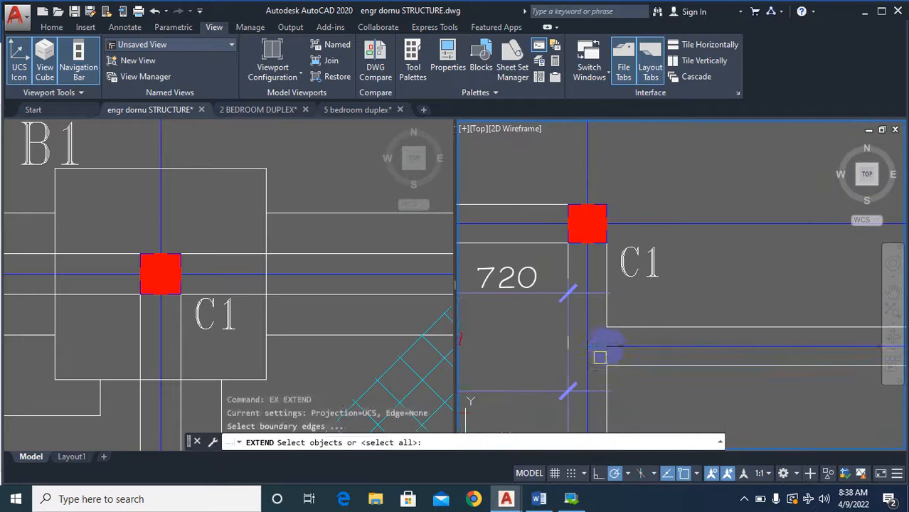
key("Return")
left_click(578, 324)
scroll(671, 205, "down", 8)
key("Escape")
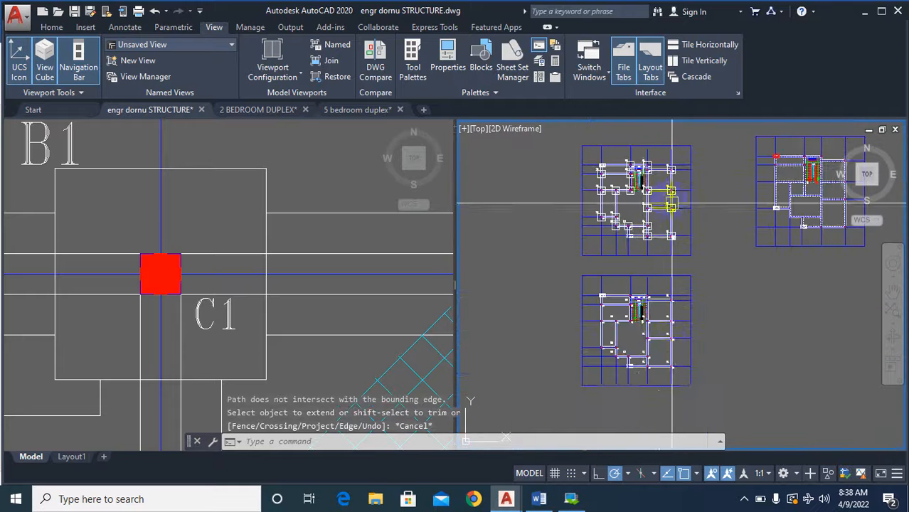
Copy the C1 column's square and red fill from the staircase corner to the beam junction directly below in the lower plan.
scroll(652, 192, "up", 3)
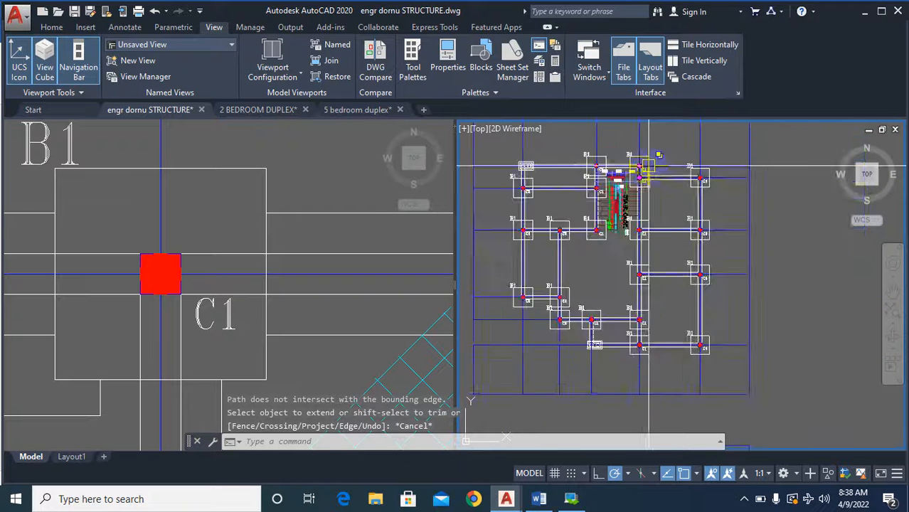
scroll(633, 359, "up", 6)
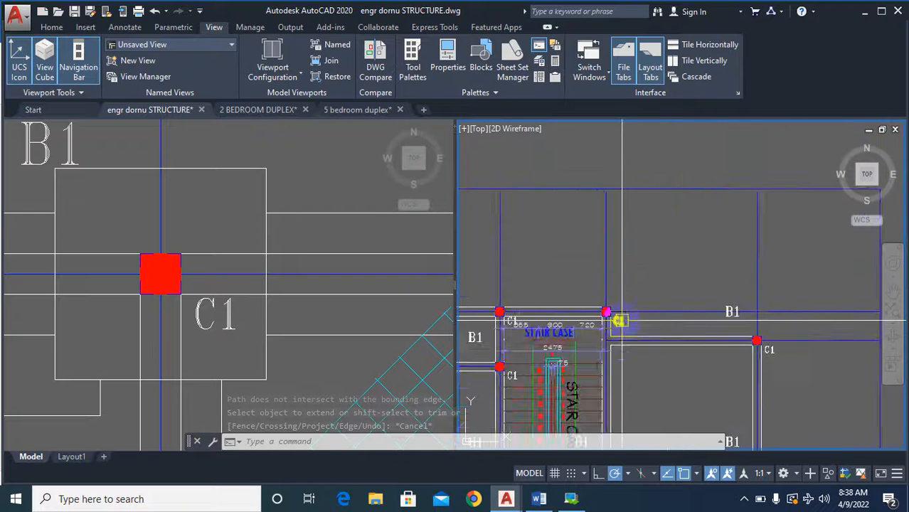
type("co")
key("Return")
scroll(593, 289, "up", 2)
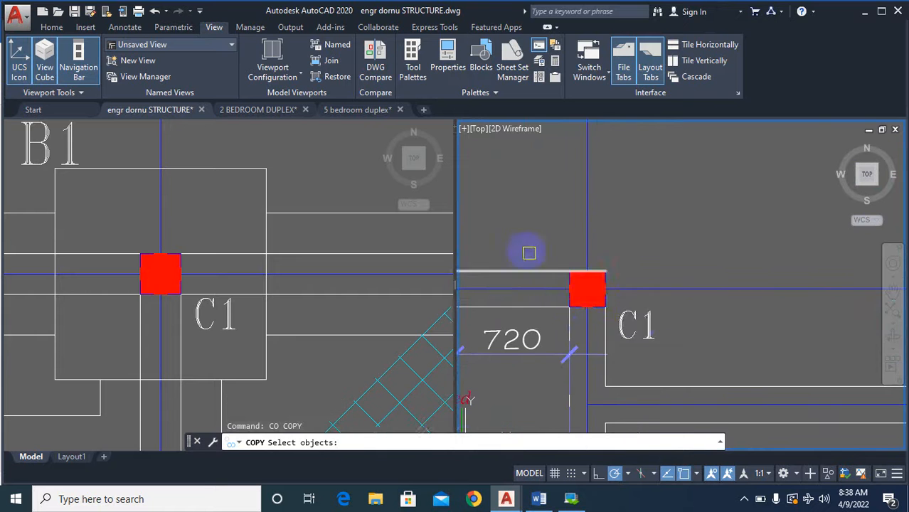
left_click(648, 310)
scroll(569, 286, "up", 3)
key("Return")
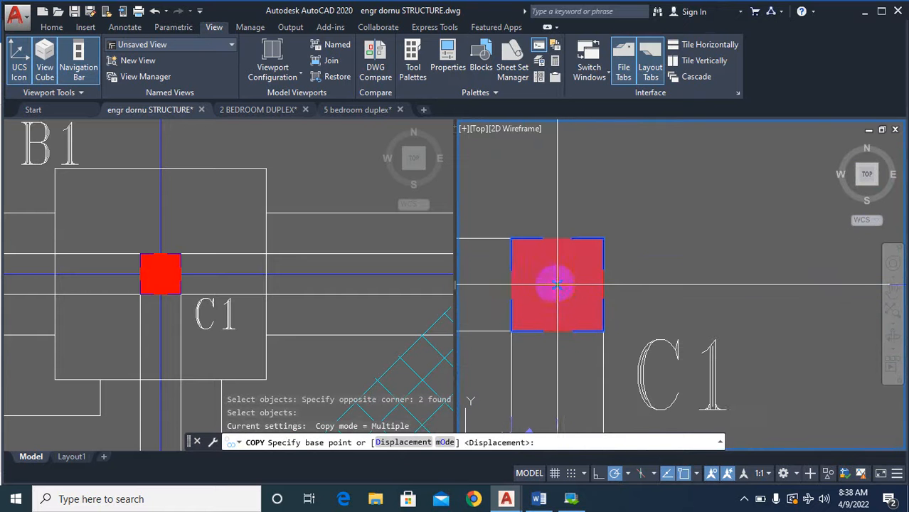
left_click(557, 284)
scroll(573, 277, "down", 6)
scroll(583, 306, "up", 4)
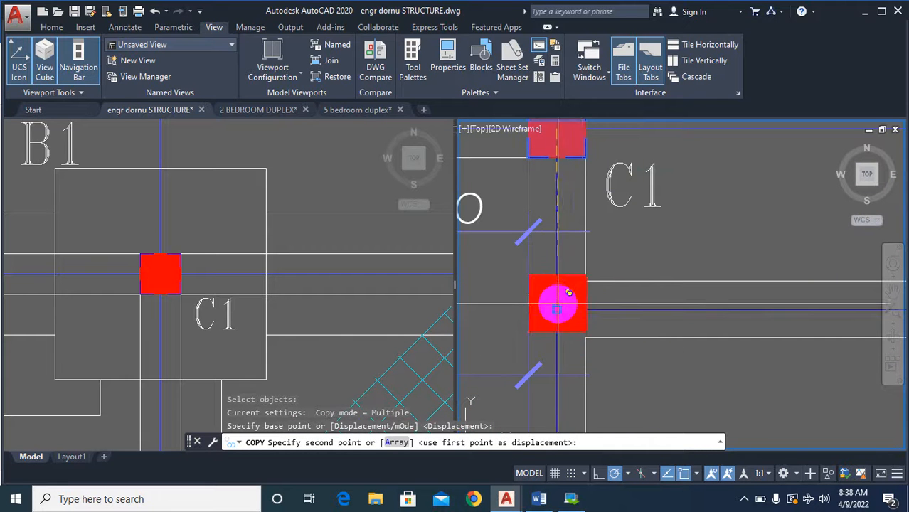
left_click(556, 311)
scroll(608, 284, "down", 7)
key("Escape")
scroll(570, 311, "down", 5)
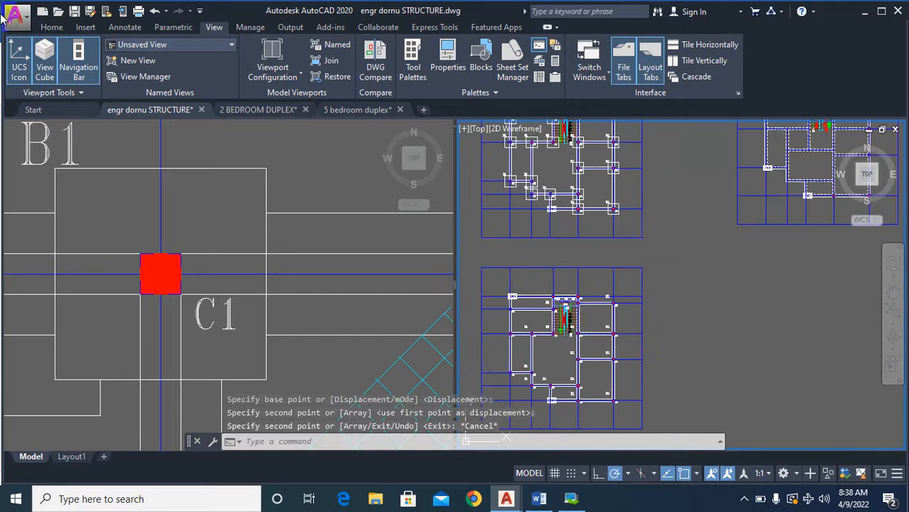
Move the separate dashed-wall plan straight down so it sits beside the lower column plan.
scroll(577, 253, "down", 6)
scroll(601, 258, "up", 4)
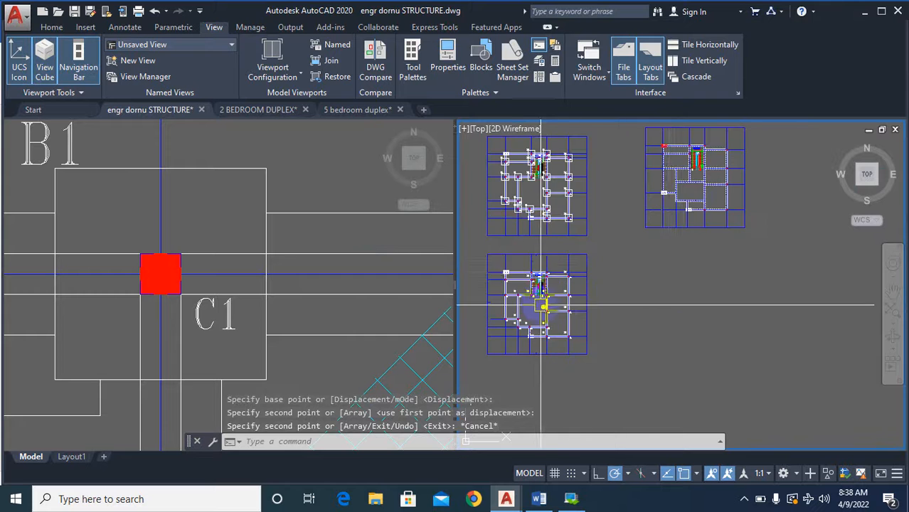
type("m")
key("Return")
scroll(689, 267, "down", 2)
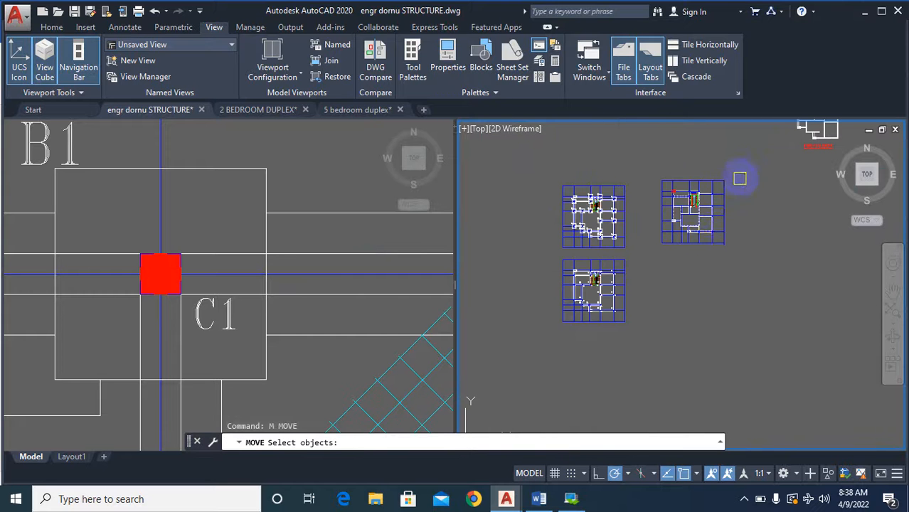
left_click(741, 176)
left_click(702, 246)
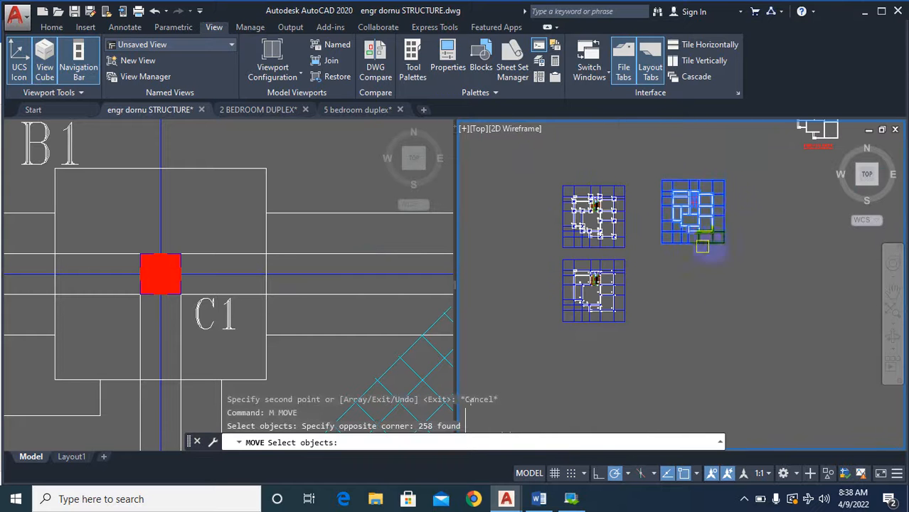
left_click(760, 222)
left_click(731, 183)
left_click(655, 269)
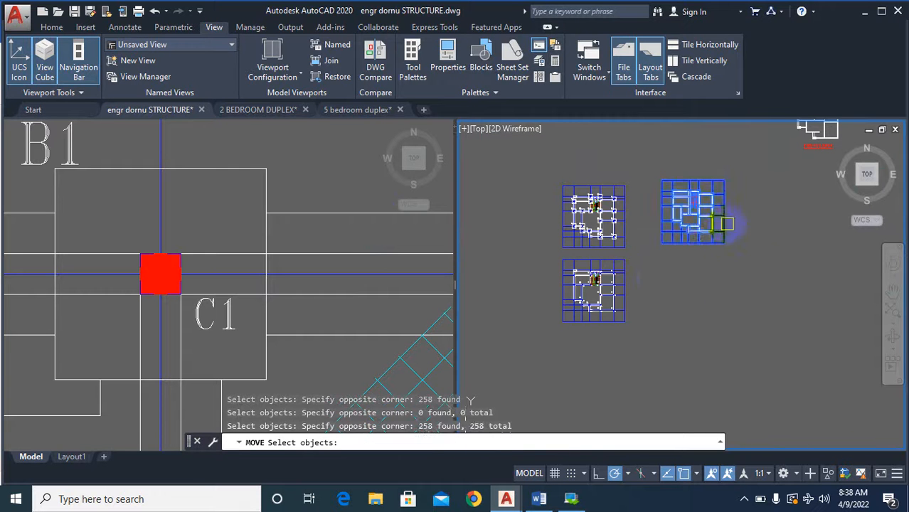
key("Return")
left_click(747, 200)
left_click(747, 282)
key("Escape")
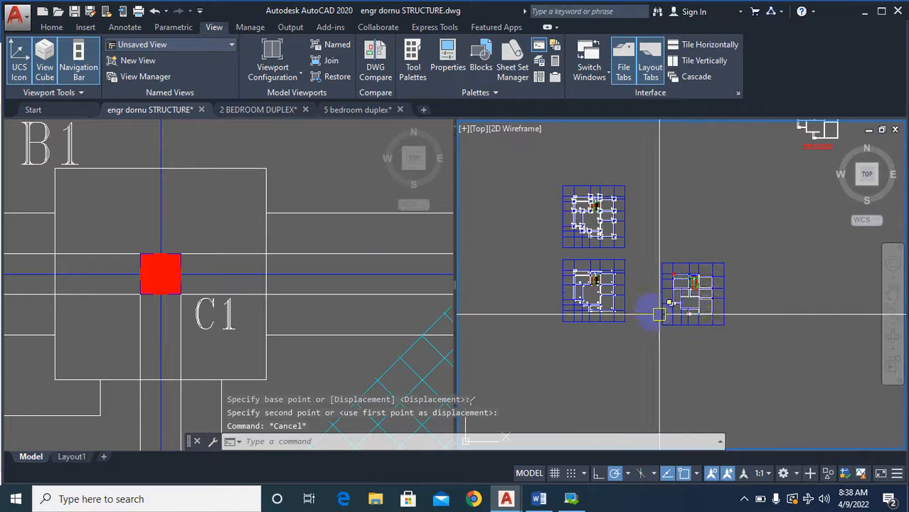
Compare the columns and beams of the lower column plan with the wall layout of the moved dashed-wall plan.
scroll(626, 278, "up", 2)
scroll(567, 245, "up", 2)
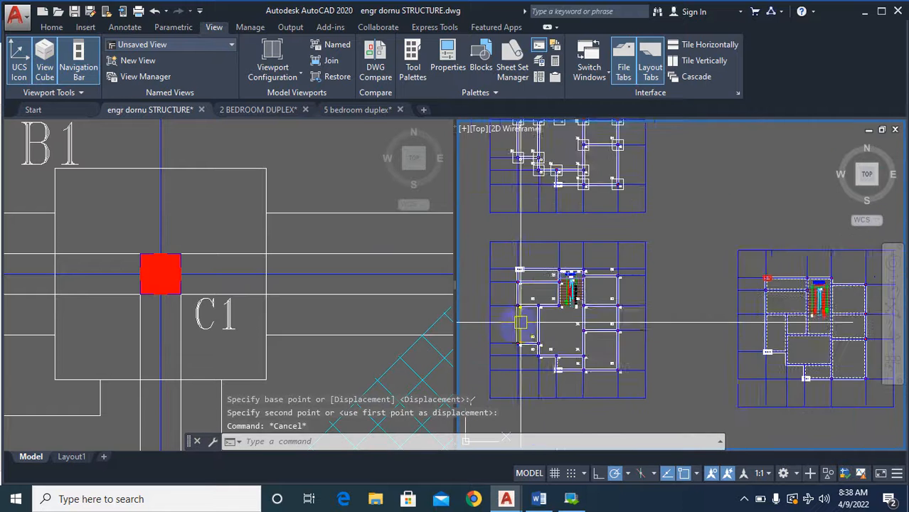
scroll(539, 300, "down", 3)
scroll(725, 290, "up", 4)
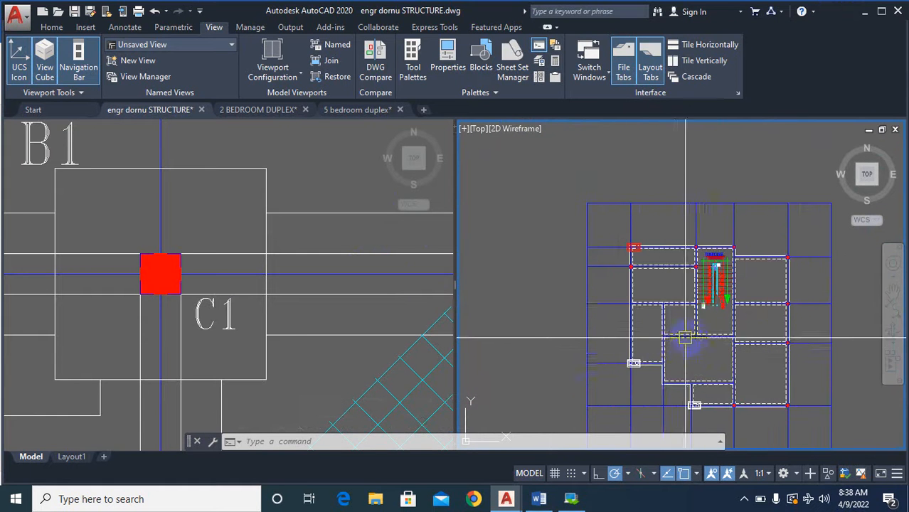
scroll(685, 338, "down", 3)
scroll(504, 360, "up", 4)
scroll(709, 370, "down", 4)
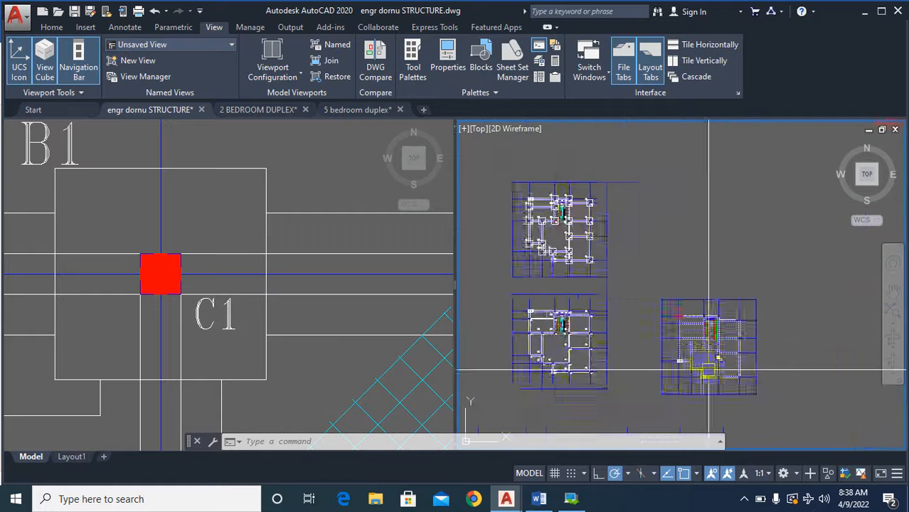
scroll(724, 347, "up", 5)
scroll(731, 307, "down", 5)
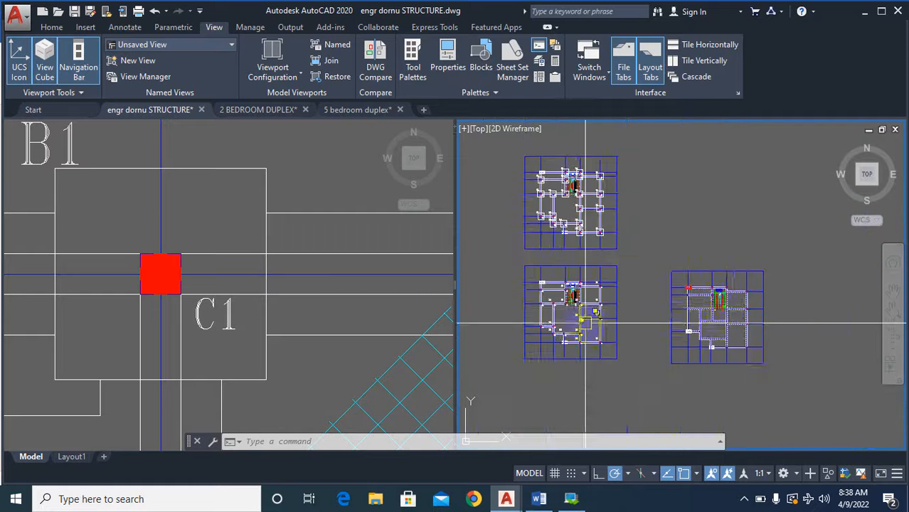
scroll(562, 292, "up", 4)
scroll(515, 326, "down", 4)
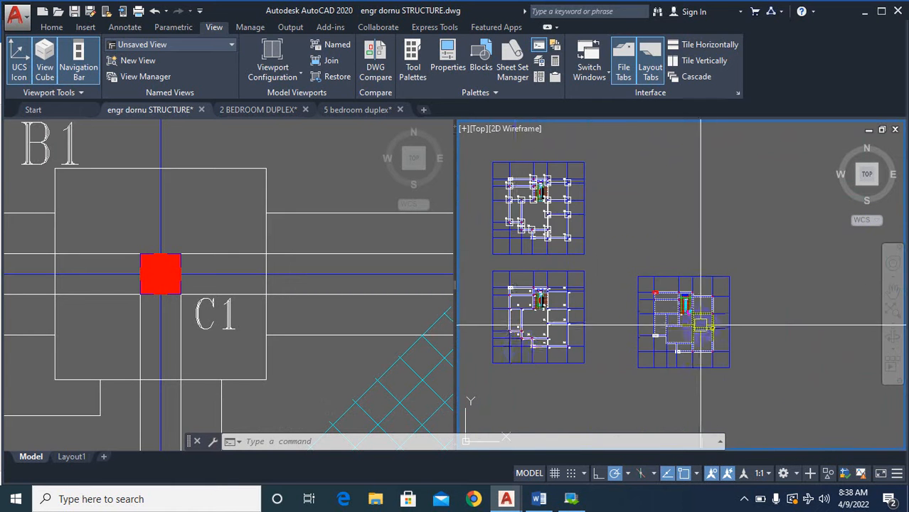
scroll(701, 326, "up", 4)
scroll(772, 344, "down", 4)
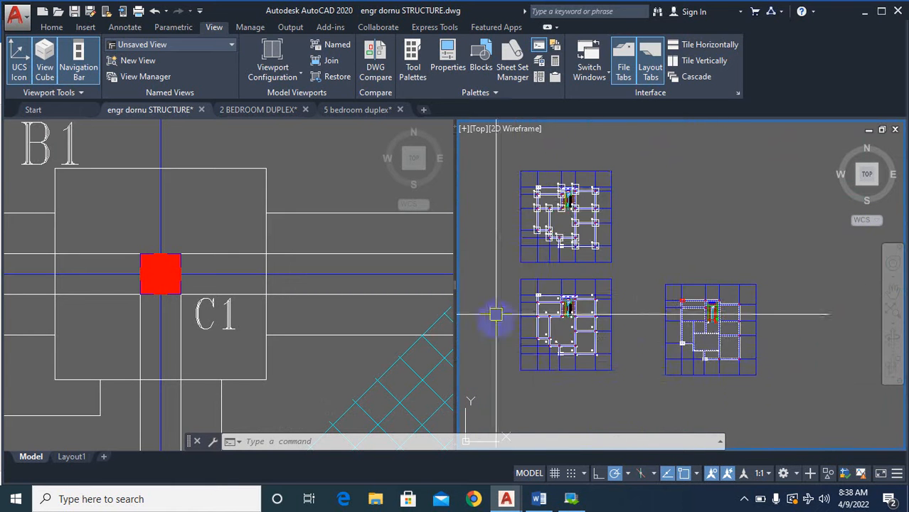
scroll(498, 339, "up", 2)
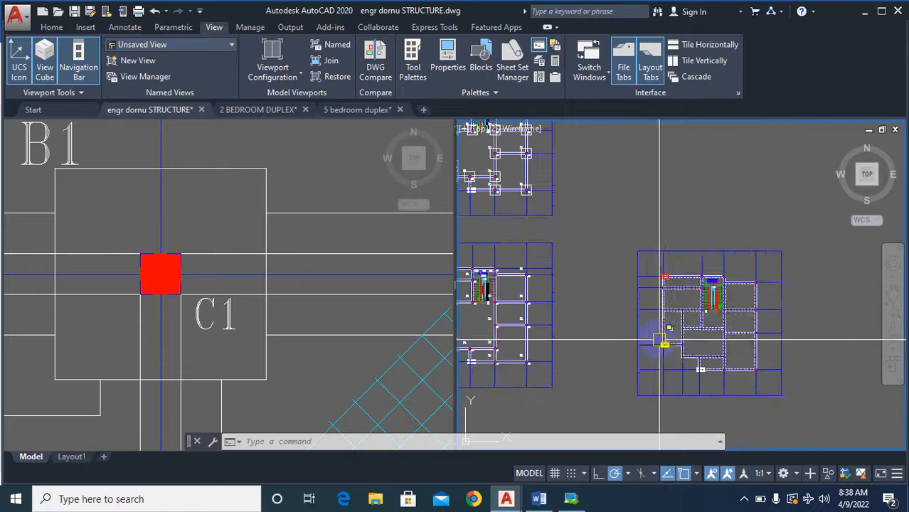
scroll(659, 339, "up", 3)
scroll(720, 323, "down", 3)
scroll(461, 320, "up", 4)
scroll(461, 319, "up", 2)
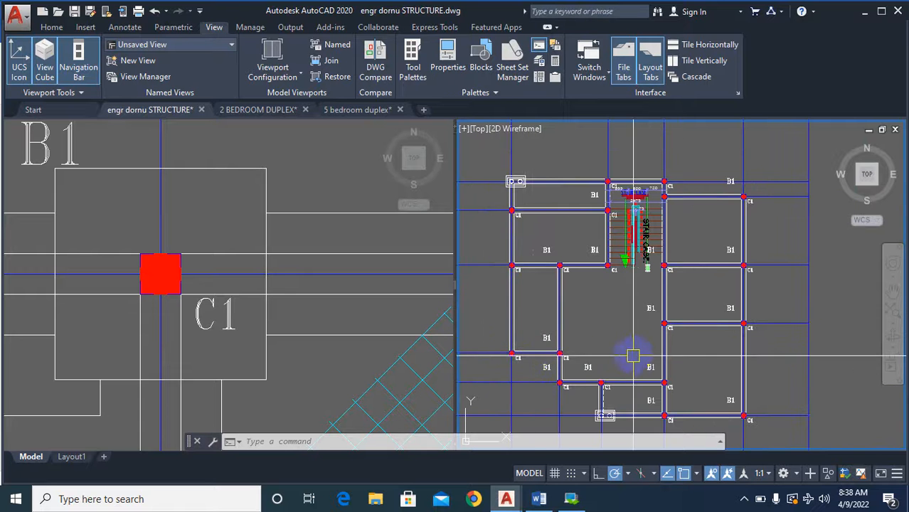
scroll(590, 320, "up", 2)
scroll(613, 326, "down", 4)
scroll(669, 345, "up", 5)
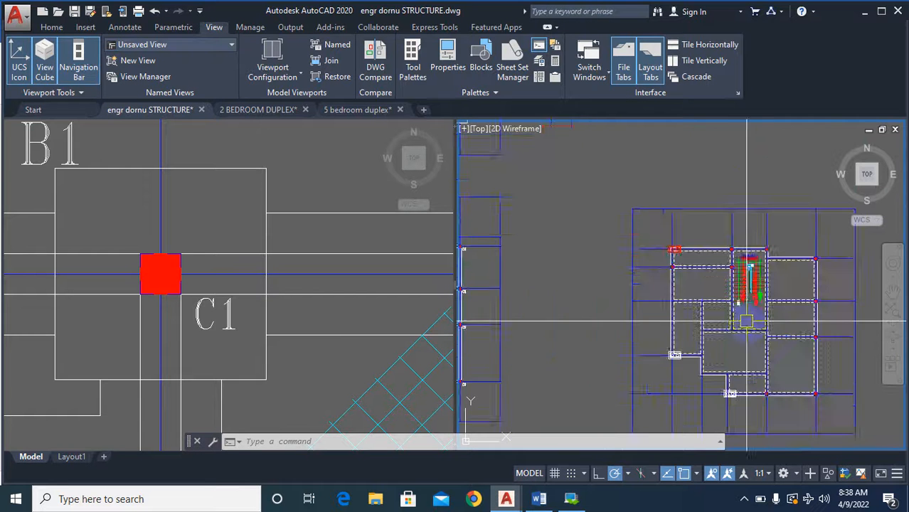
scroll(638, 340, "down", 4)
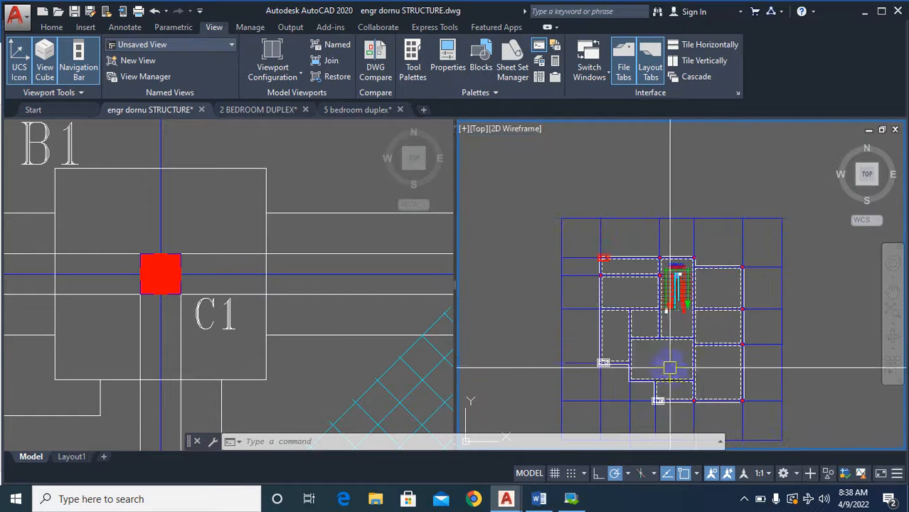
scroll(670, 368, "down", 3)
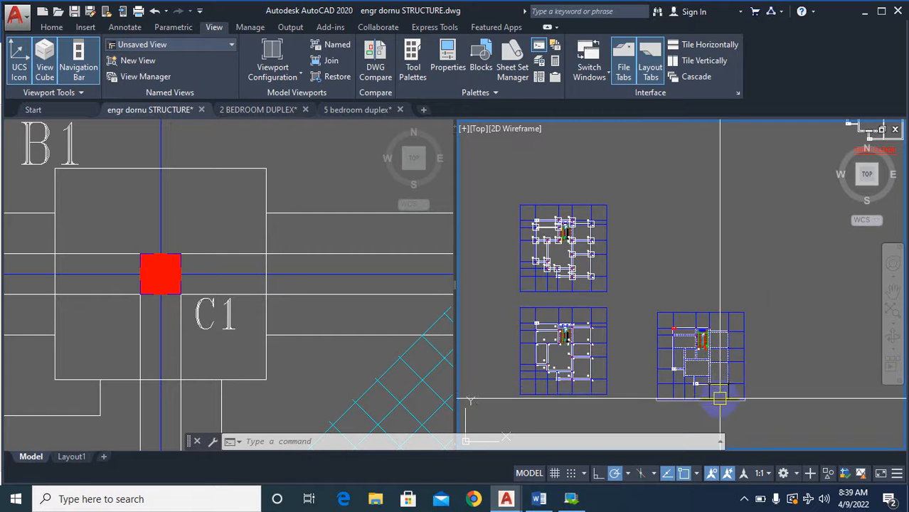
scroll(707, 358, "up", 4)
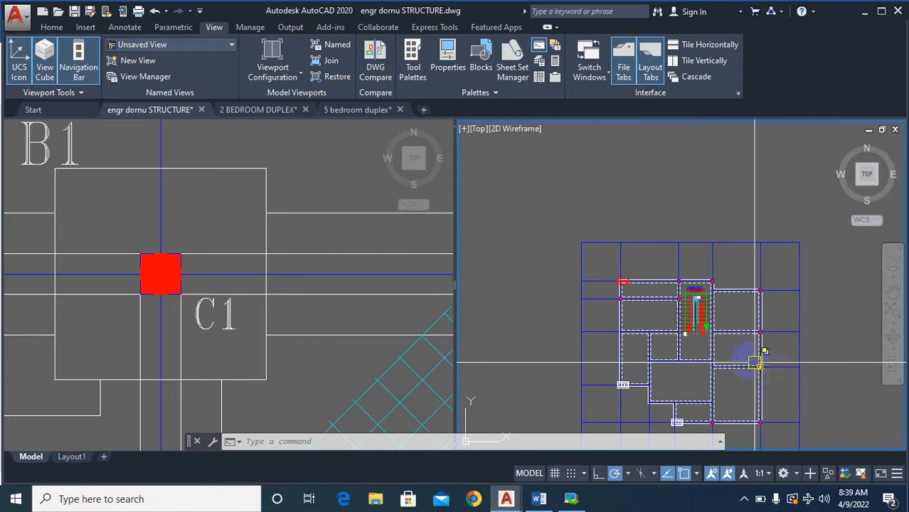
scroll(714, 343, "down", 8)
scroll(720, 355, "up", 4)
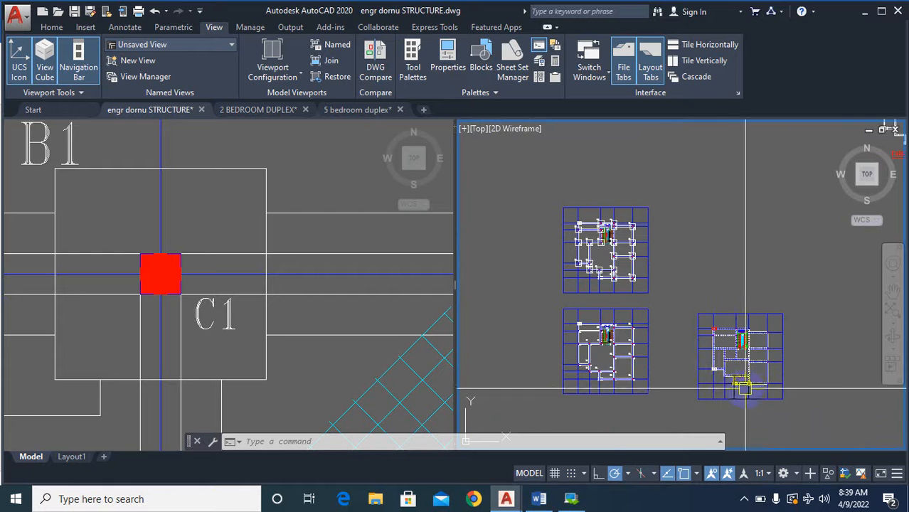
left_click(802, 421)
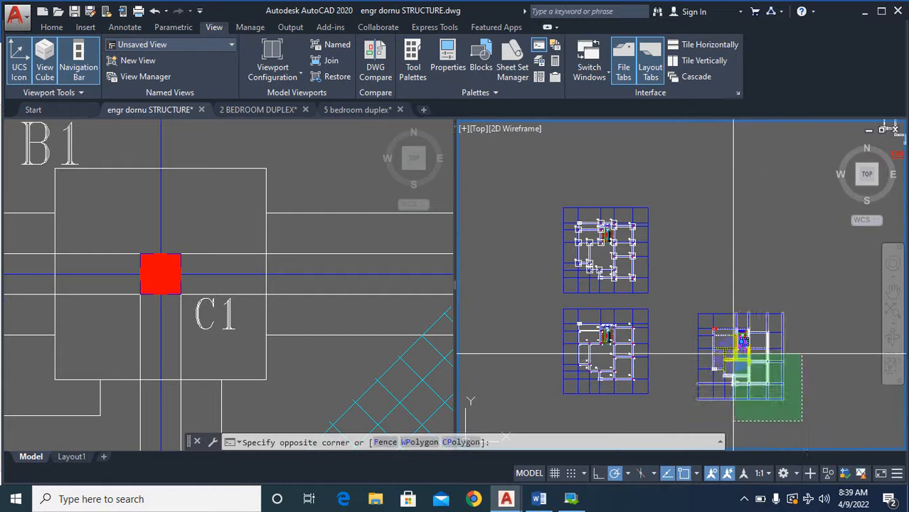
scroll(727, 354, "down", 4)
key("Escape")
key("Escape")
key("Escape")
key("Escape")
Copy the whole dashed-wall plan straight up so the copy sits beside the upper column base plan.
type("co")
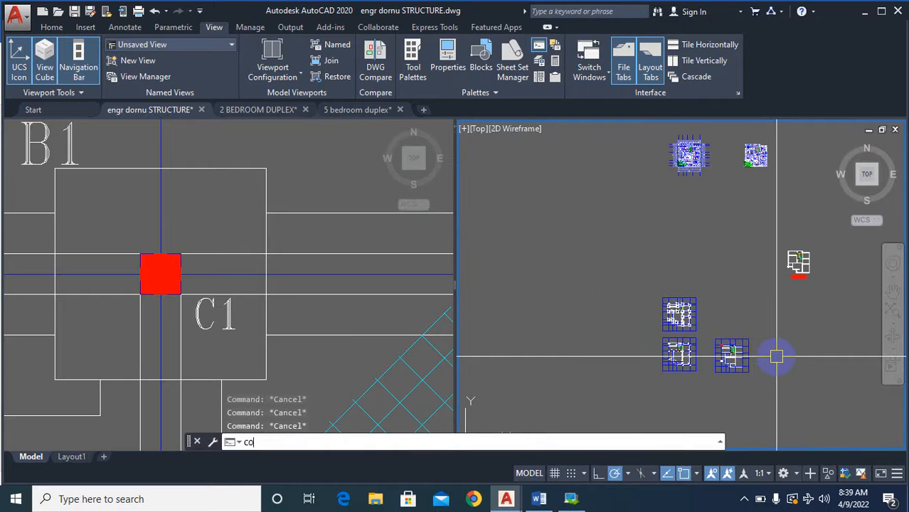
key("Return")
scroll(770, 370, "up", 2)
left_click(763, 386)
left_click(683, 305)
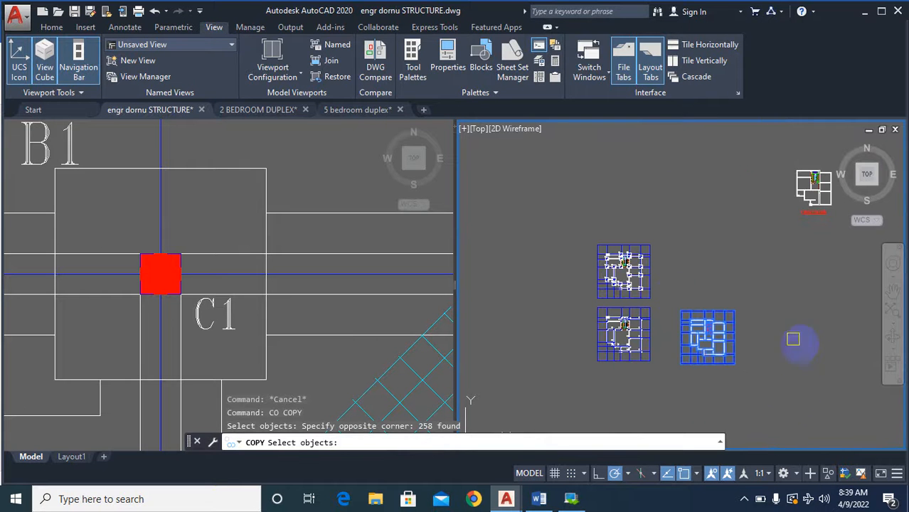
key("Return")
left_click(774, 386)
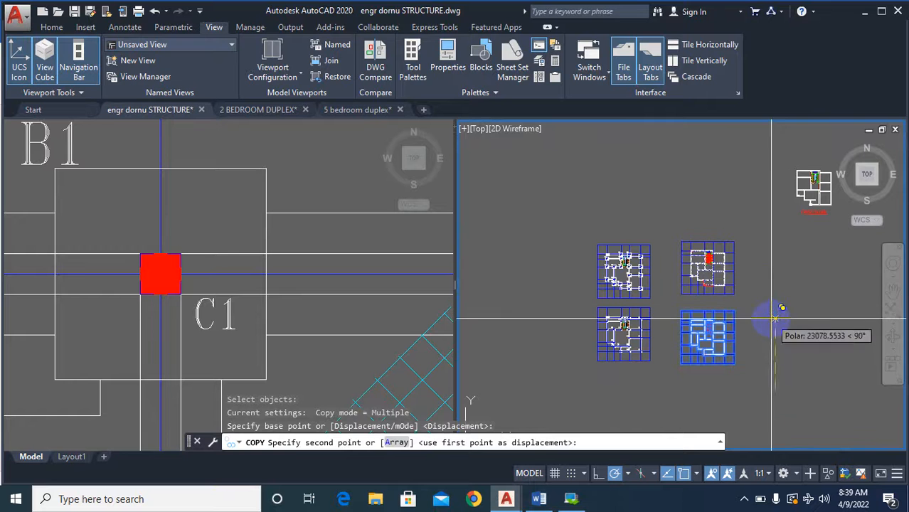
key("Escape")
Change the colour of every object in the lower dashed-wall plan to Red.
scroll(755, 381, "up", 3)
left_click(760, 391)
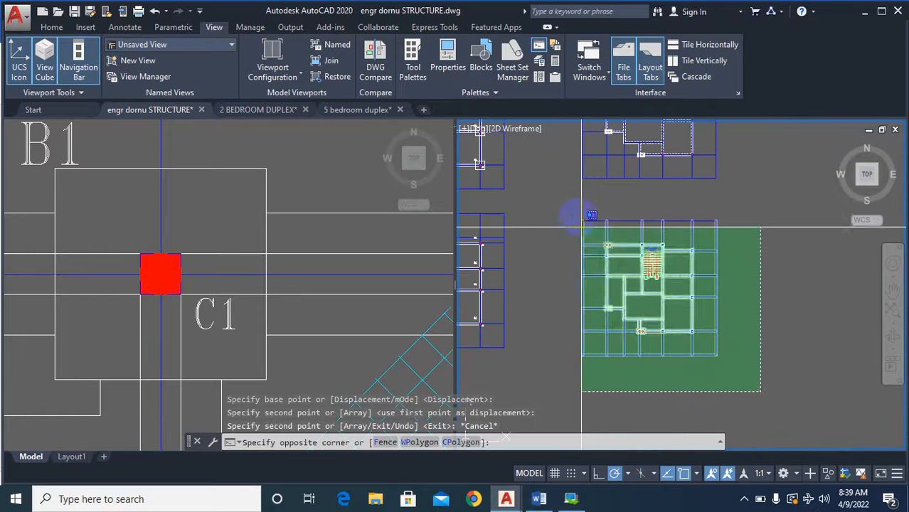
left_click(582, 228)
right_click(635, 249)
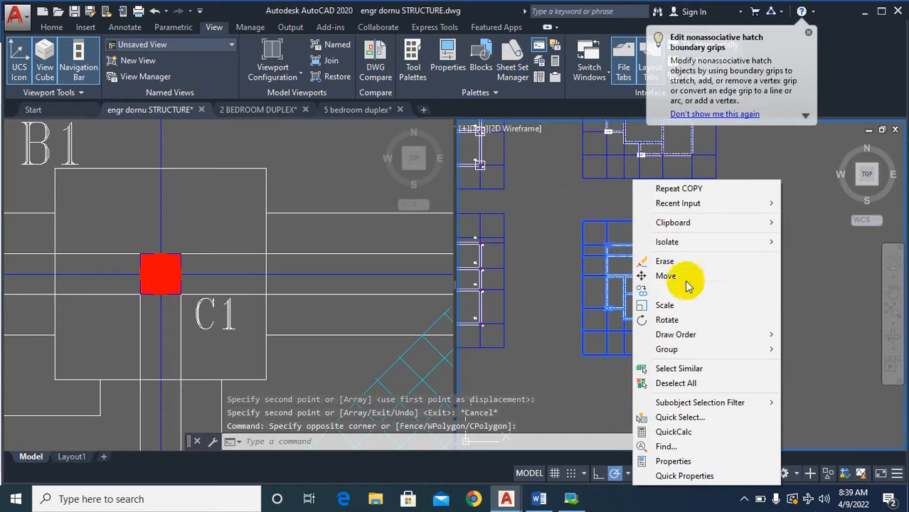
left_click(672, 460)
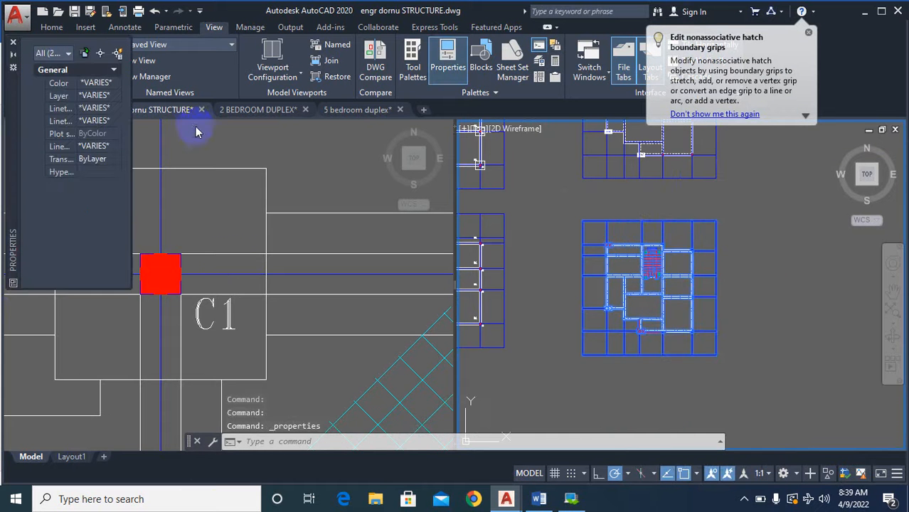
left_click(102, 83)
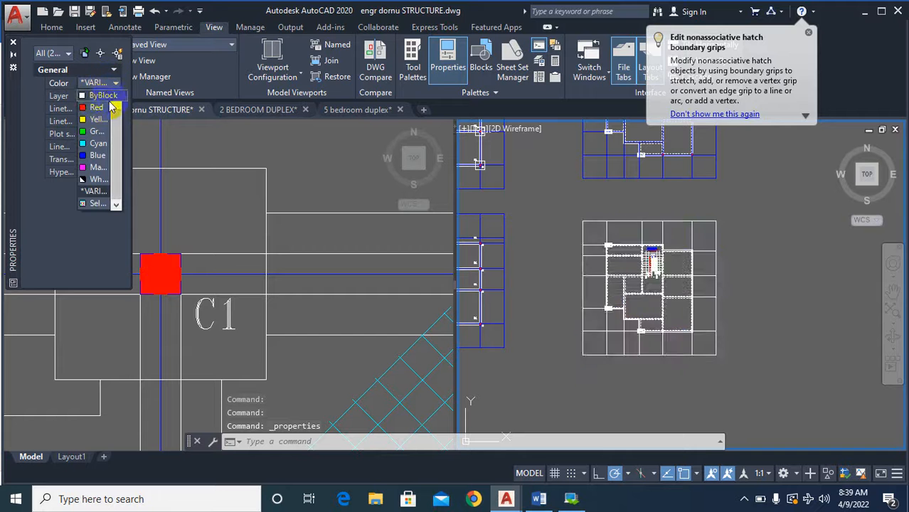
left_click(100, 107)
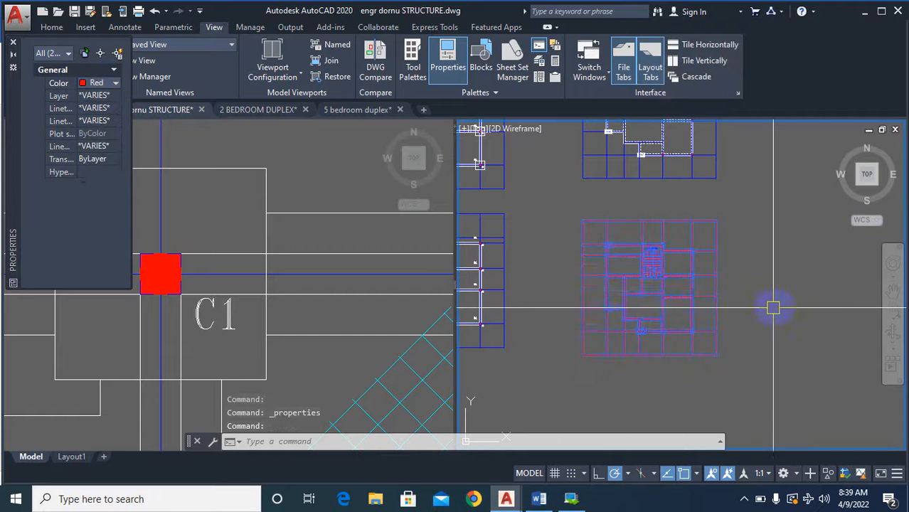
key("Escape")
key("Escape")
Try to overlay a copy of the red plan on the lower column plan, aligned at the corner column beside the staircase.
scroll(789, 279, "down", 5)
scroll(788, 349, "up", 5)
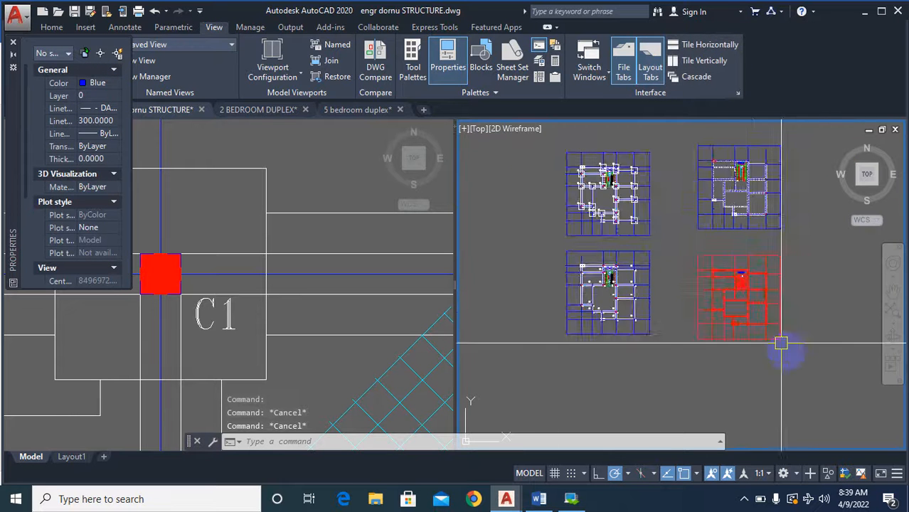
left_click(795, 382)
left_click(642, 188)
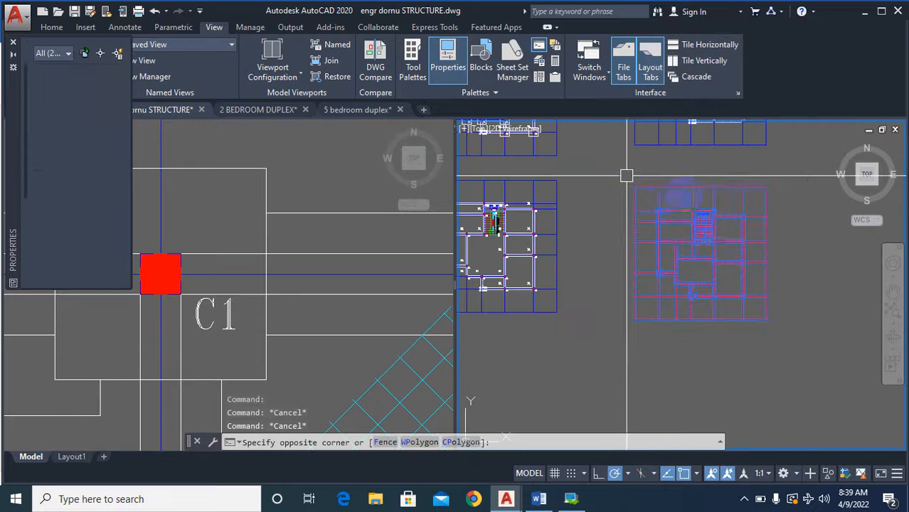
right_click(769, 227)
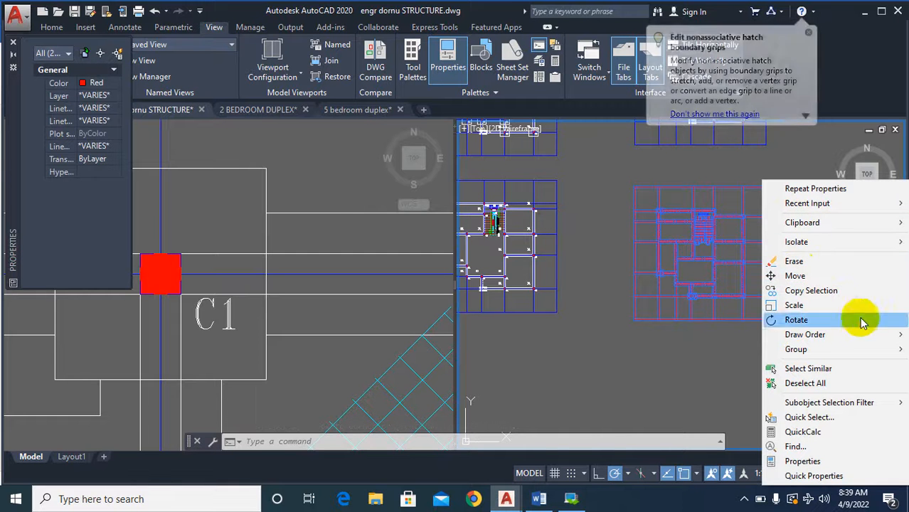
left_click(811, 291)
scroll(683, 207, "up", 5)
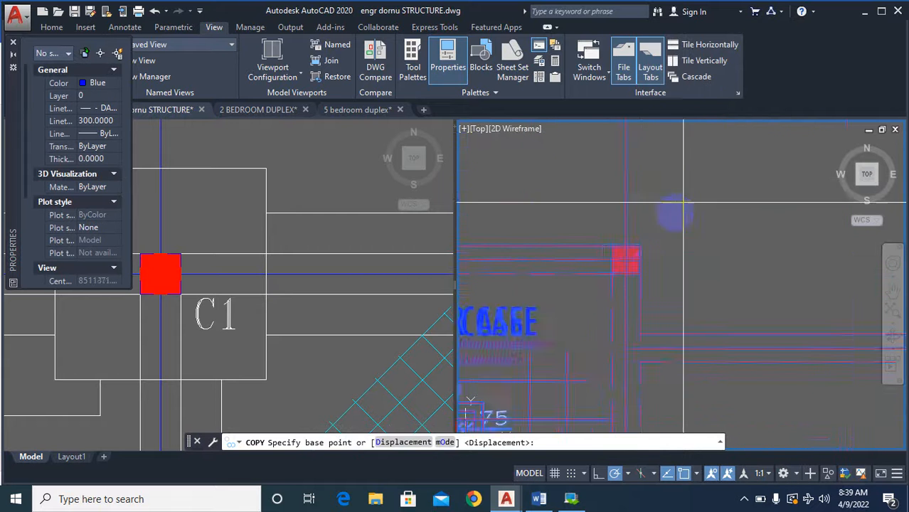
scroll(651, 235, "up", 2)
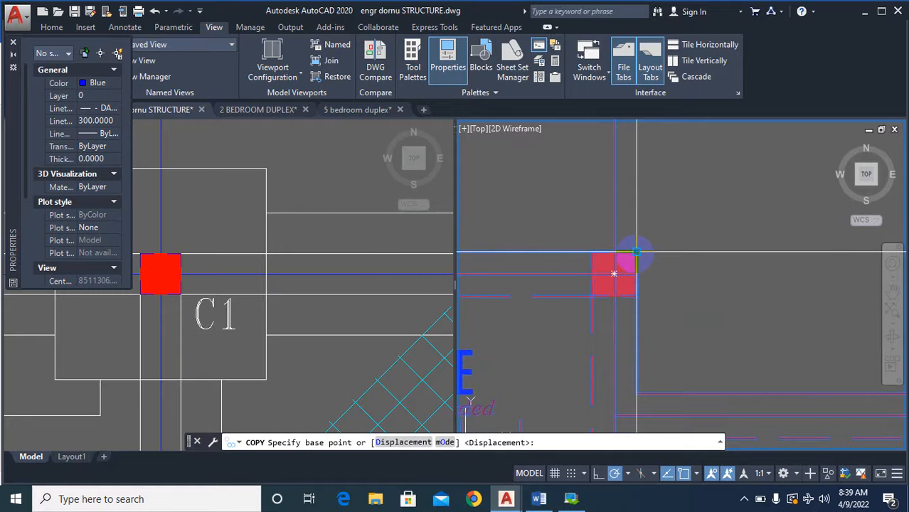
left_click(614, 274)
scroll(711, 284, "down", 6)
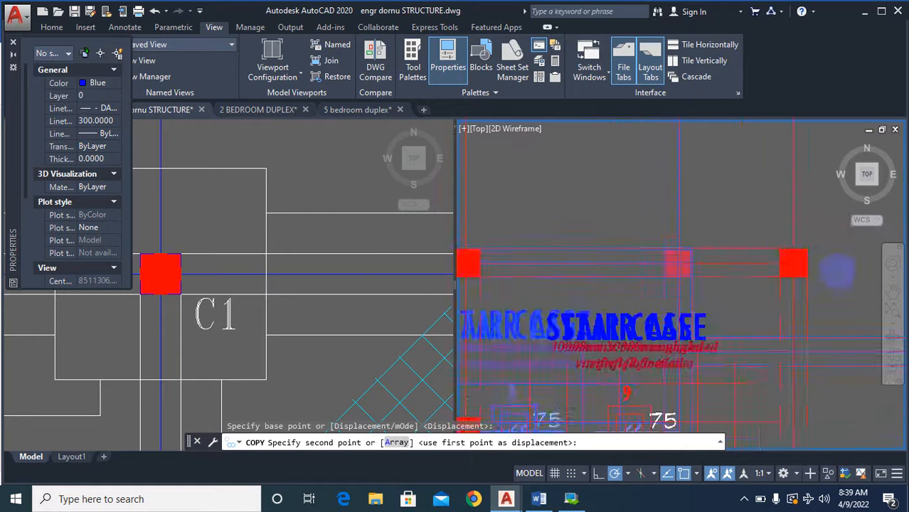
scroll(751, 302, "up", 7)
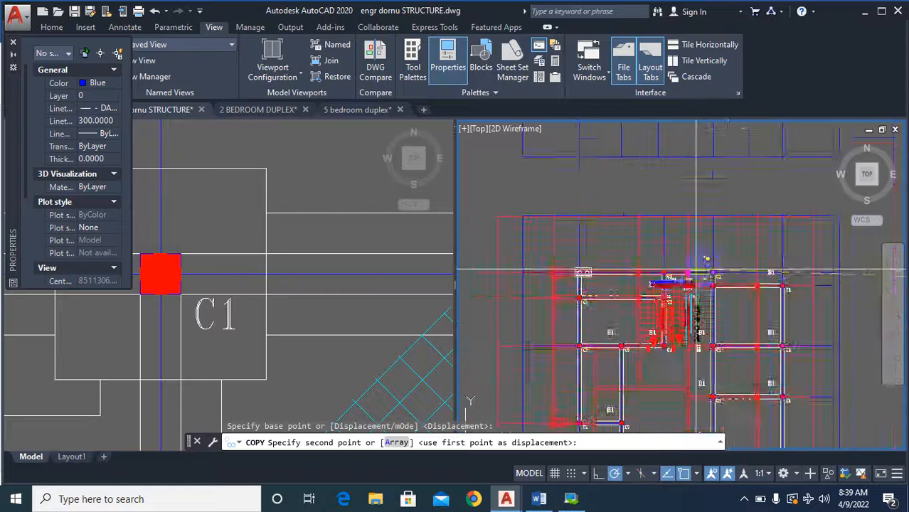
scroll(736, 281, "up", 3)
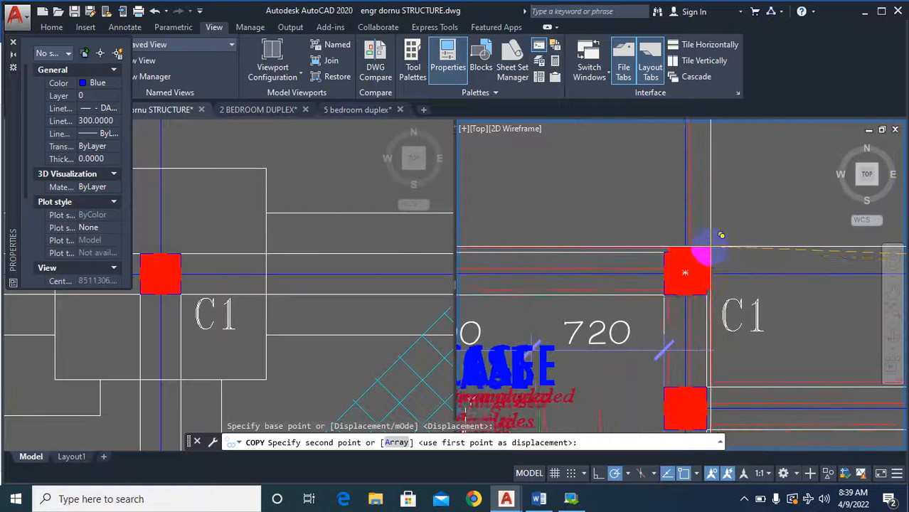
left_click(635, 186)
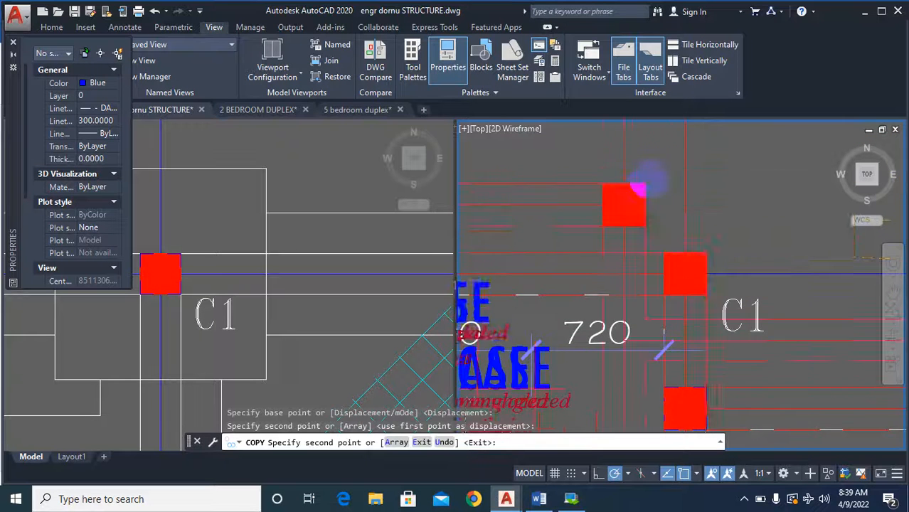
scroll(718, 313, "down", 5)
key("Escape")
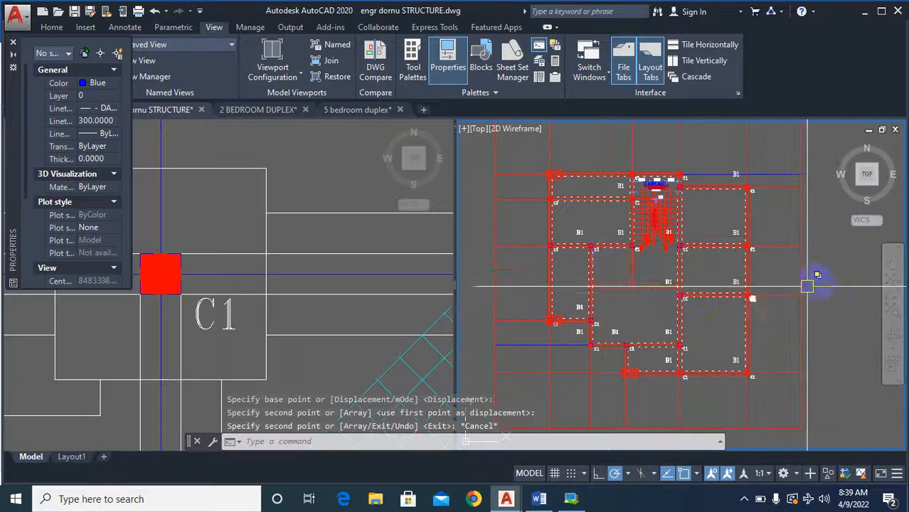
Examine how the red walls line up with the C1 columns and B1 beams in the overlaid plans, especially below the staircase.
scroll(550, 338, "up", 5)
scroll(608, 235, "down", 5)
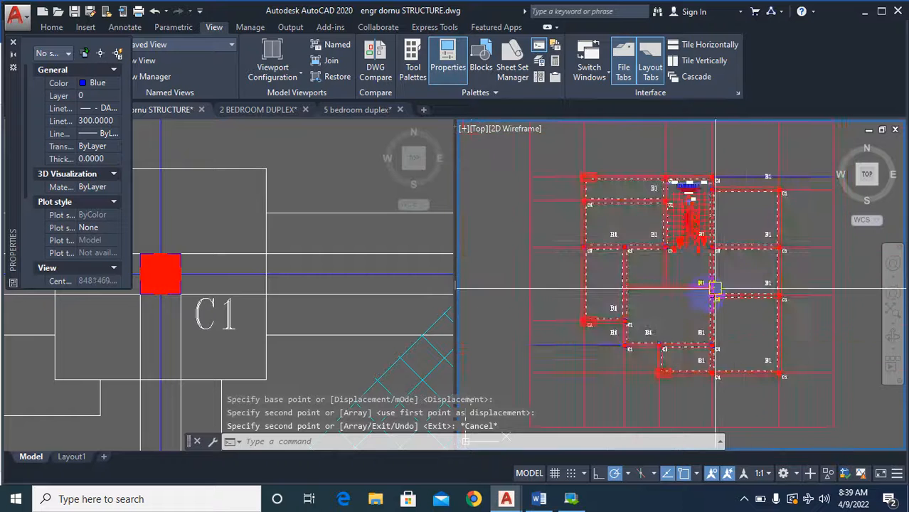
scroll(588, 258, "up", 5)
scroll(662, 277, "down", 5)
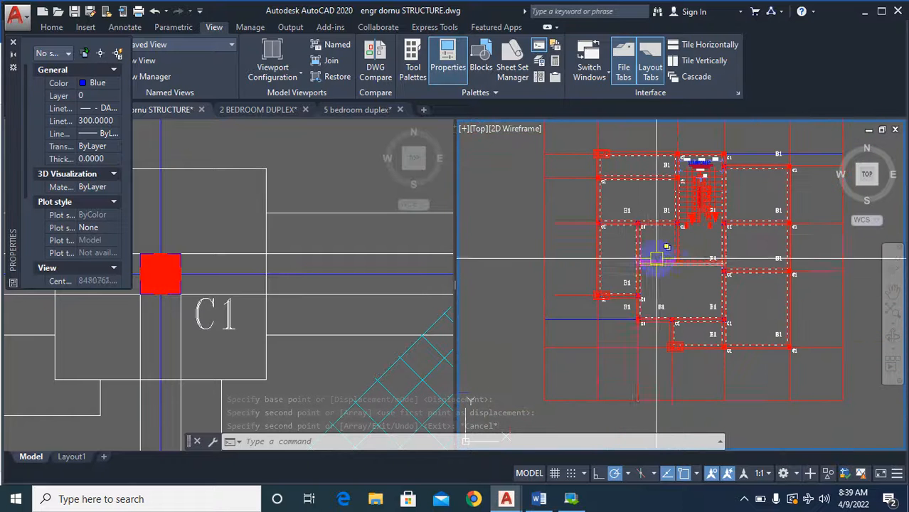
scroll(655, 255, "up", 4)
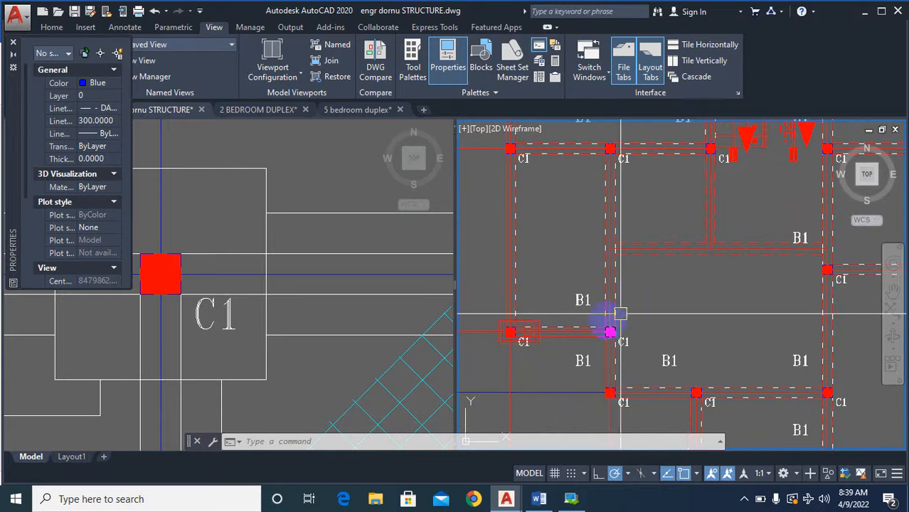
scroll(610, 332, "down", 5)
scroll(594, 209, "up", 3)
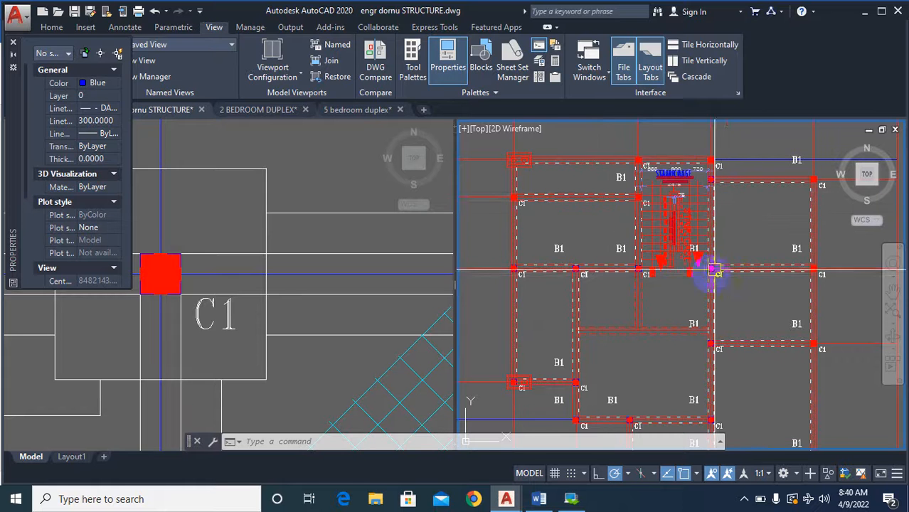
scroll(701, 339, "up", 2)
scroll(580, 363, "up", 2)
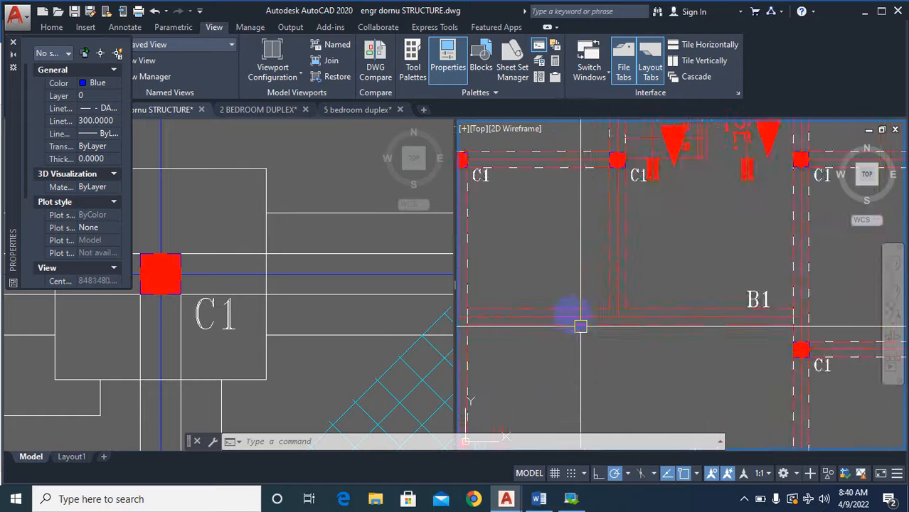
scroll(578, 325, "down", 2)
type("co")
key("Return")
scroll(710, 330, "up", 5)
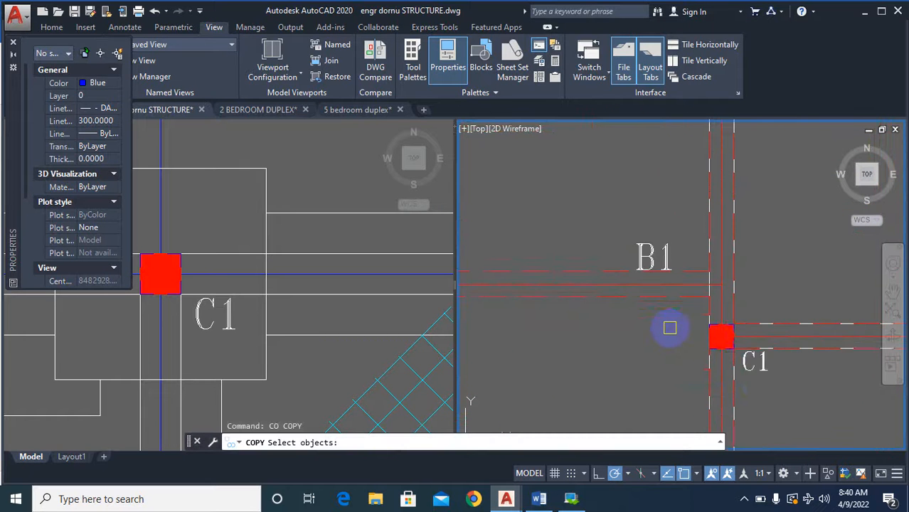
left_click(674, 310)
left_click(747, 364)
scroll(712, 313, "down", 6)
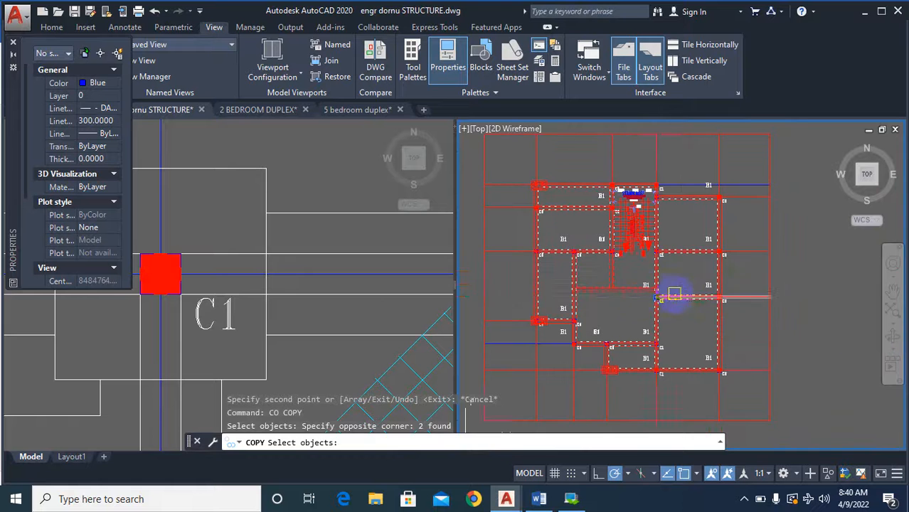
key("Escape")
key("Escape")
Undo the overlay of the red plan on the lower column plan.
key("ctrl+z")
key("ctrl+z")
key("ctrl+z")
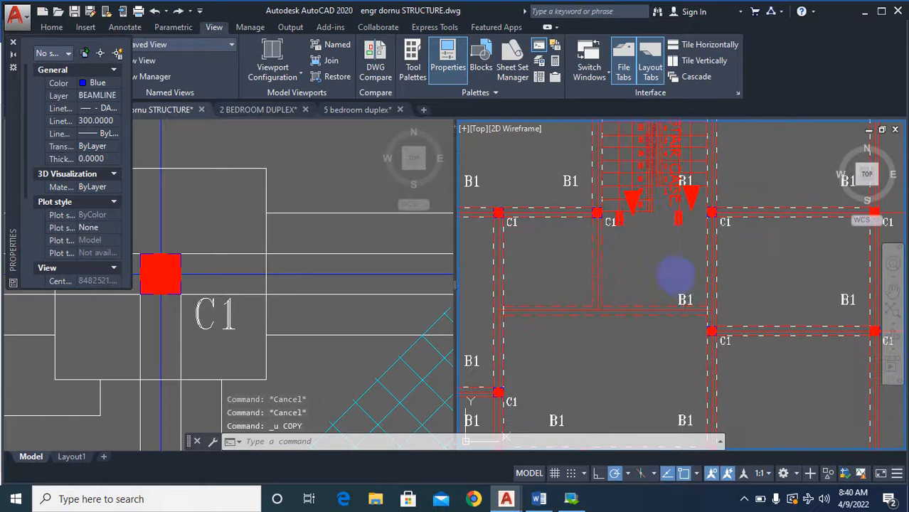
Compare the wall junctions below the staircase in the separate red plan with the same area of the lower column plan.
scroll(762, 303, "down", 2)
scroll(740, 270, "up", 8)
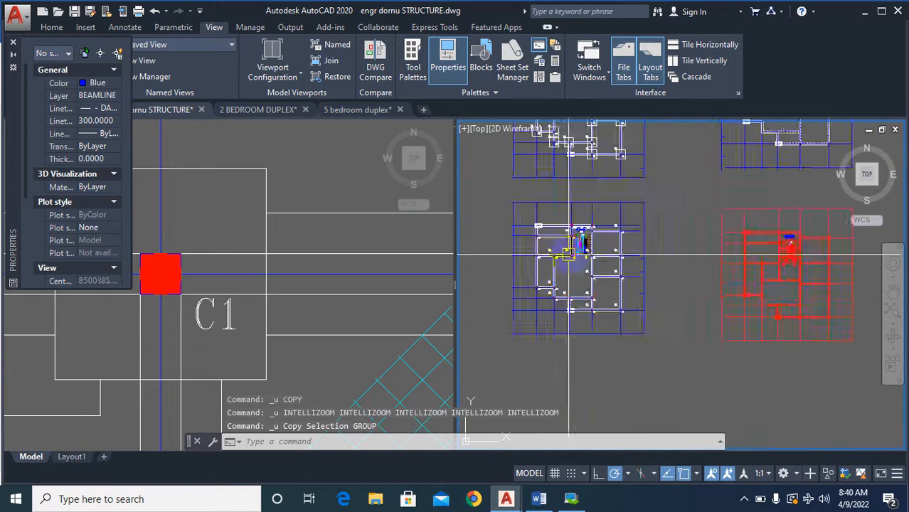
scroll(551, 281, "down", 2)
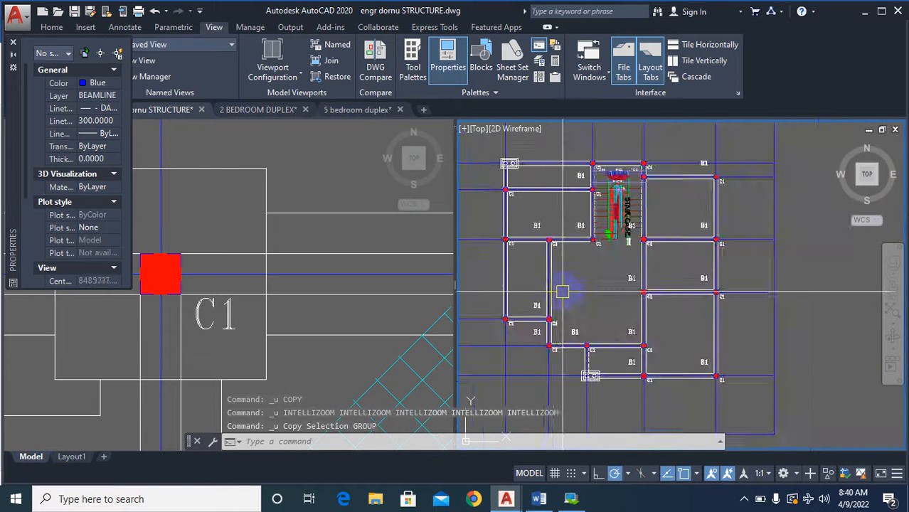
scroll(605, 313, "up", 2)
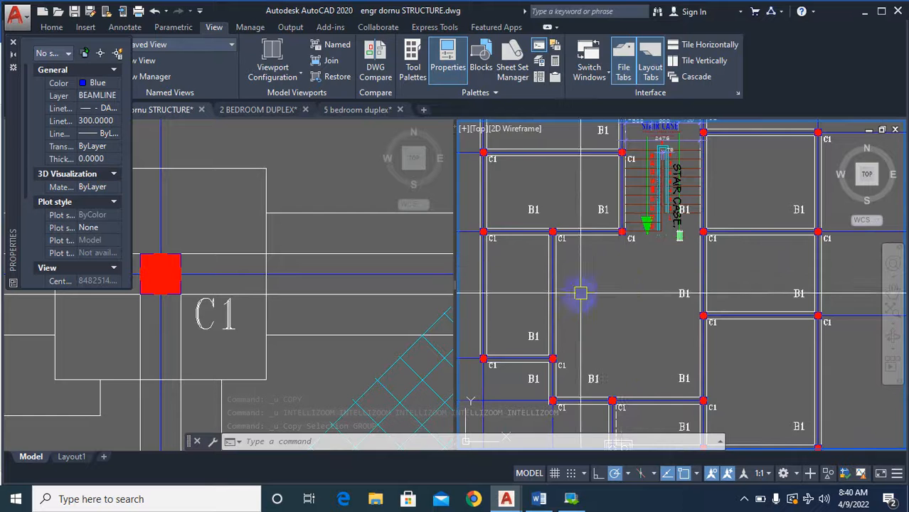
scroll(583, 294, "down", 3)
scroll(786, 340, "up", 4)
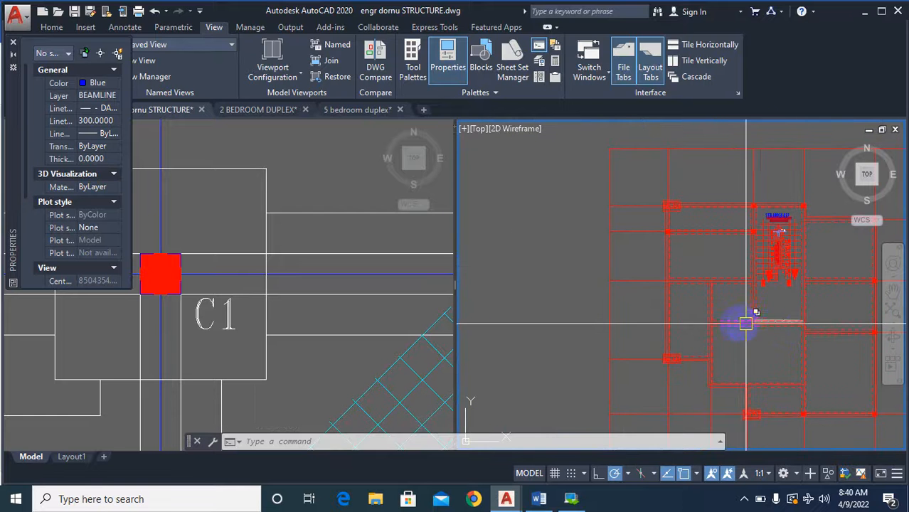
scroll(776, 341, "down", 3)
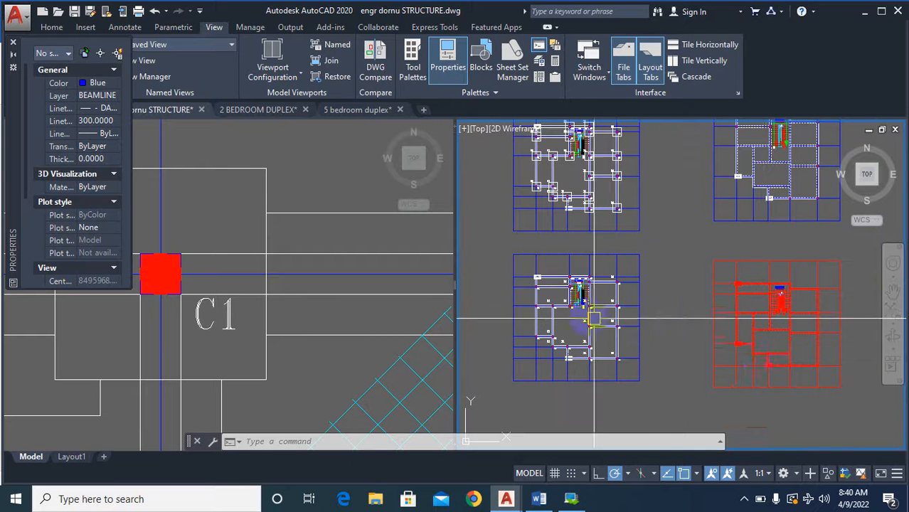
scroll(779, 324, "up", 5)
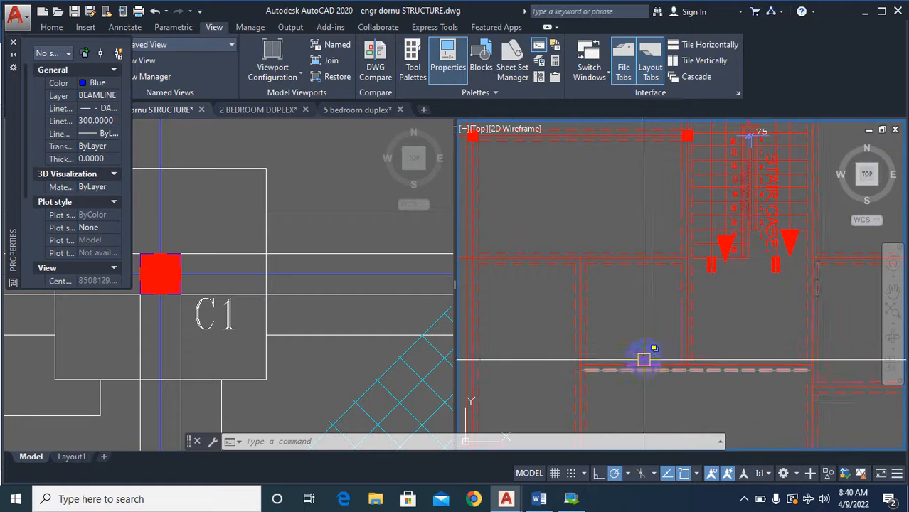
scroll(643, 359, "down", 2)
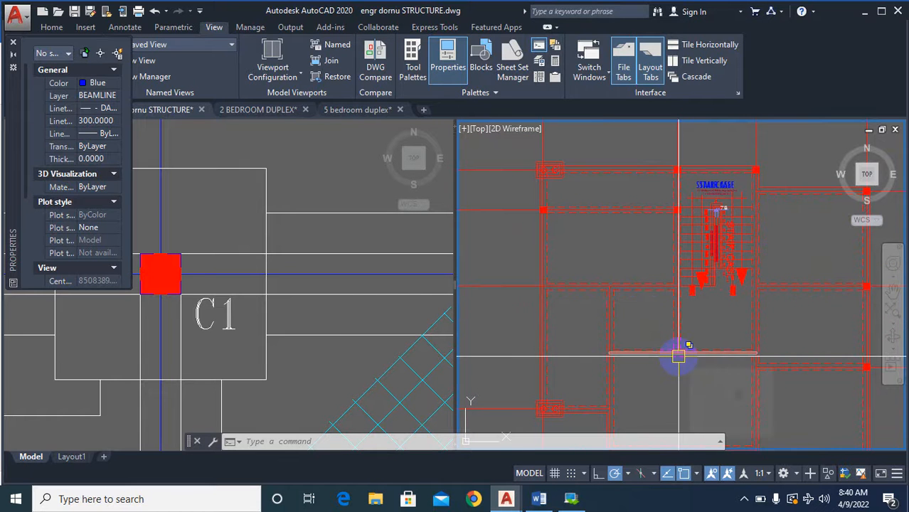
Compare the wall layout of the dashed-wall plan and its red copy with the two column plans, especially around the staircase.
scroll(776, 311, "down", 3)
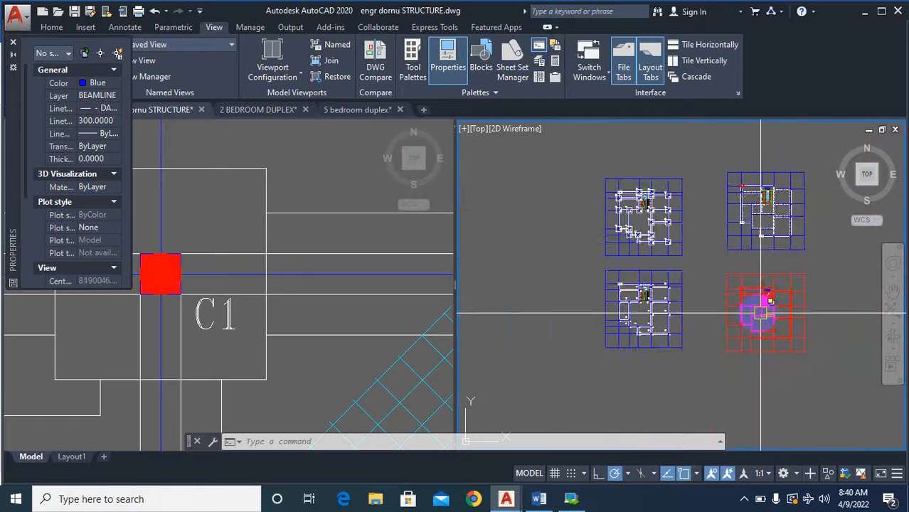
scroll(744, 205, "up", 5)
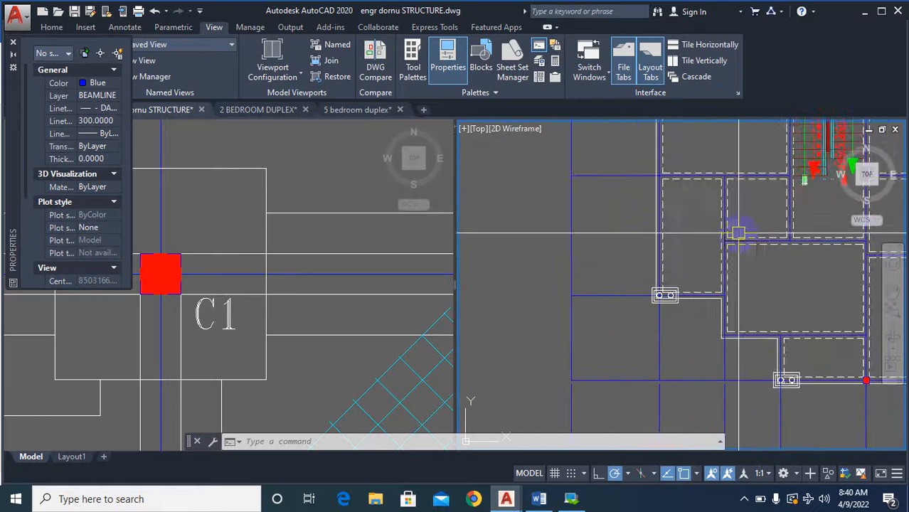
scroll(704, 258, "down", 3)
scroll(741, 296, "up", 4)
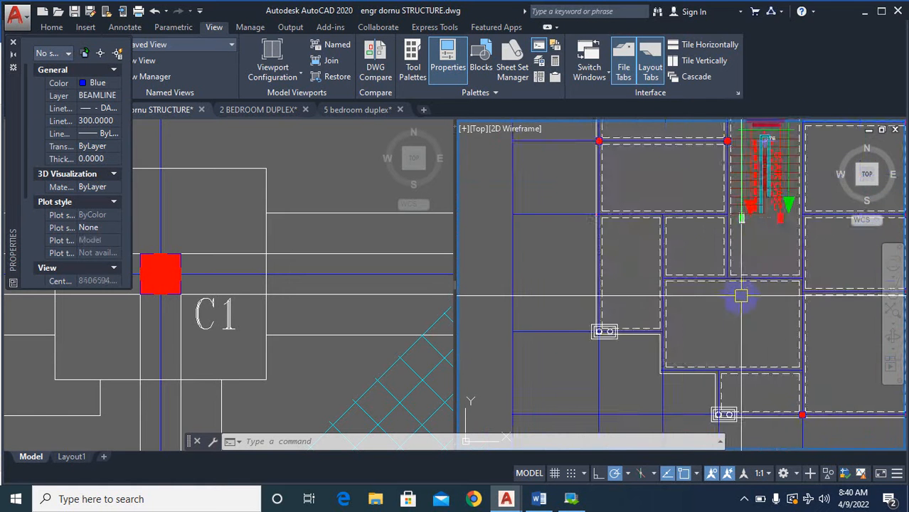
scroll(706, 296, "down", 4)
scroll(683, 357, "up", 3)
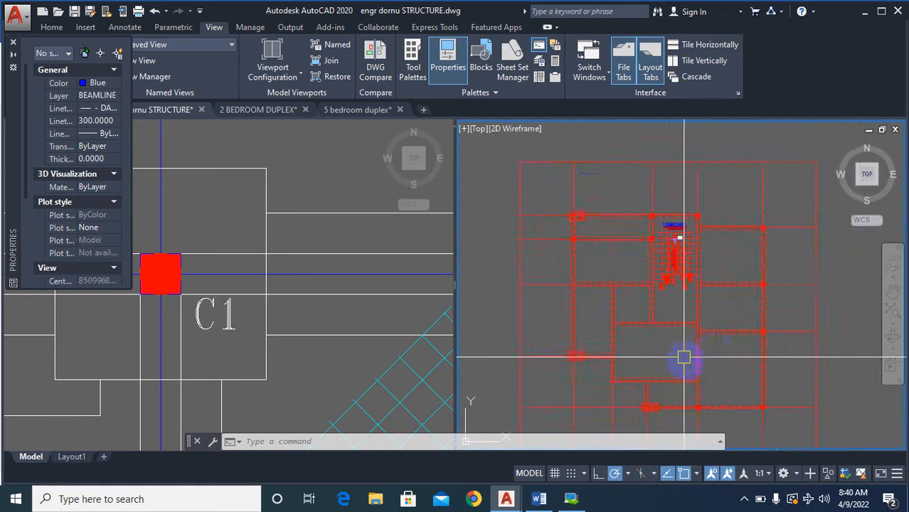
scroll(732, 342, "down", 4)
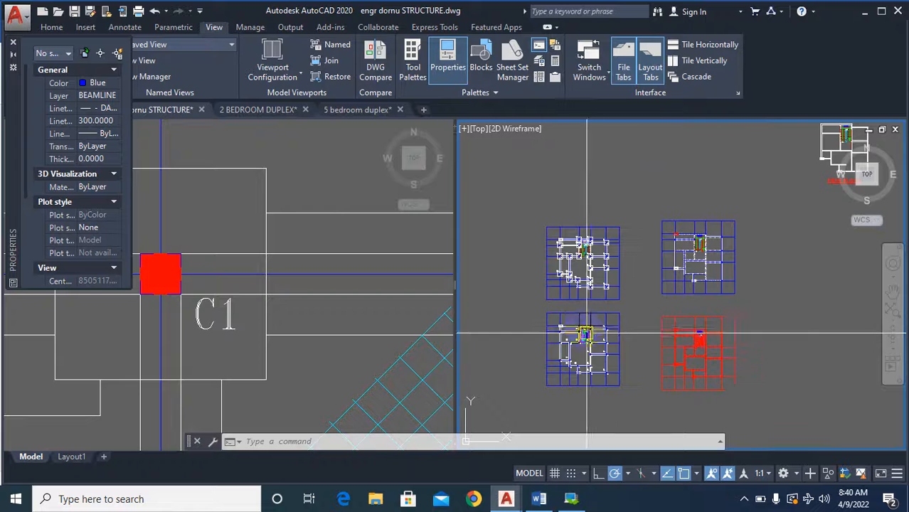
scroll(595, 367, "up", 4)
scroll(595, 367, "down", 4)
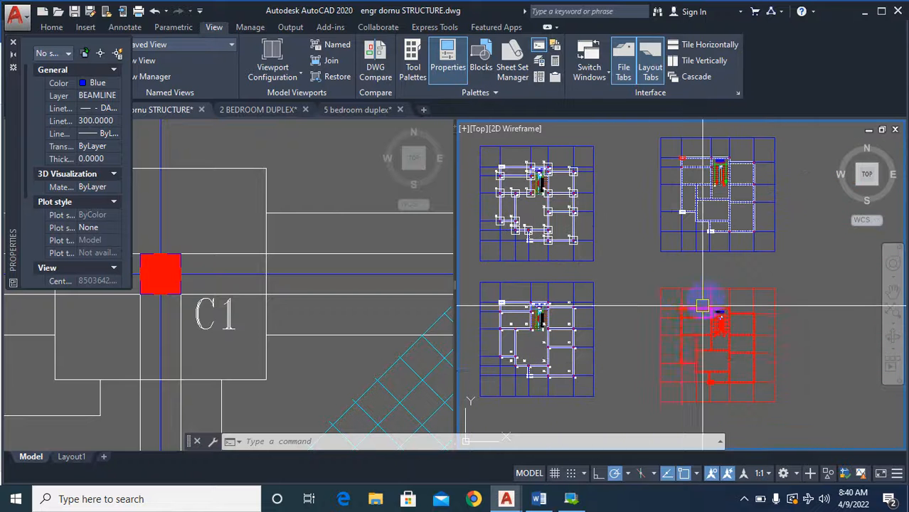
scroll(703, 306, "up", 5)
scroll(715, 284, "down", 5)
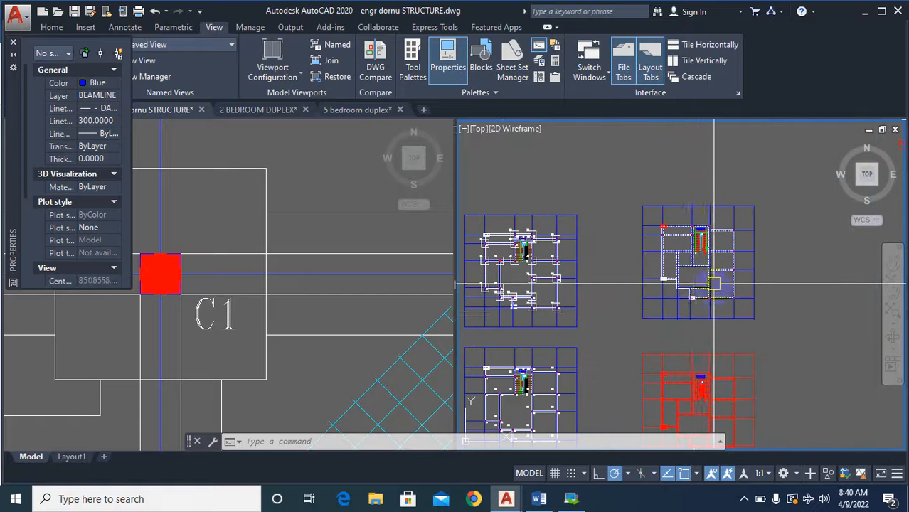
scroll(590, 307, "up", 1)
scroll(601, 246, "down", 3)
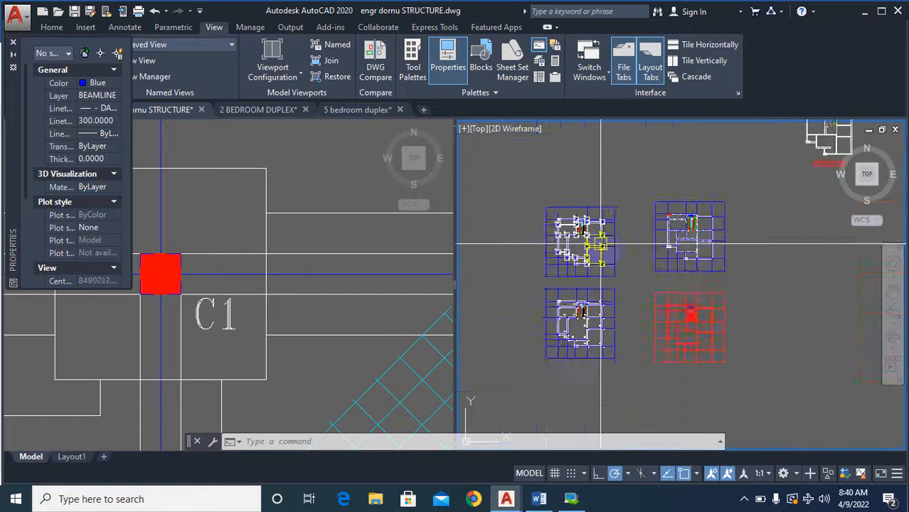
scroll(601, 245, "up", 3)
scroll(588, 334, "down", 3)
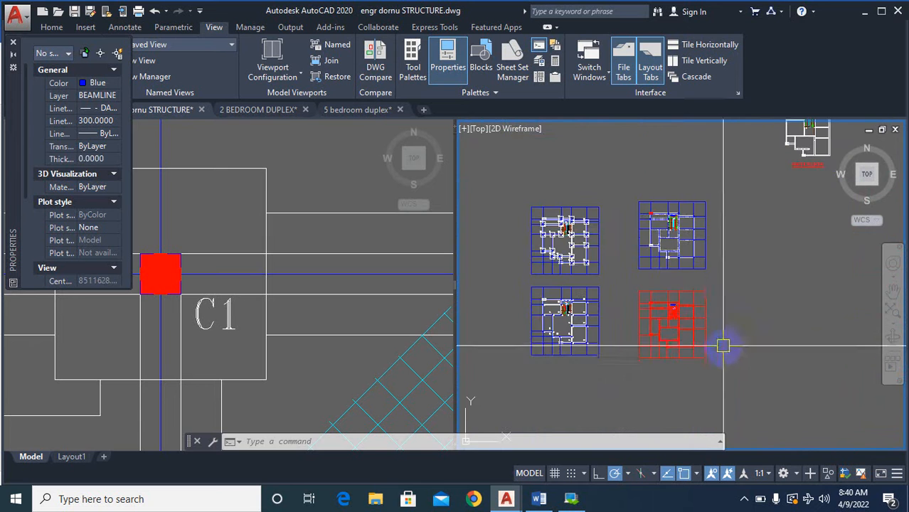
type("c")
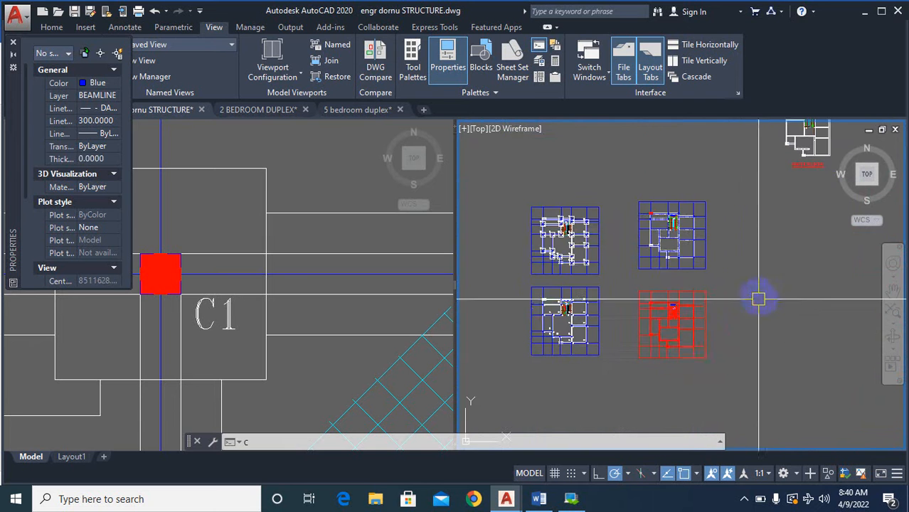
key("Return")
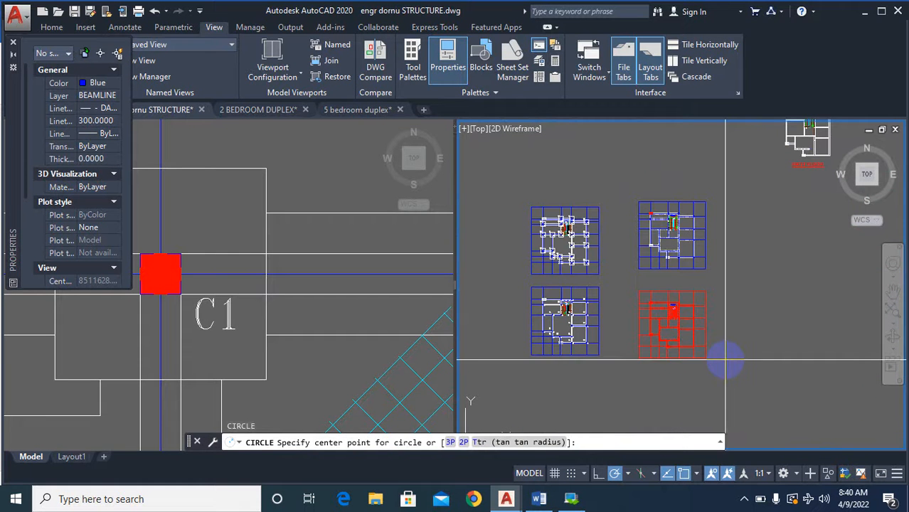
key("Escape")
Try to copy the whole red plan via the clipboard, referenced at the corner column beside the staircase.
right_click(725, 344)
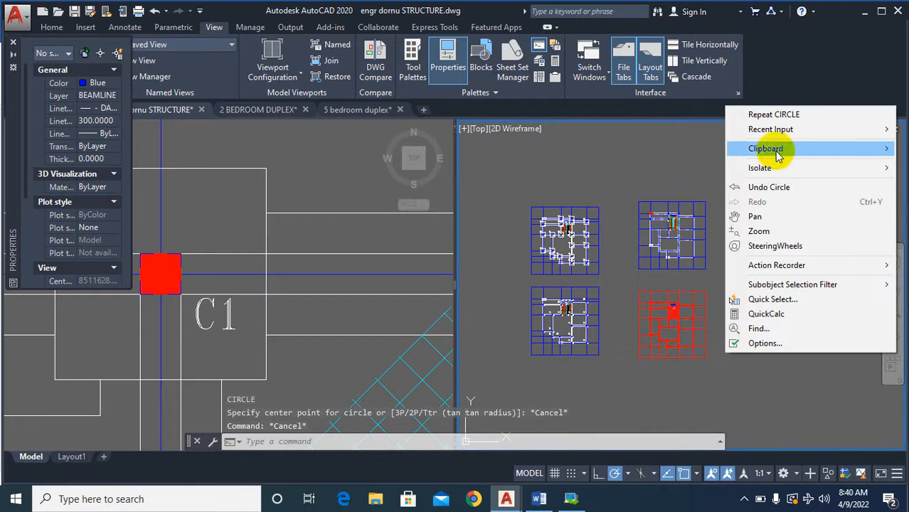
mouse_move(778, 155)
left_click(577, 165)
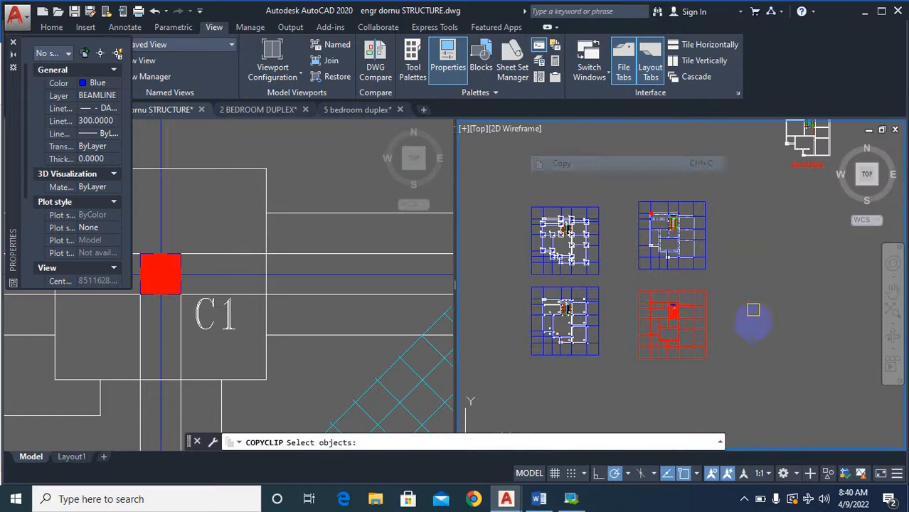
left_click(719, 363)
left_click(631, 276)
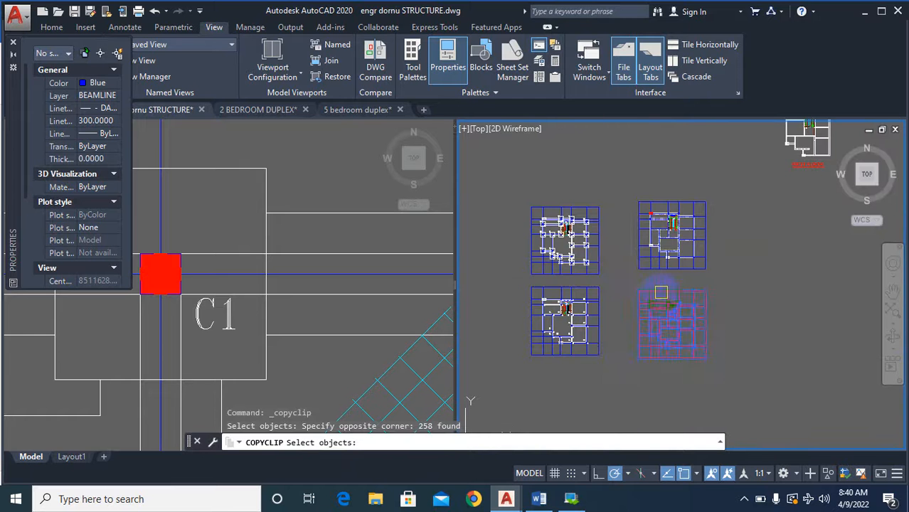
scroll(661, 292, "up", 5)
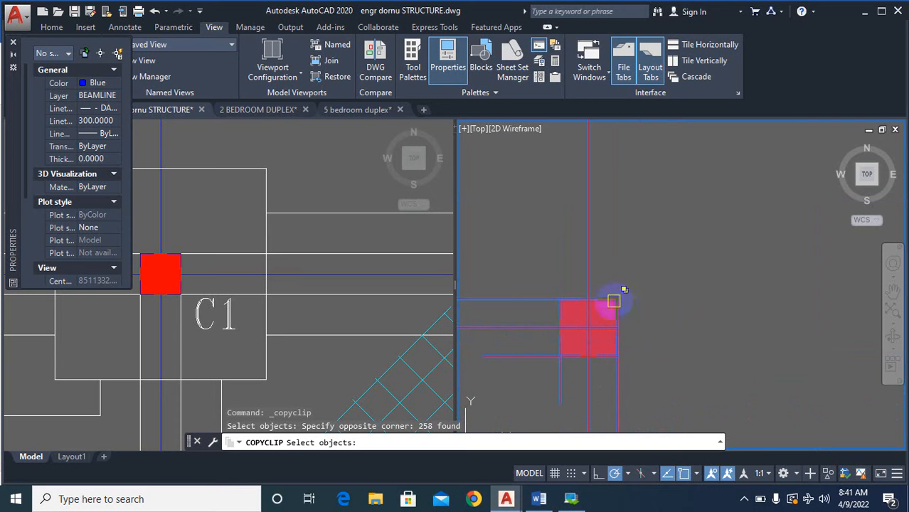
right_click(632, 300)
right_click(626, 307)
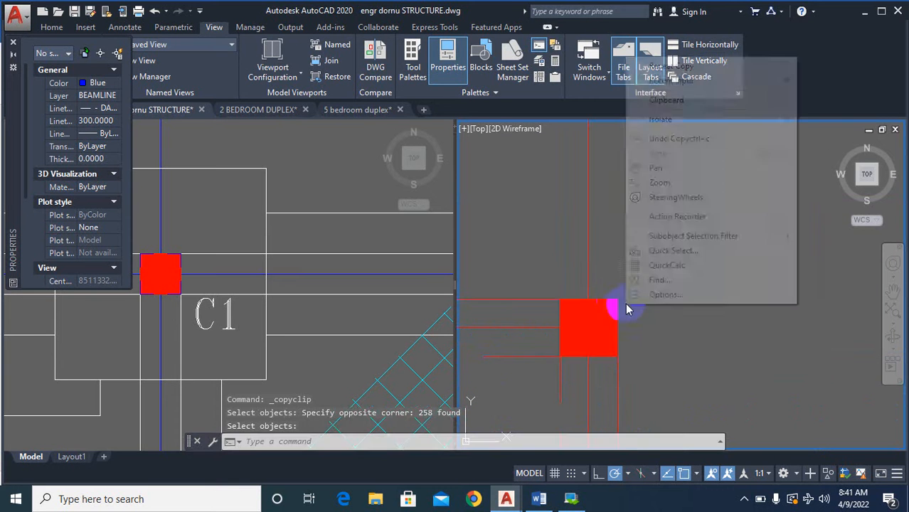
left_click(617, 300)
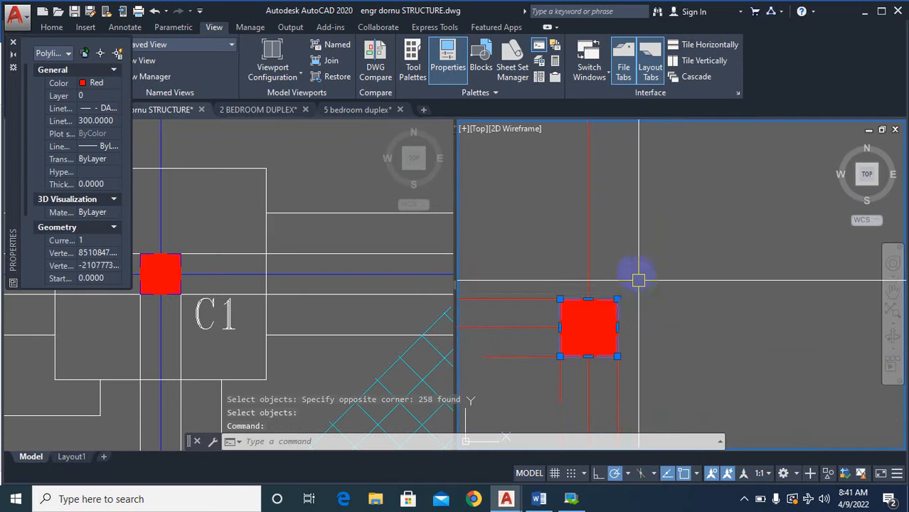
scroll(636, 270, "down", 6)
key("Escape")
Try the clipboard copy of the complete red plan again, then clear the command.
right_click(724, 345)
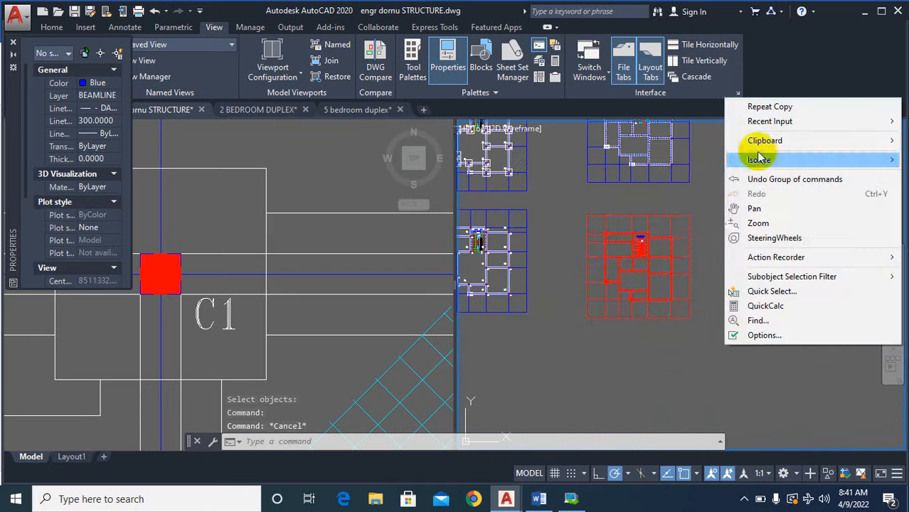
mouse_move(763, 141)
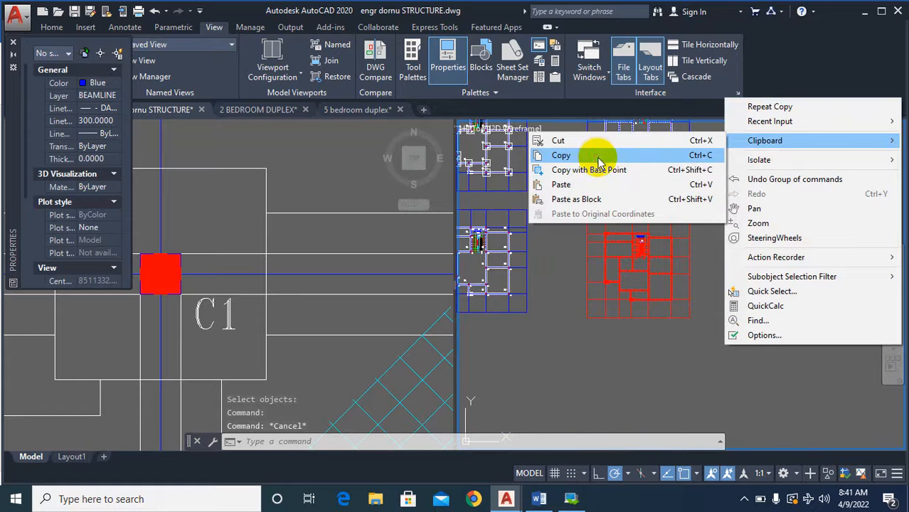
left_click(598, 156)
left_click(696, 324)
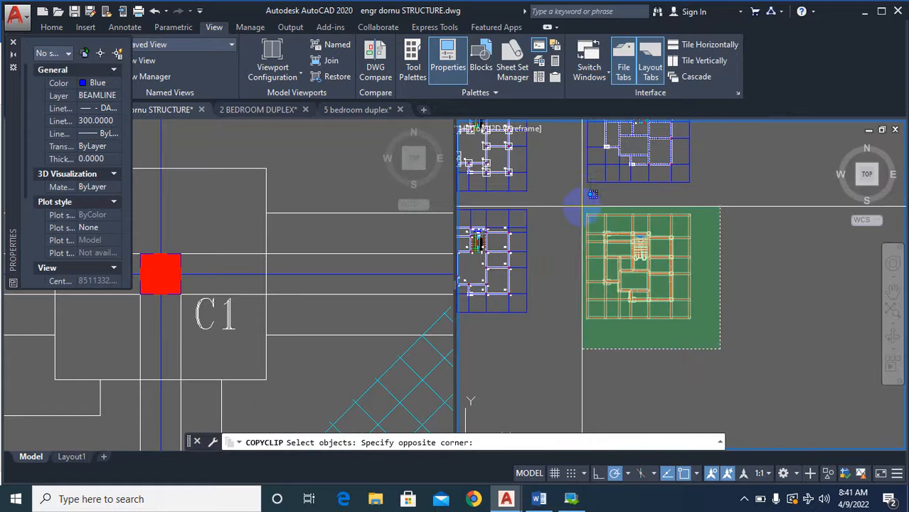
left_click(584, 201)
scroll(649, 228, "up", 5)
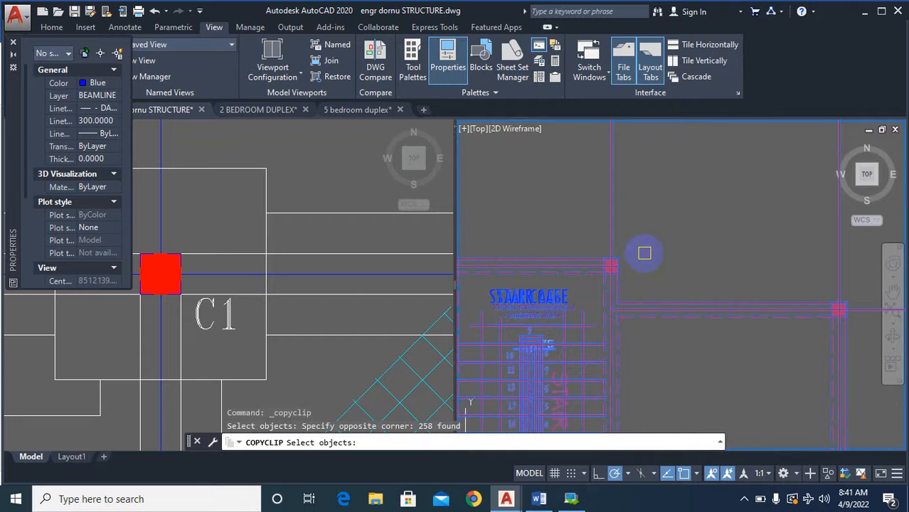
right_click(647, 250)
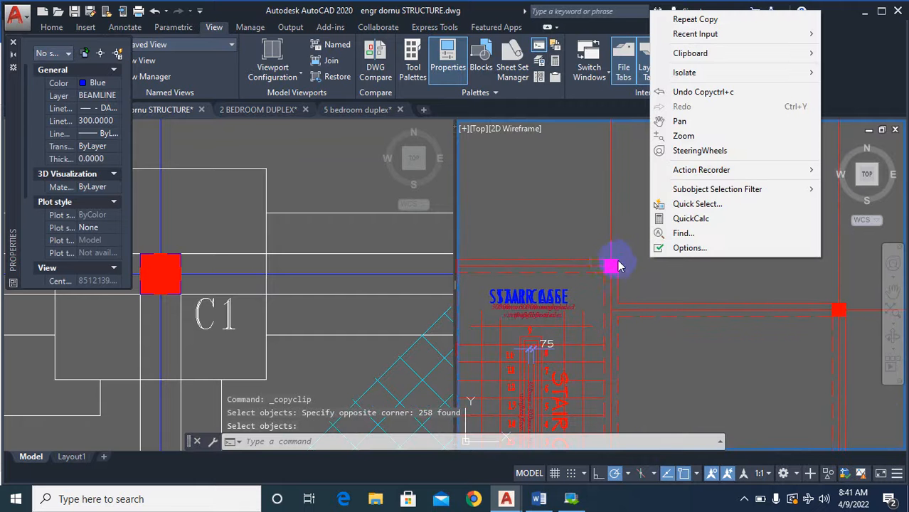
key("Escape")
scroll(626, 235, "down", 8)
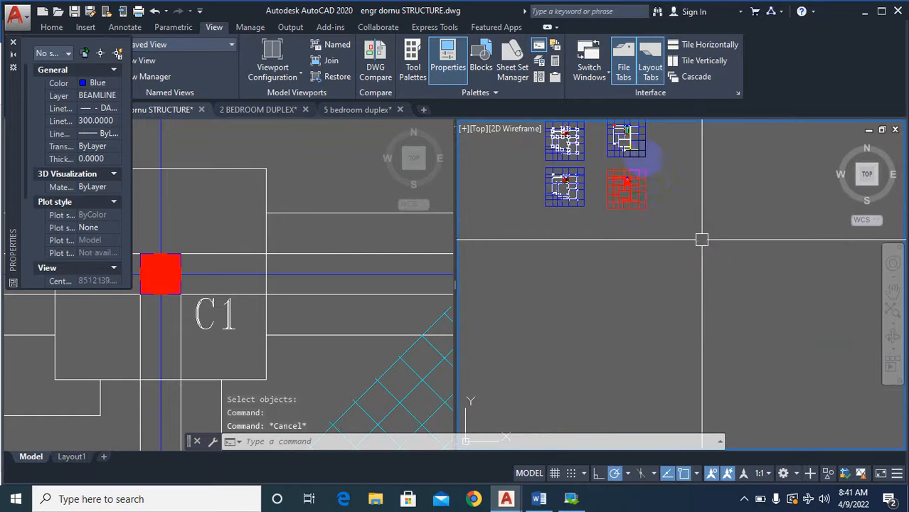
scroll(646, 169, "up", 8)
key("Escape")
key("Escape")
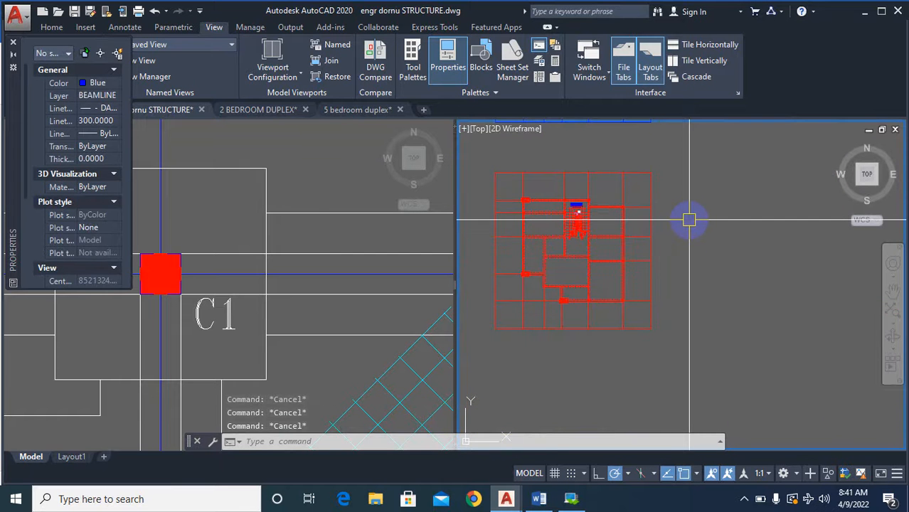
Copy the whole red plan onto the lower column plan, using the outer corner of the column beside the staircase as the base point.
type("co")
key("Return")
left_click(686, 317)
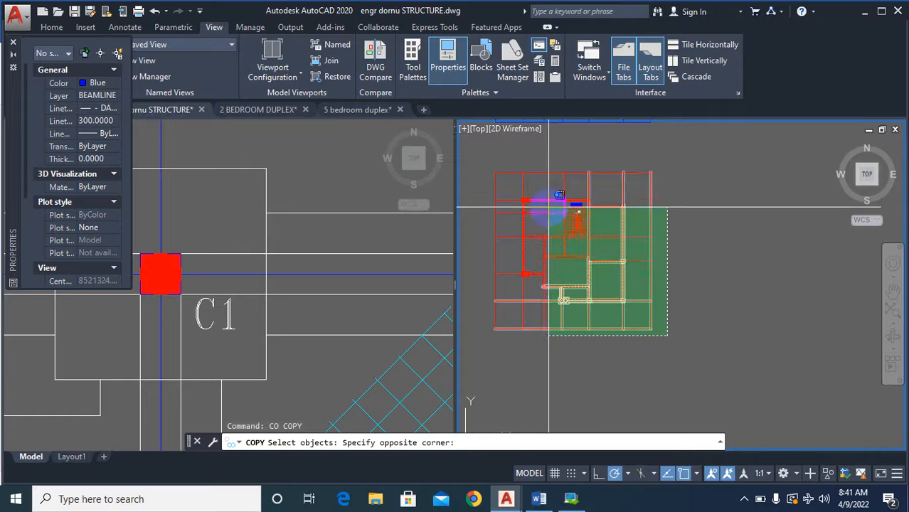
left_click(491, 156)
key("Return")
scroll(626, 192, "up", 10)
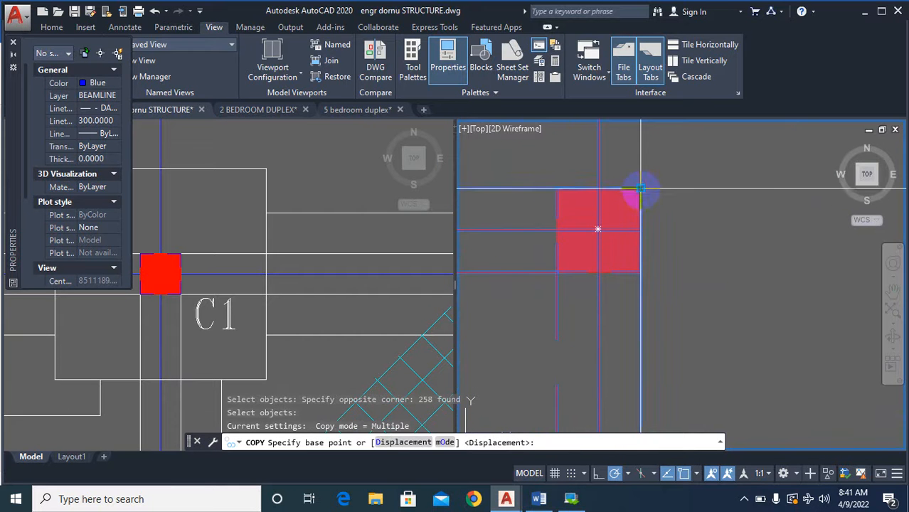
left_click(640, 189)
scroll(828, 274, "down", 8)
scroll(767, 301, "down", 5)
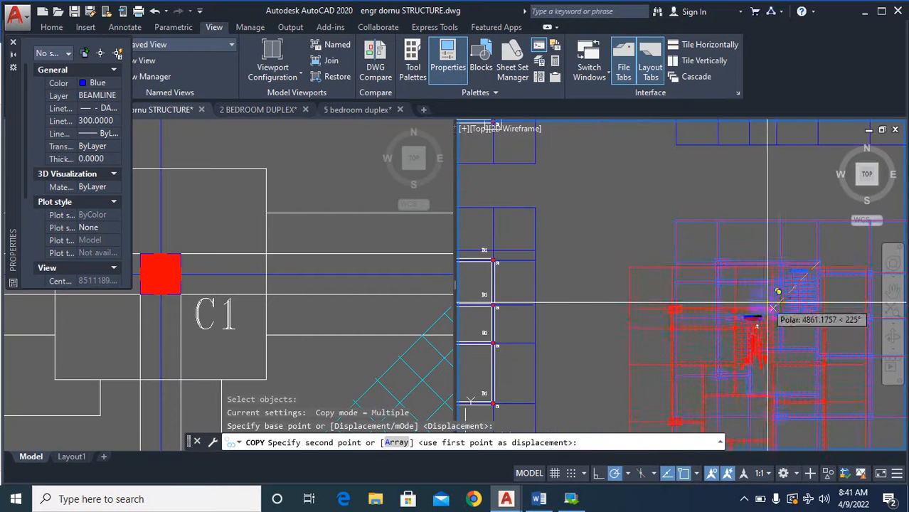
scroll(651, 284, "up", 9)
scroll(649, 294, "up", 5)
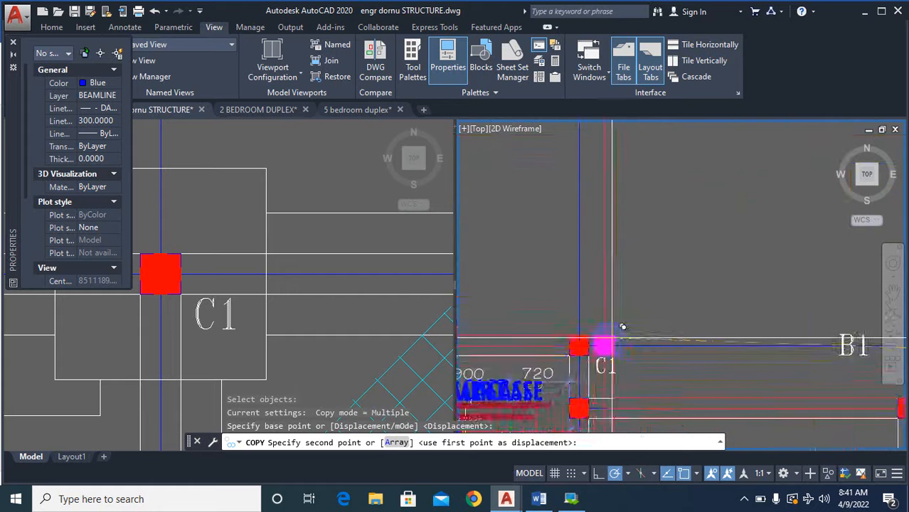
left_click(580, 328)
scroll(601, 326, "down", 7)
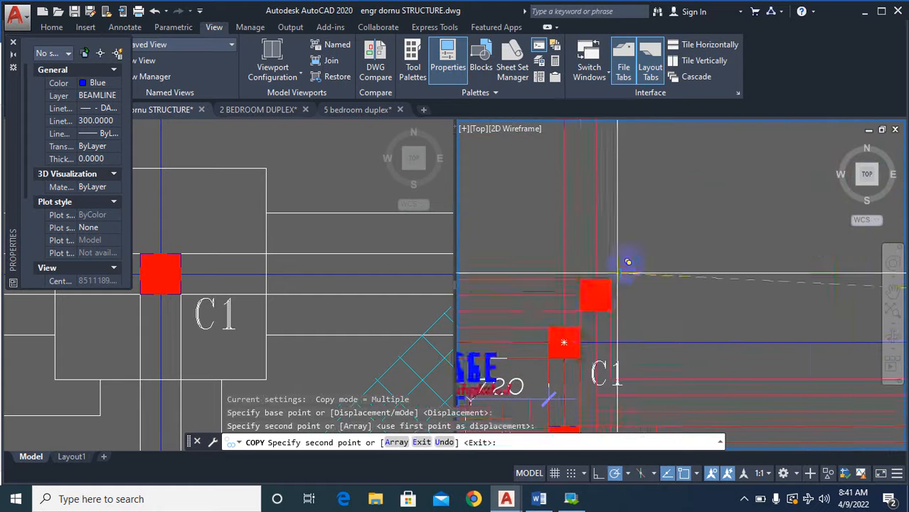
key("Escape")
Examine how the overlaid red walls below the staircase meet the C1 columns and B1 beams of the lower column plan.
scroll(569, 349, "up", 3)
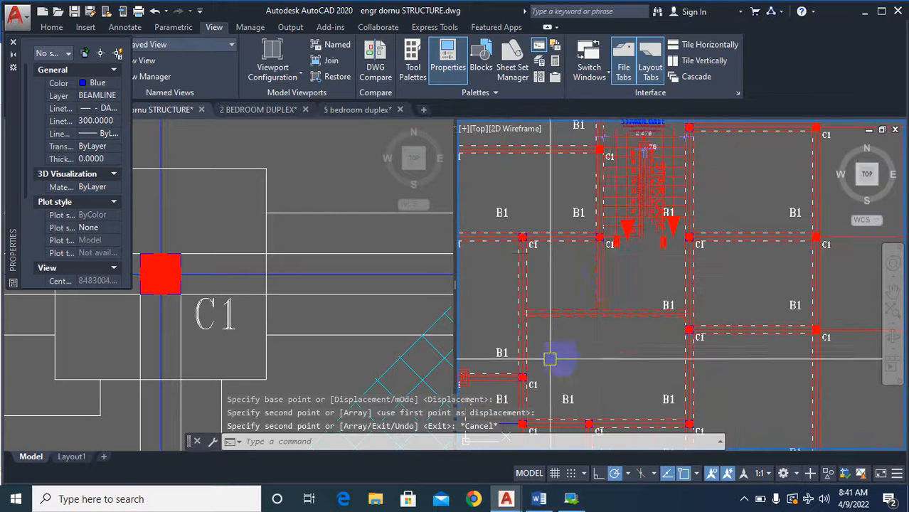
scroll(683, 334, "up", 4)
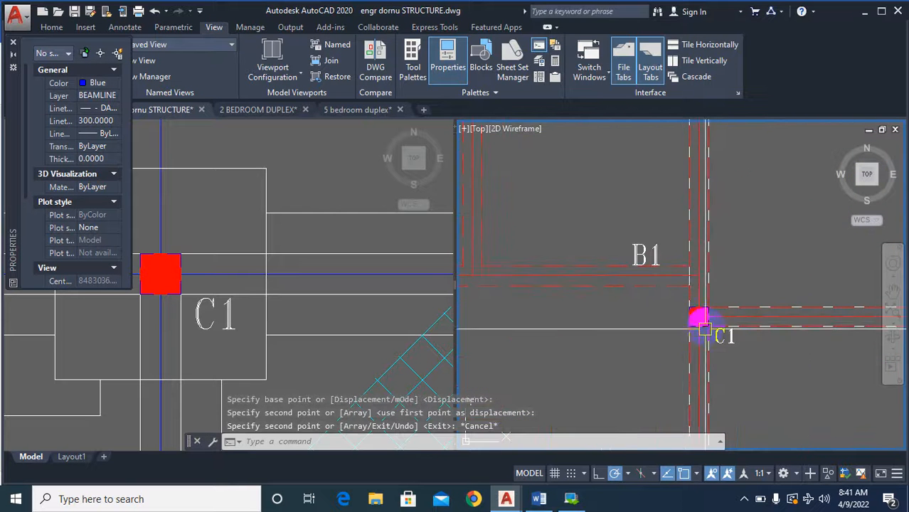
scroll(703, 323, "down", 2)
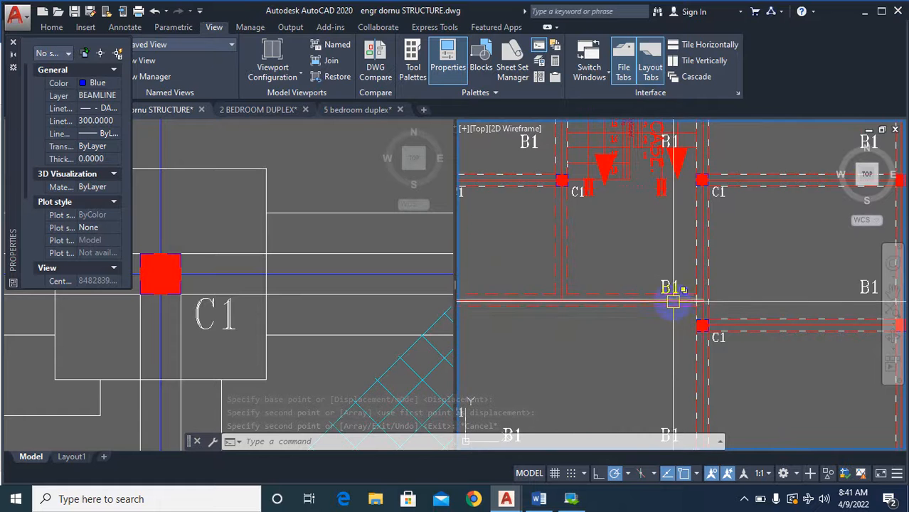
scroll(669, 307, "down", 3)
scroll(604, 310, "up", 3)
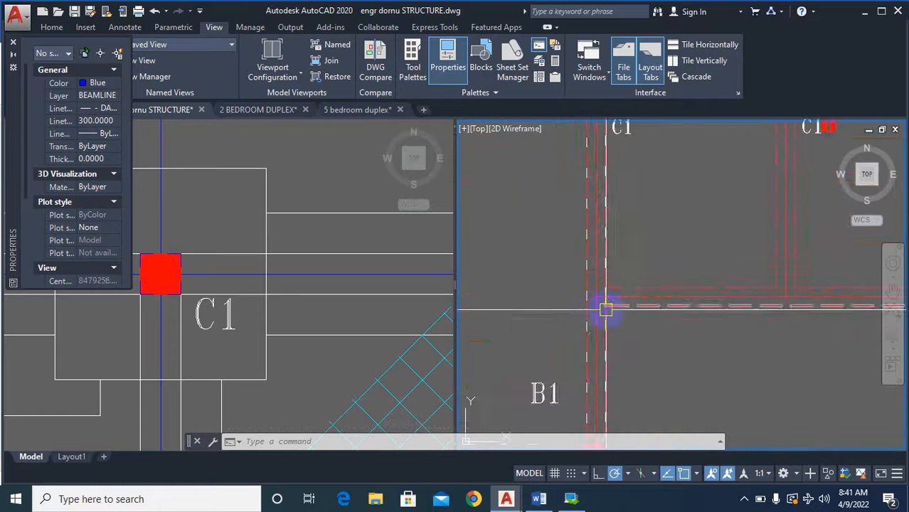
scroll(509, 338, "down", 2)
scroll(509, 337, "down", 3)
scroll(620, 292, "up", 3)
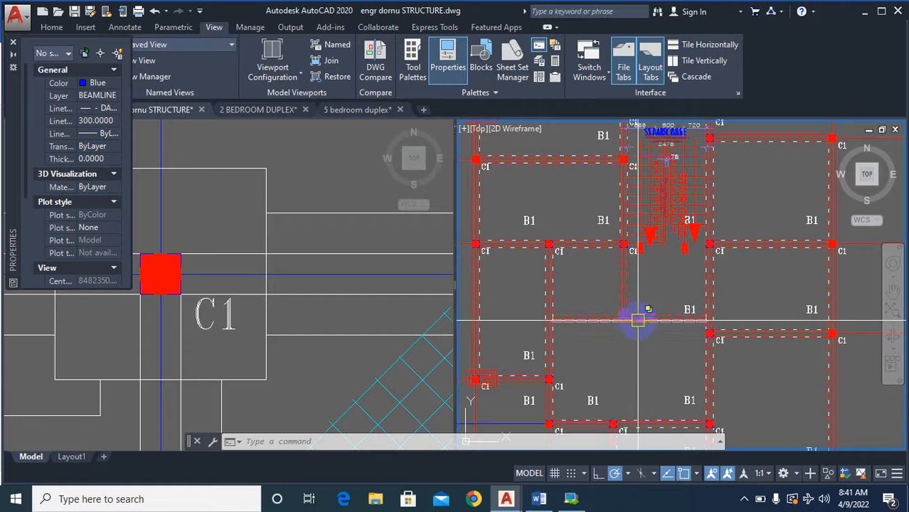
scroll(635, 313, "down", 5)
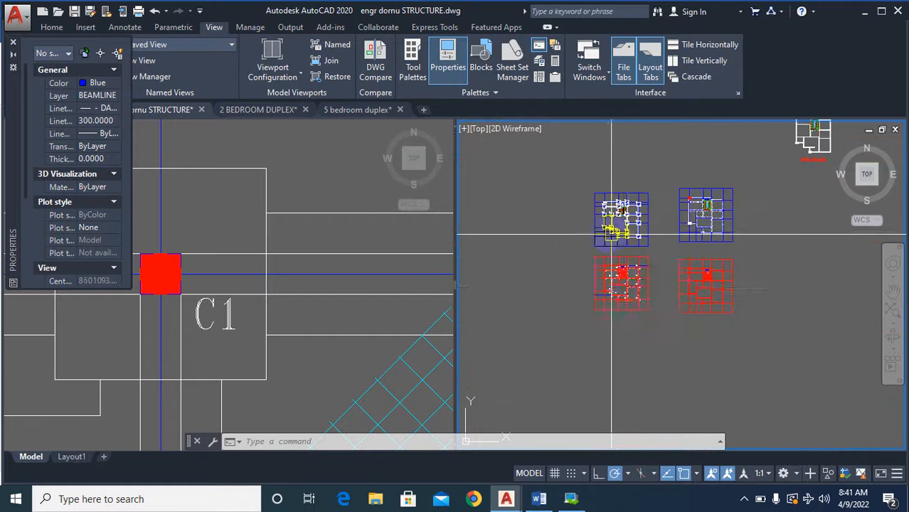
Compare the beam layout below the staircase in the upper column plan with the dashed-wall plan beside it.
scroll(622, 220, "up", 4)
scroll(686, 298, "down", 3)
scroll(646, 278, "up", 1)
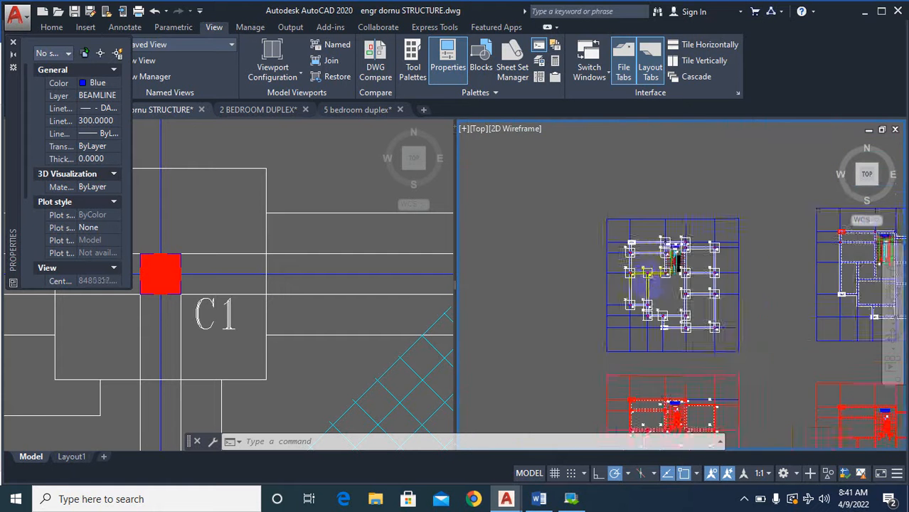
scroll(644, 286, "up", 6)
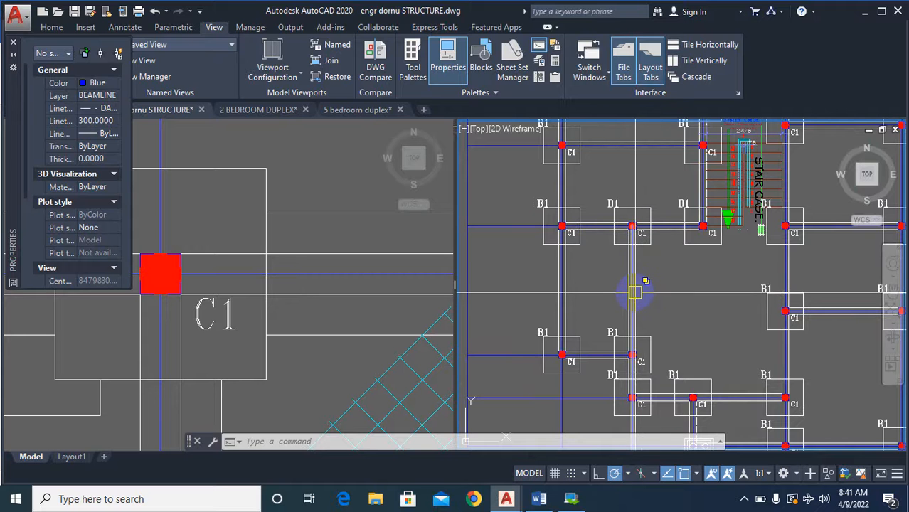
mouse_move(634, 288)
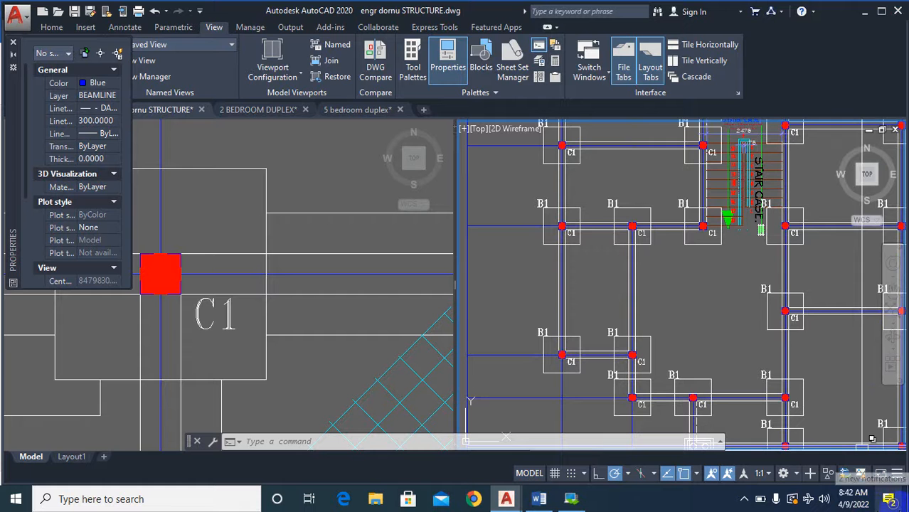
scroll(611, 261, "down", 6)
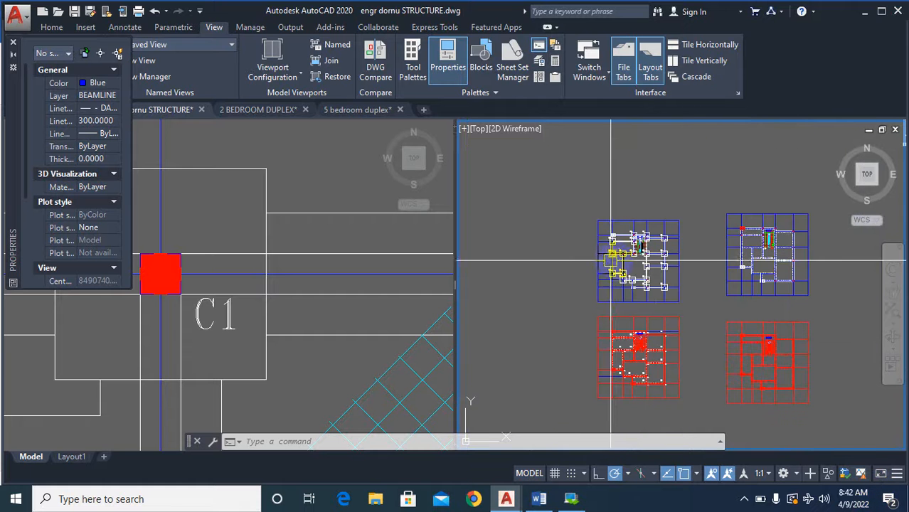
scroll(771, 285, "up", 2)
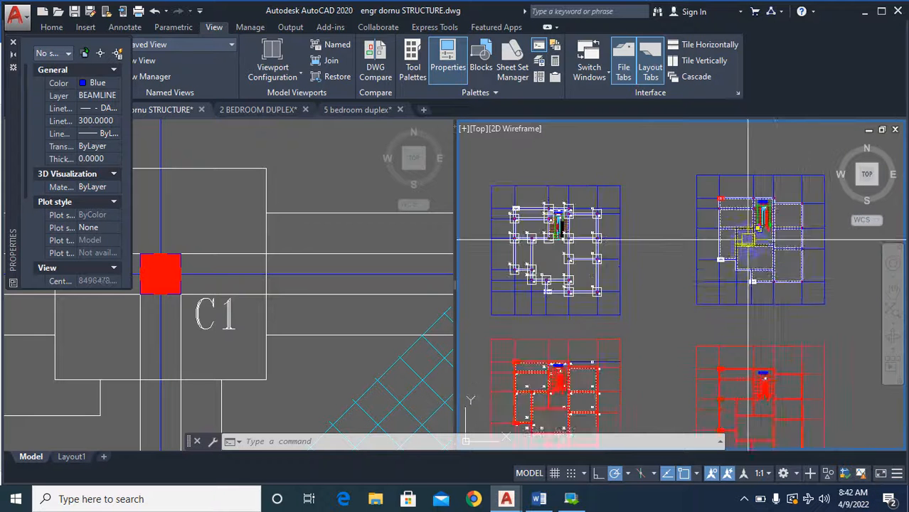
scroll(748, 241, "up", 7)
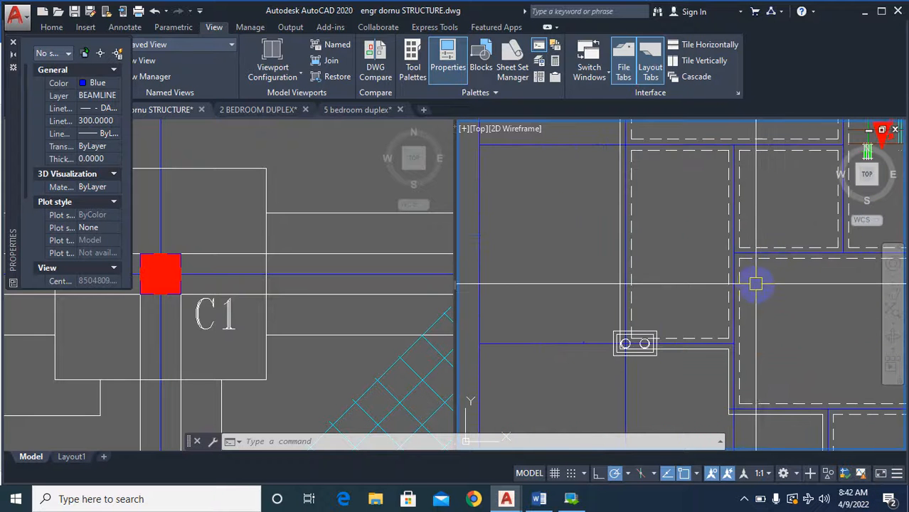
Copy the blue centreline above the large middle room from the dashed-wall plan into the upper column plan, aligned on the outer corner of the column beside the staircase.
type("co")
key("Return")
scroll(753, 292, "up", 4)
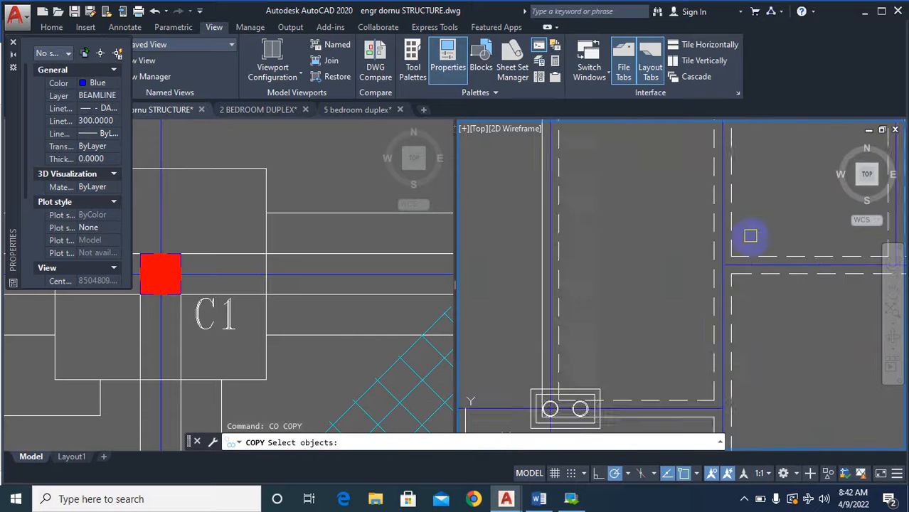
left_click(728, 273)
scroll(623, 280, "down", 5)
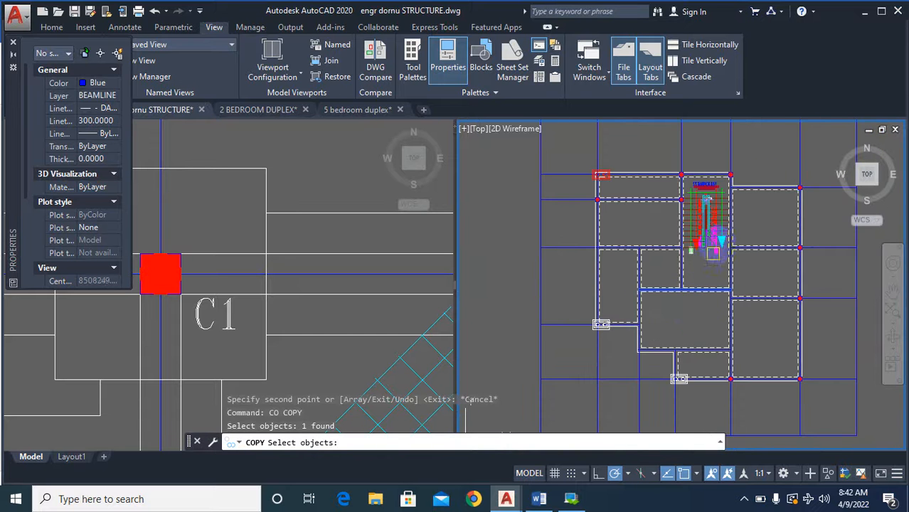
scroll(726, 254, "up", 6)
right_click(714, 298)
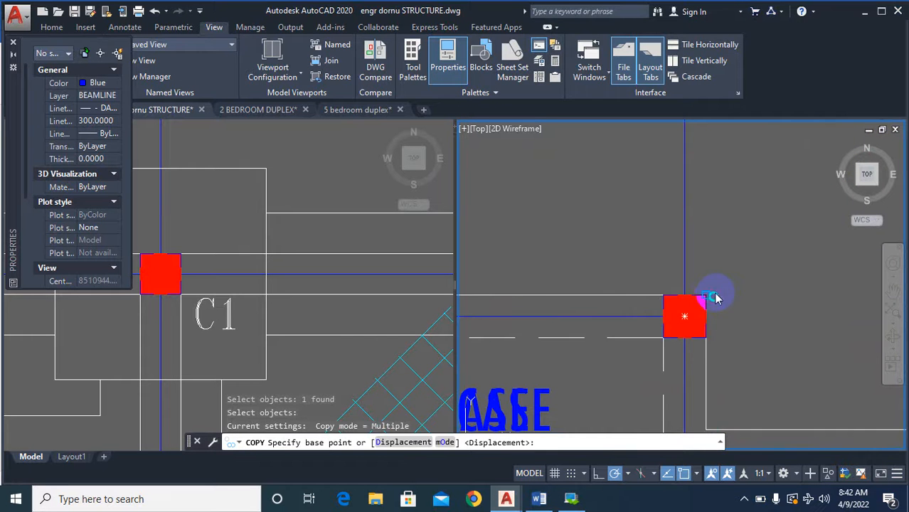
right_click(713, 293)
left_click(706, 296)
scroll(786, 200, "down", 2)
scroll(790, 203, "down", 5)
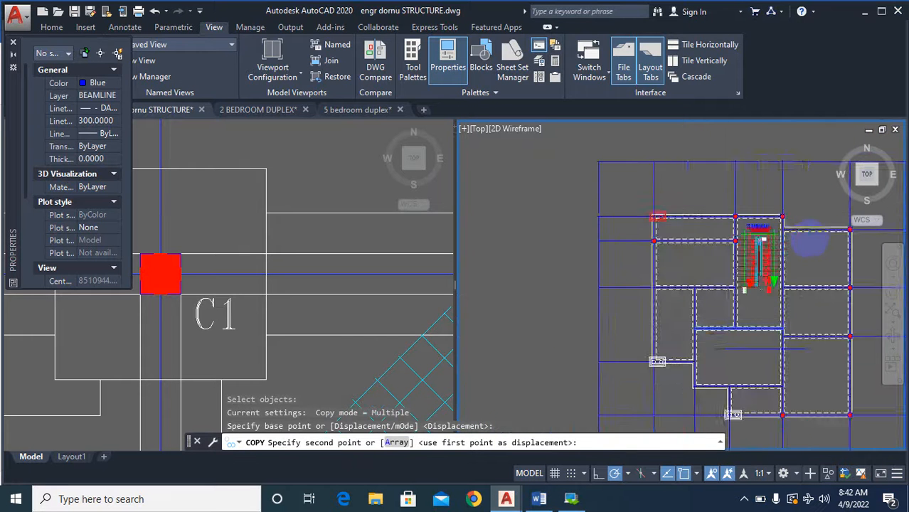
scroll(674, 220, "up", 4)
scroll(675, 221, "up", 6)
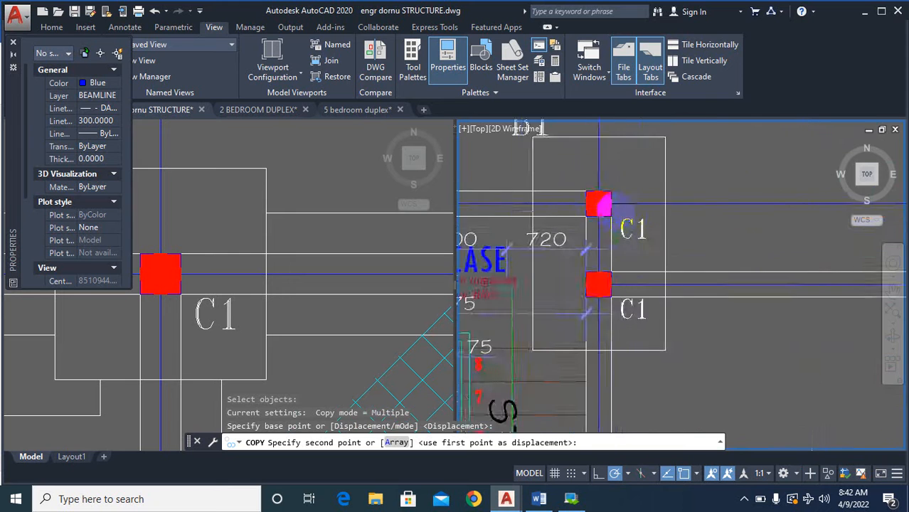
left_click(604, 178)
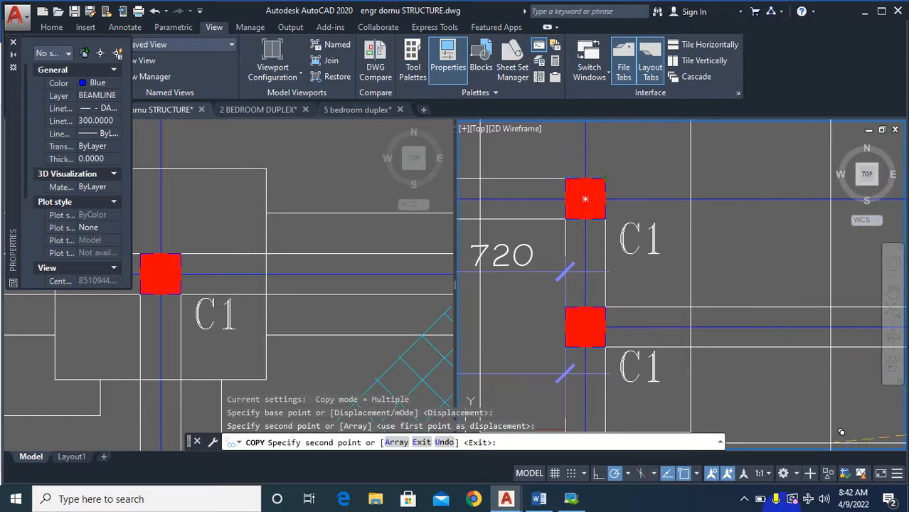
scroll(626, 362, "down", 5)
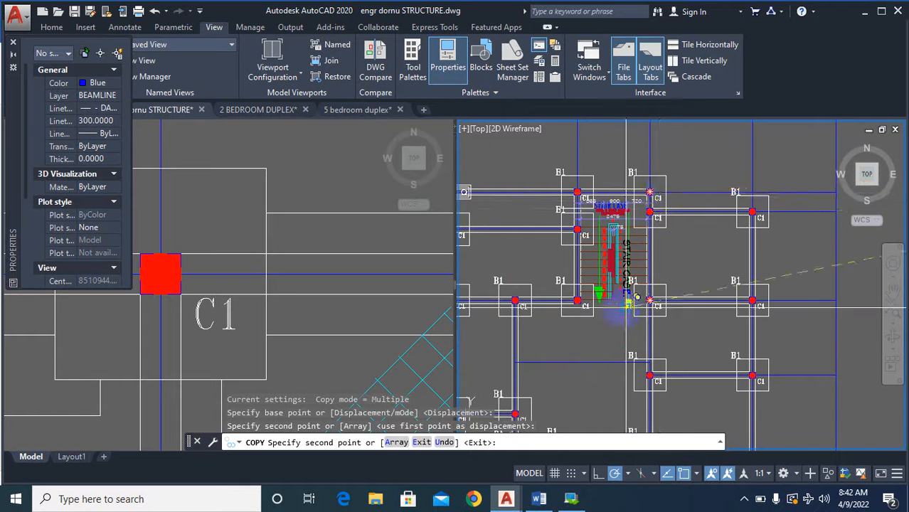
key("Escape")
scroll(626, 362, "up", 9)
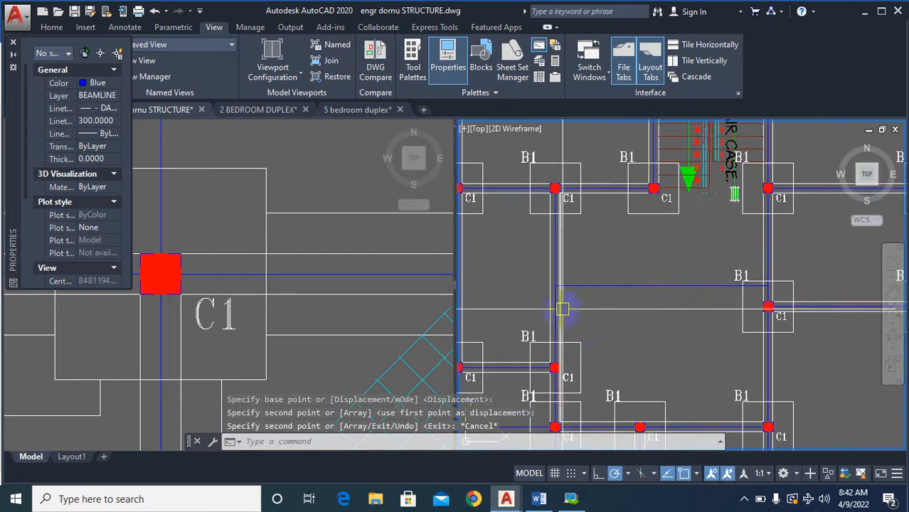
scroll(535, 260, "down", 8)
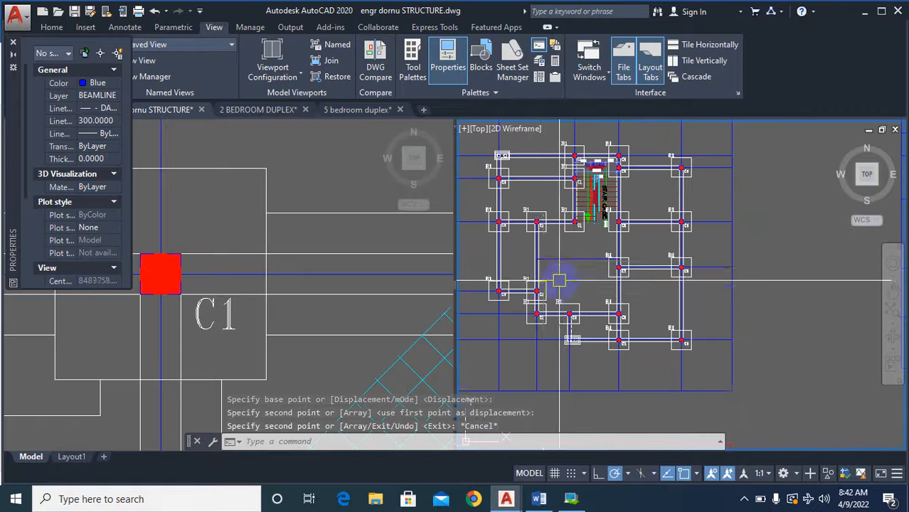
type("co")
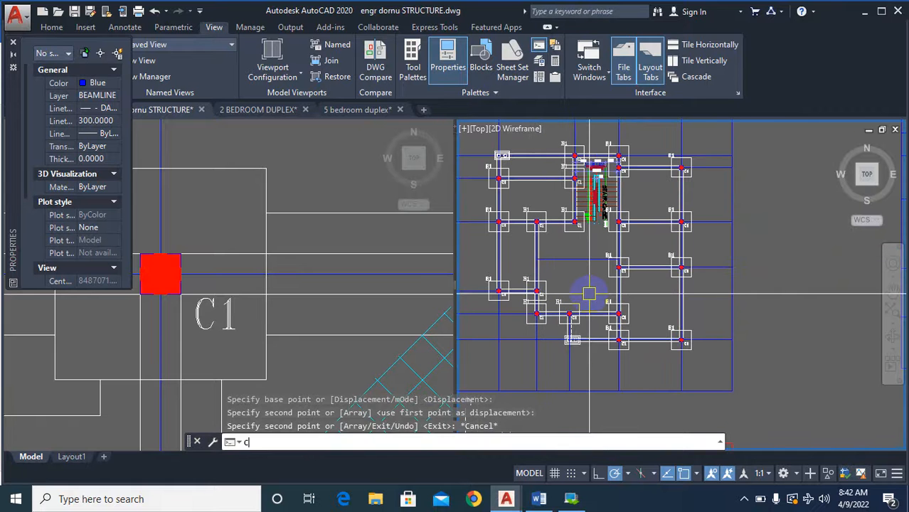
key("Return")
key("Escape")
key("Escape")
Examine where the copied centreline meets the vertical beam between the C1 columns in the upper column plan.
scroll(683, 285, "down", 3)
scroll(616, 282, "up", 5)
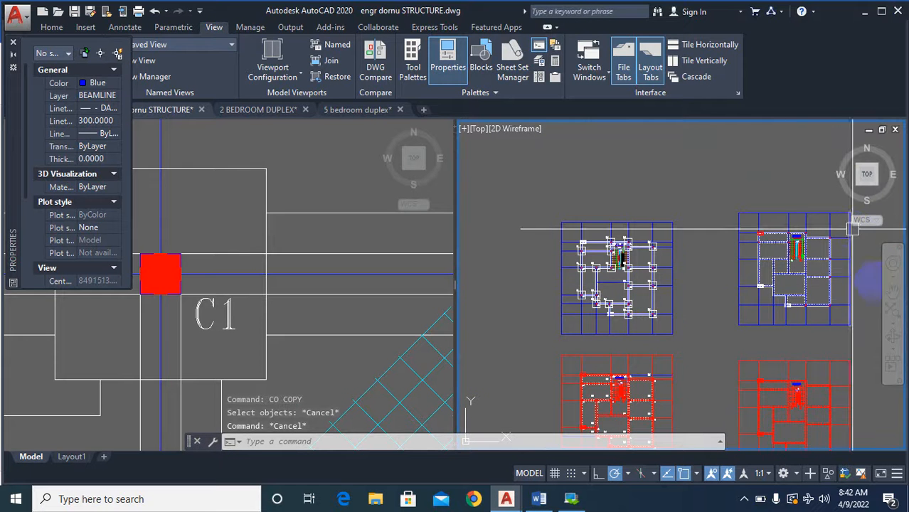
scroll(617, 282, "up", 6)
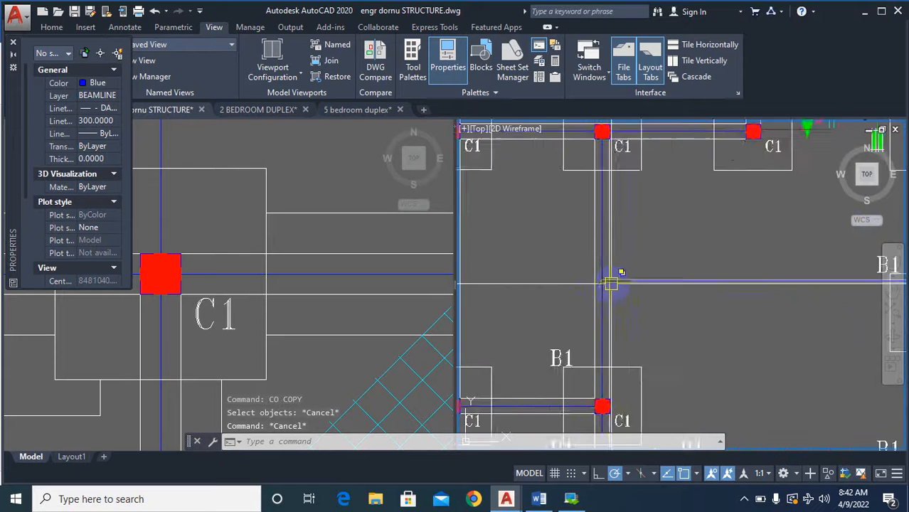
scroll(586, 283, "down", 5)
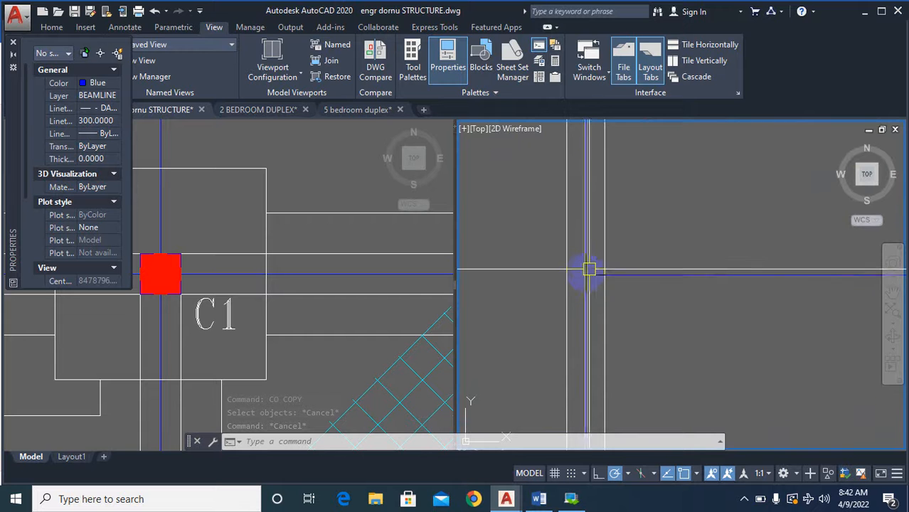
scroll(605, 317, "down", 6)
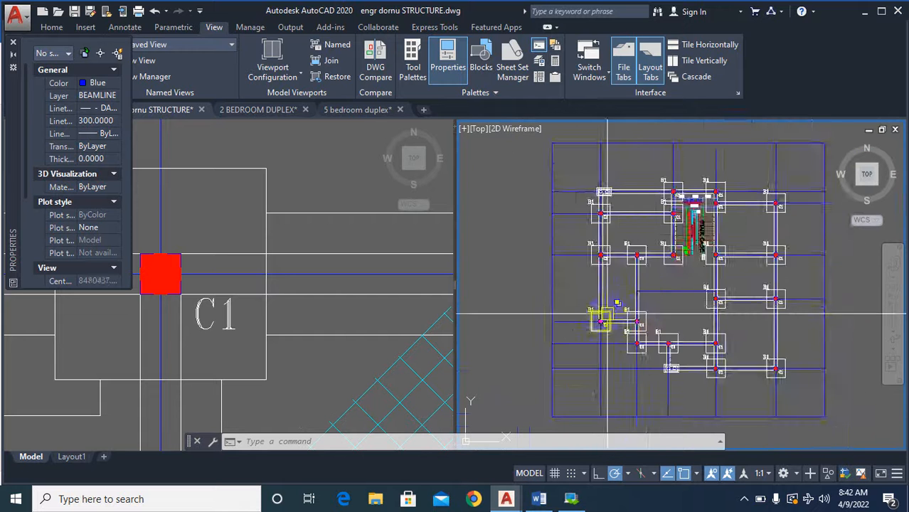
scroll(615, 322, "up", 5)
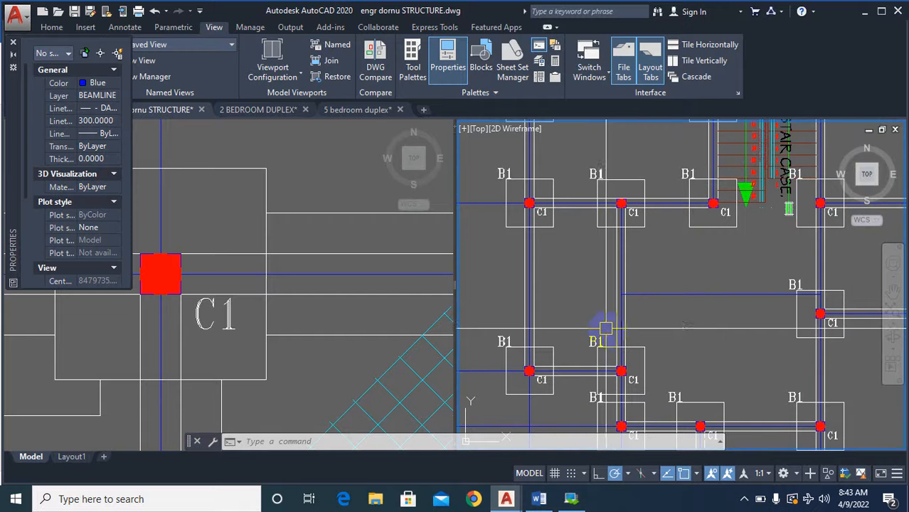
Examine the walls around the dining room, sitting room and kitchen in the dimensioned floor plan against the column plan.
scroll(362, 283, "down", 10)
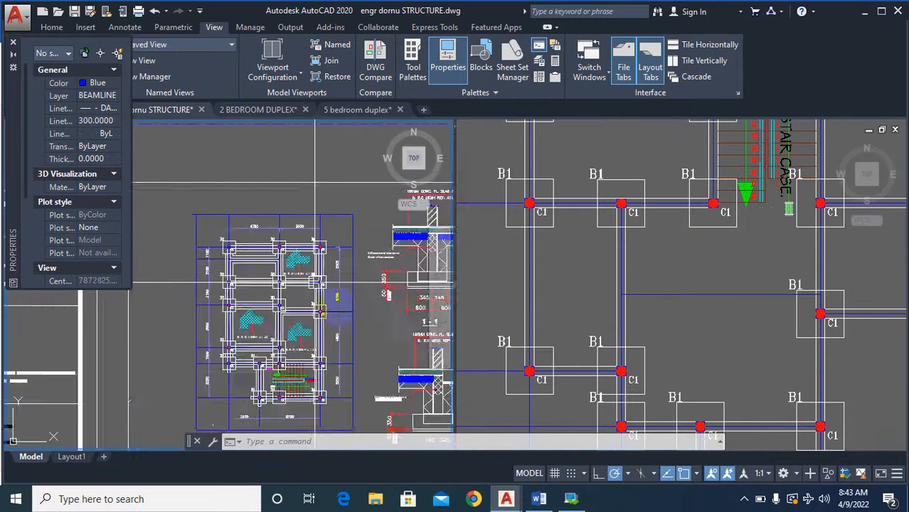
scroll(377, 385, "down", 5)
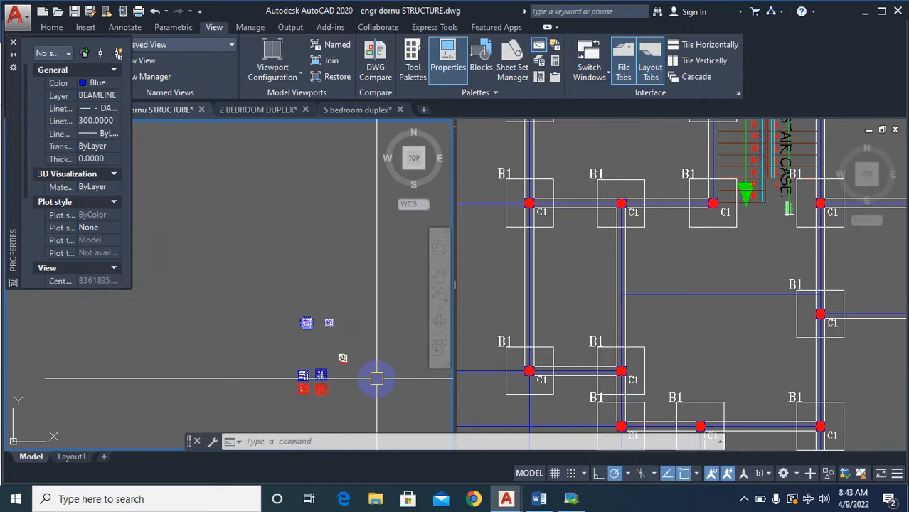
scroll(308, 378, "up", 9)
scroll(289, 335, "down", 5)
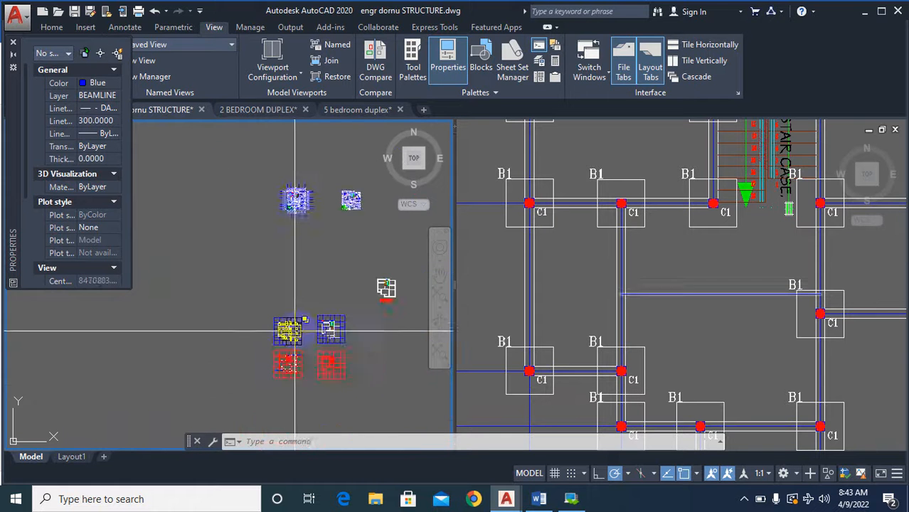
scroll(301, 192, "up", 2)
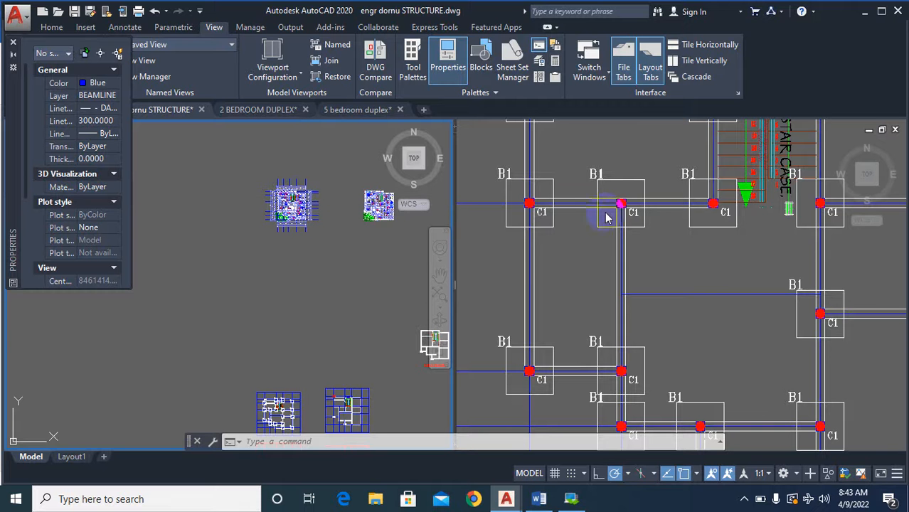
scroll(299, 207, "up", 10)
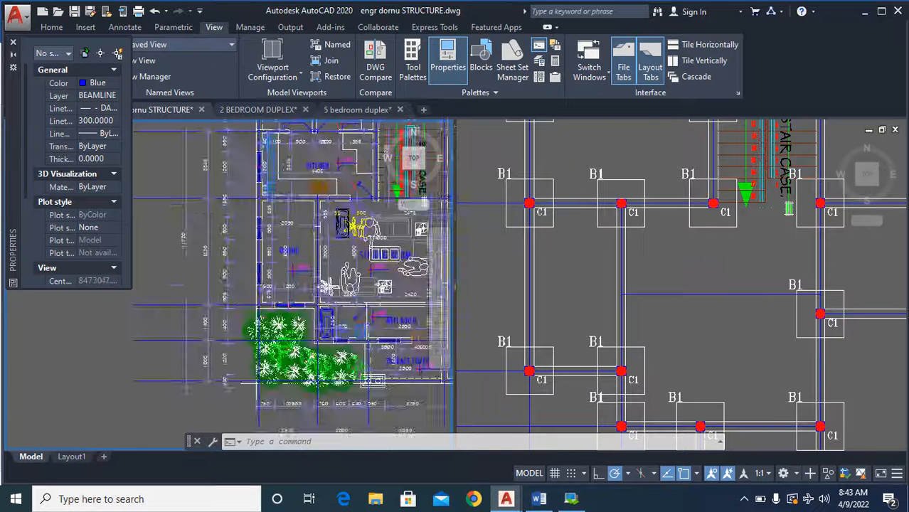
scroll(264, 275, "down", 3)
scroll(263, 275, "up", 3)
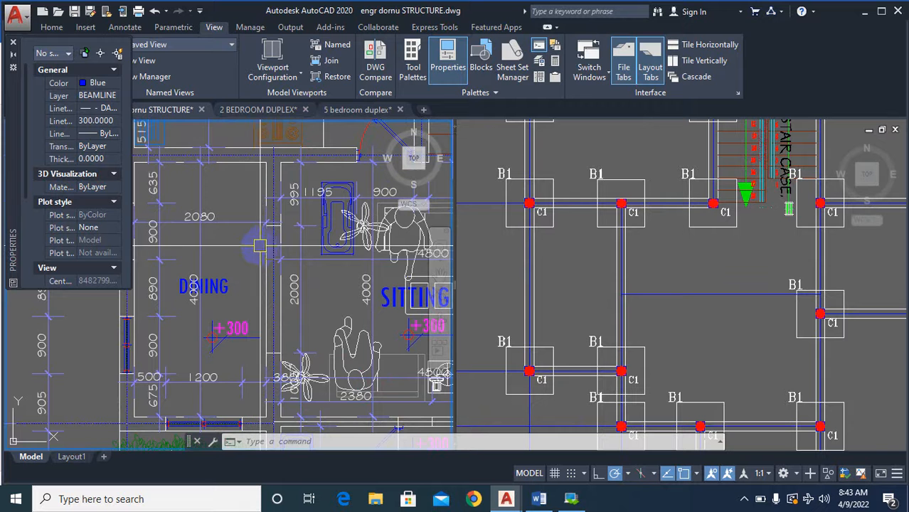
scroll(324, 285, "down", 2)
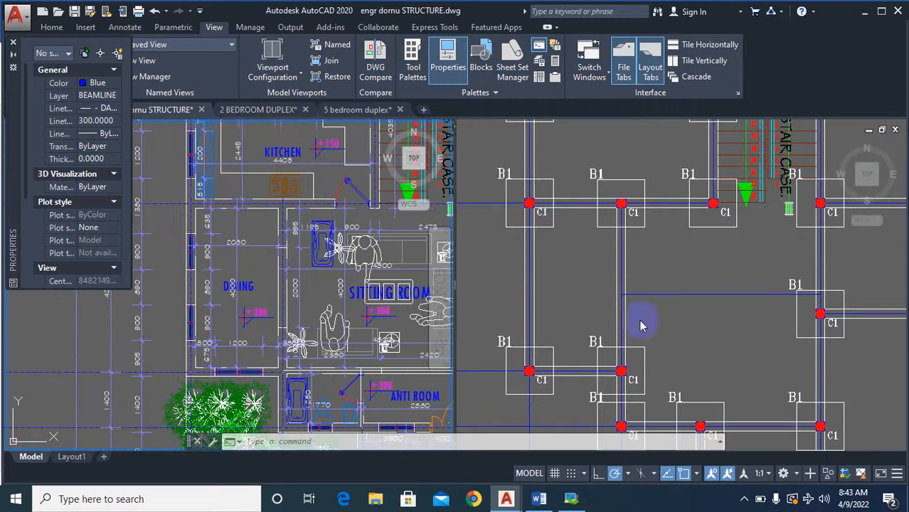
scroll(245, 257, "up", 2)
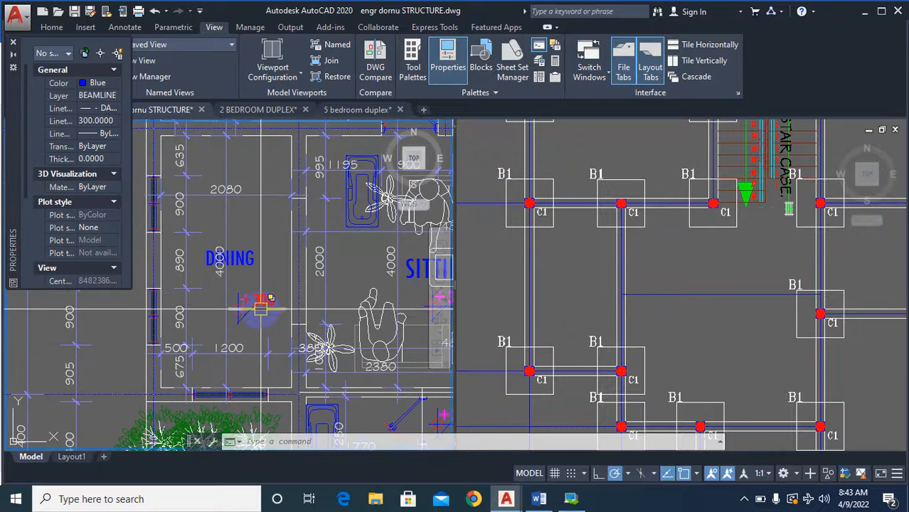
scroll(261, 307, "down", 3)
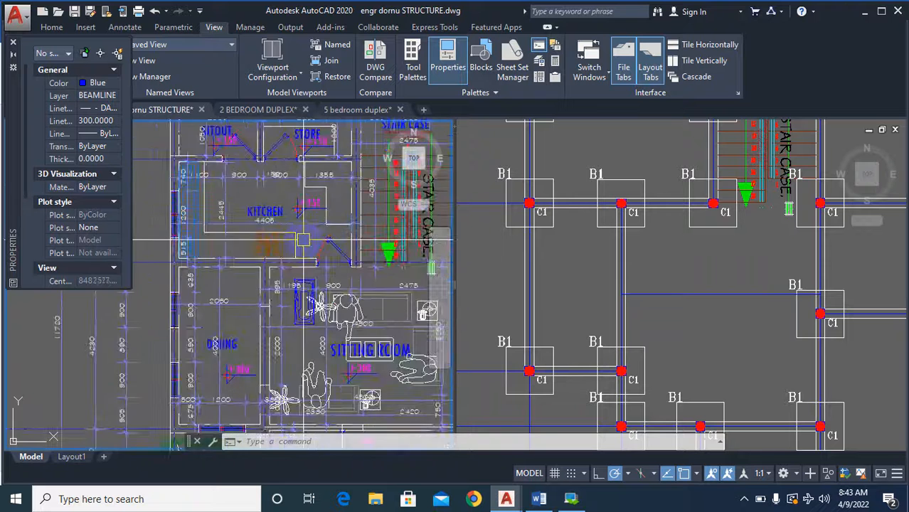
scroll(293, 316, "up", 3)
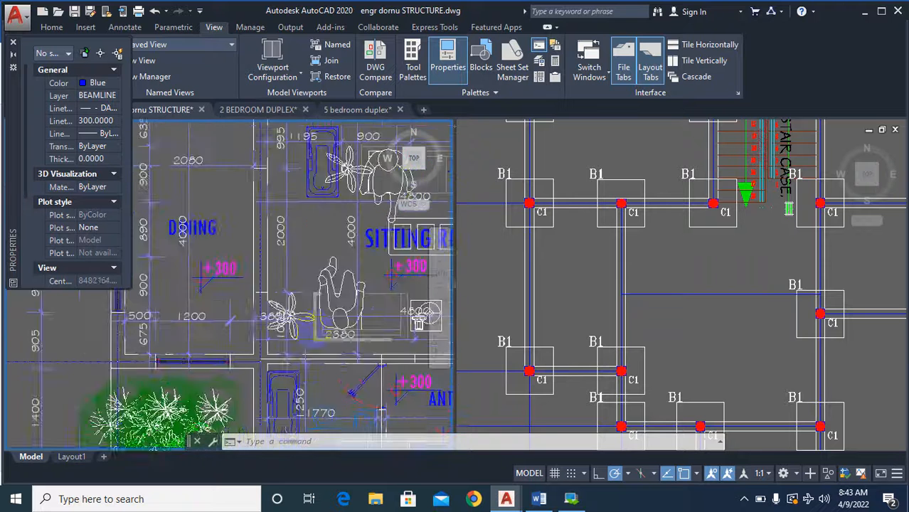
scroll(292, 317, "up", 2)
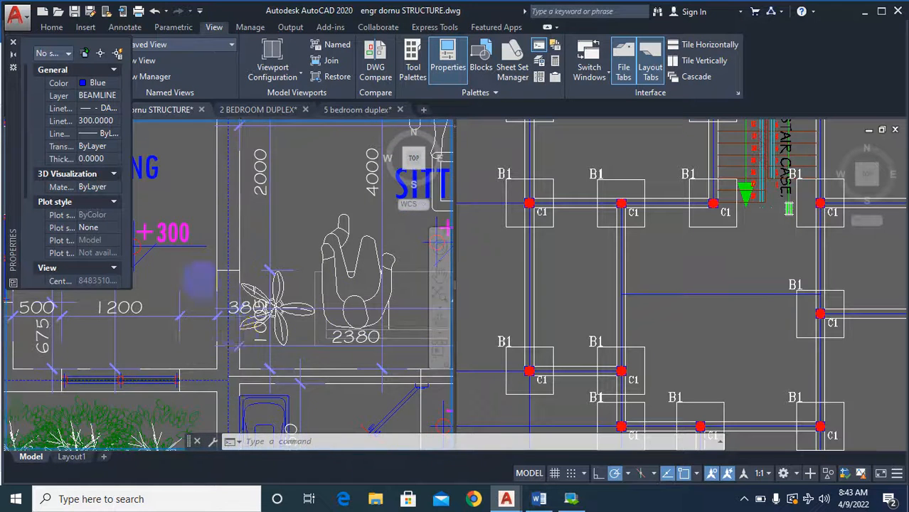
Copy the entire dimensioned floor plan with its gridlines into the empty space below the original.
scroll(201, 283, "down", 10)
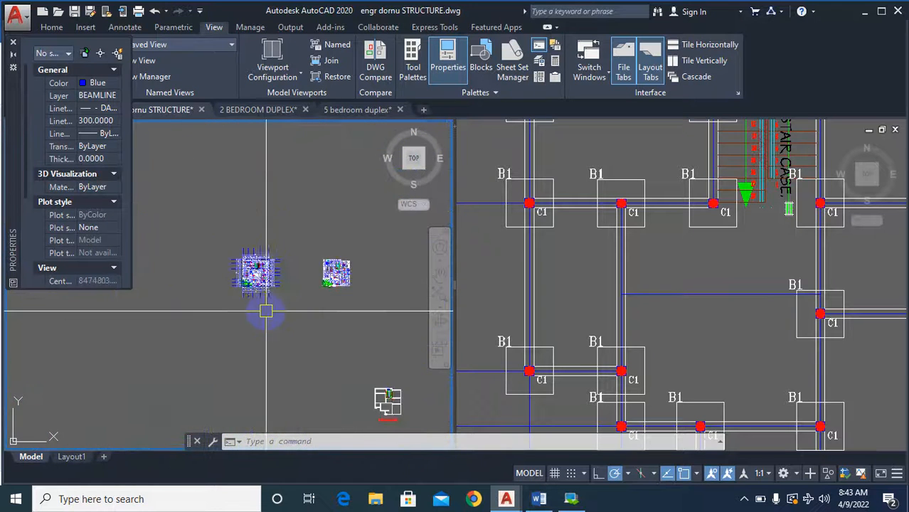
scroll(260, 310, "up", 1)
key("Escape")
type("co")
key("Return")
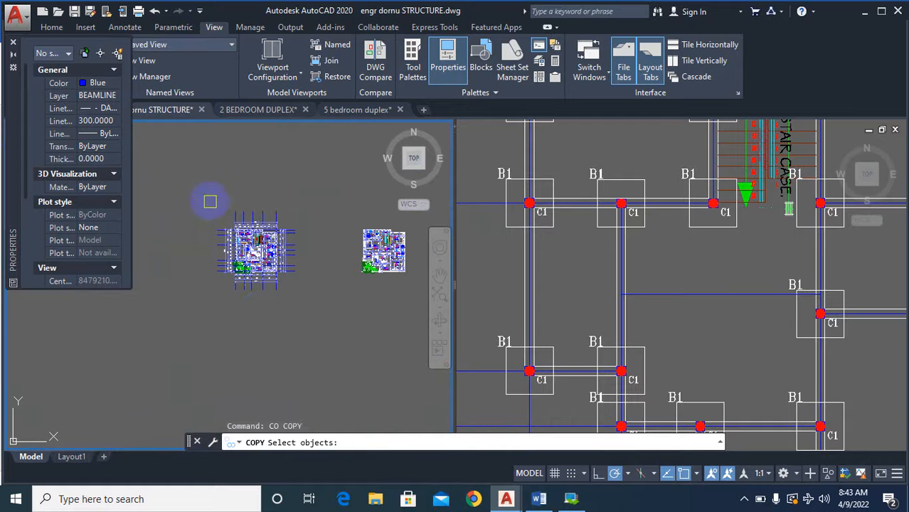
left_click(208, 185)
left_click(315, 291)
key("Return")
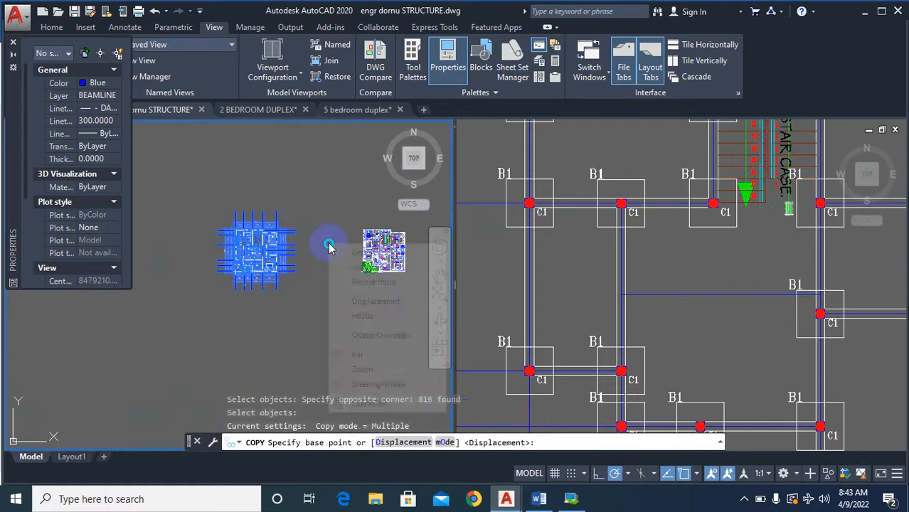
left_click(327, 229)
left_click(318, 353)
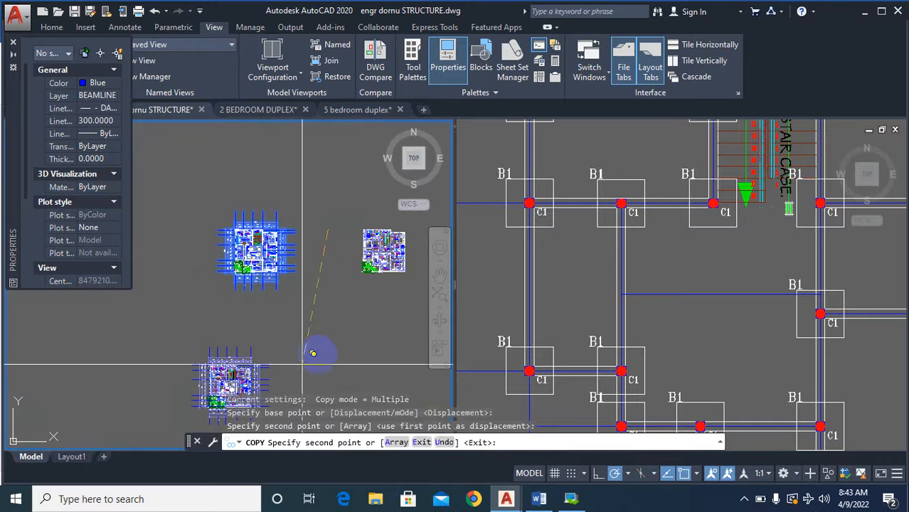
key("Escape")
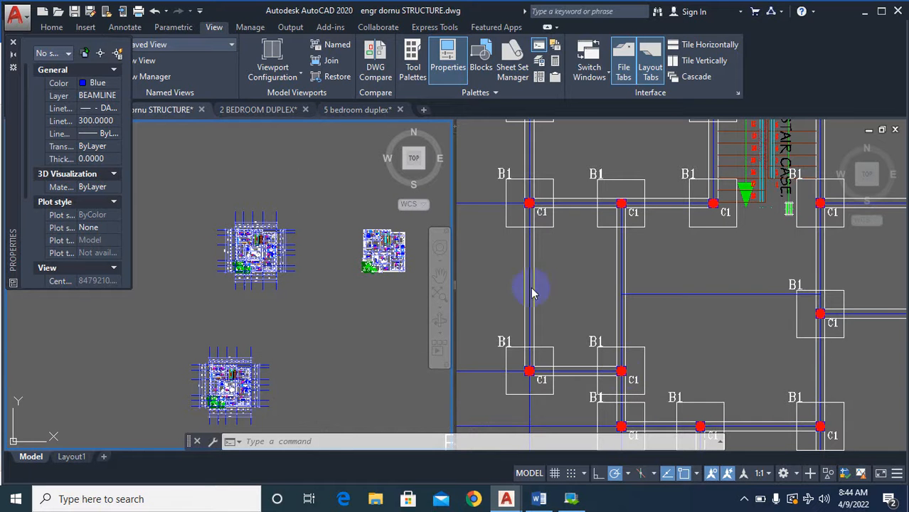
Erase the horizontal dimension crossing the middle of the sitting room from the dining wall in the original dimensioned floor plan.
left_click(657, 325)
scroll(657, 325, "down", 6)
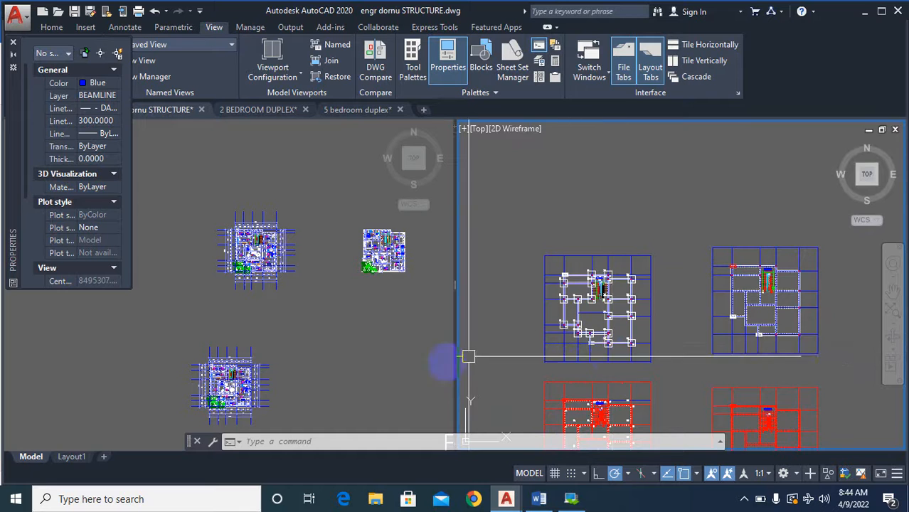
scroll(592, 307, "up", 4)
left_click(342, 346)
scroll(342, 347, "up", 8)
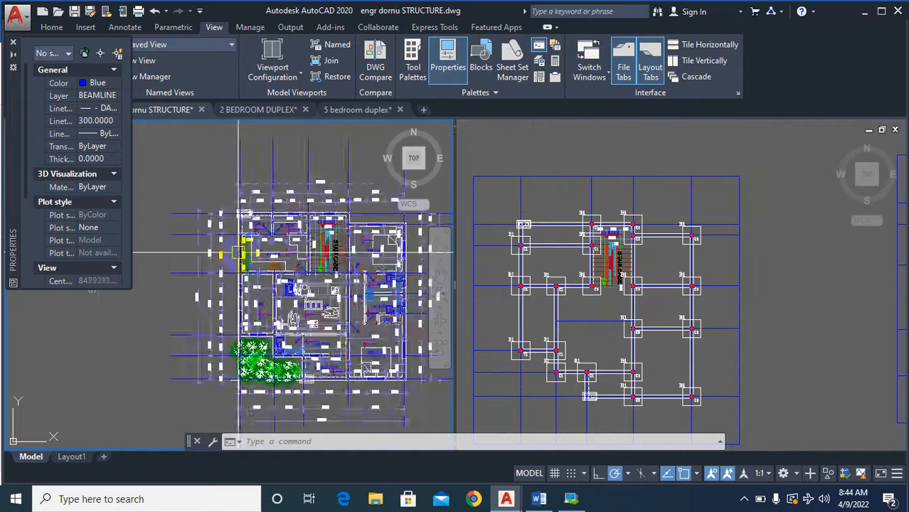
scroll(224, 346, "down", 4)
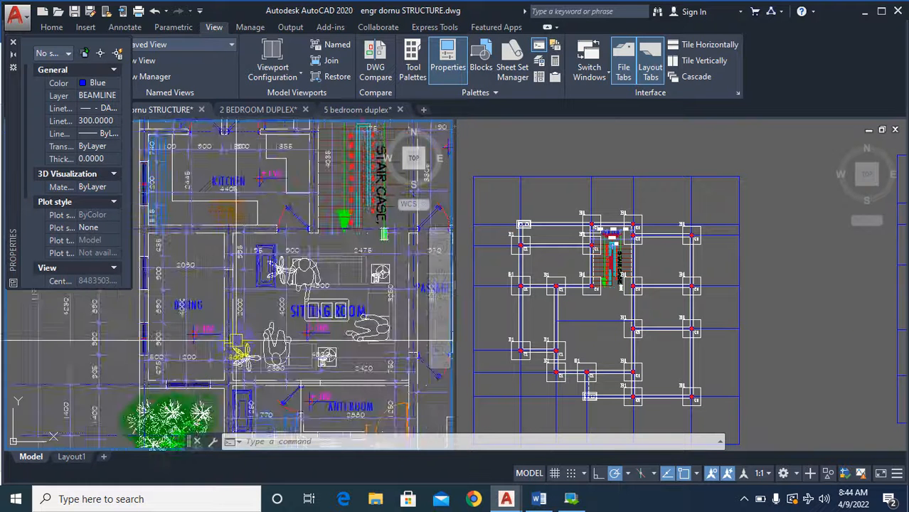
scroll(225, 346, "up", 2)
scroll(258, 341, "down", 6)
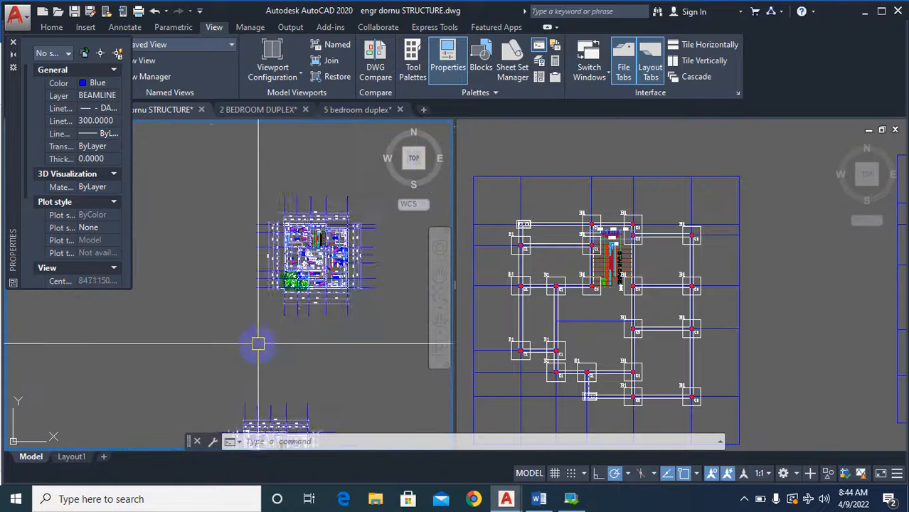
scroll(256, 383, "up", 3)
scroll(256, 383, "up", 5)
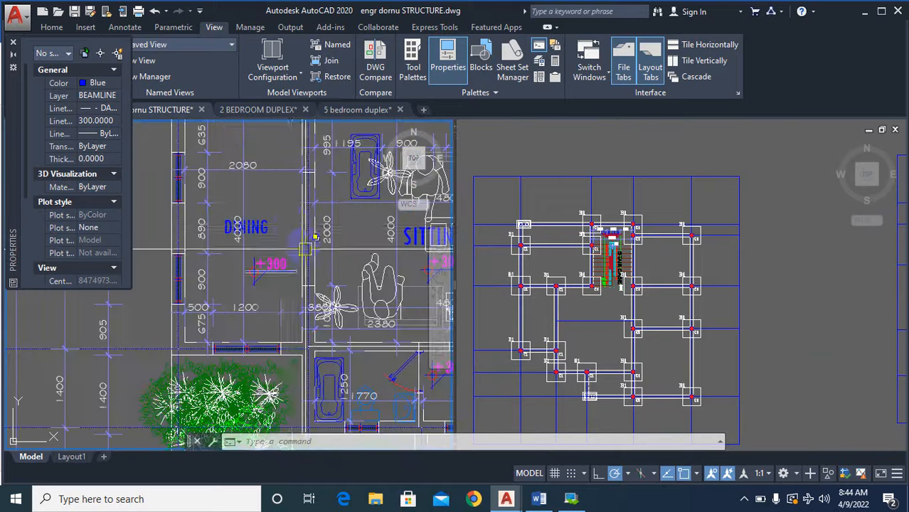
type("e")
key("Return")
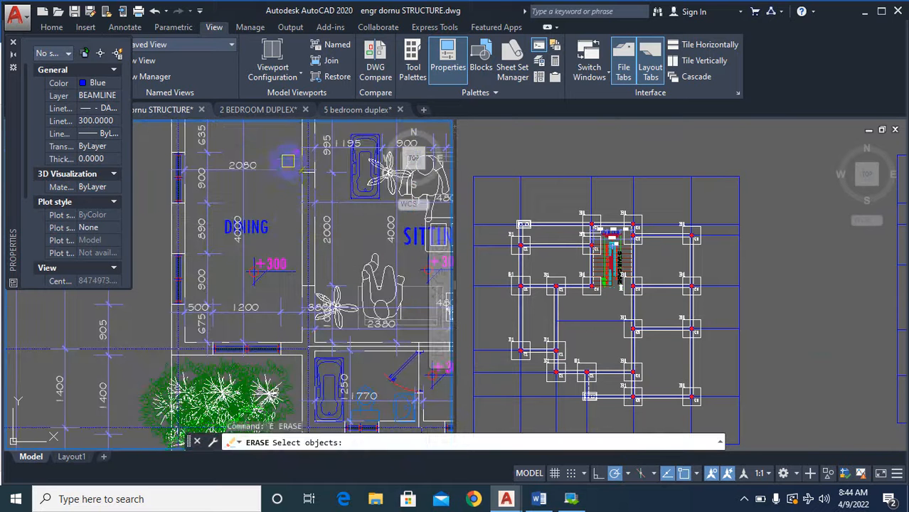
scroll(285, 177, "up", 2)
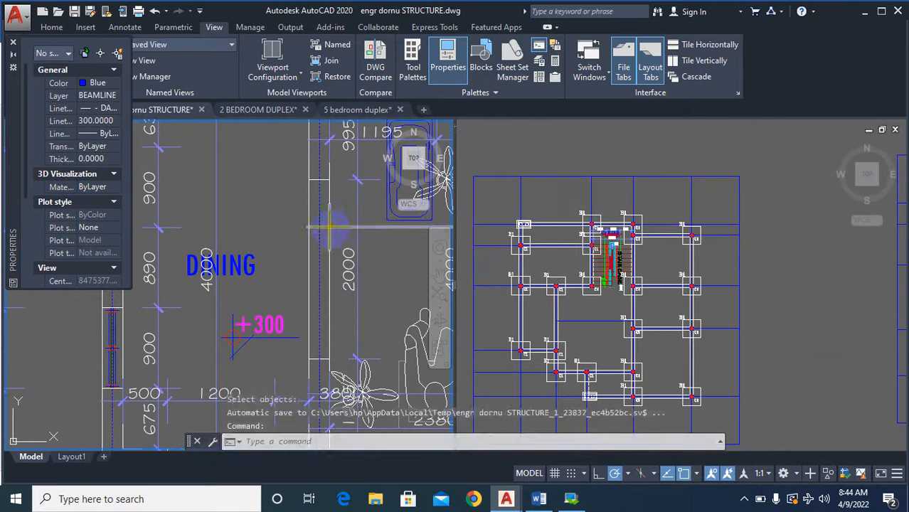
key("Return")
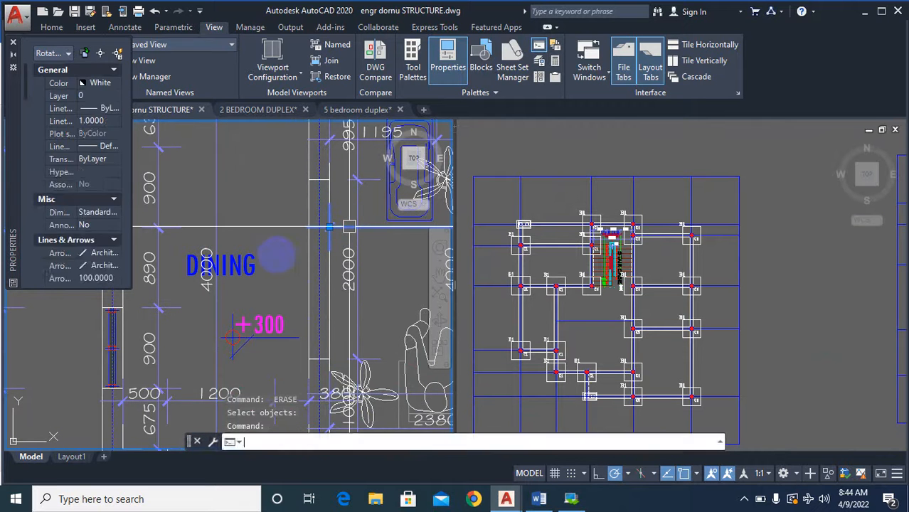
scroll(263, 259, "down", 4)
scroll(260, 270, "down", 5)
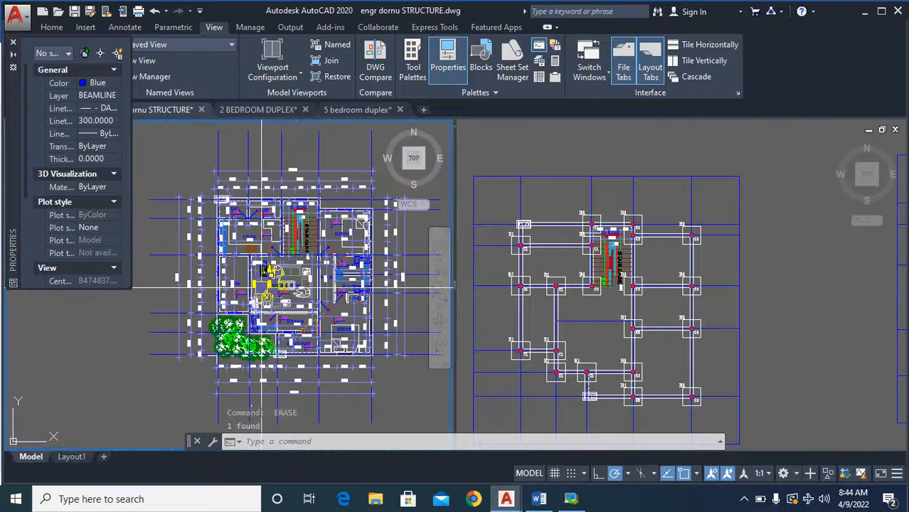
Copy the blue centreline below the staircase from the upper column plan into the dimensioned floor plan, aligned on the outer corner above the staircase.
left_click(596, 339)
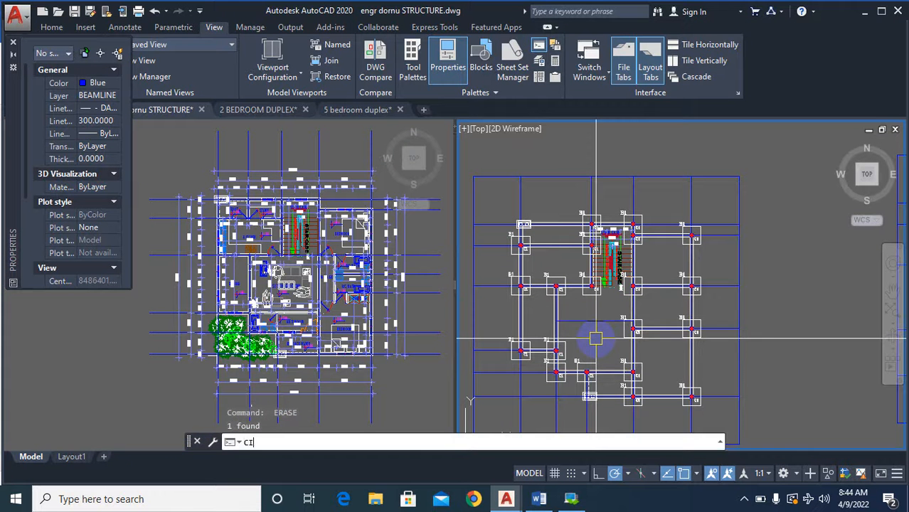
key("Escape")
key("Escape")
type("co")
key("Return")
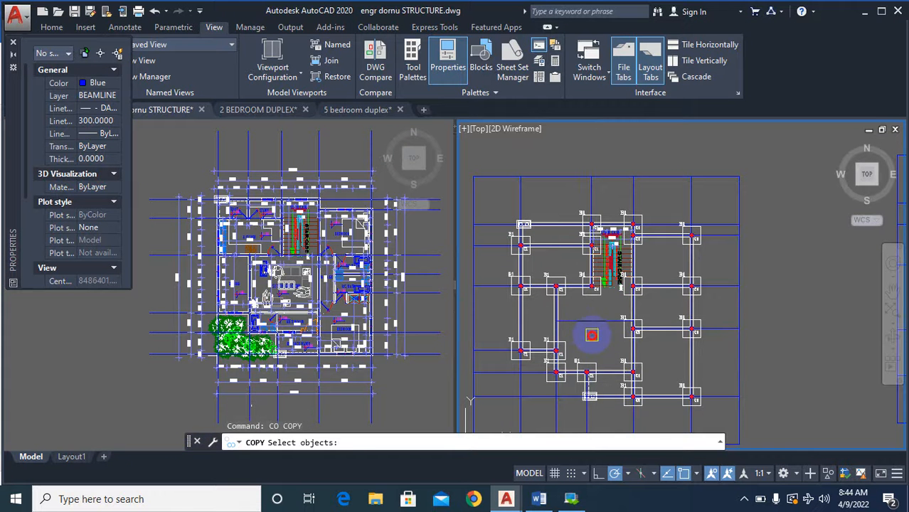
left_click(592, 335)
left_click(571, 301)
scroll(619, 214, "up", 5)
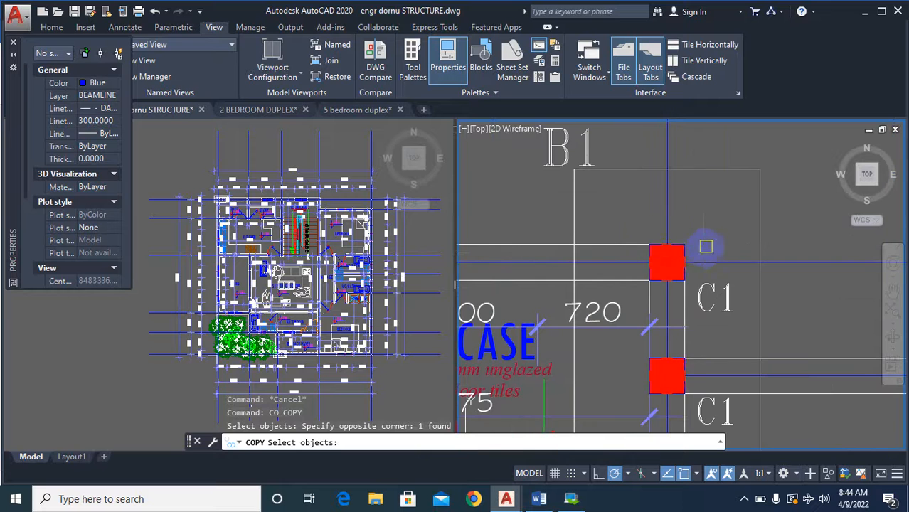
key("Return")
left_click(684, 244)
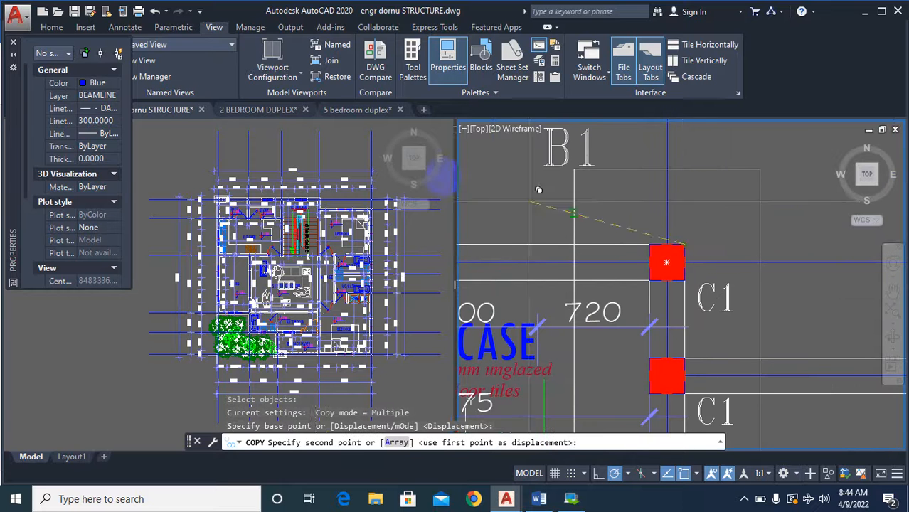
scroll(340, 199, "up", 8)
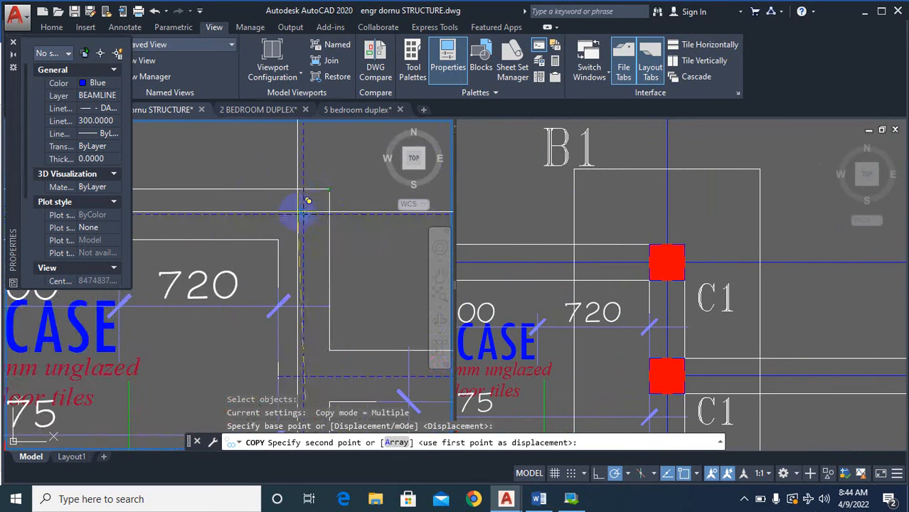
scroll(314, 200, "up", 4)
left_click(349, 173)
scroll(341, 137, "down", 4)
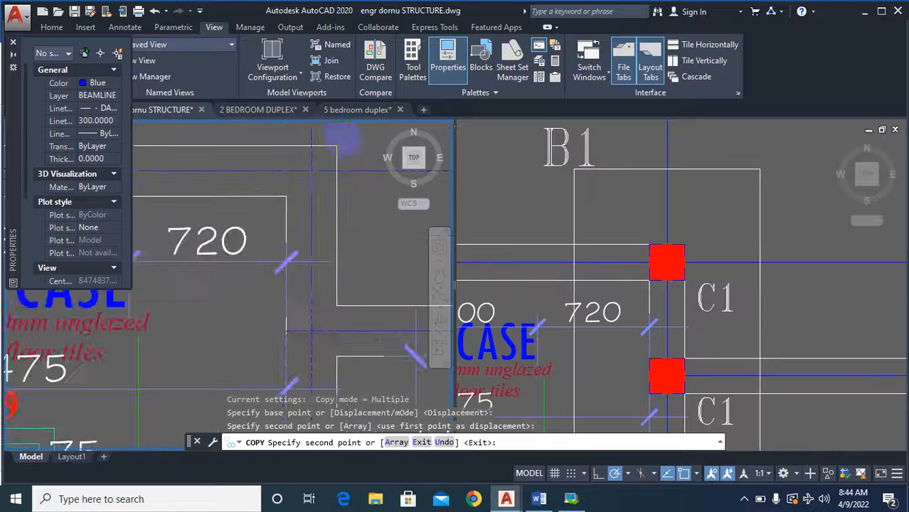
scroll(347, 139, "down", 5)
key("Escape")
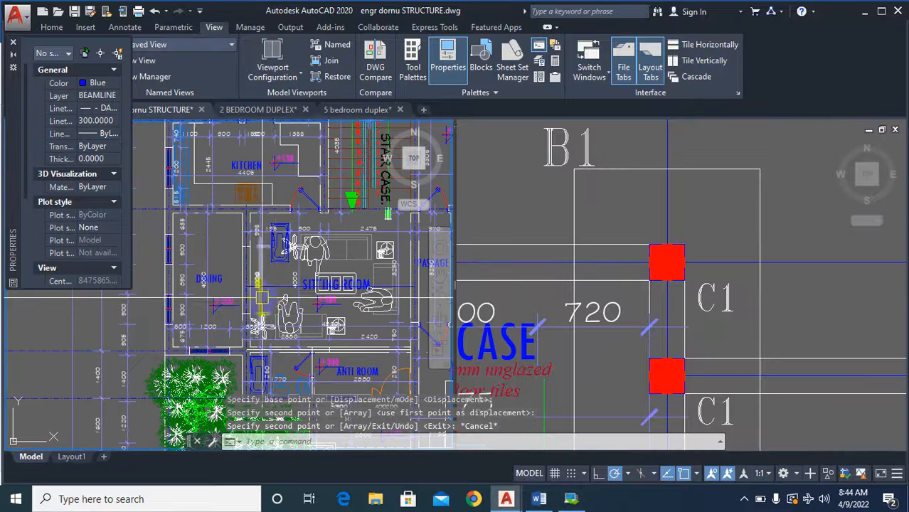
Inspect where the copied centreline meets the wall between the dining and sitting rooms in the dimensioned floor plan.
scroll(261, 297, "up", 5)
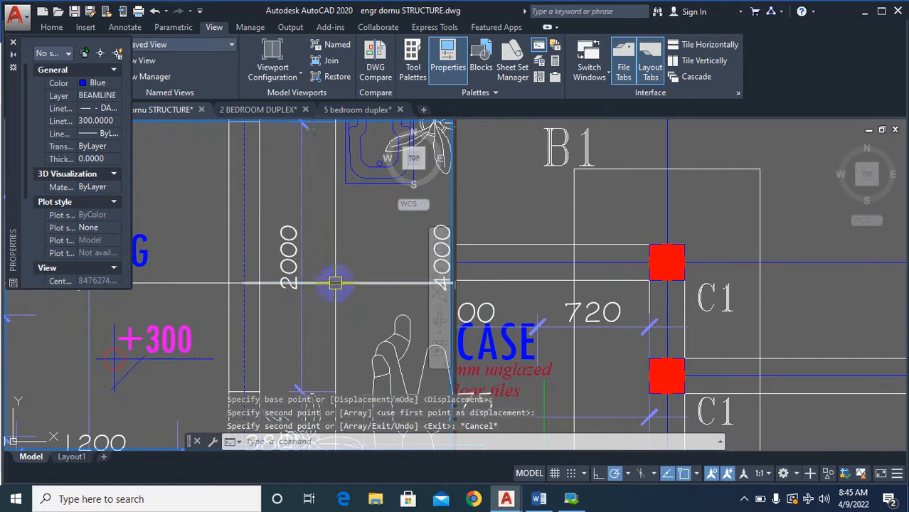
left_click(336, 283)
scroll(303, 284, "down", 2)
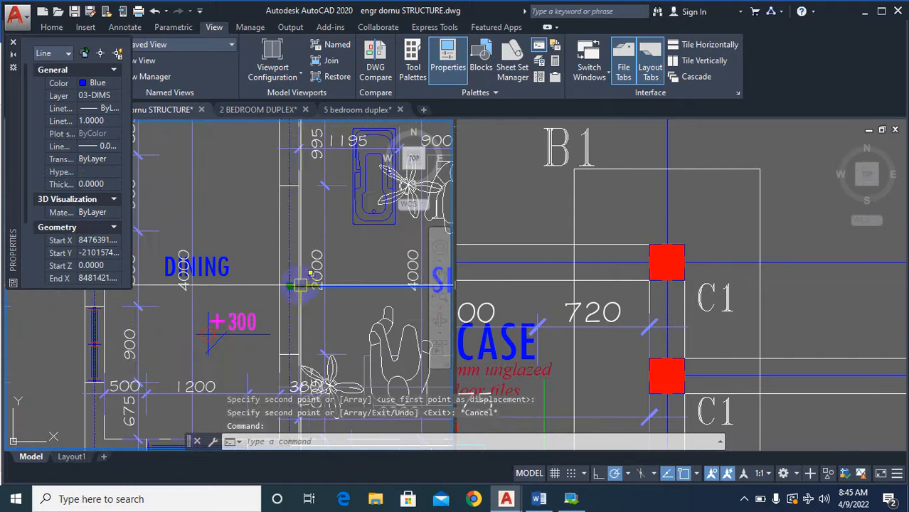
key("Escape")
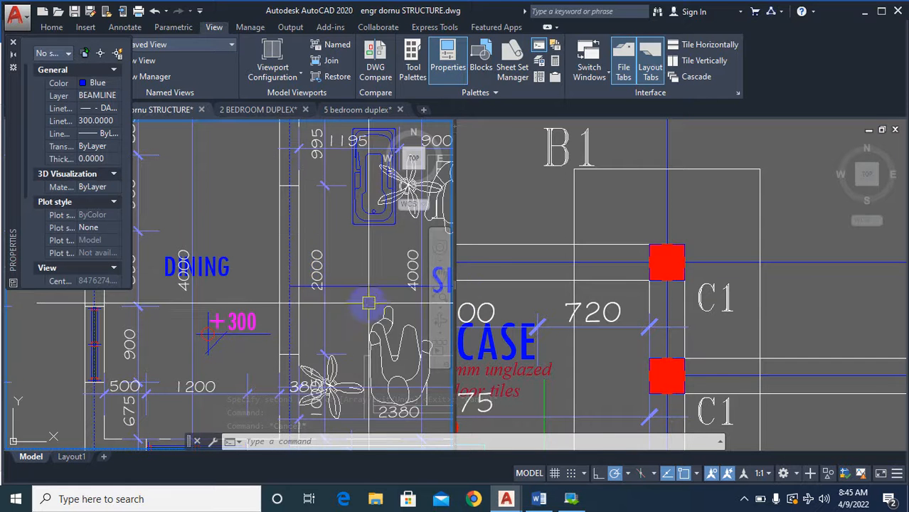
Compare the beam layout below the staircase in the red column plan with the red dashed-wall plan beside it.
left_click(641, 310)
scroll(647, 327, "down", 6)
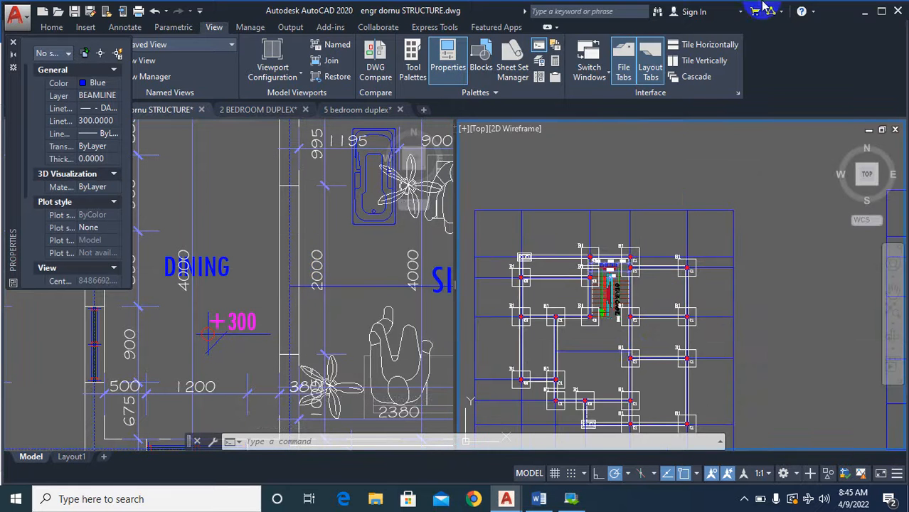
scroll(667, 362, "down", 5)
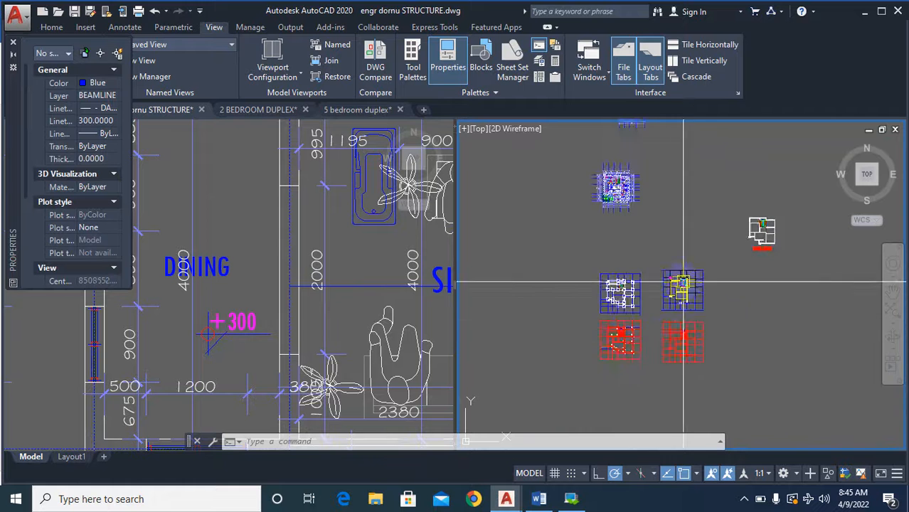
scroll(647, 411, "up", 7)
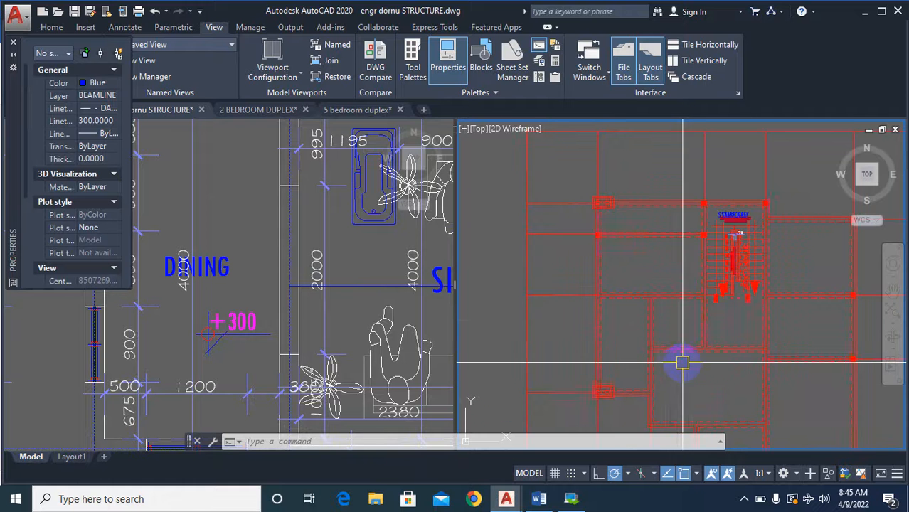
scroll(699, 347, "down", 5)
scroll(752, 318, "up", 6)
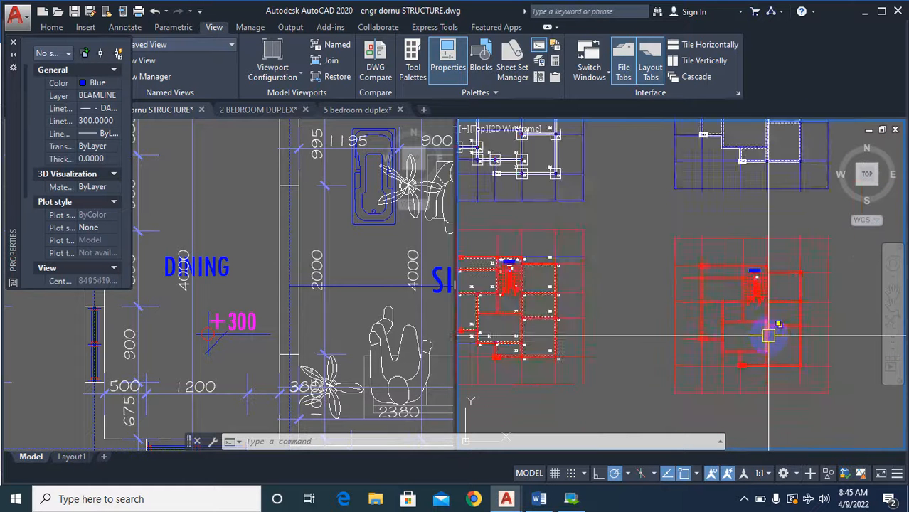
scroll(724, 313, "down", 4)
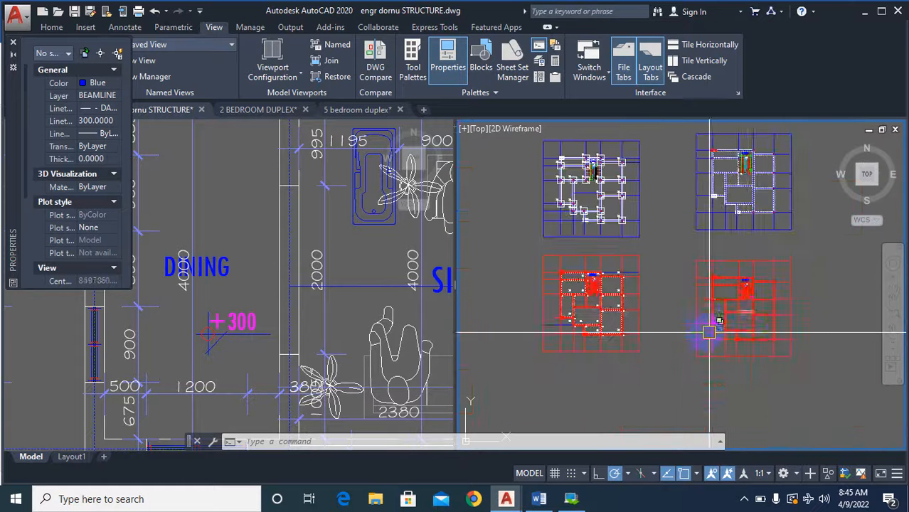
scroll(592, 309, "up", 2)
scroll(552, 292, "up", 6)
scroll(593, 296, "down", 3)
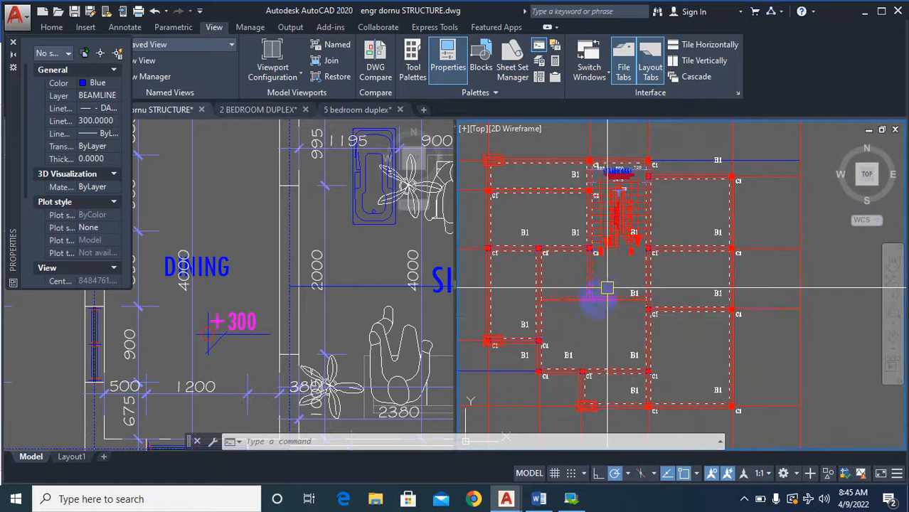
scroll(590, 320, "down", 4)
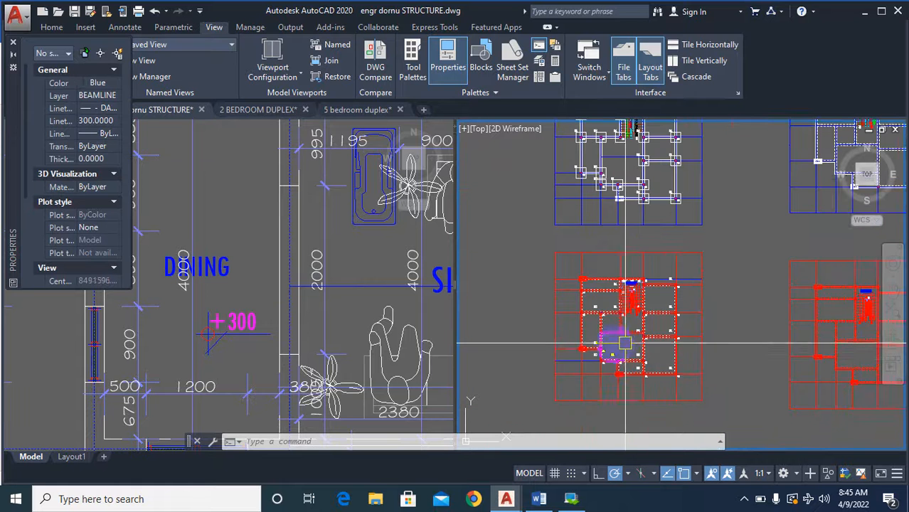
Compare the sitting room area of the dimensioned floor plan with the red column plan and the blue-gridded dashed-wall plan.
left_click(330, 315)
scroll(330, 315, "down", 5)
scroll(305, 307, "up", 3)
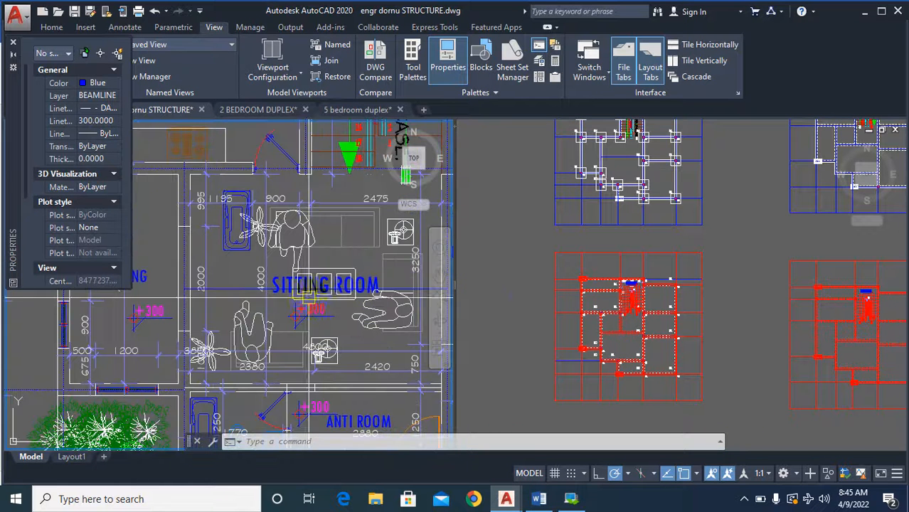
left_click(609, 335)
scroll(627, 339, "up", 4)
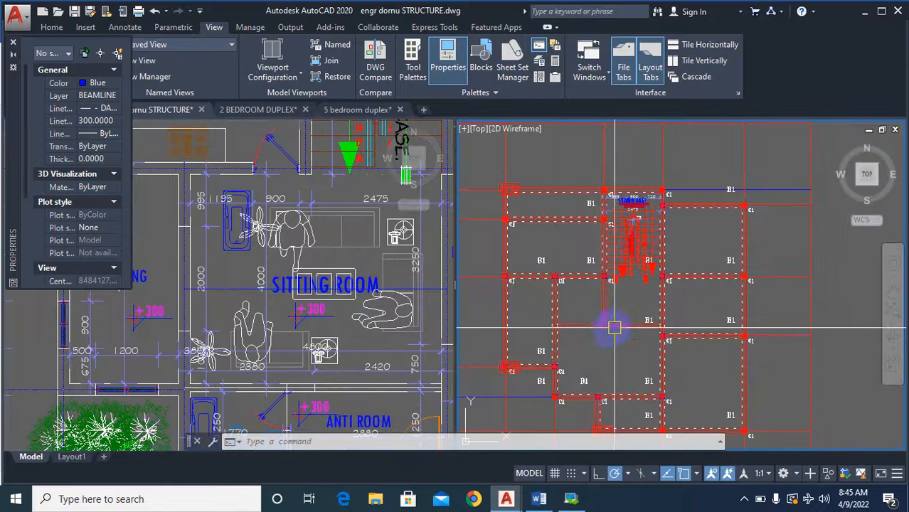
scroll(601, 327, "up", 2)
scroll(603, 328, "down", 5)
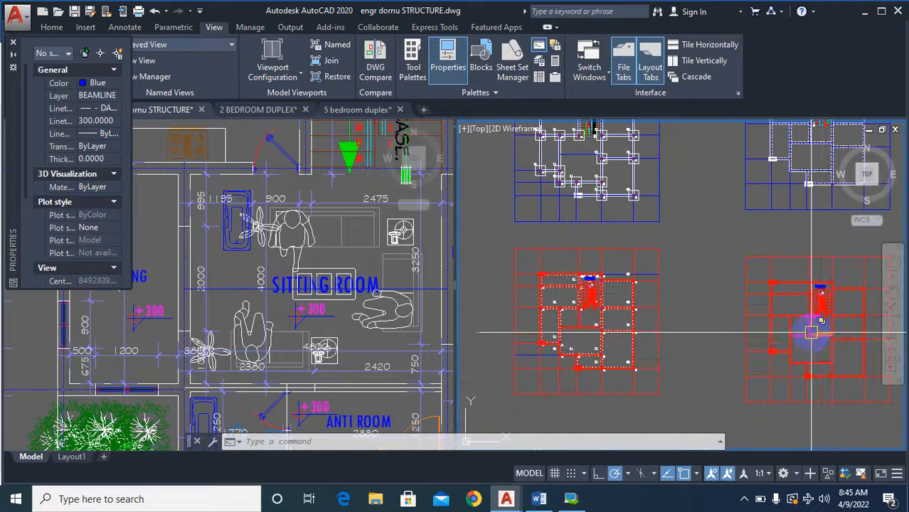
scroll(812, 331, "down", 2)
scroll(708, 216, "up", 3)
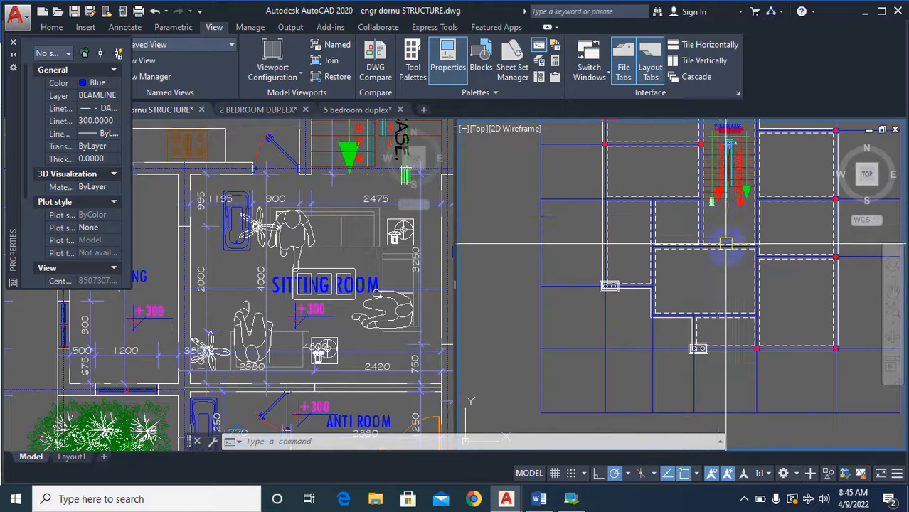
Compare the beam layout below the staircase in the blue-gridded and red dashed-wall plans with the red column plan.
scroll(714, 276, "down", 5)
scroll(714, 277, "up", 6)
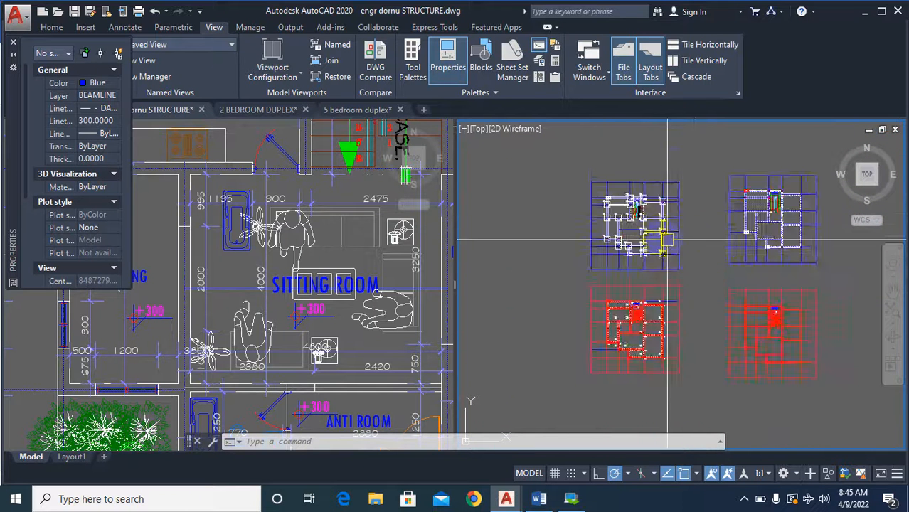
scroll(659, 311, "down", 3)
scroll(719, 339, "up", 2)
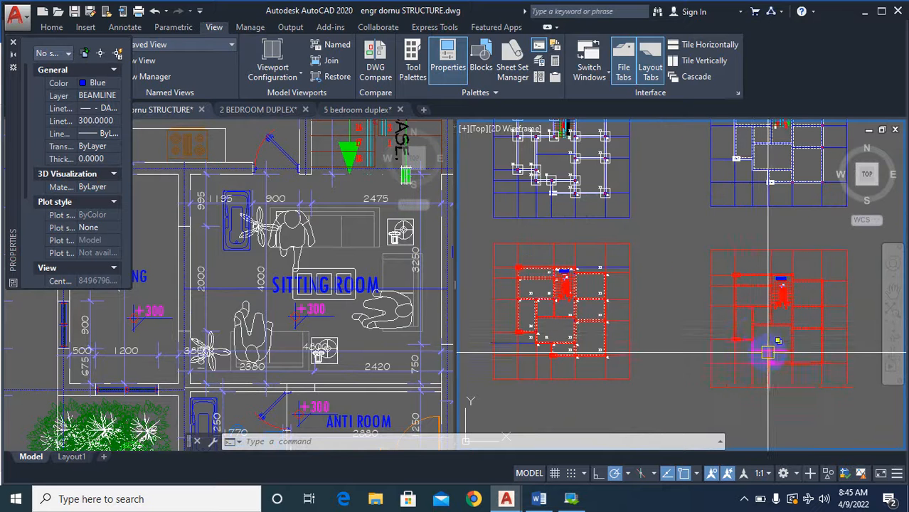
scroll(786, 349, "up", 3)
scroll(800, 378, "up", 3)
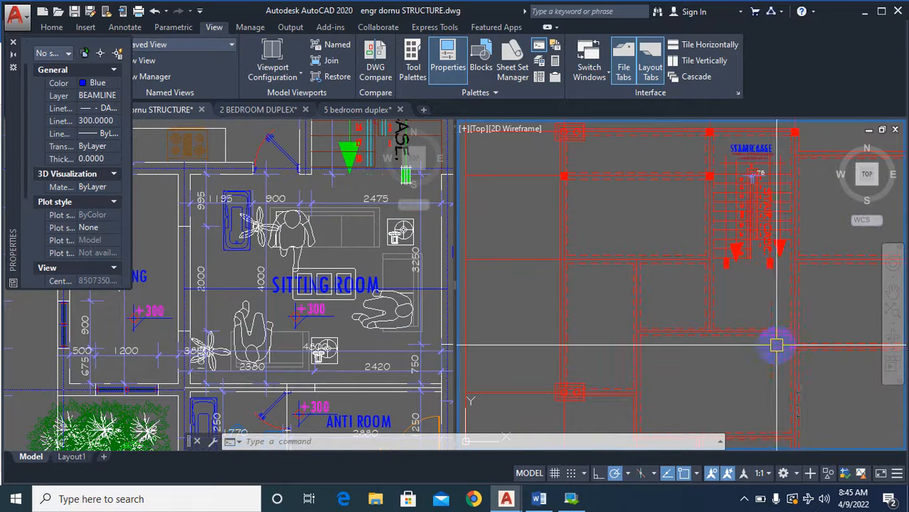
scroll(792, 327, "down", 3)
scroll(717, 336, "up", 3)
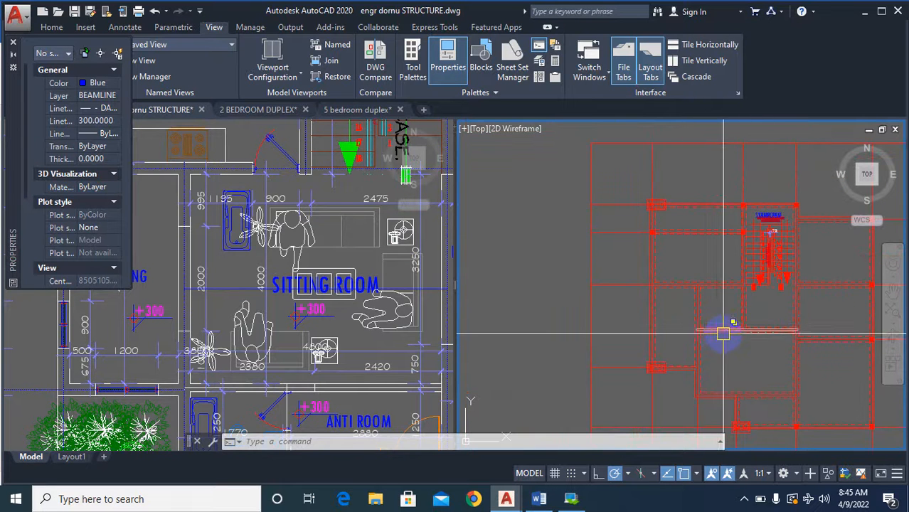
scroll(684, 334, "down", 3)
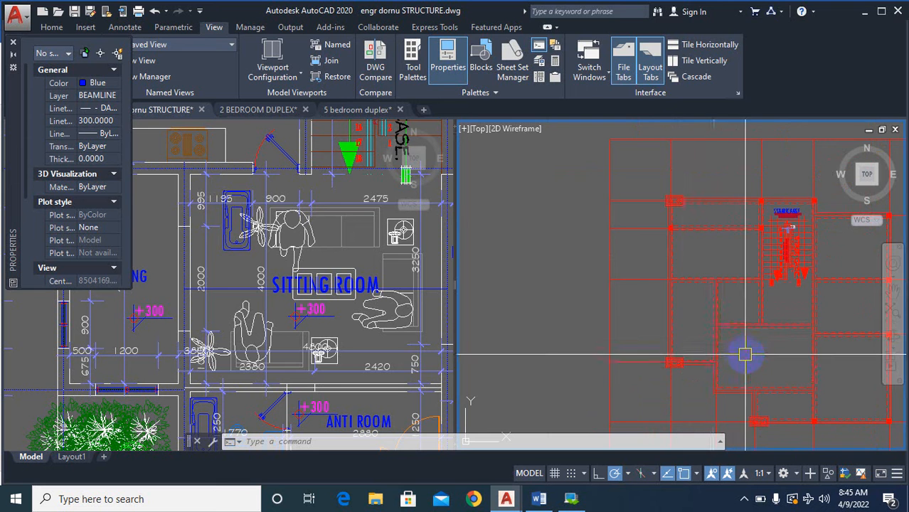
scroll(740, 345, "down", 5)
scroll(540, 287, "up", 7)
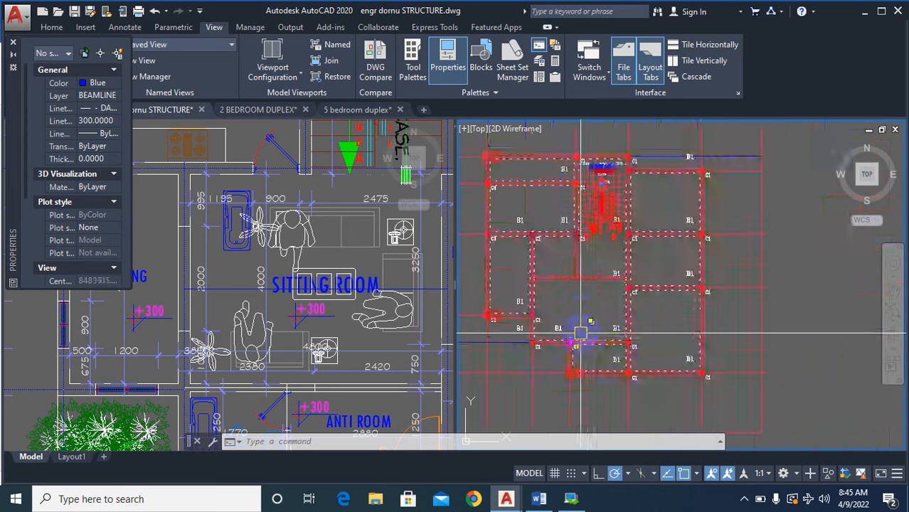
Examine the beam junction below the staircase in the red column plan and the C1 columns around it.
scroll(560, 274, "up", 2)
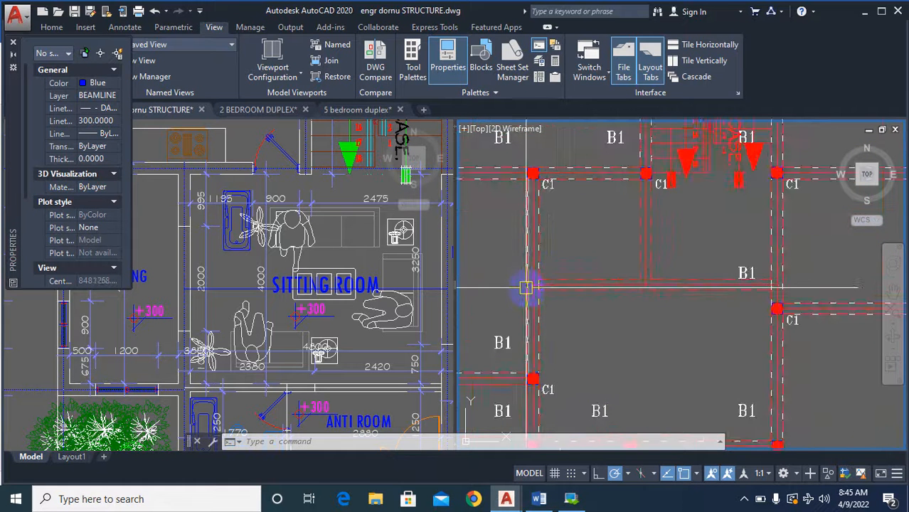
scroll(507, 290, "down", 2)
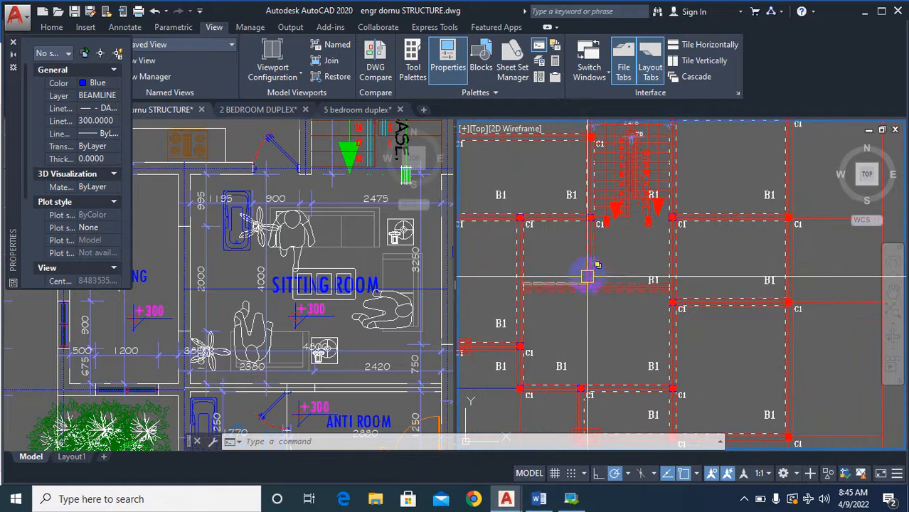
scroll(599, 298, "up", 2)
scroll(597, 320, "up", 3)
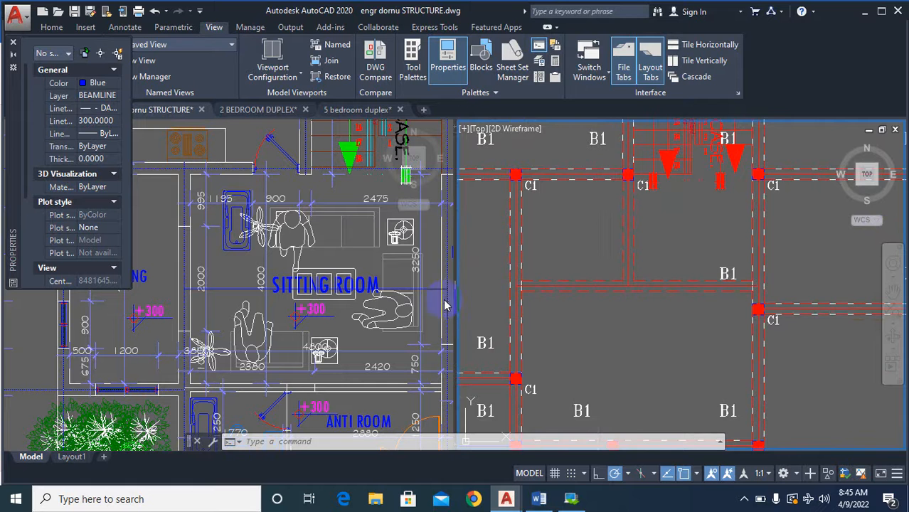
scroll(543, 334, "down", 4)
scroll(543, 334, "down", 5)
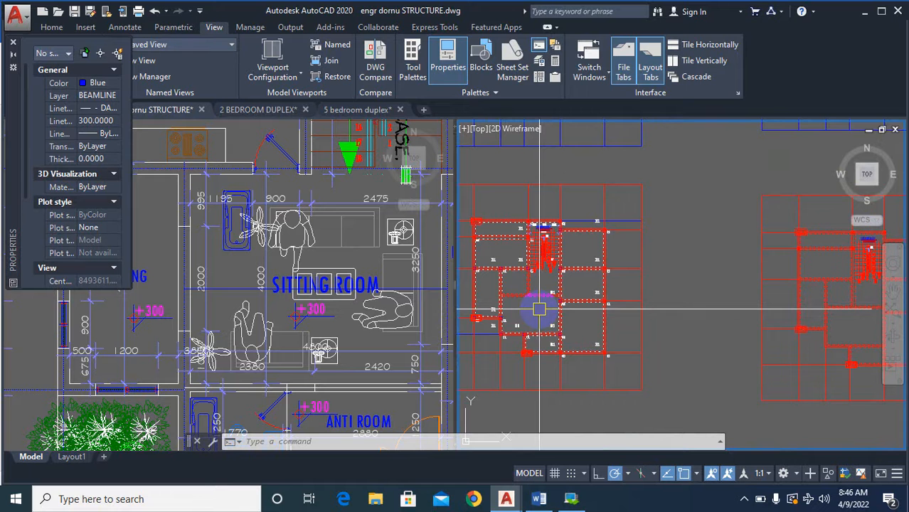
scroll(509, 298, "up", 4)
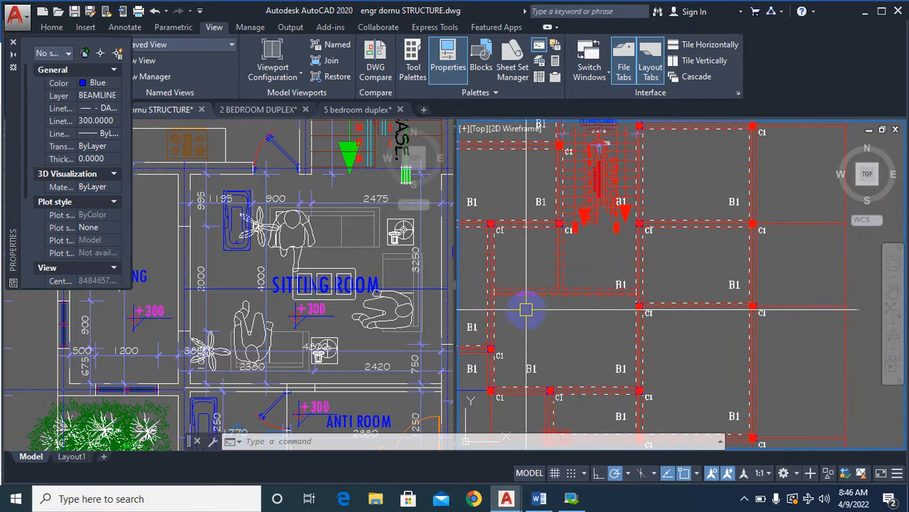
scroll(484, 317, "up", 2)
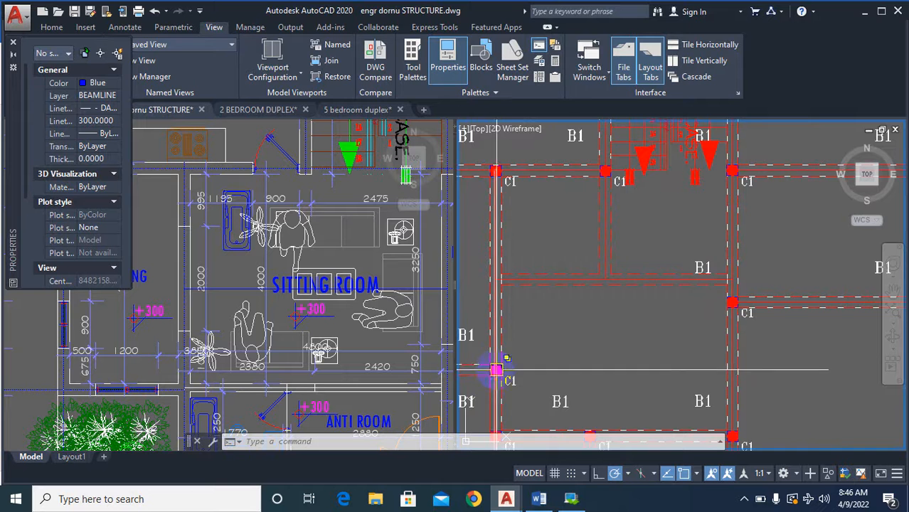
scroll(558, 316, "down", 4)
scroll(578, 306, "up", 2)
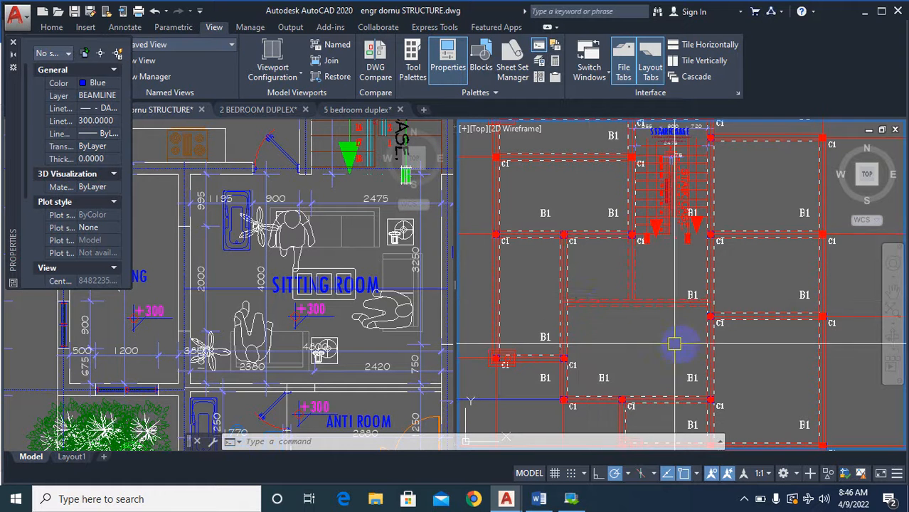
Draw a circle centred on the beam junction below the staircase in the red column plan to mark it.
type("c")
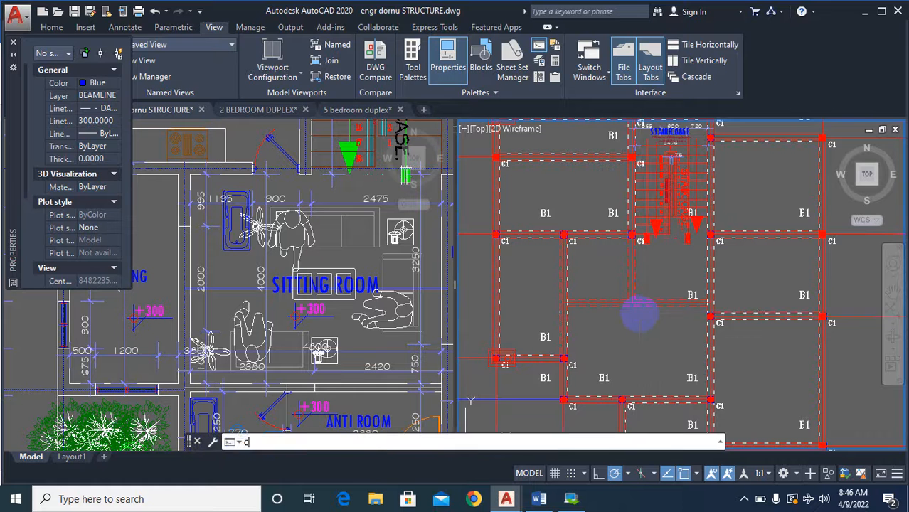
key("Return")
scroll(636, 308, "up", 4)
left_click(627, 301)
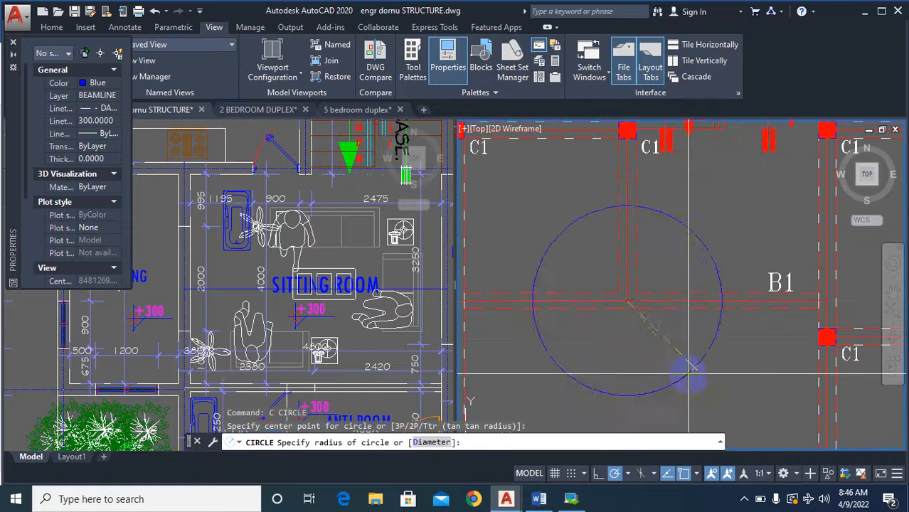
left_click(698, 370)
scroll(666, 274, "down", 2)
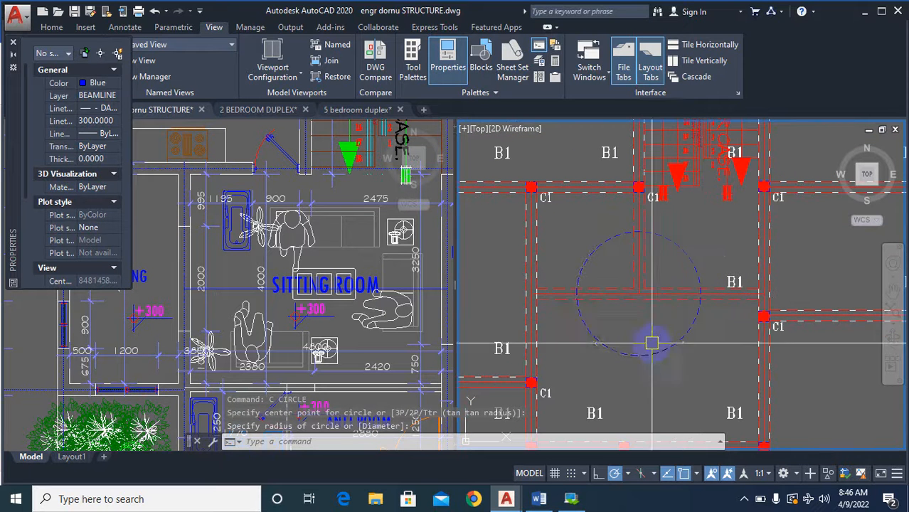
Inspect the circled beam junction in the red column plan in relation to the staircase and surrounding C1 columns.
scroll(569, 308, "down", 5)
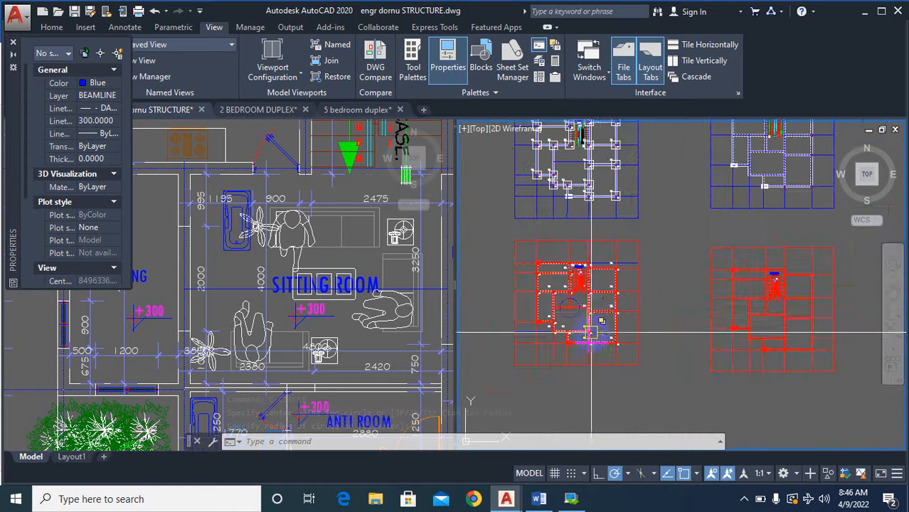
scroll(585, 313, "up", 4)
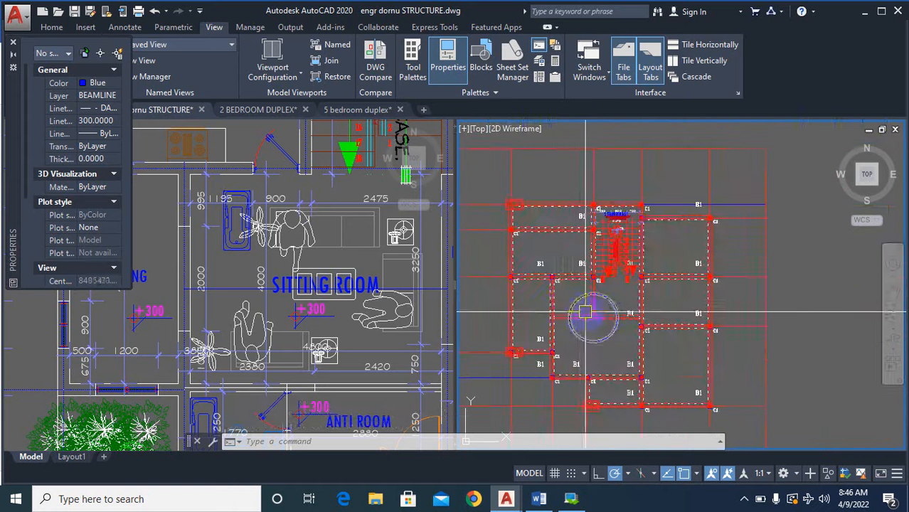
scroll(596, 316, "down", 2)
scroll(593, 323, "up", 5)
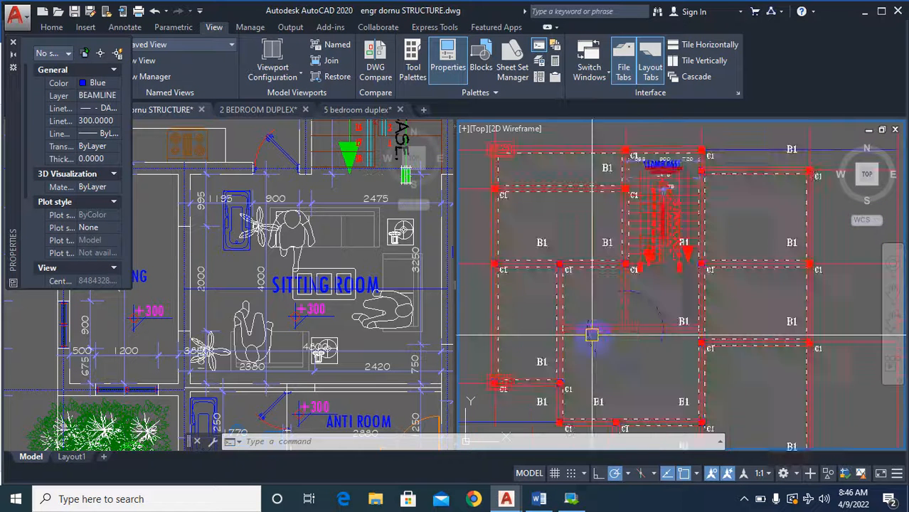
scroll(605, 310, "down", 3)
scroll(606, 301, "down", 4)
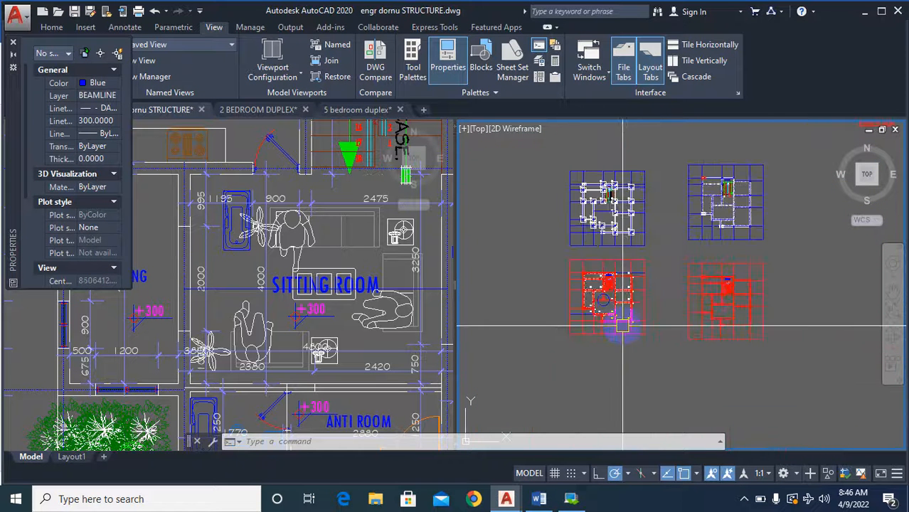
scroll(606, 358, "up", 2)
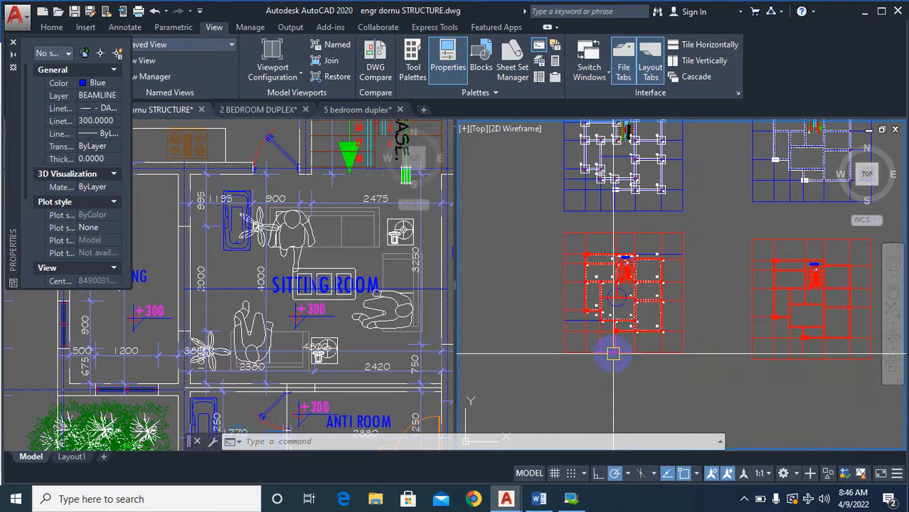
scroll(615, 352, "up", 4)
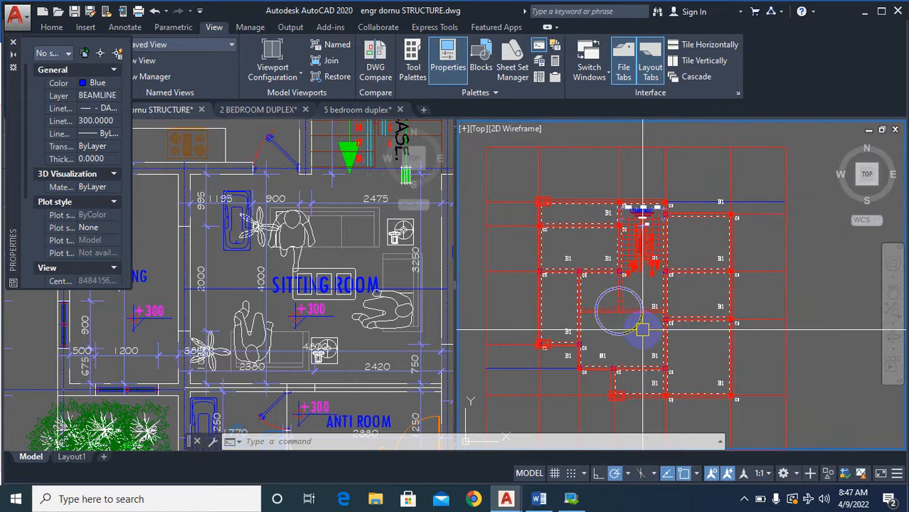
scroll(642, 330, "up", 3)
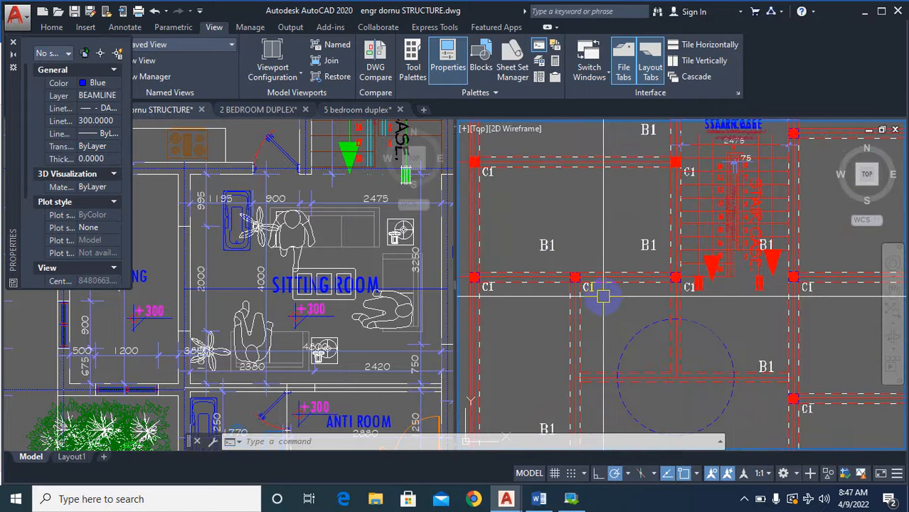
scroll(684, 281, "down", 2)
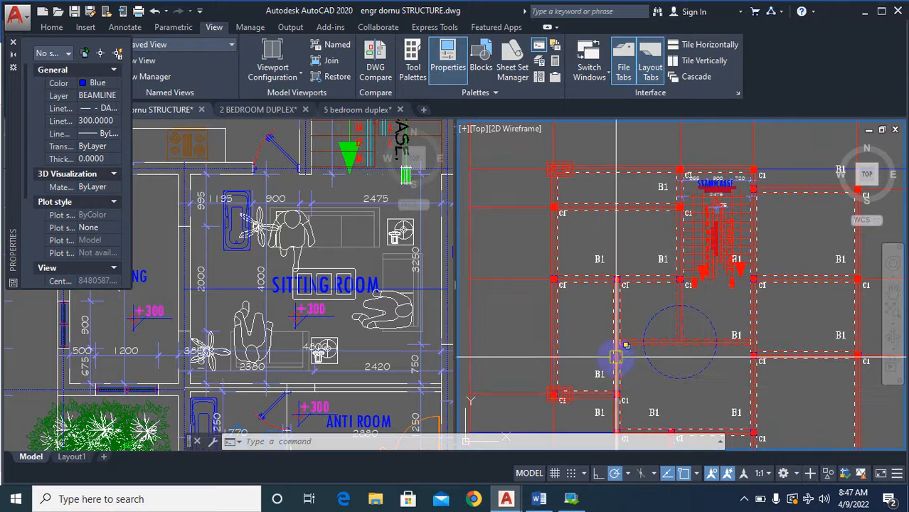
Survey the upper column plan, the floor plans and the dashed-wall plans, ending at the circled junction in the red column plan.
scroll(628, 343, "down", 6)
scroll(641, 292, "up", 3)
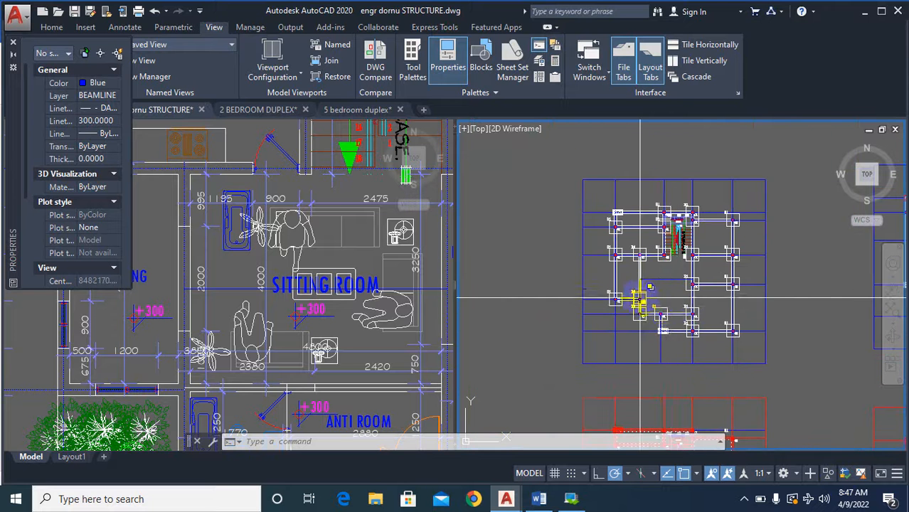
scroll(651, 278, "down", 6)
scroll(646, 126, "up", 8)
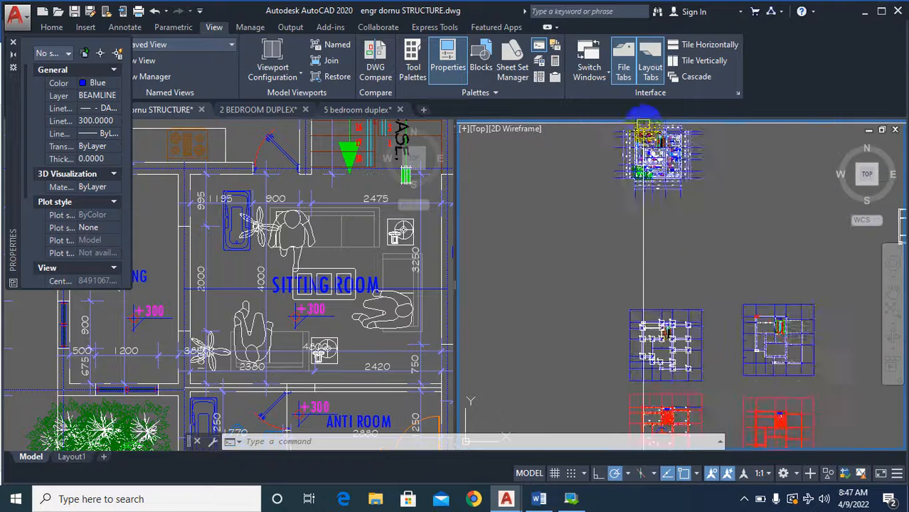
scroll(554, 217, "down", 6)
scroll(736, 281, "up", 6)
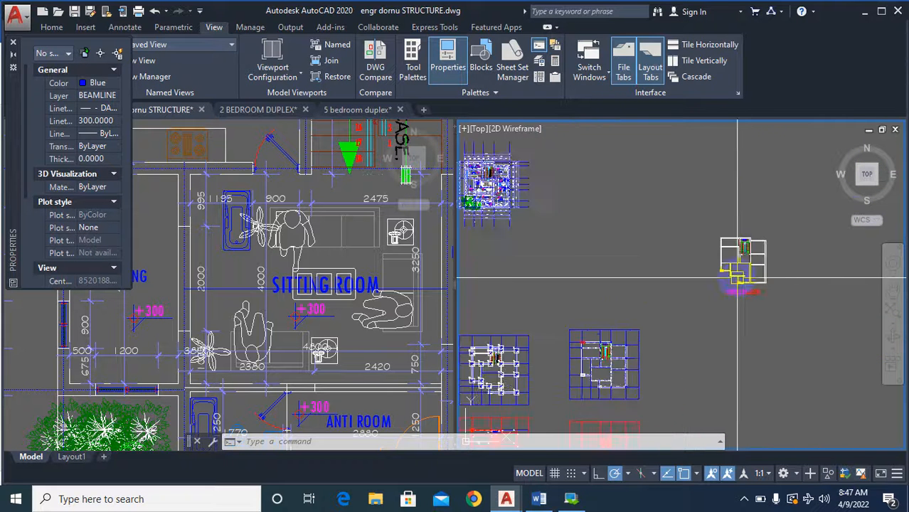
scroll(737, 291, "down", 6)
scroll(643, 348, "up", 2)
scroll(679, 354, "down", 2)
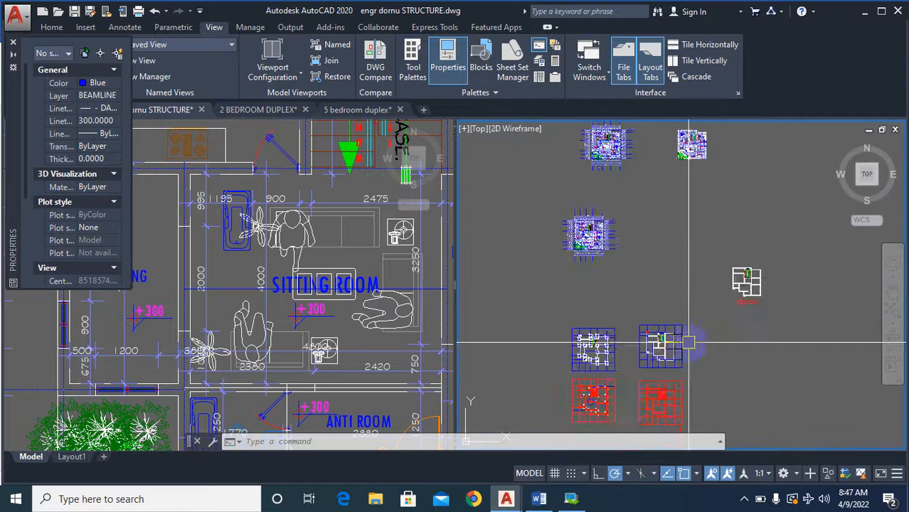
scroll(561, 373, "up", 2)
scroll(584, 334, "up", 3)
scroll(612, 278, "down", 4)
scroll(614, 316, "up", 4)
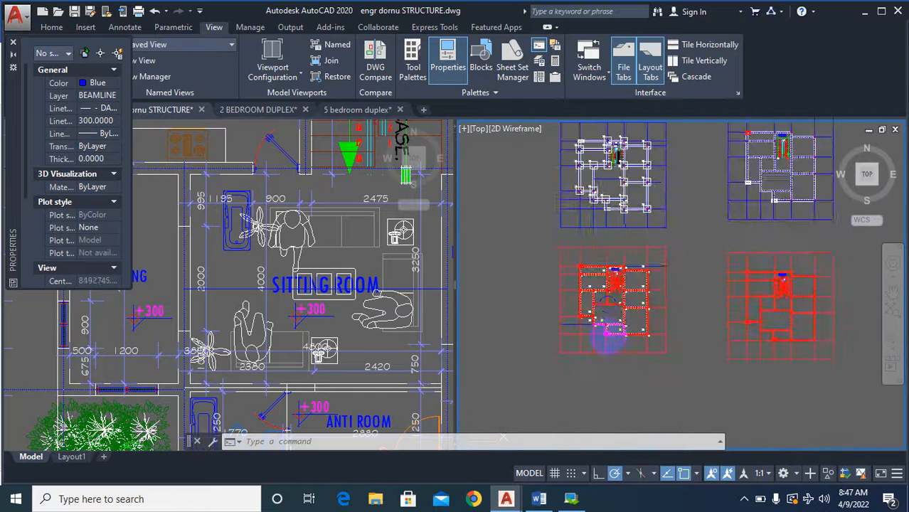
scroll(617, 277, "up", 2)
Examine the area below the staircase in the dimensioned ground floor plan and the passage and family living room in the upper floor plan.
left_click(232, 347)
scroll(231, 348, "down", 9)
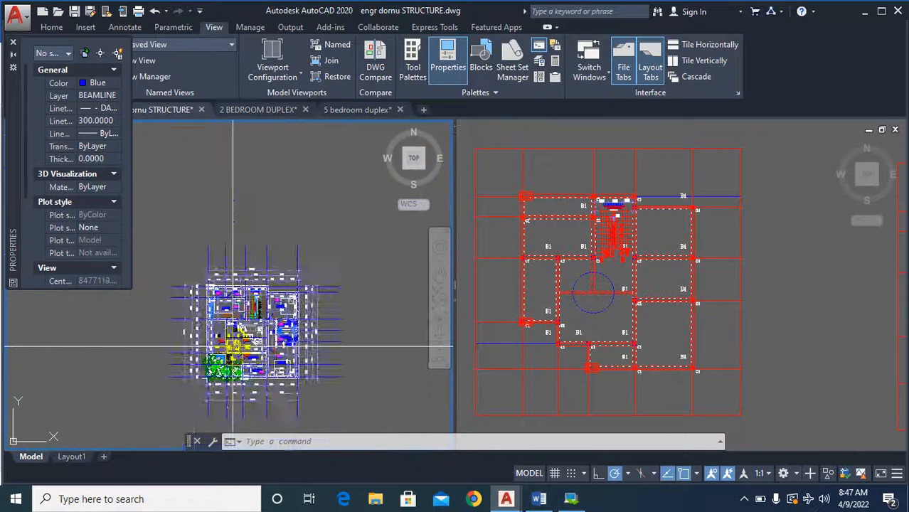
scroll(173, 320, "up", 8)
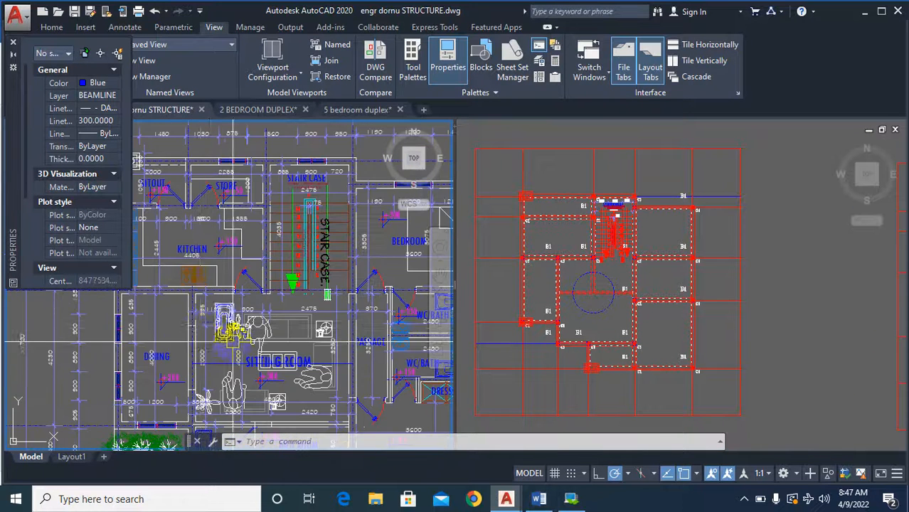
middle_click_drag(264, 310, 264, 297)
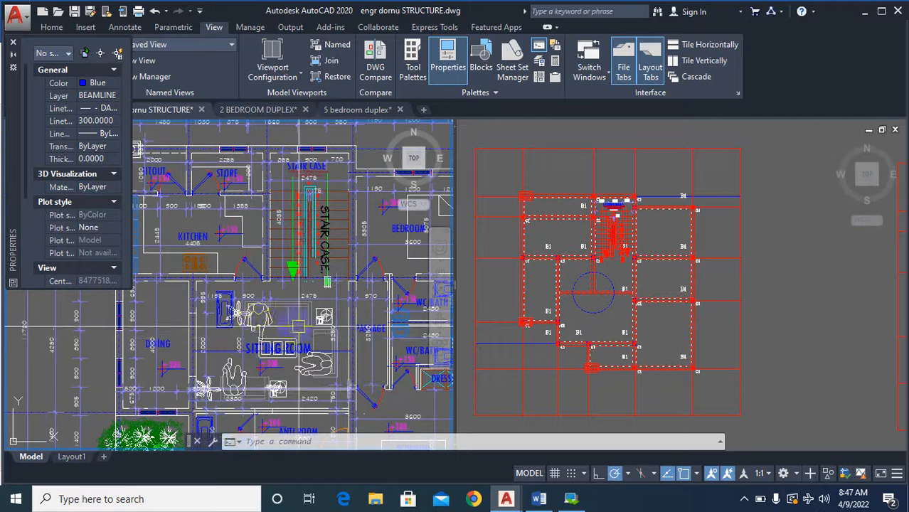
scroll(256, 284, "down", 7)
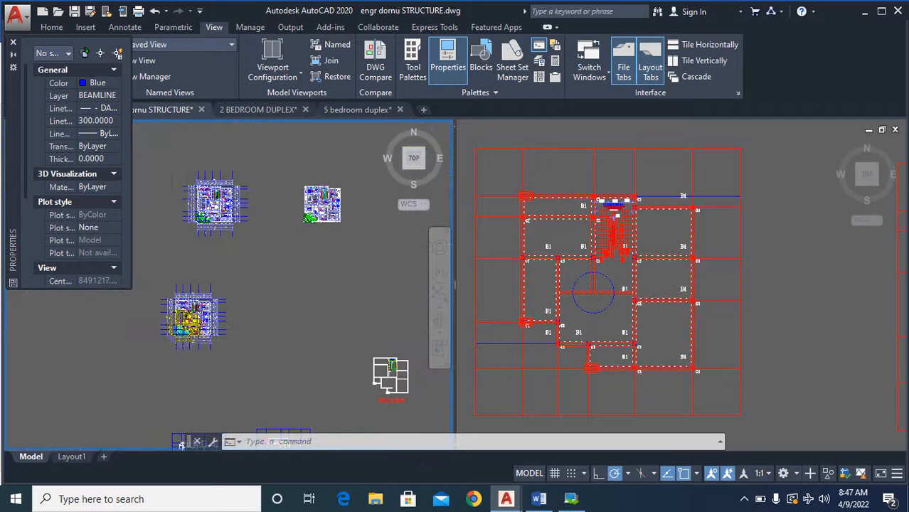
scroll(245, 250, "up", 4)
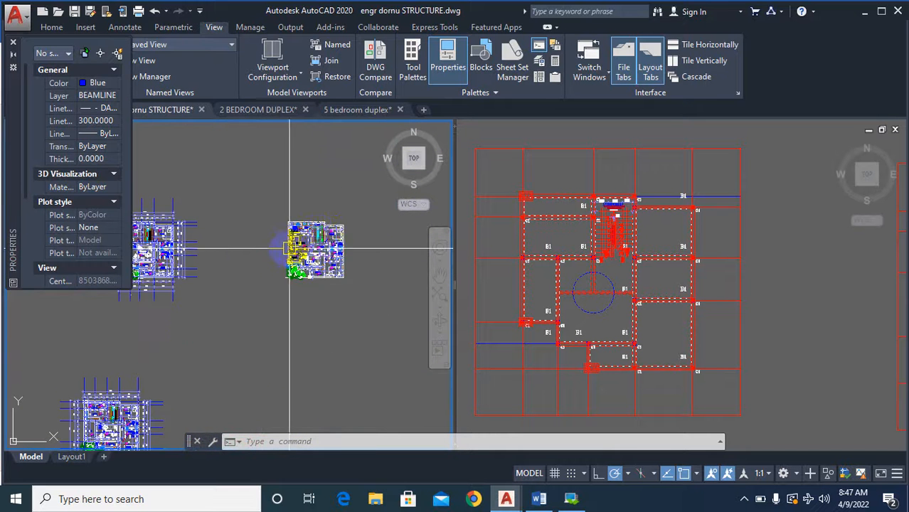
scroll(314, 265, "up", 8)
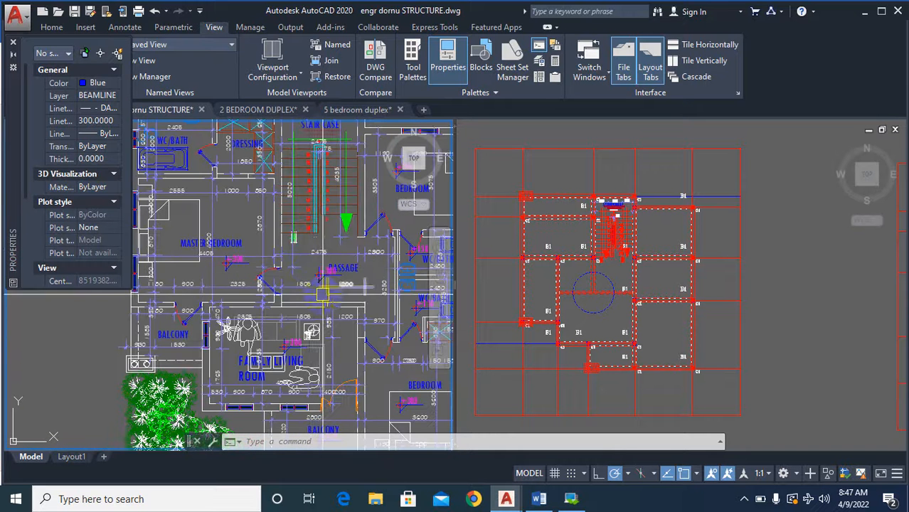
Compare the area below the staircase in the dimensioned upper floor plan, the FIRST FLOOR outline plan and the dashed-wall column plans.
scroll(306, 320, "down", 2)
scroll(278, 338, "up", 2)
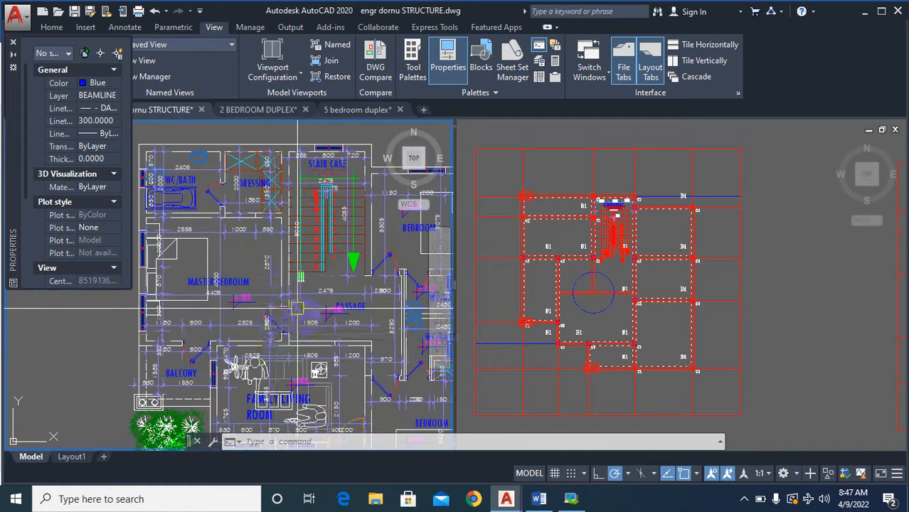
scroll(277, 338, "down", 6)
scroll(284, 304, "up", 3)
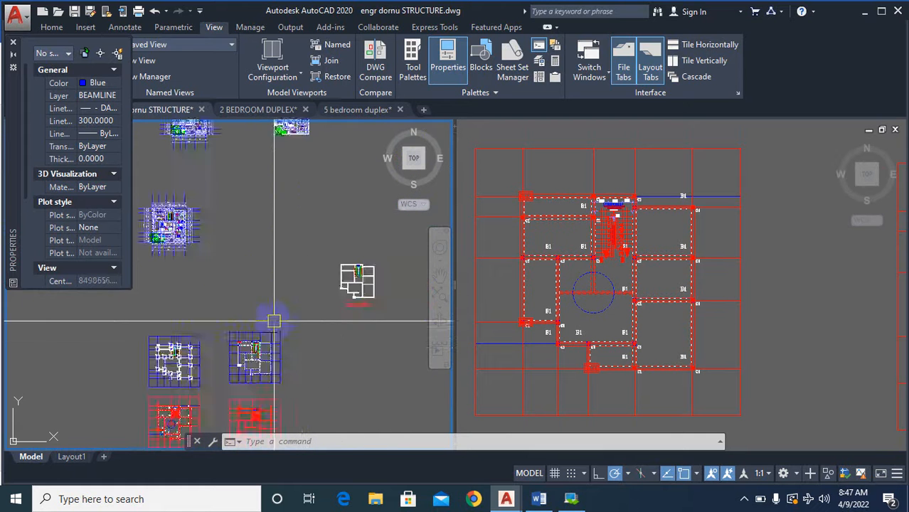
scroll(354, 271, "up", 5)
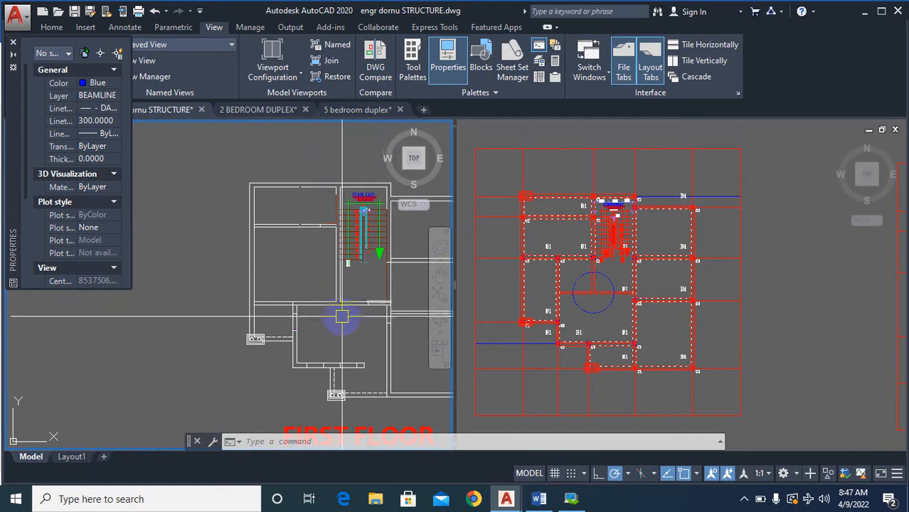
scroll(342, 302, "down", 6)
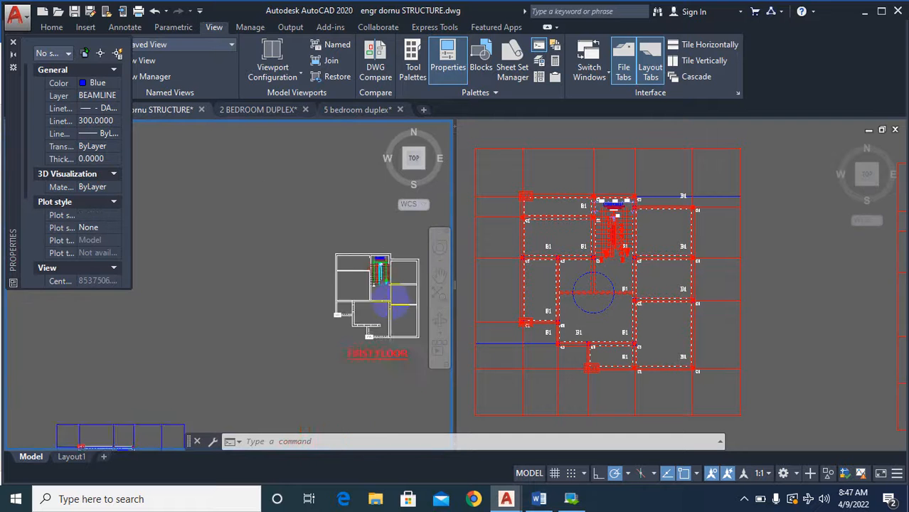
scroll(260, 342, "up", 4)
scroll(247, 350, "down", 3)
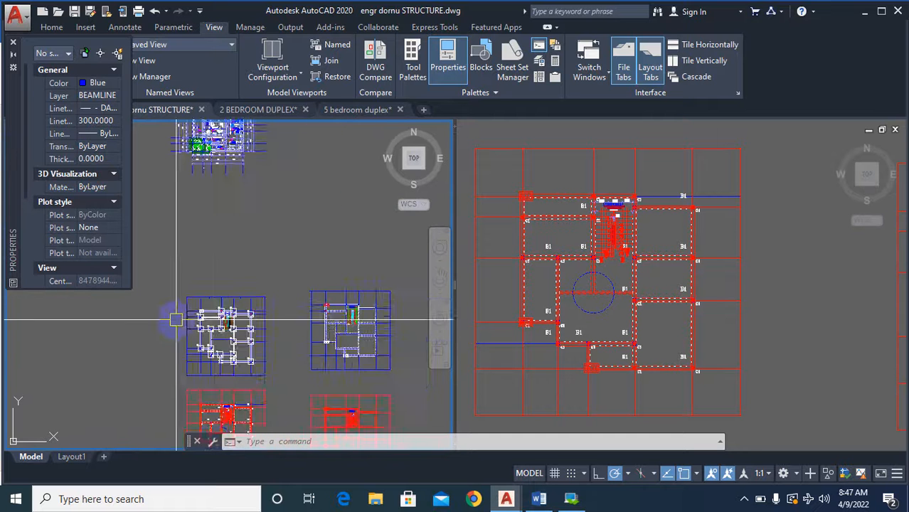
scroll(379, 358, "up", 4)
scroll(378, 358, "down", 3)
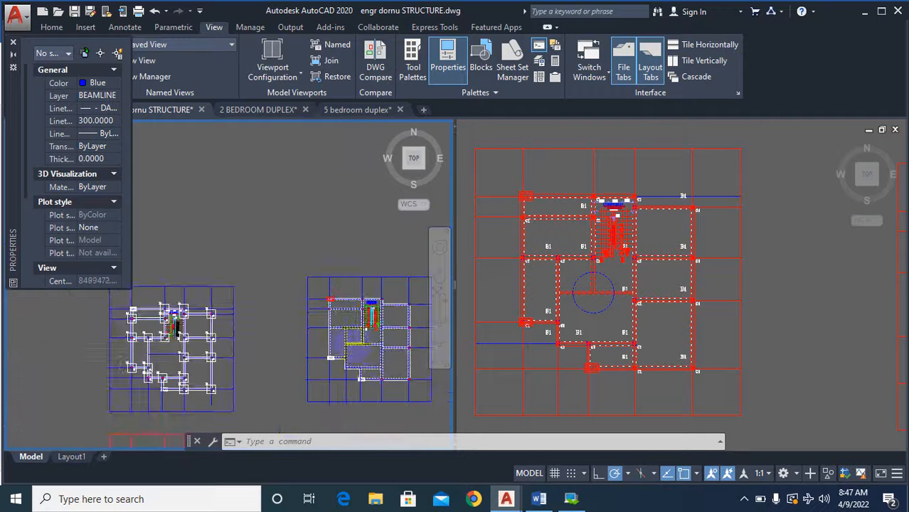
scroll(222, 372, "up", 3)
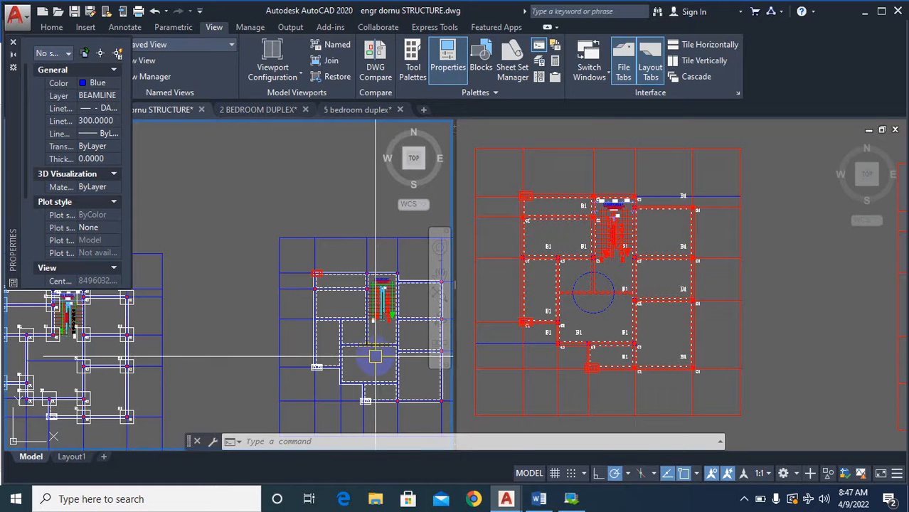
Fillet the inner and outer dashed beam lines at the circled junction into square corners, turning the beam toward the right-hand columns.
scroll(624, 308, "up", 6)
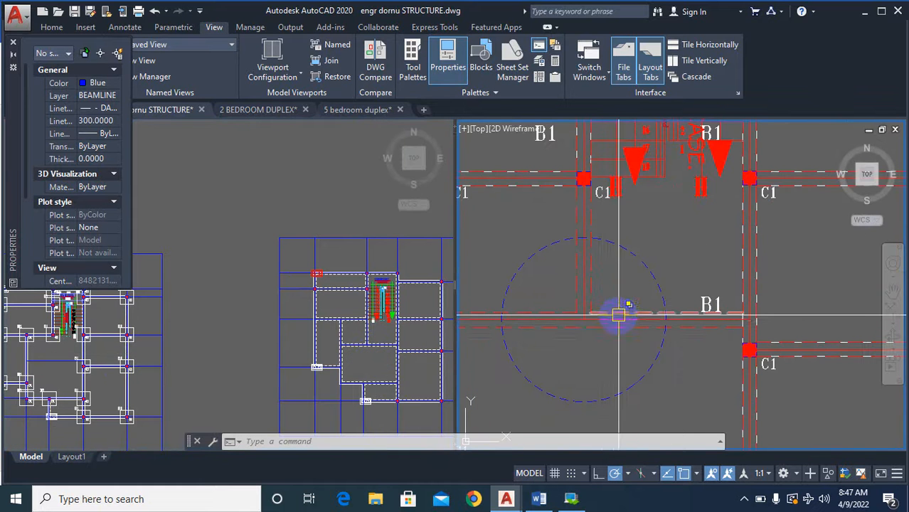
type("f")
key("Return")
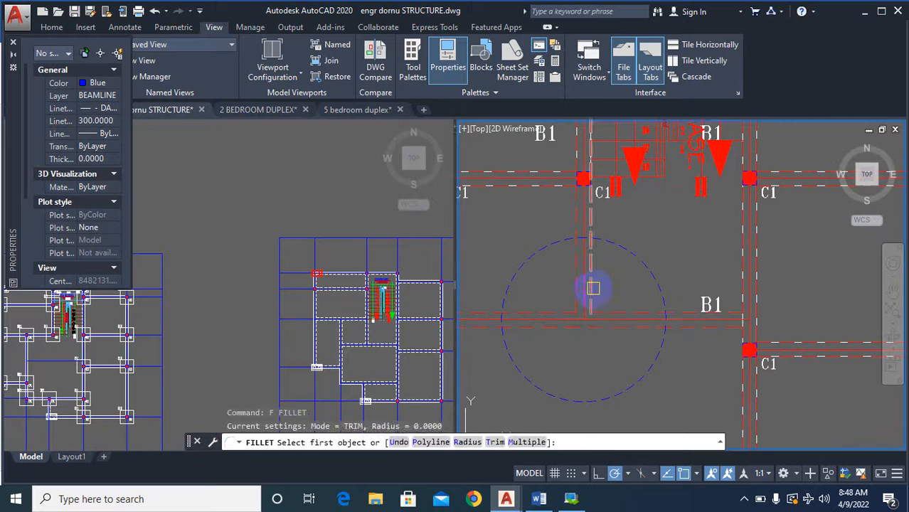
left_click(629, 314)
left_click(630, 312)
key("Return")
left_click(575, 297)
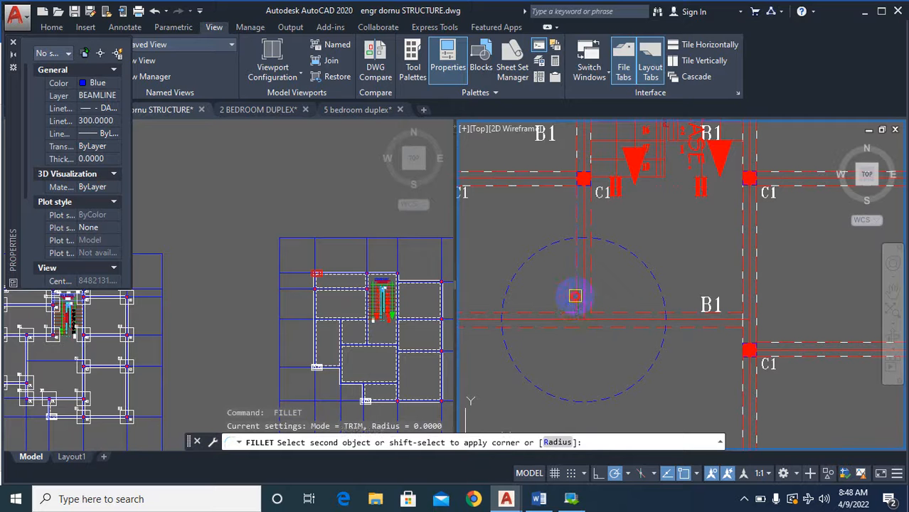
key("Escape")
key("Escape")
key("Escape")
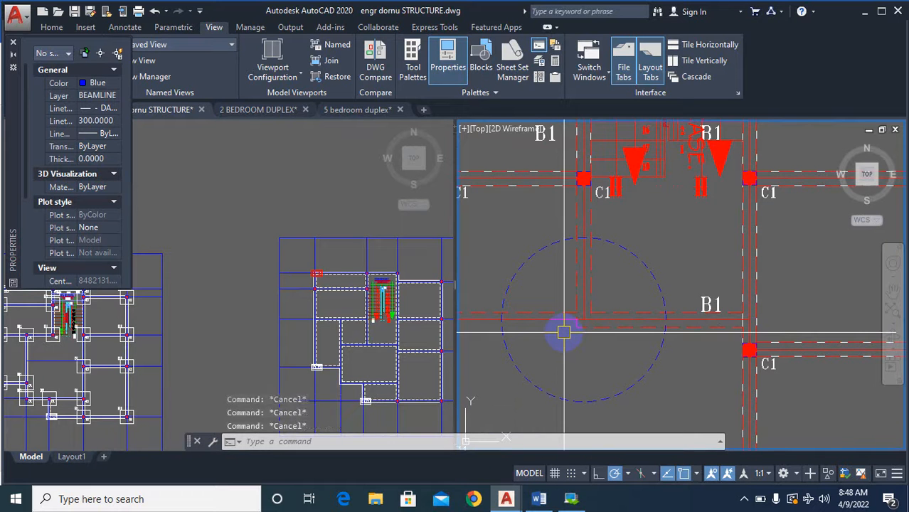
Erase the leftover dashed beam line running left from the circled corner in the red column plan.
key("Delete")
scroll(559, 316, "up", 4)
key("Return")
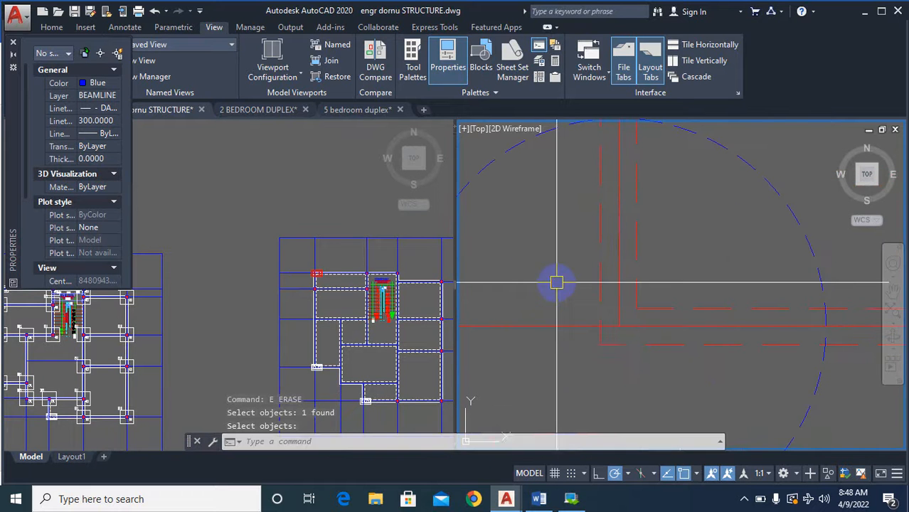
scroll(626, 356, "down", 4)
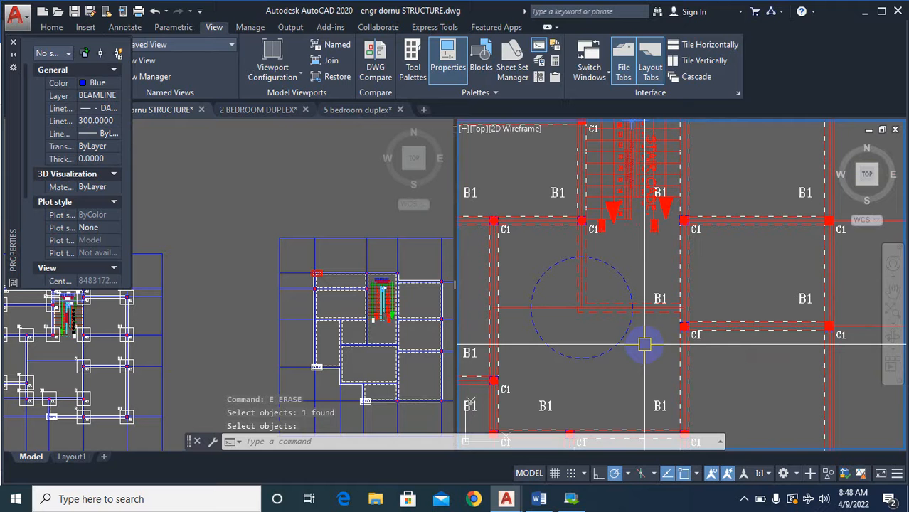
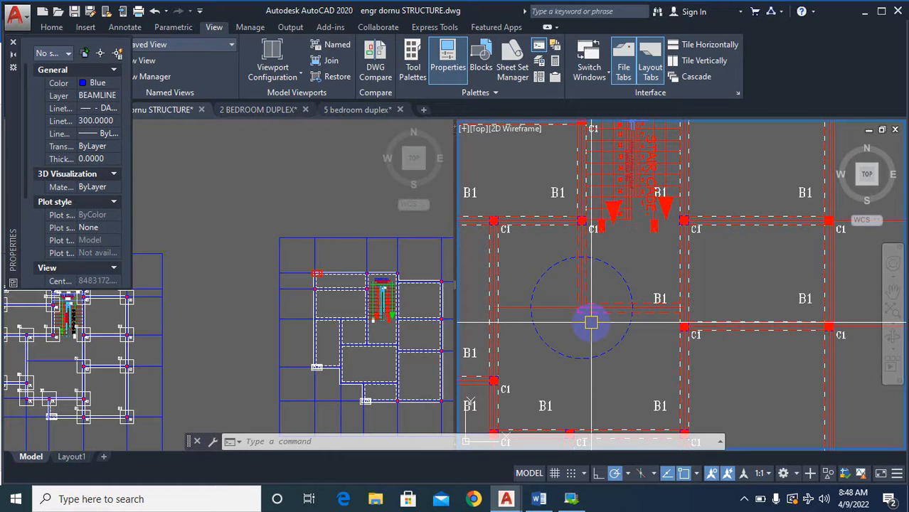
Undo the beam line erasure and the fillet at the circled junction in the red column plan.
scroll(591, 322, "up", 7)
key("ctrl+z")
key("ctrl+z")
scroll(596, 321, "down", 5)
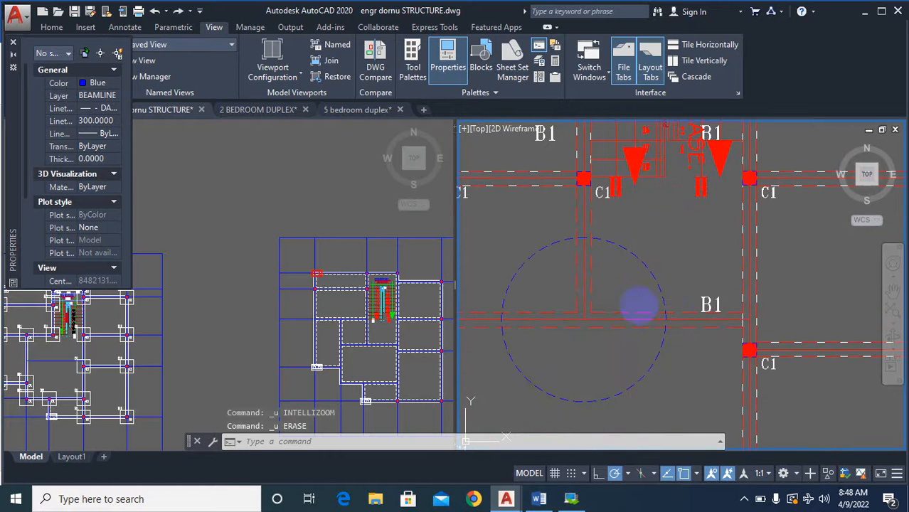
key("ctrl+z")
scroll(637, 307, "down", 4)
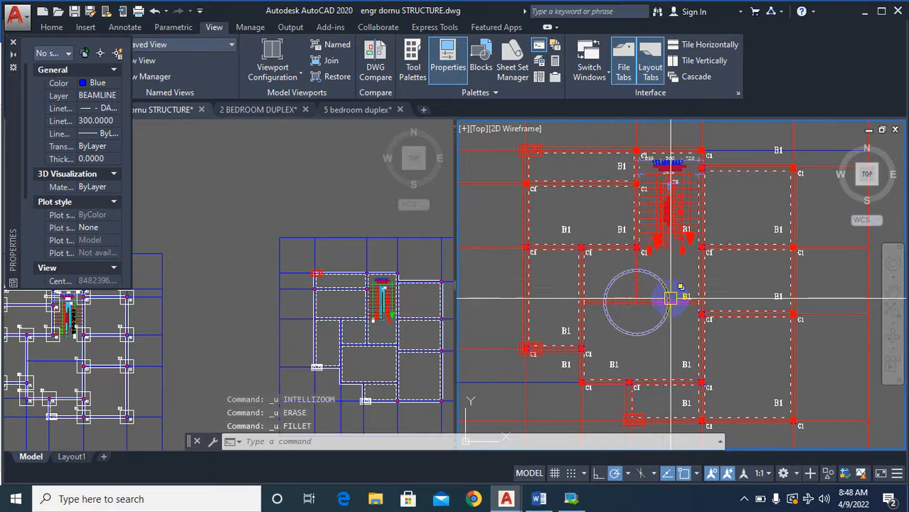
Examine the restored beam junction inside the dashed circle and compare the red column plan with the neighbouring plans.
scroll(670, 297, "up", 4)
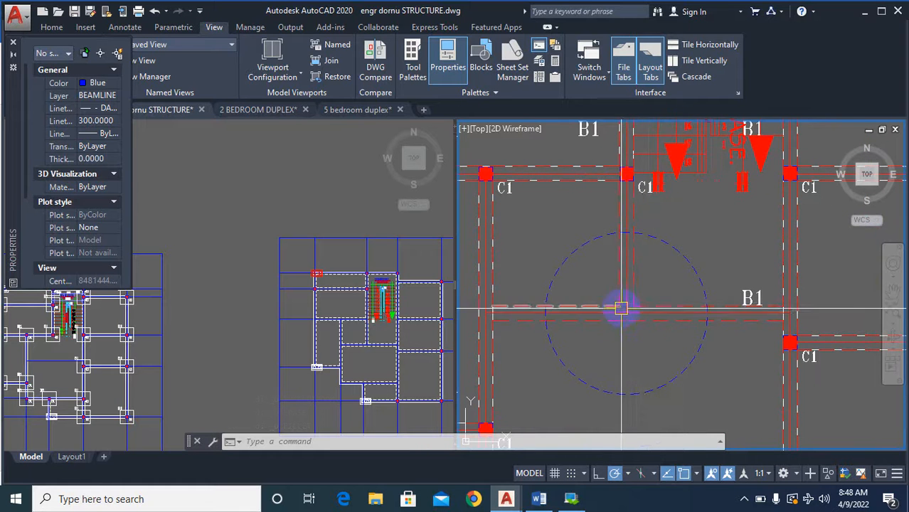
scroll(623, 310, "up", 3)
scroll(680, 327, "down", 3)
scroll(650, 347, "down", 8)
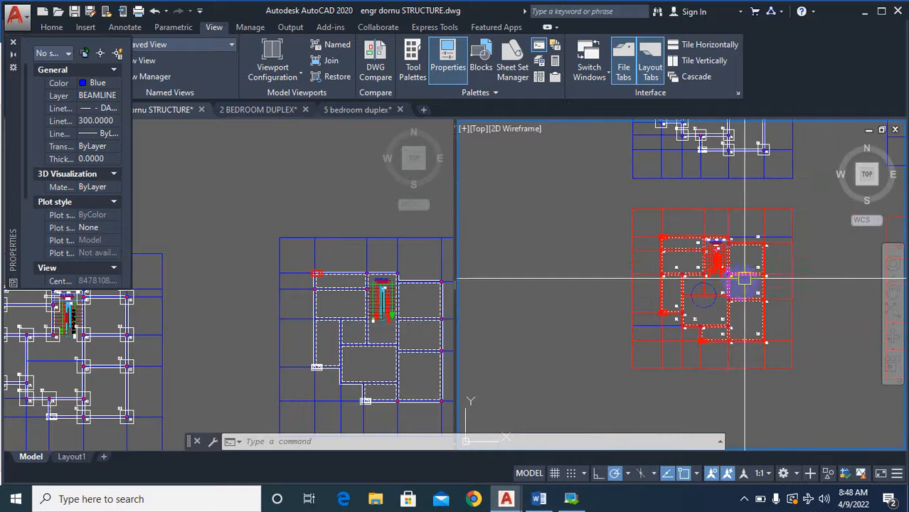
scroll(745, 279, "down", 6)
scroll(767, 313, "up", 2)
mouse_move(784, 304)
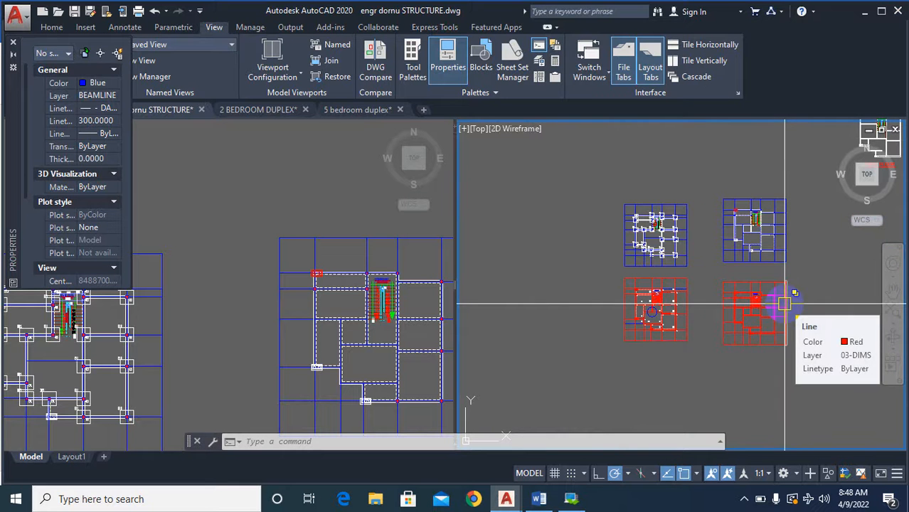
scroll(639, 253, "up", 3)
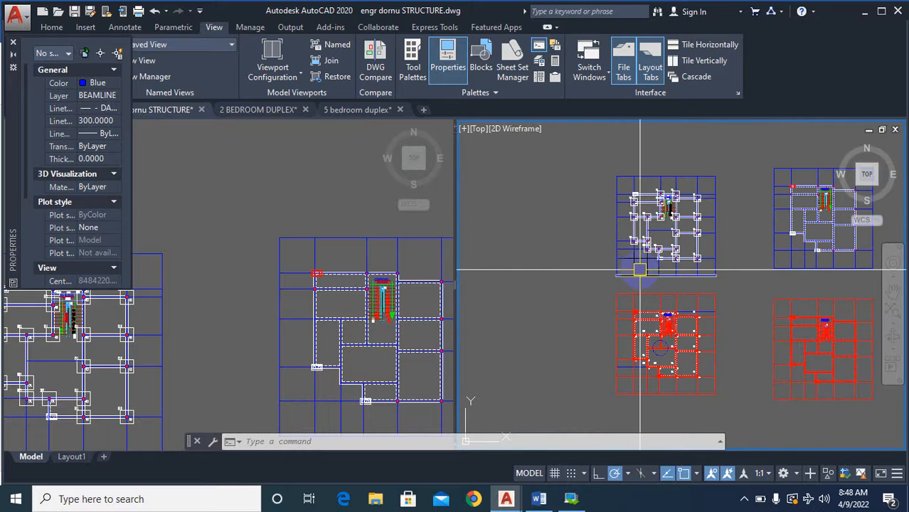
scroll(662, 320, "up", 5)
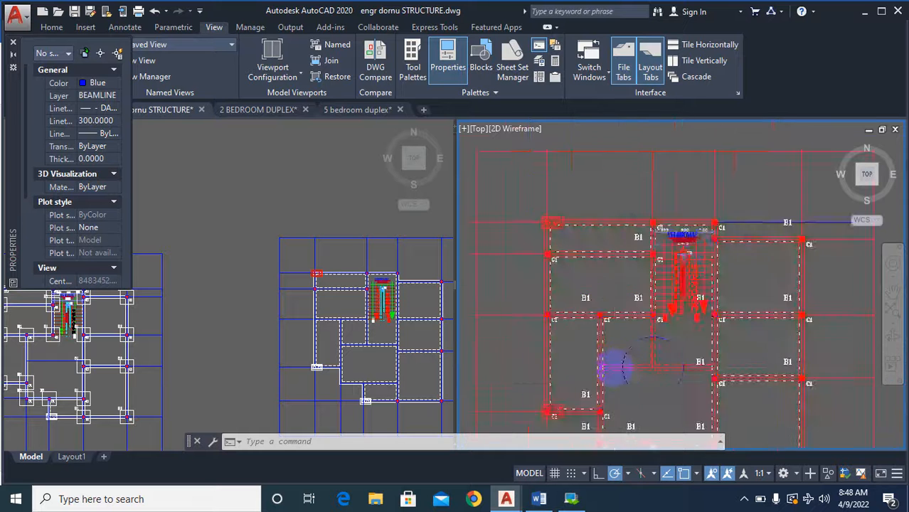
Trace the beams crossing the dashed circle to the surrounding C1 columns below the staircase, dismissing the hardware acceleration notice.
scroll(610, 299, "down", 3)
scroll(649, 325, "up", 3)
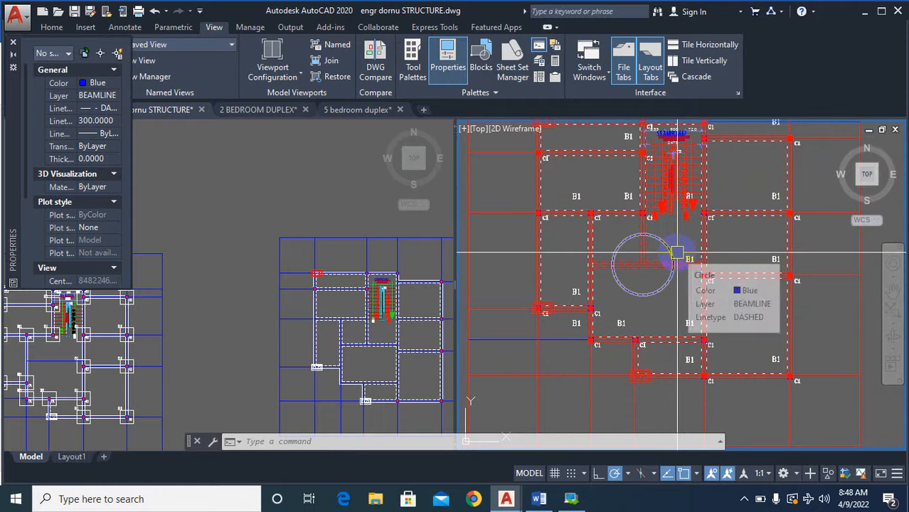
scroll(677, 252, "up", 5)
scroll(654, 213, "down", 4)
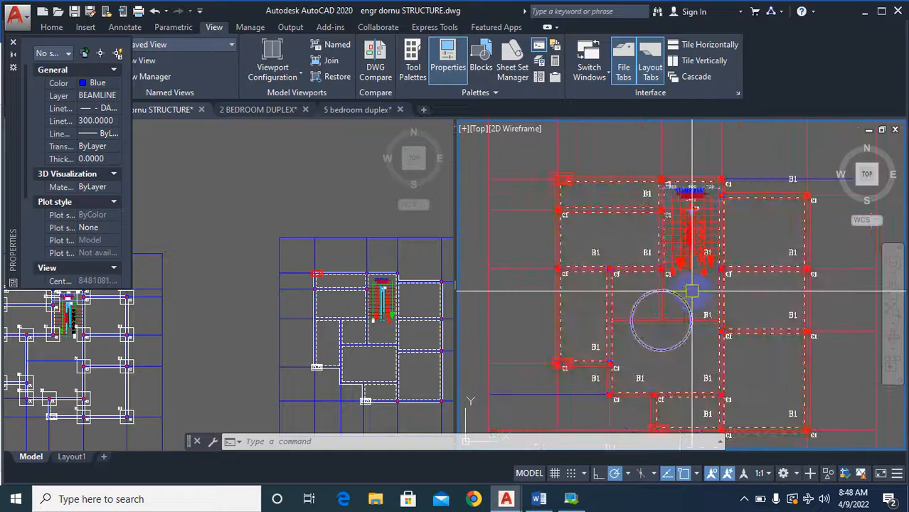
scroll(694, 246, "up", 2)
scroll(699, 267, "down", 3)
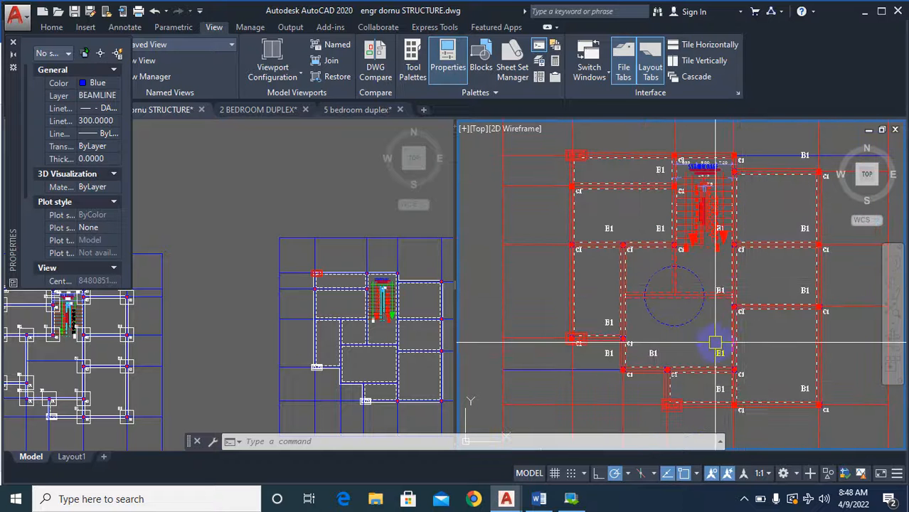
scroll(625, 287, "up", 2)
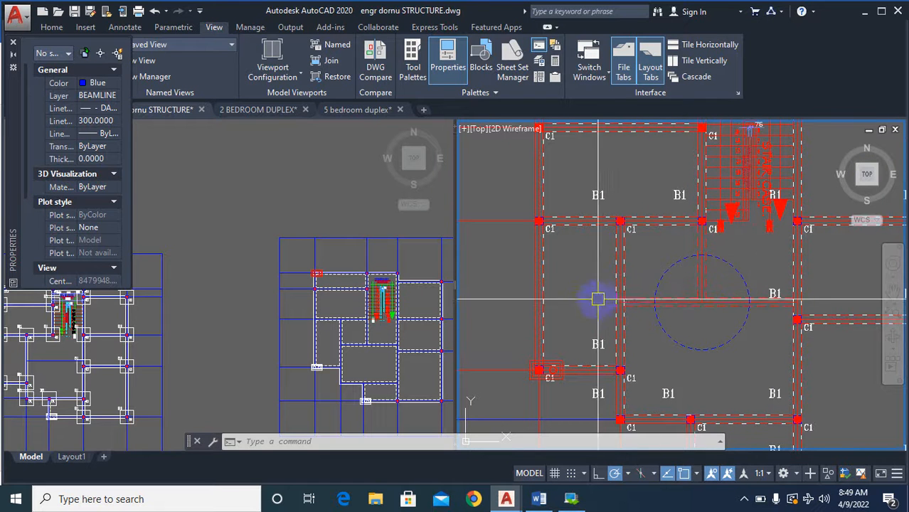
scroll(618, 292, "up", 4)
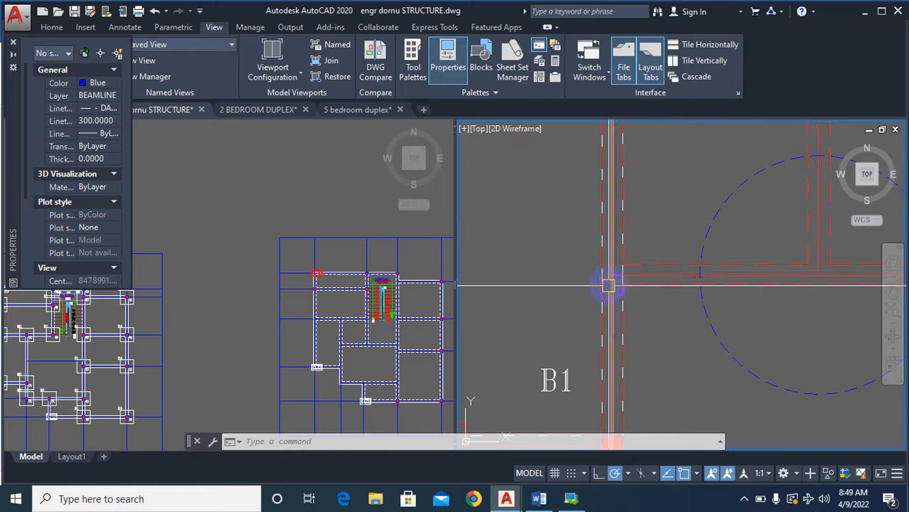
scroll(611, 321, "down", 4)
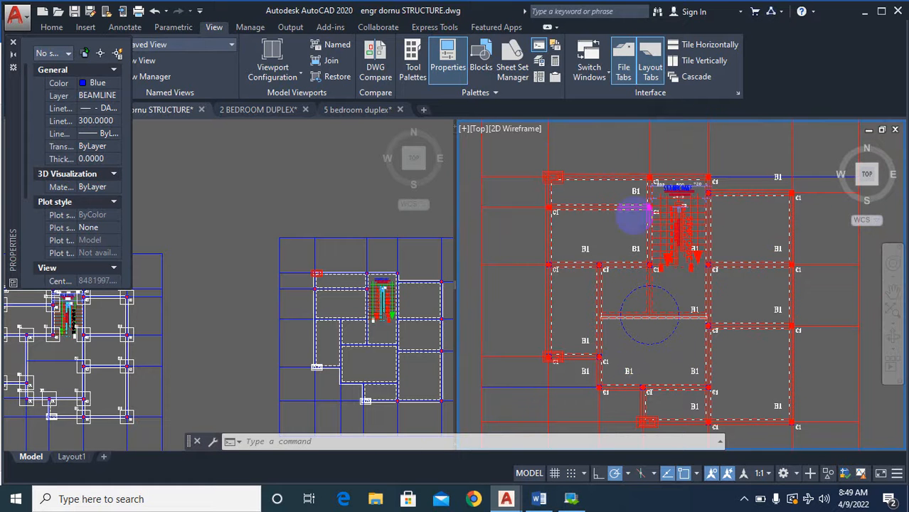
scroll(640, 307, "up", 4)
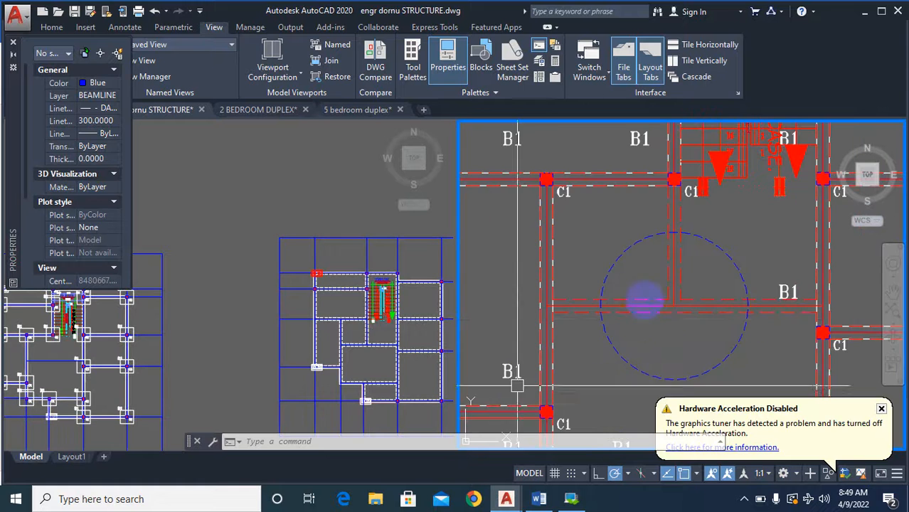
scroll(652, 319, "down", 4)
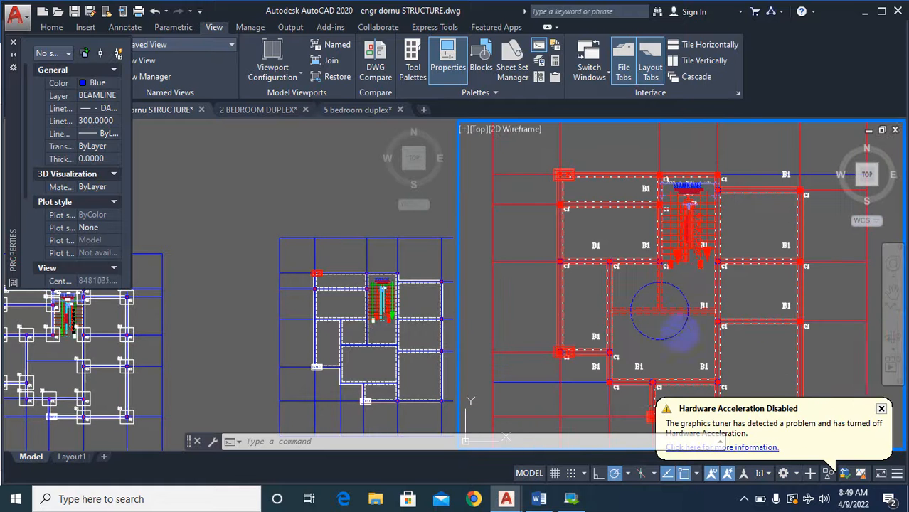
left_click(882, 412)
scroll(718, 320, "up", 3)
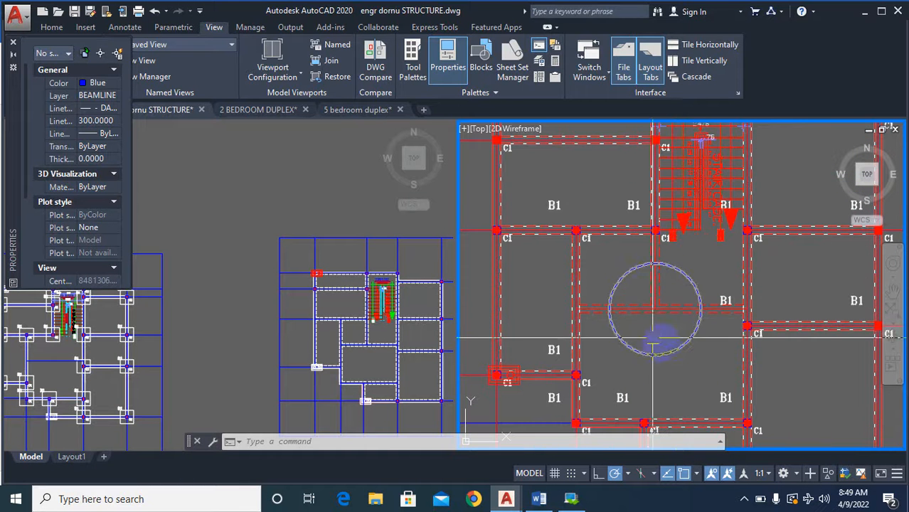
mouse_move(705, 309)
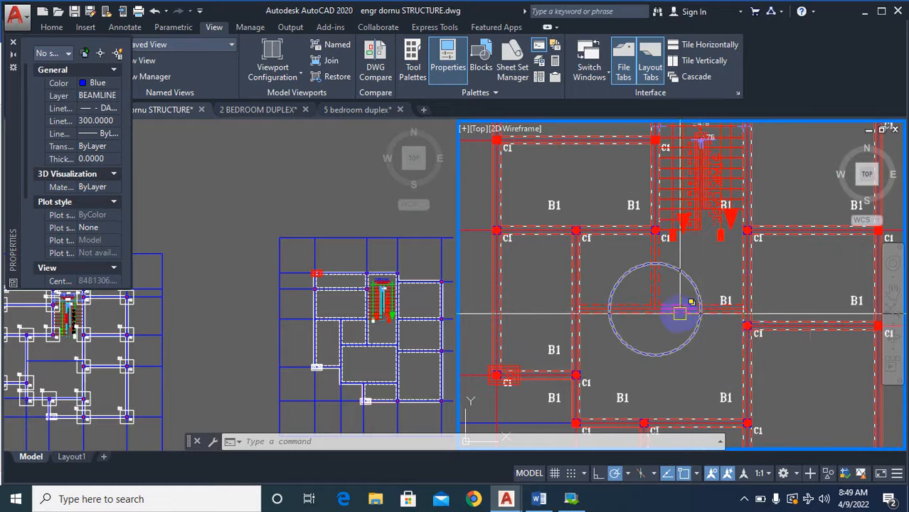
Compare the column layout around the staircase in the column base plan, the red column plan and the dashed-wall plan.
scroll(702, 317, "down", 8)
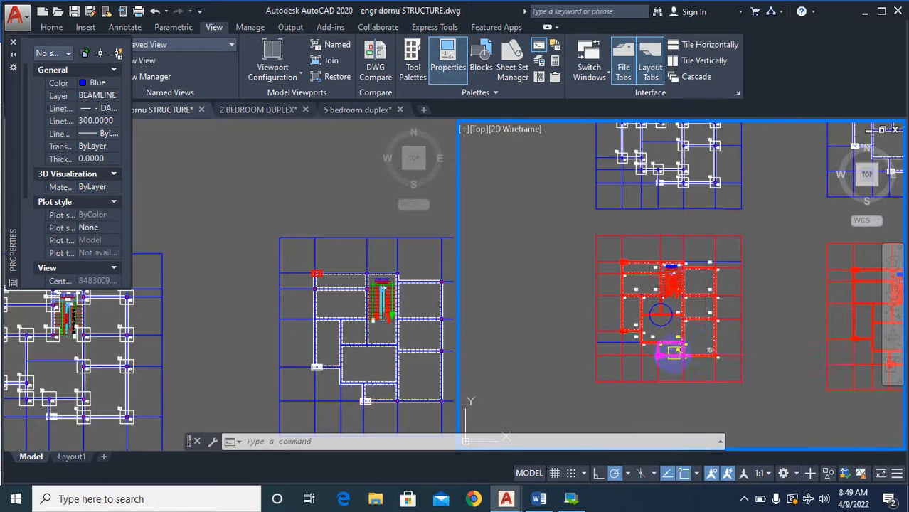
scroll(666, 318, "up", 2)
mouse_move(666, 318)
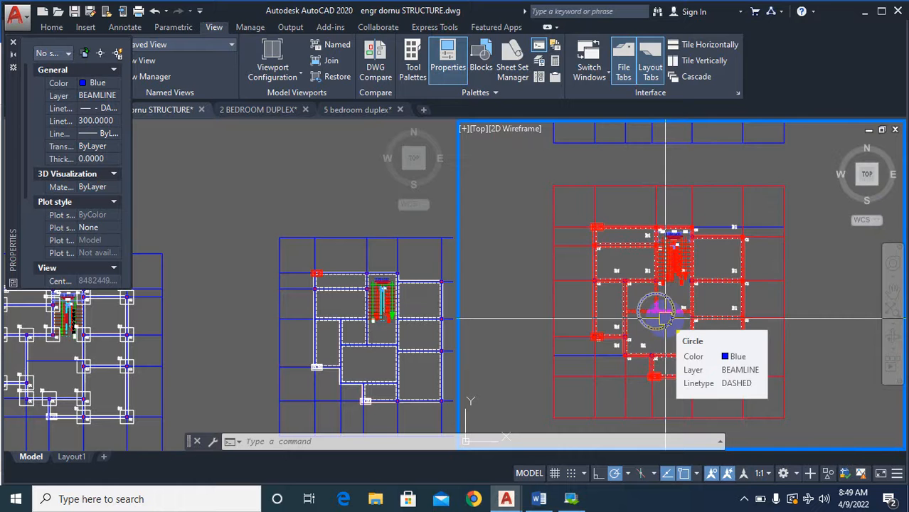
scroll(665, 318, "down", 6)
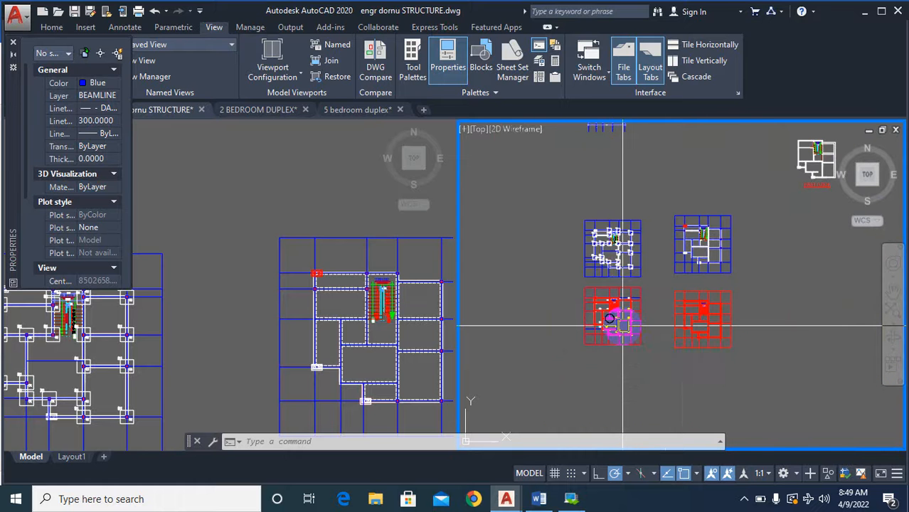
mouse_move(623, 328)
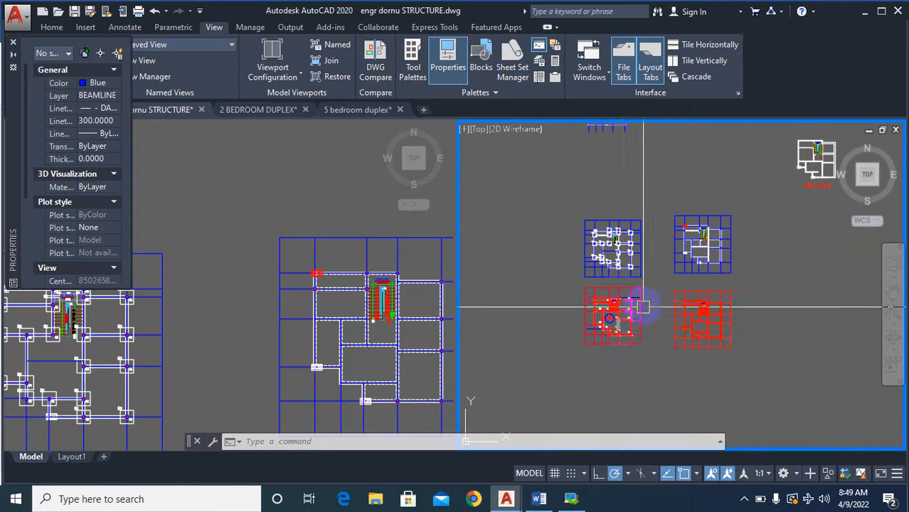
scroll(617, 290, "up", 5)
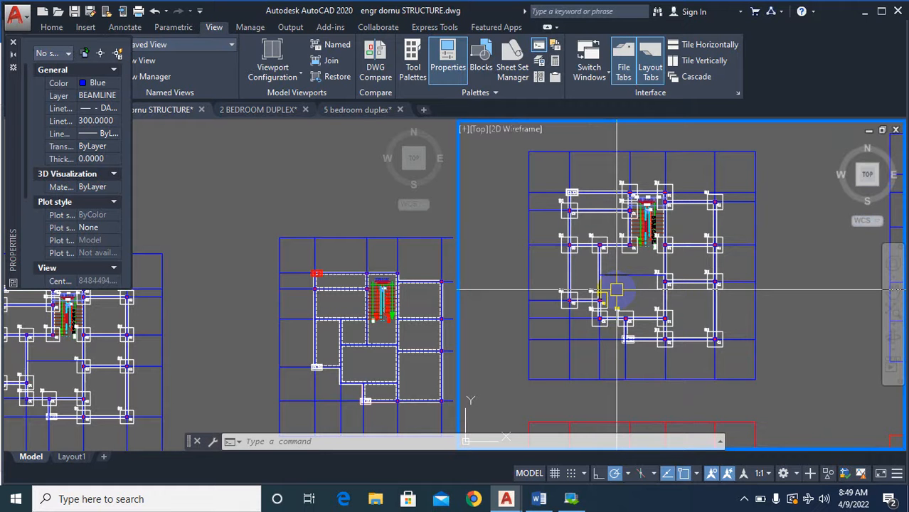
scroll(598, 188, "up", 3)
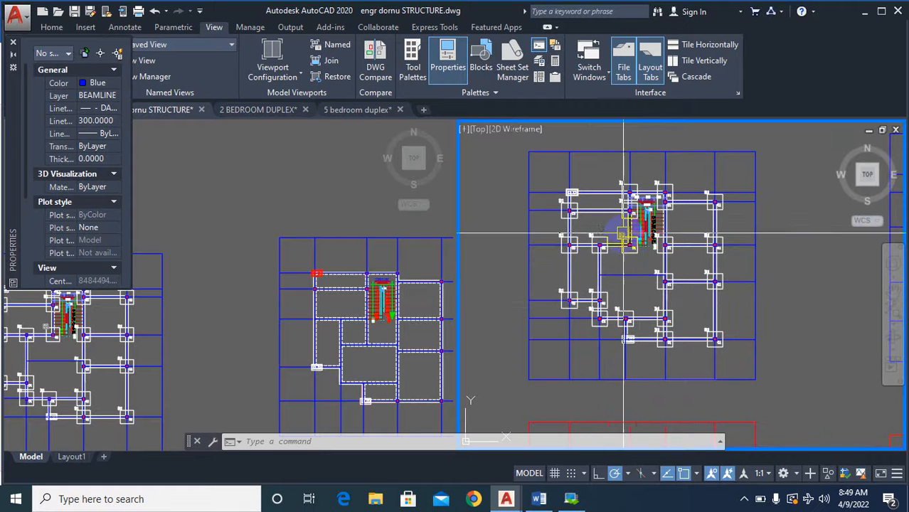
scroll(624, 329, "down", 5)
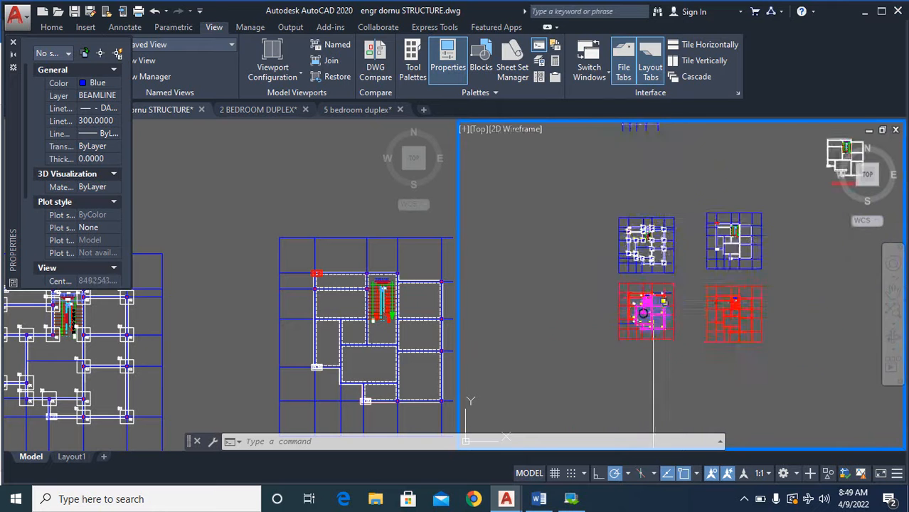
scroll(624, 329, "up", 3)
scroll(624, 329, "down", 2)
scroll(626, 206, "up", 5)
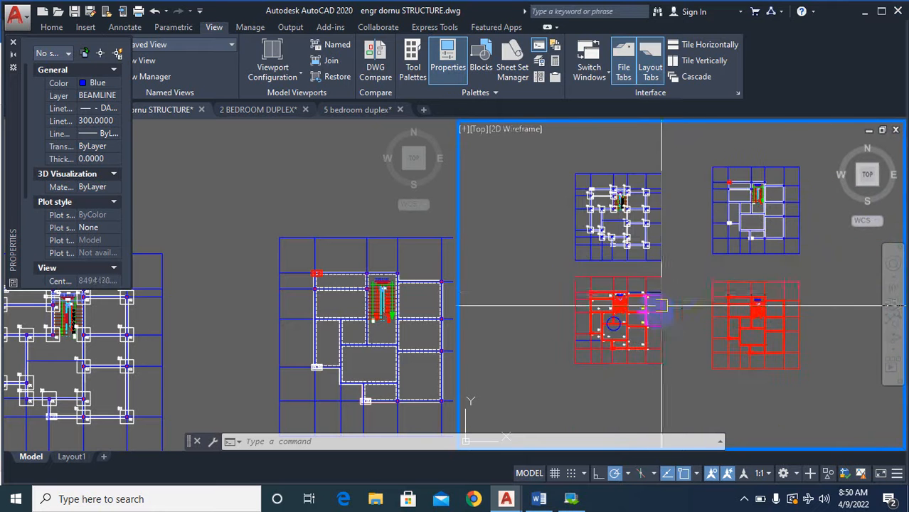
scroll(782, 242, "down", 2)
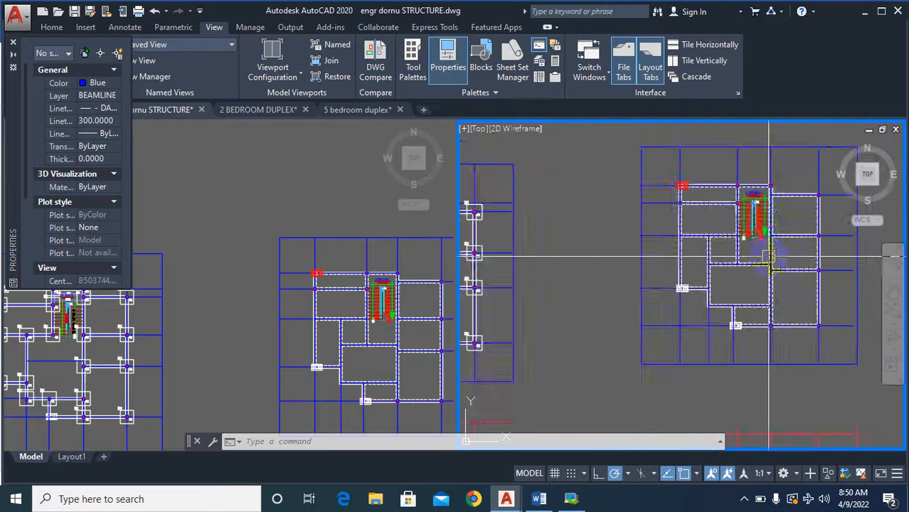
Copy the upper-right corner column of the dashed-wall plan by its centre to the wall junction right of the staircase's lower end.
scroll(797, 227, "up", 5)
type("c")
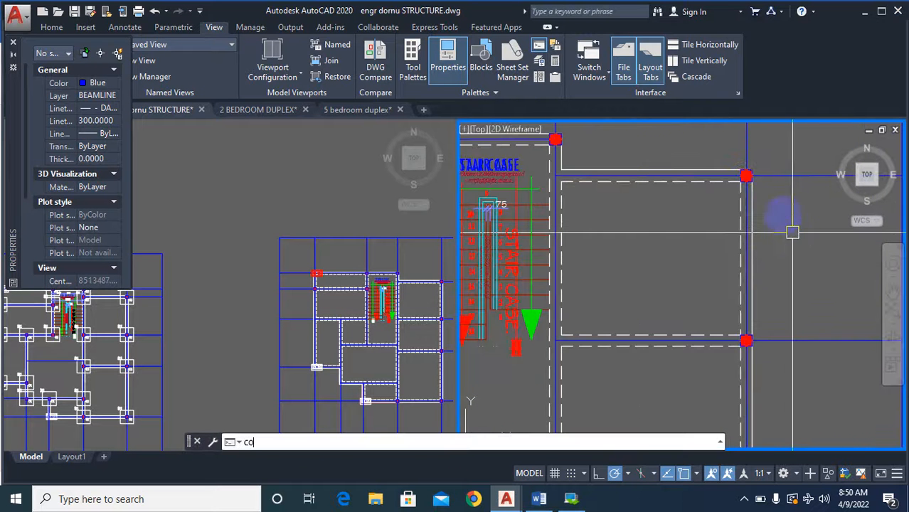
type("o")
key("Return")
left_click(709, 144)
left_click(796, 219)
scroll(759, 169, "up", 4)
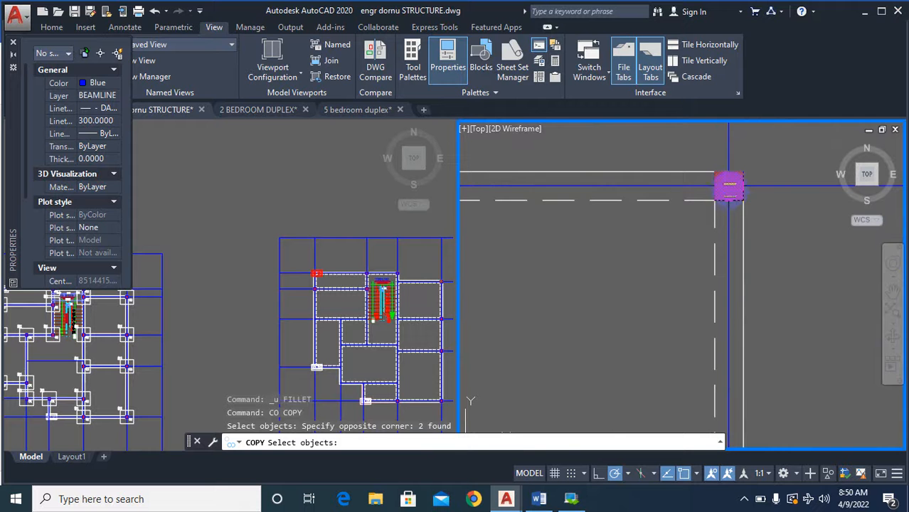
key("Return")
left_click(732, 187)
scroll(731, 187, "down", 3)
scroll(721, 217, "up", 5)
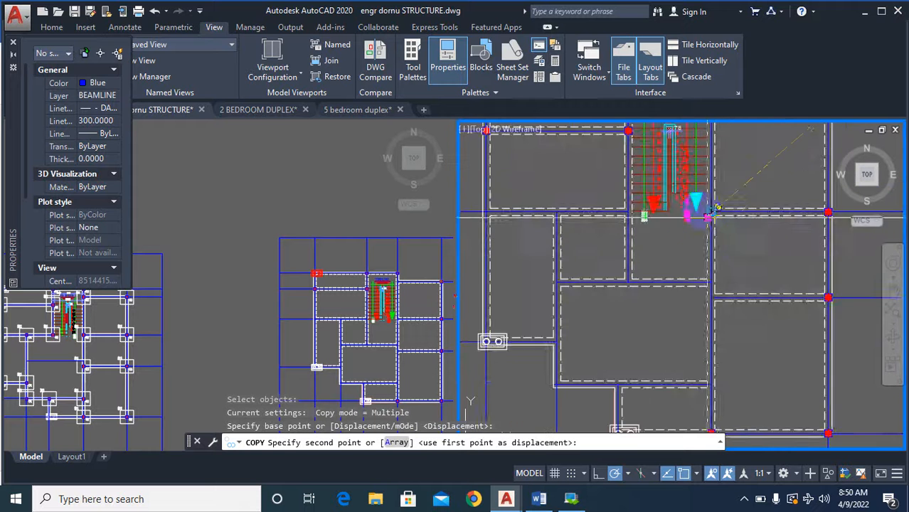
left_click(732, 225)
Place two more column copies on the same grid line, at the staircase's lower-left wall junction and the next junction to its left.
scroll(653, 193, "down", 3)
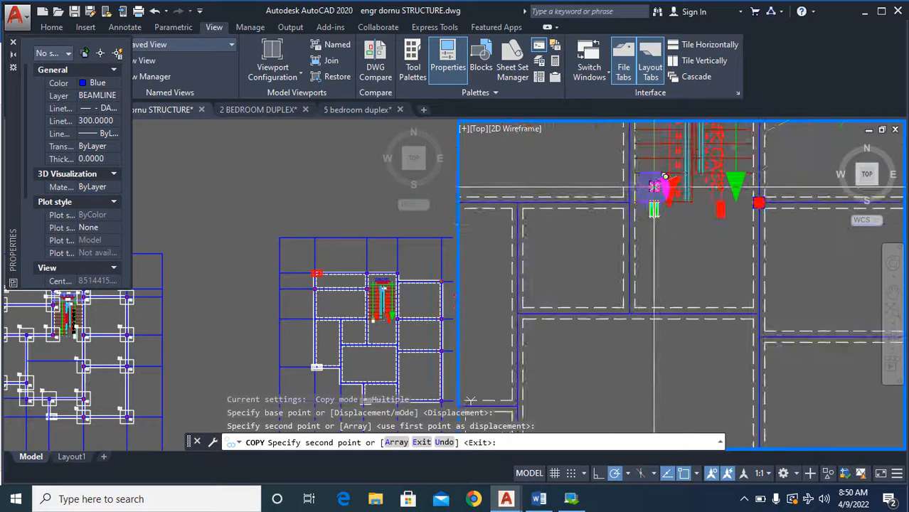
scroll(611, 217, "up", 3)
left_click(596, 219)
scroll(597, 221, "down", 3)
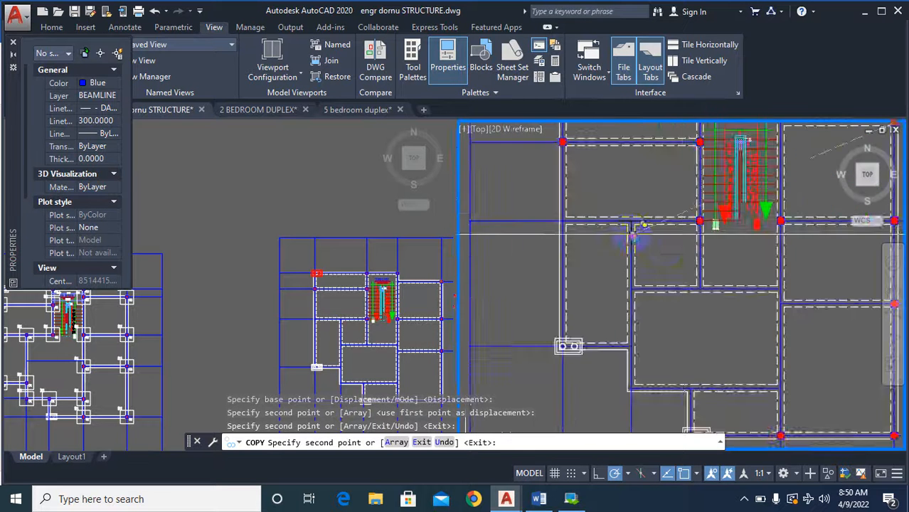
scroll(631, 226, "up", 3)
left_click(643, 213)
scroll(654, 221, "down", 5)
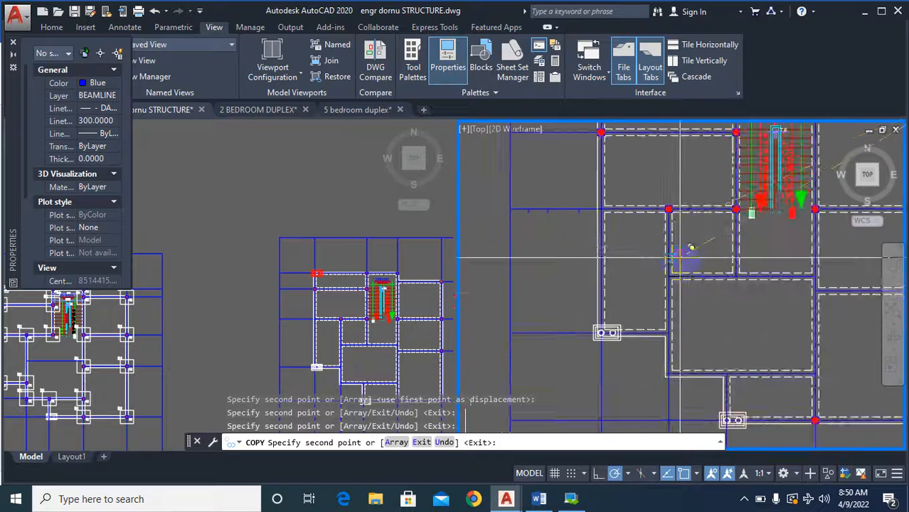
Check the C1 column positions along the outer left wall and around the dashed circle in the red column plan.
scroll(712, 262, "up", 2)
scroll(710, 255, "down", 3)
scroll(544, 409, "up", 4)
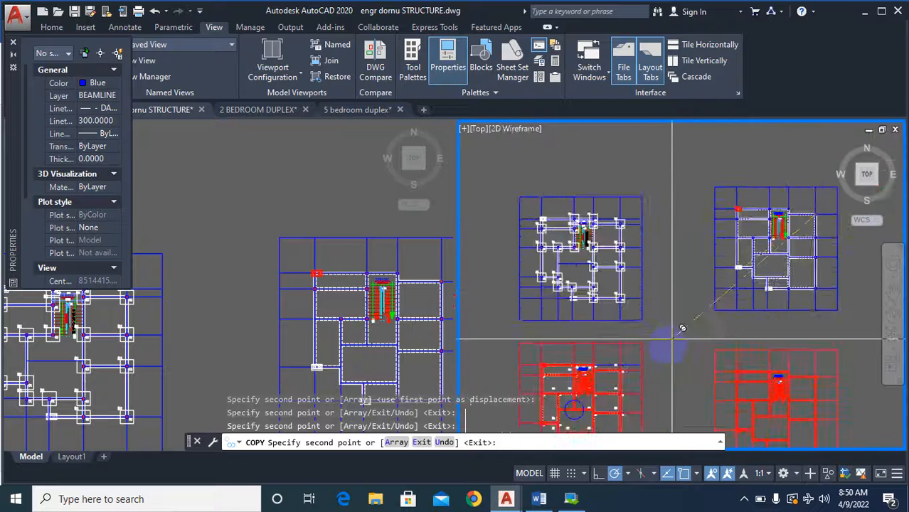
scroll(546, 400, "up", 5)
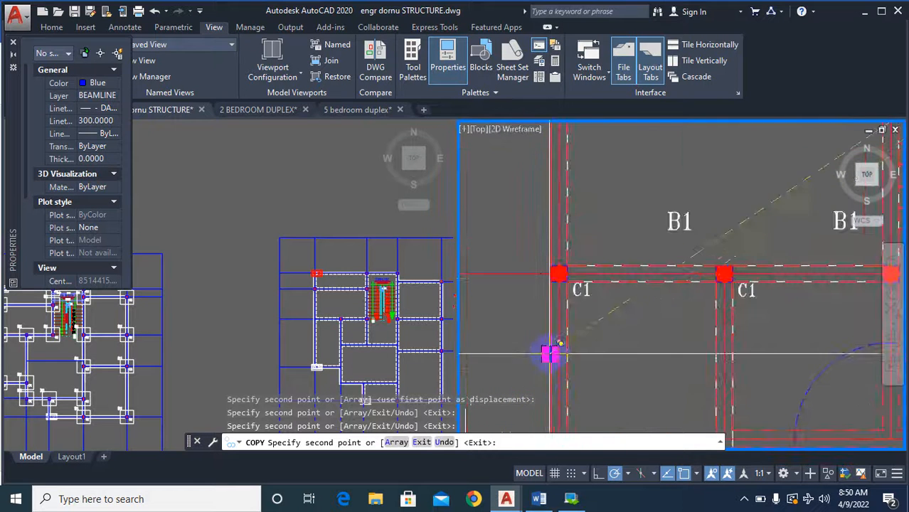
scroll(548, 349, "down", 2)
scroll(558, 323, "up", 1)
scroll(562, 311, "down", 5)
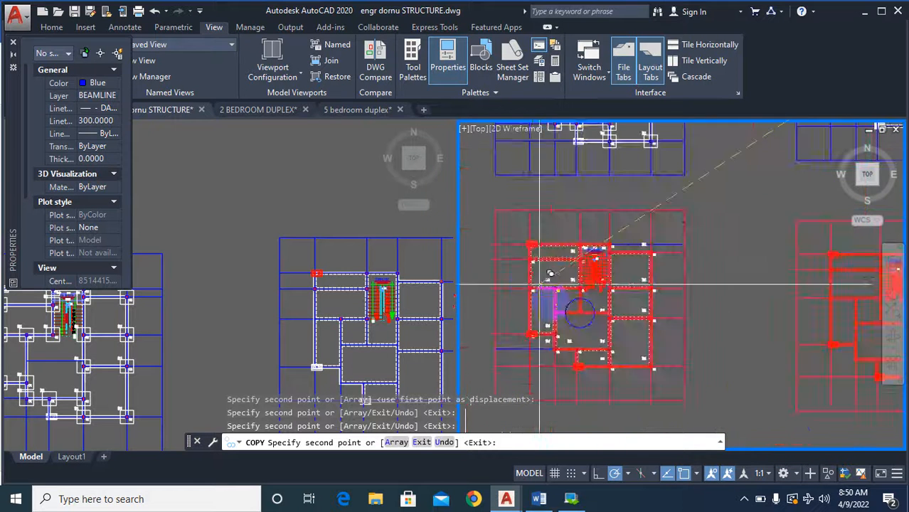
Place a column copy at the outer left wall junction of the dashed-wall plan, on the grid line through the staircase's lower end.
scroll(641, 299, "up", 2)
scroll(683, 270, "up", 4)
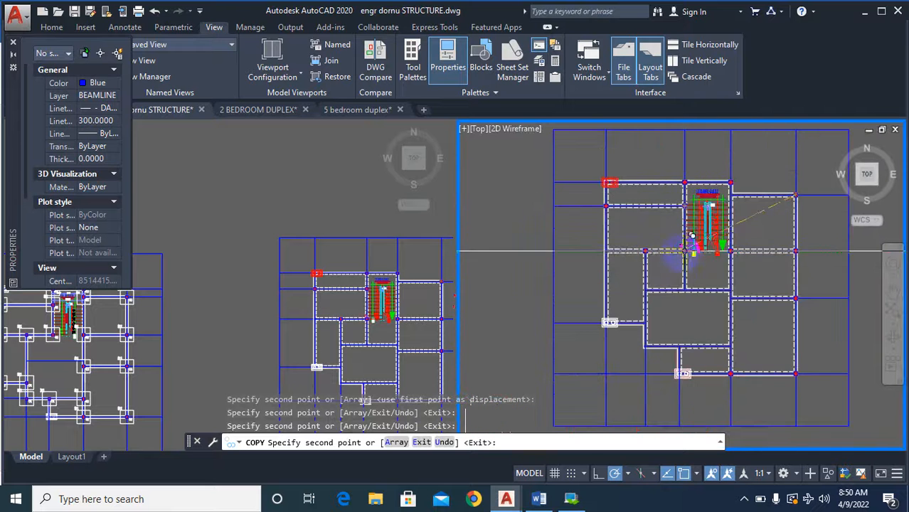
scroll(626, 247, "up", 3)
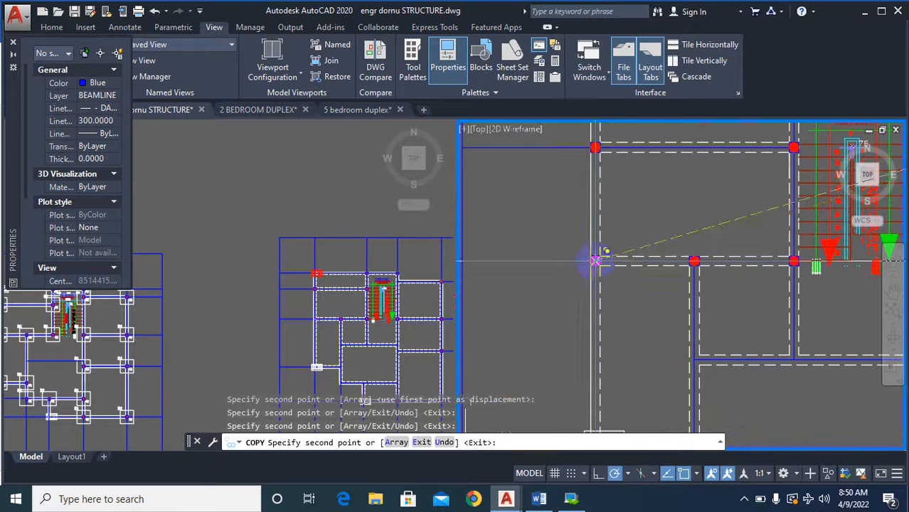
scroll(611, 236, "down", 5)
Place a column copy at the left end of the beam below the staircase in the dashed-wall plan and end the Copy command.
scroll(690, 324, "up", 6)
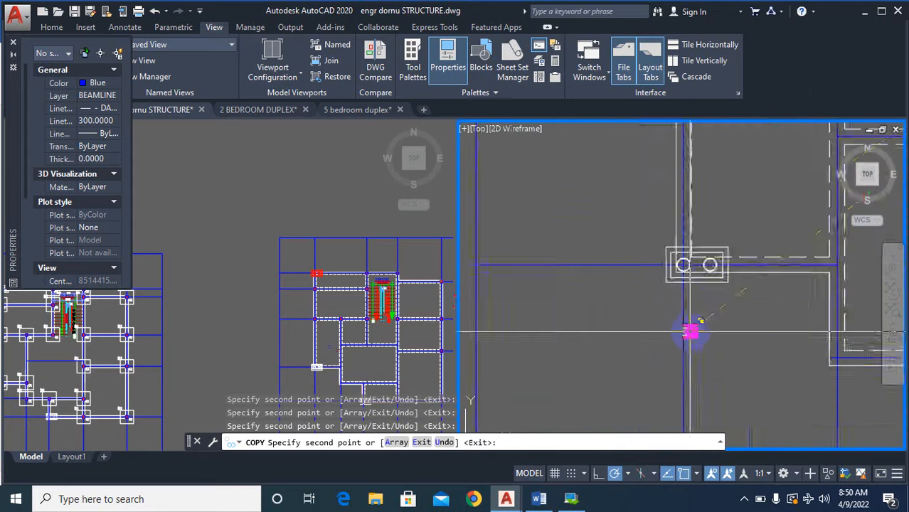
scroll(714, 287, "up", 5)
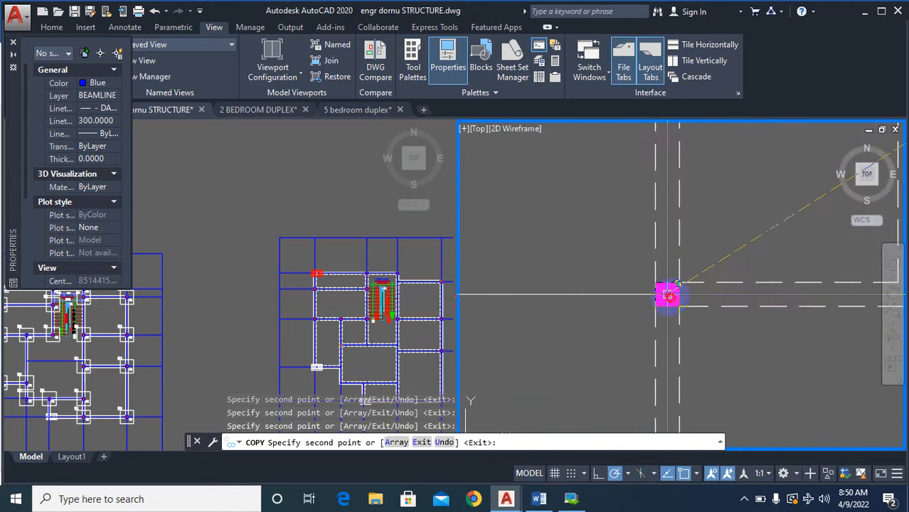
scroll(667, 295, "down", 5)
scroll(701, 288, "up", 2)
scroll(735, 310, "down", 3)
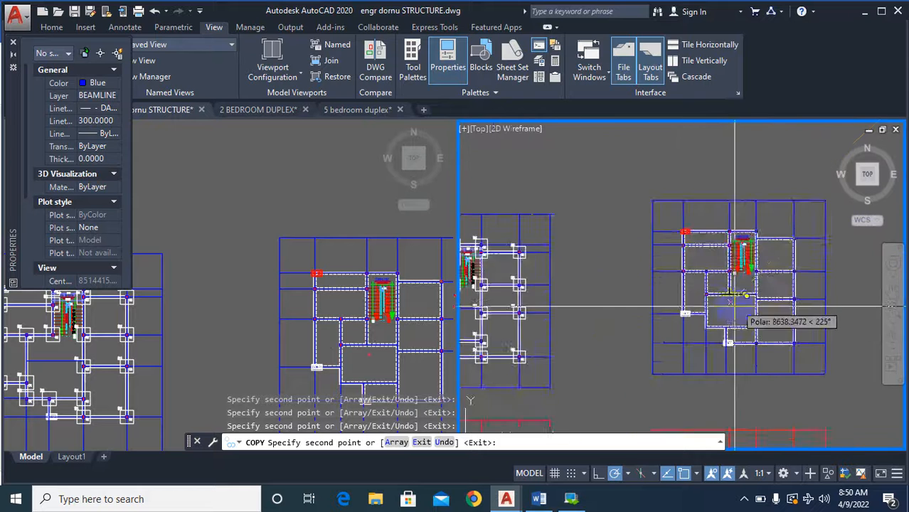
scroll(735, 310, "down", 3)
key("Escape")
Examine the beam junction inside the dashed circle and the C1 columns around it in the red column plan.
scroll(598, 335, "up", 6)
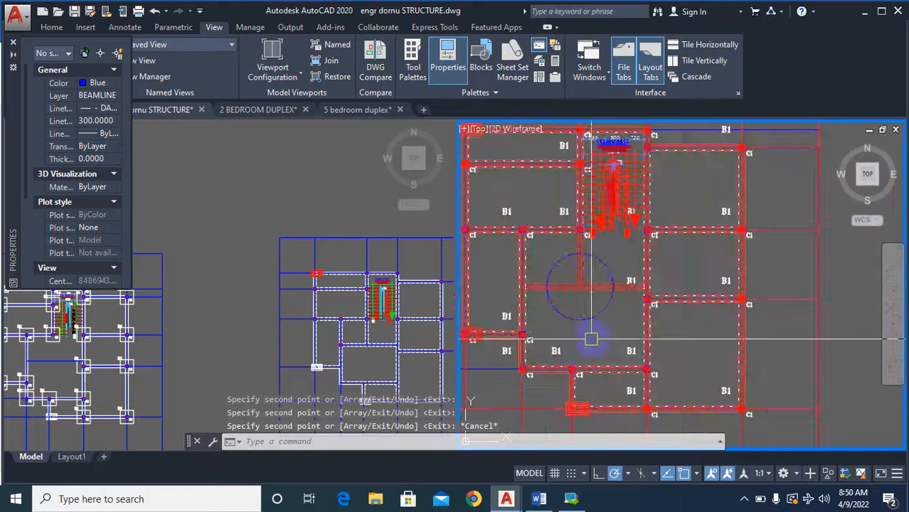
scroll(669, 299, "down", 2)
scroll(621, 310, "up", 2)
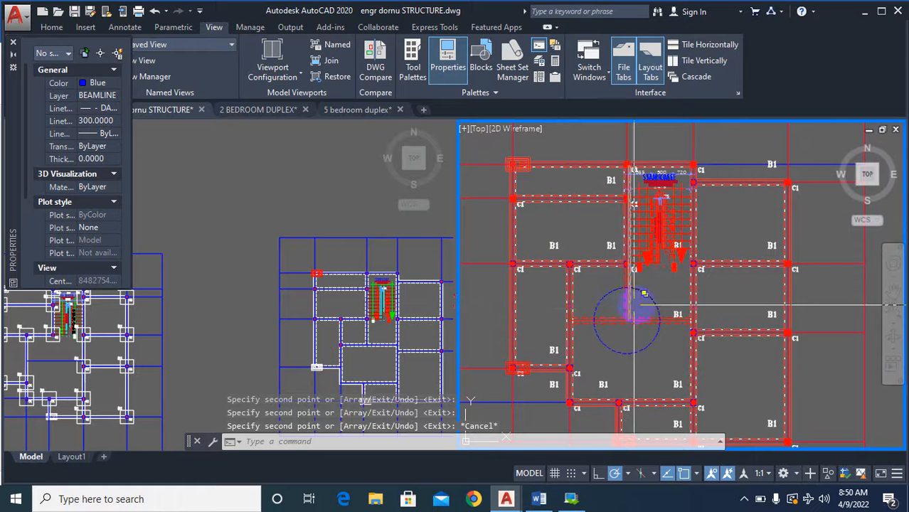
scroll(625, 316, "up", 2)
scroll(671, 314, "down", 2)
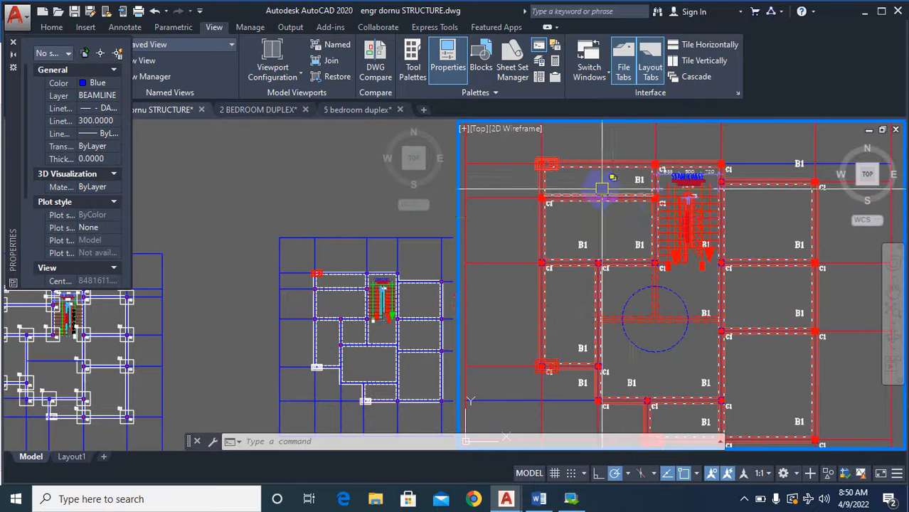
scroll(629, 187, "down", 8)
scroll(626, 192, "up", 6)
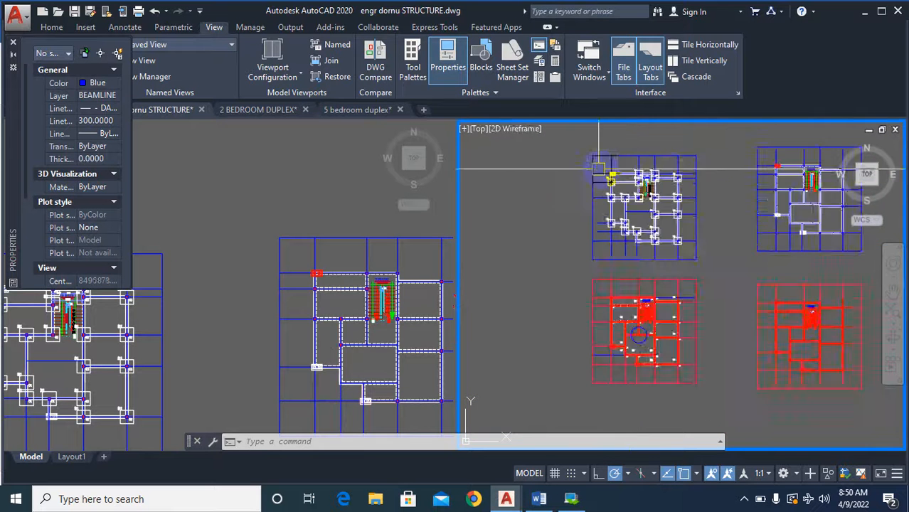
Compare the columns around the staircase in the column base plan with those in the dashed-wall plan.
left_click(343, 296)
scroll(344, 295, "down", 5)
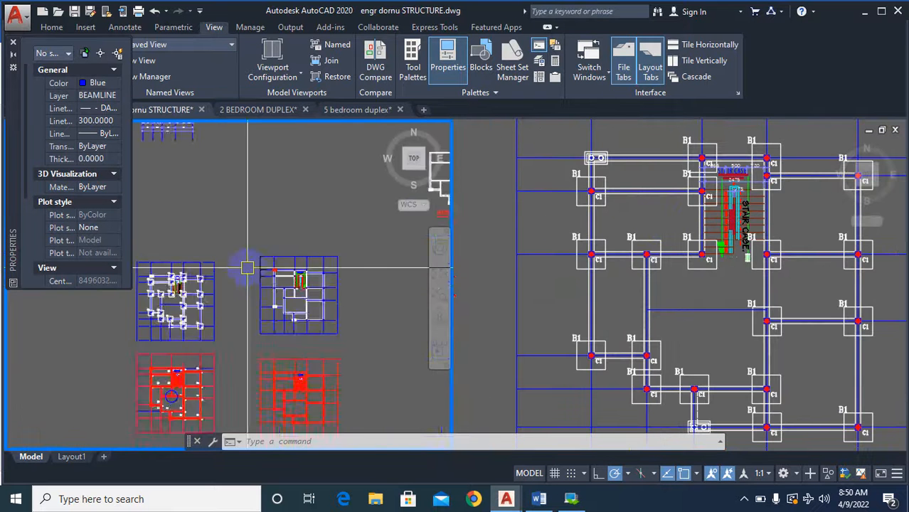
scroll(296, 313, "up", 6)
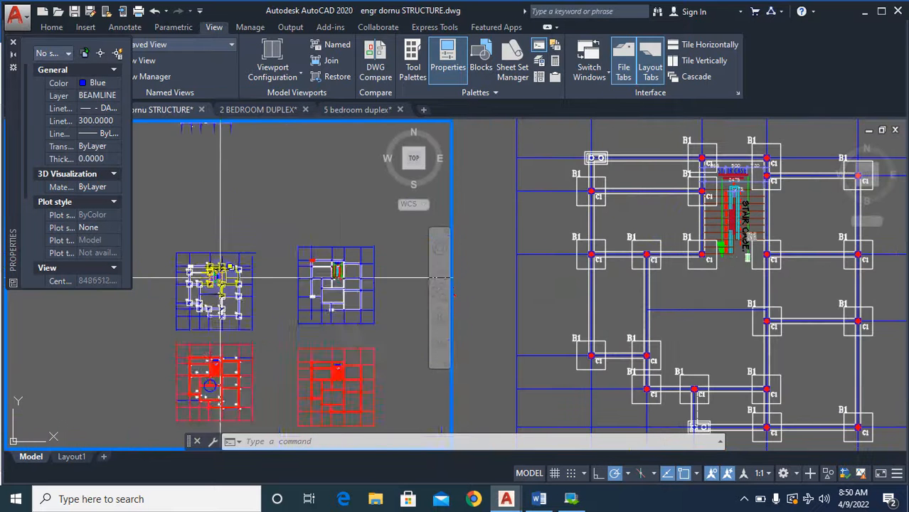
left_click(781, 284)
scroll(711, 270, "down", 5)
scroll(683, 254, "up", 3)
scroll(627, 243, "up", 4)
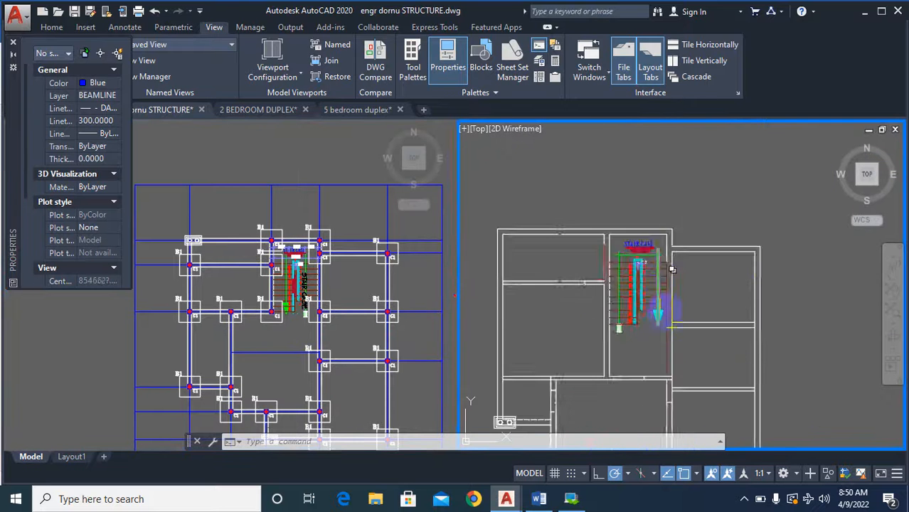
scroll(750, 260, "down", 7)
scroll(661, 316, "up", 3)
scroll(662, 317, "up", 6)
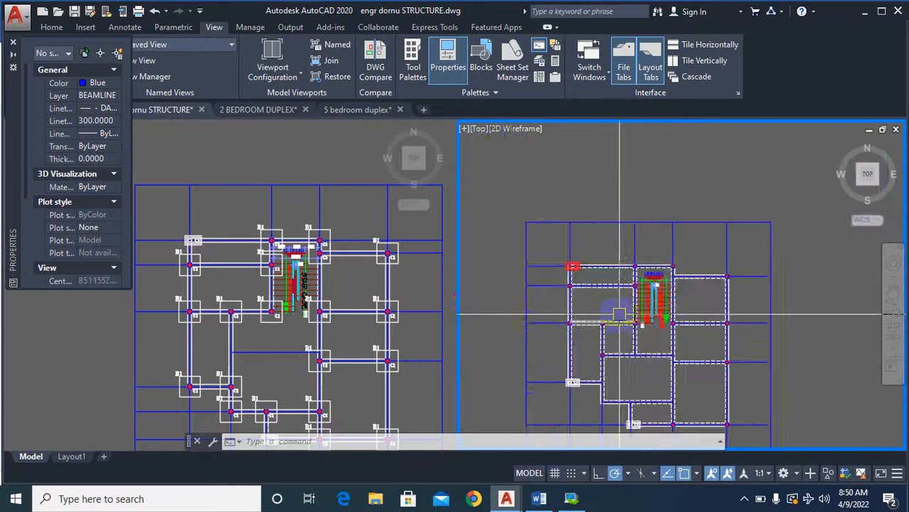
scroll(587, 273, "down", 2)
scroll(618, 251, "up", 2)
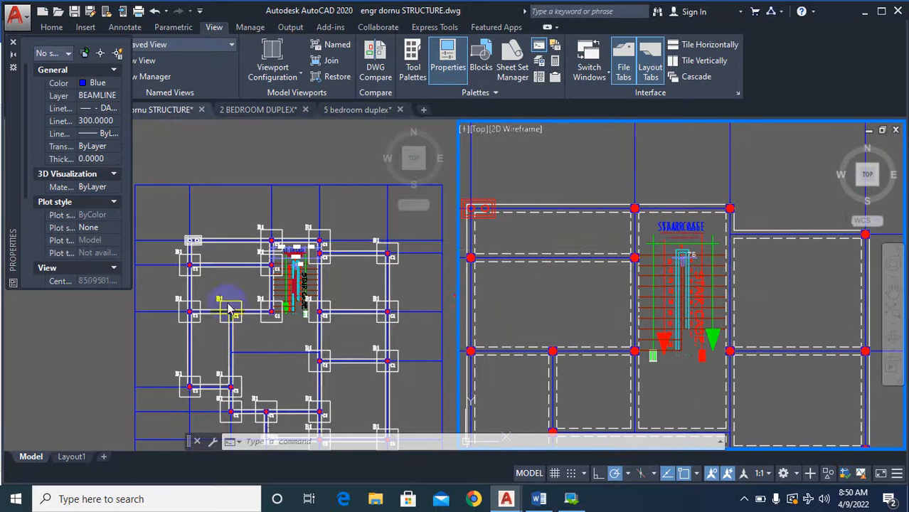
Copy the column at the staircase's upper-right corner by its centre to the wall junction just below it, where the right-hand wing begins.
left_click(231, 301)
left_click(753, 209)
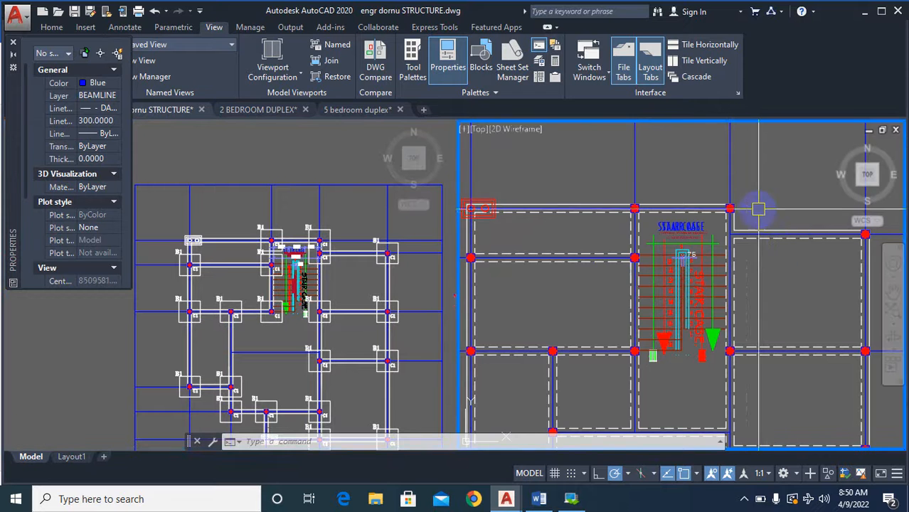
type("co")
key("Return")
scroll(747, 210, "up", 4)
left_click(690, 181)
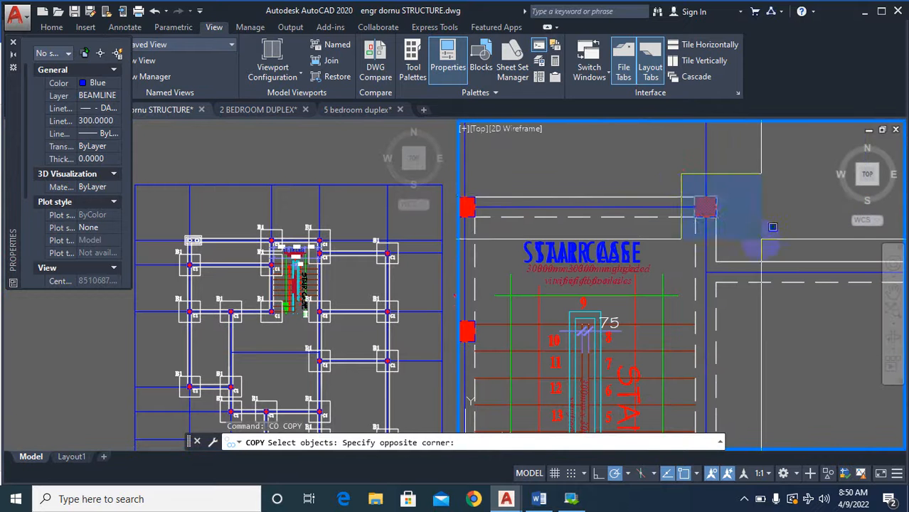
left_click(724, 219)
scroll(724, 214, "up", 3)
key("Return")
left_click(724, 215)
scroll(707, 208, "down", 2)
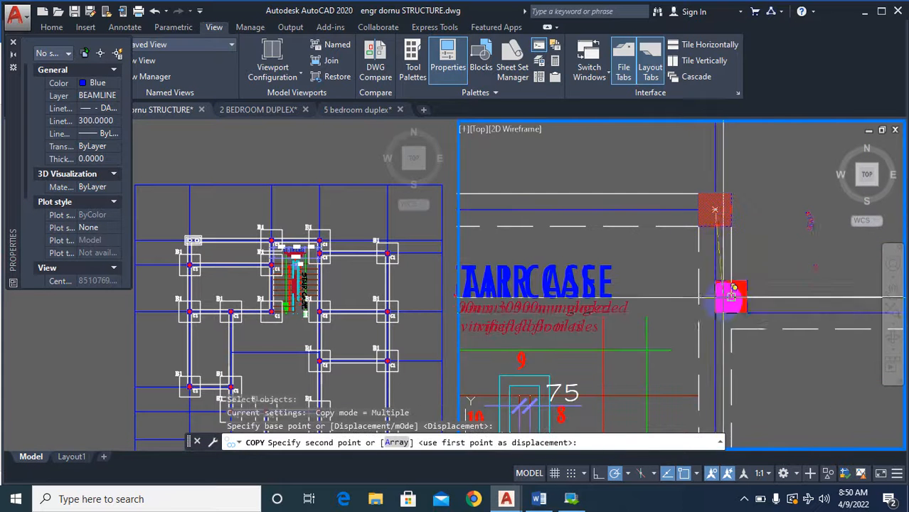
left_click(718, 316)
scroll(761, 299, "down", 6)
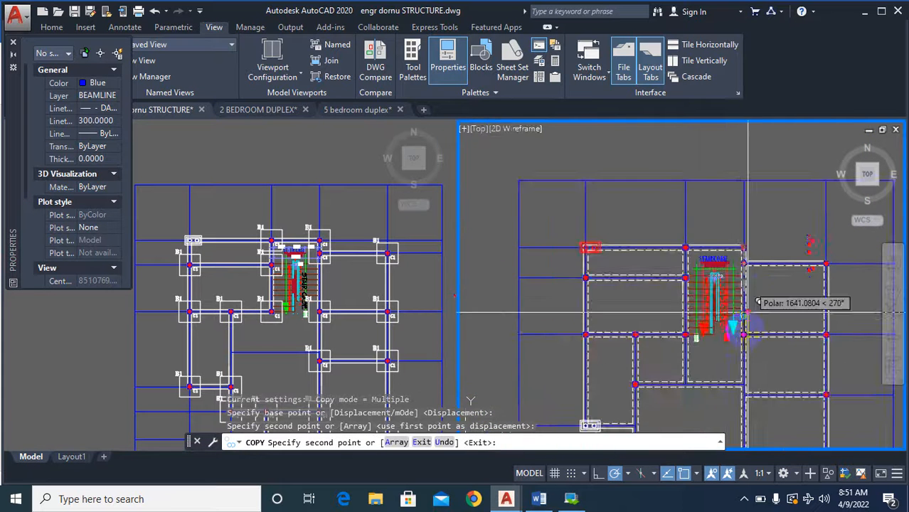
scroll(690, 368, "up", 2)
scroll(705, 306, "down", 2)
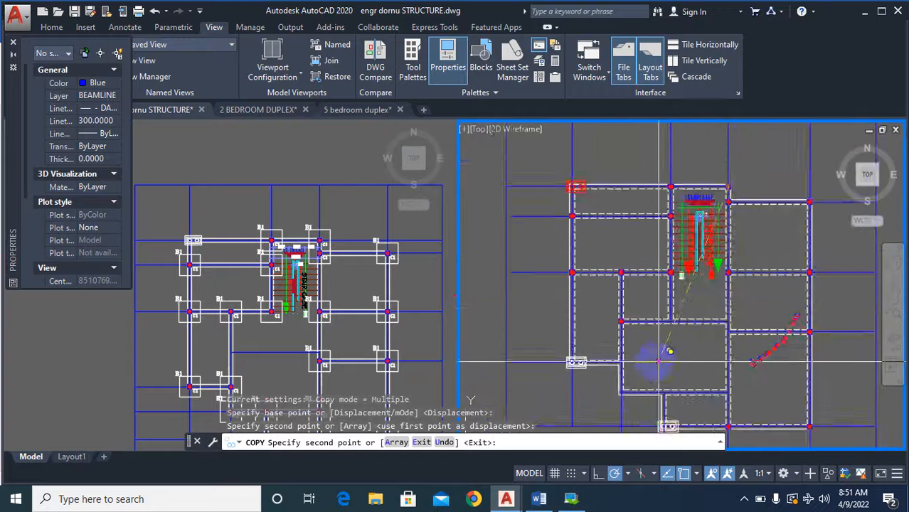
scroll(636, 349, "up", 2)
key("Escape")
Erase the column at the left end of the beam below the staircase in the dashed-wall plan.
type("e")
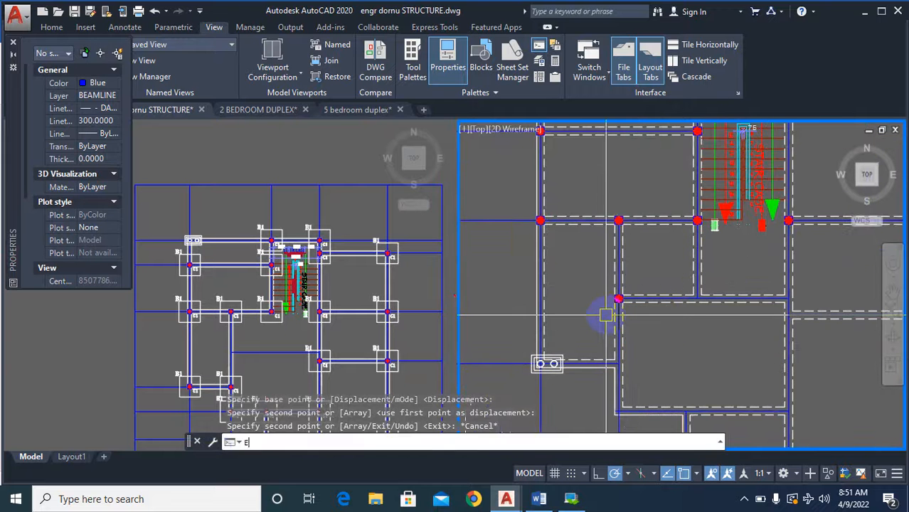
key("Return")
scroll(606, 314, "up", 2)
left_click(586, 263)
left_click(670, 325)
key("Return")
scroll(683, 320, "down", 3)
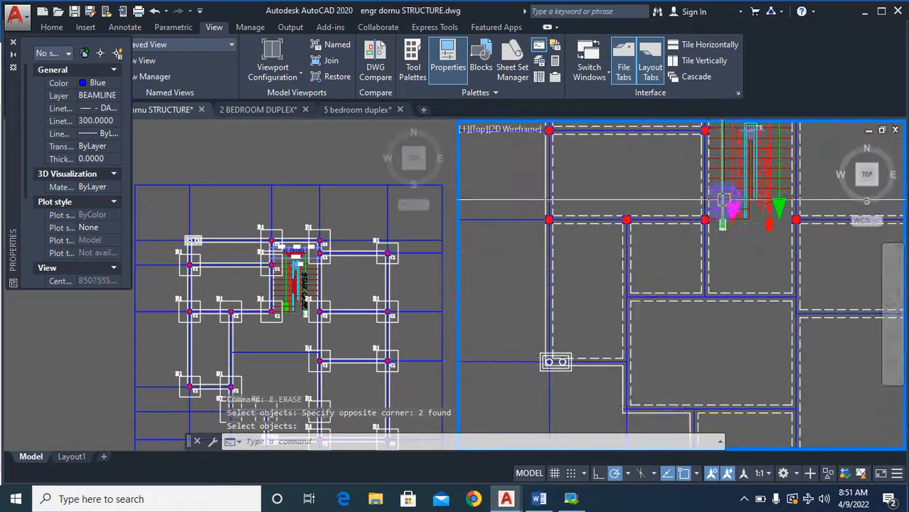
Copy the inner column left of the staircase's lower end by its centre to the right-hand wing's wall junction below the staircase.
scroll(694, 318, "down", 1)
type("co")
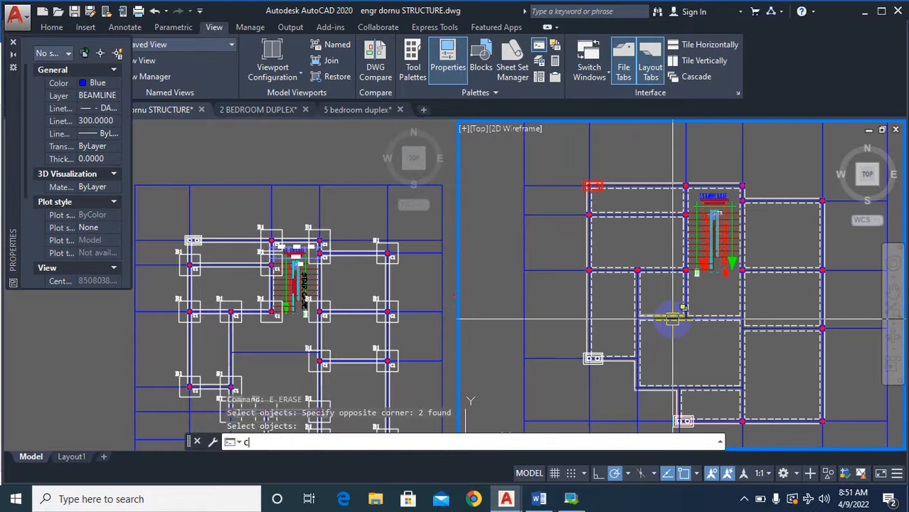
key("Return")
scroll(588, 243, "up", 2)
left_click(588, 242)
left_click(636, 299)
scroll(627, 298, "up", 3)
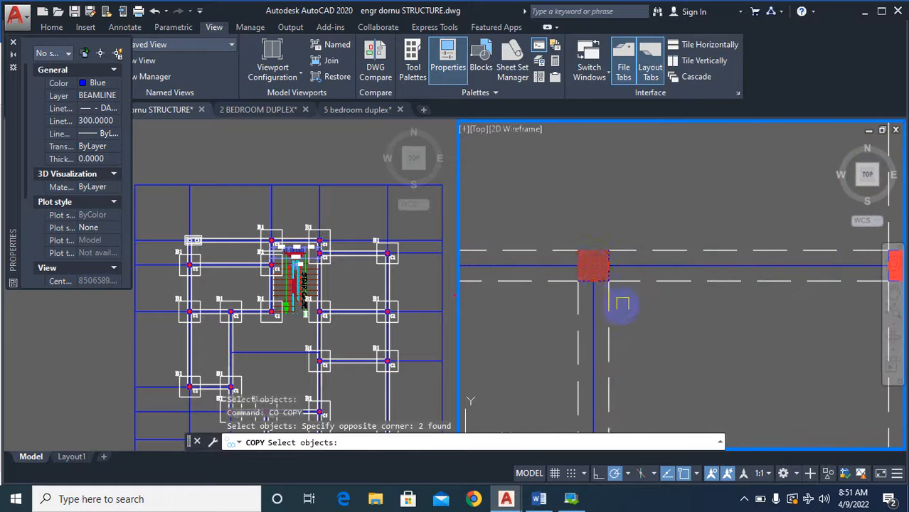
right_click(615, 302)
right_click(613, 301)
left_click(593, 266)
scroll(597, 263, "down", 6)
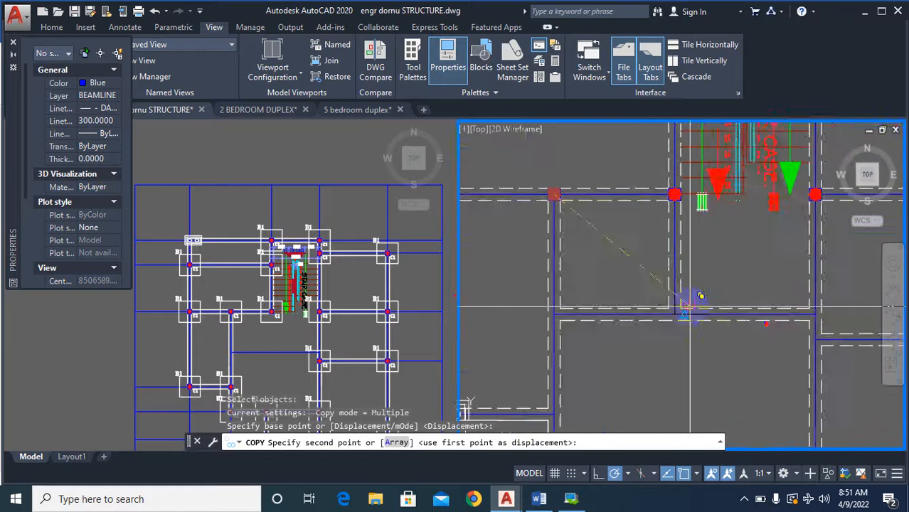
scroll(725, 334, "up", 3)
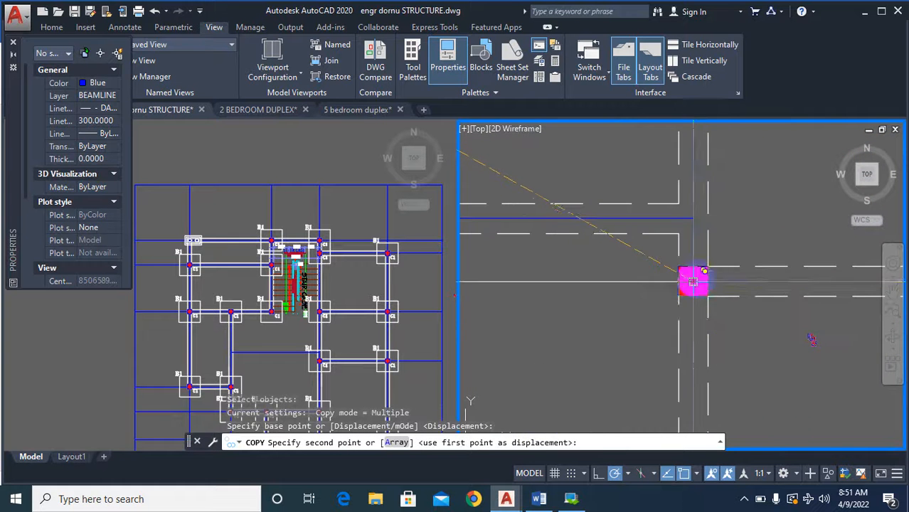
left_click(694, 281)
Place two more column copies, at the wall junction right of the lower-left double-circle column and the wall corner directly below, following the column base plan.
scroll(683, 285, "down", 5)
scroll(695, 347, "up", 5)
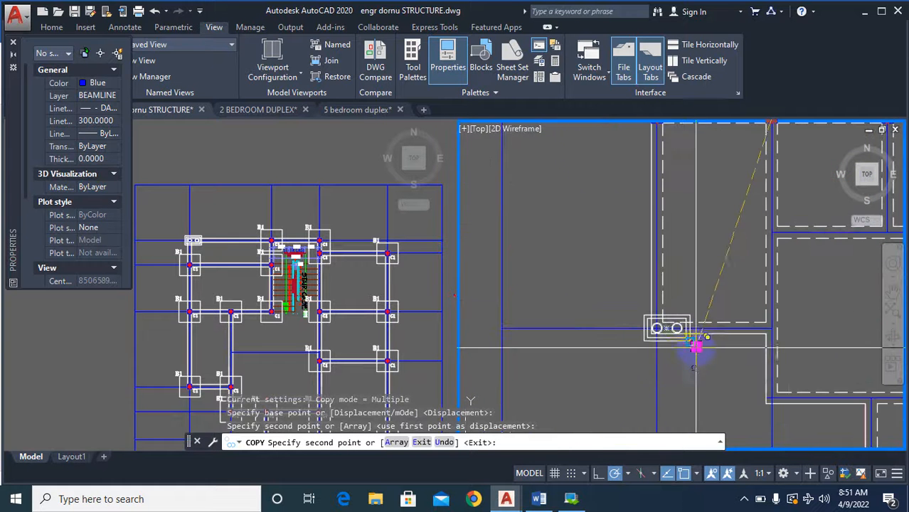
left_click(278, 342)
scroll(269, 347, "down", 4)
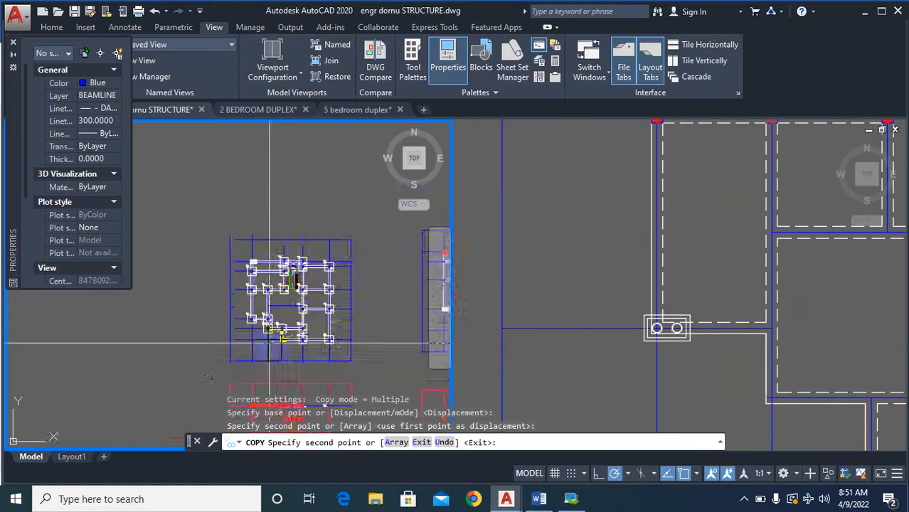
scroll(269, 347, "up", 5)
left_click(795, 334)
scroll(731, 327, "up", 5)
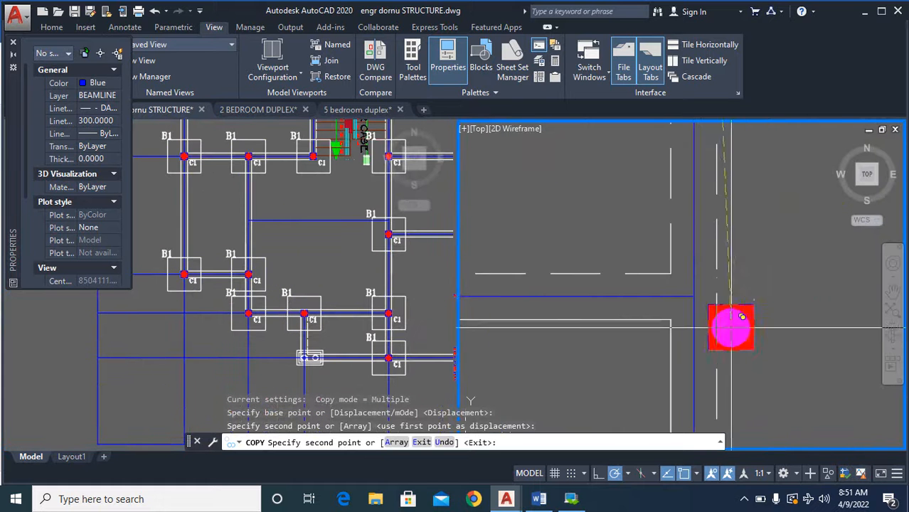
left_click(694, 296)
scroll(657, 269, "down", 5)
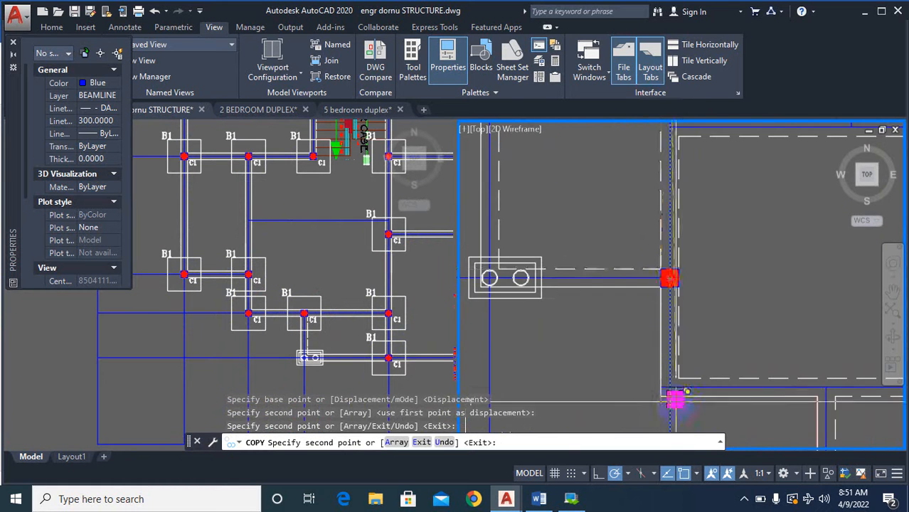
scroll(674, 387, "up", 3)
left_click(663, 379)
scroll(603, 357, "down", 4)
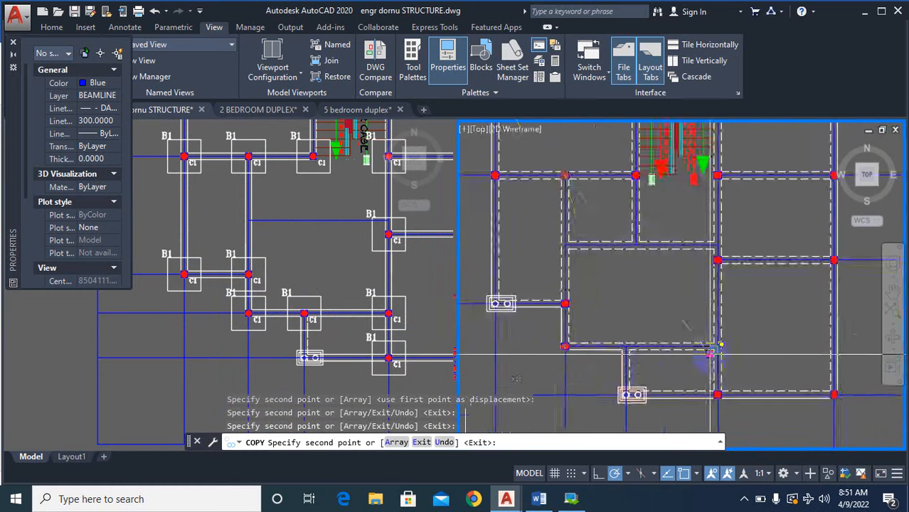
Place two more column copies, at the wall corner above the lower double-circle column and the wall junction directly right of it.
scroll(669, 371, "up", 5)
scroll(629, 350, "up", 3)
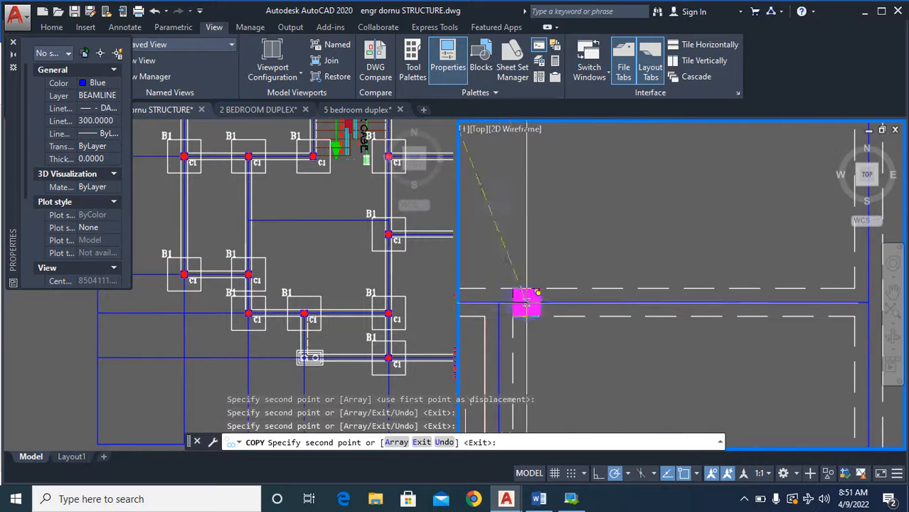
scroll(500, 300, "down", 4)
scroll(591, 295, "up", 4)
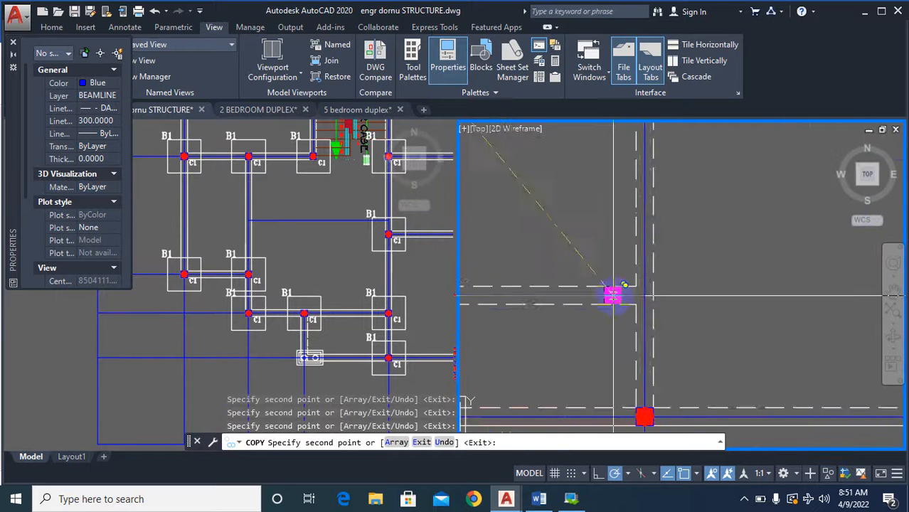
scroll(705, 314, "down", 4)
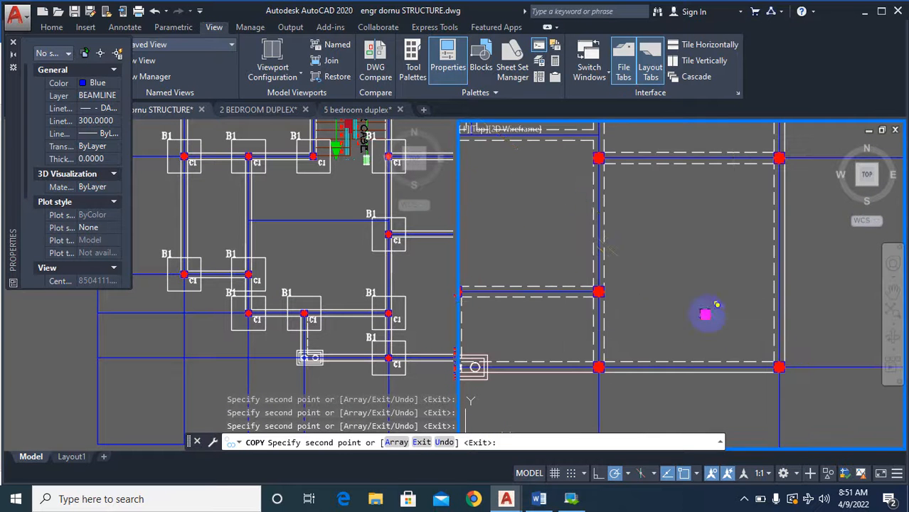
scroll(733, 319, "down", 2)
scroll(774, 329, "down", 3)
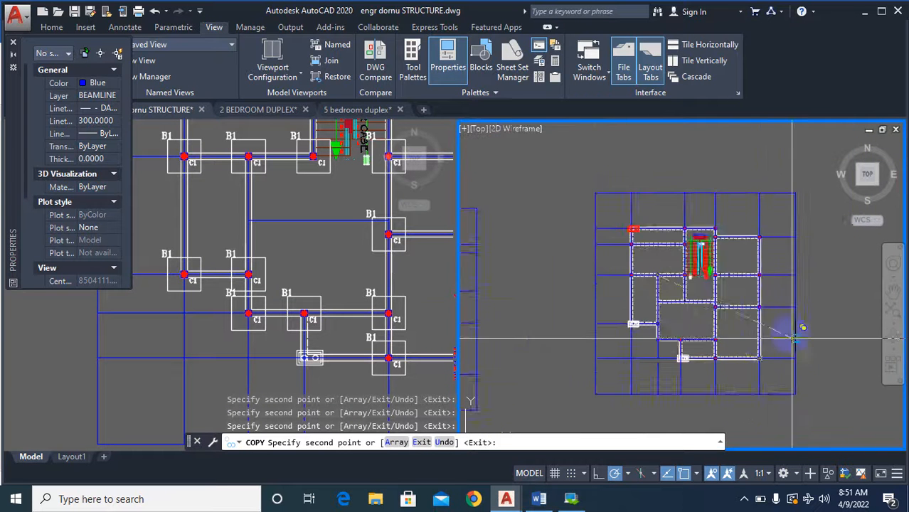
key("Escape")
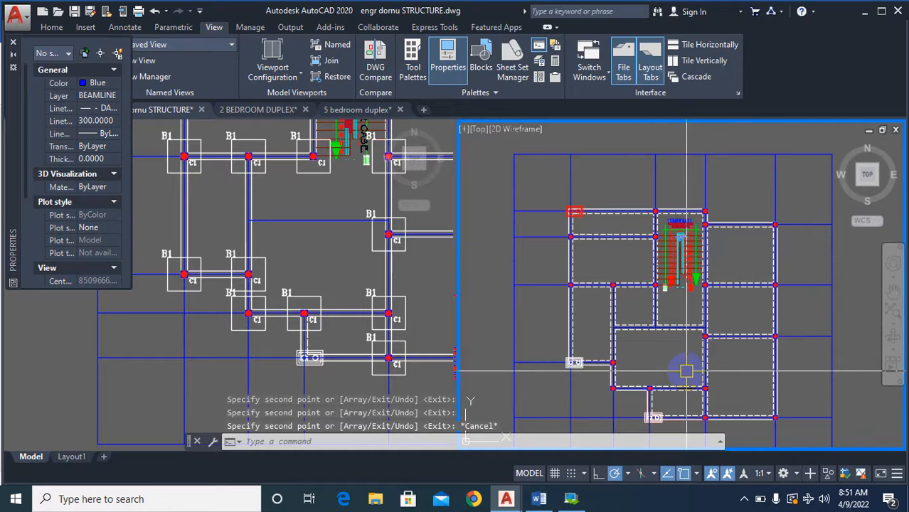
Compare the dashed-wall plan with the column base plan, examining the double-circle columns and the lower-left column in each.
scroll(605, 293, "up", 6)
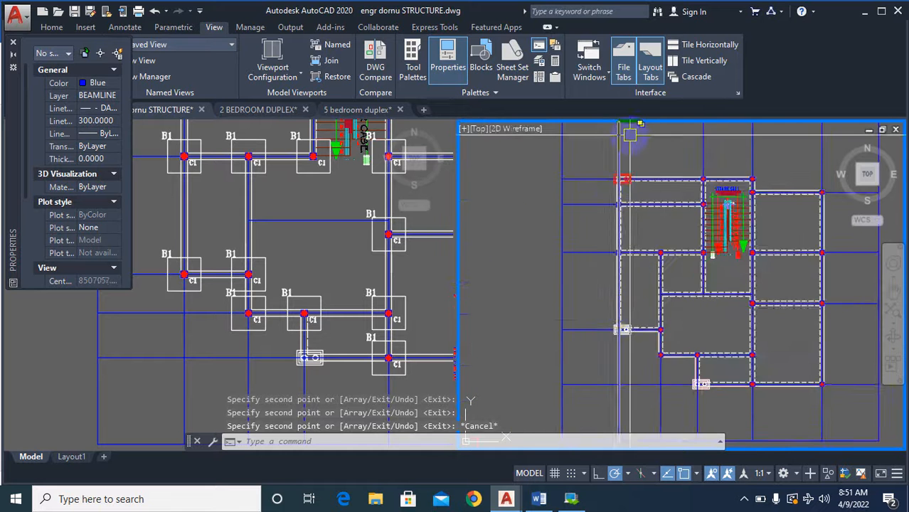
scroll(601, 285, "up", 1)
scroll(700, 285, "down", 5)
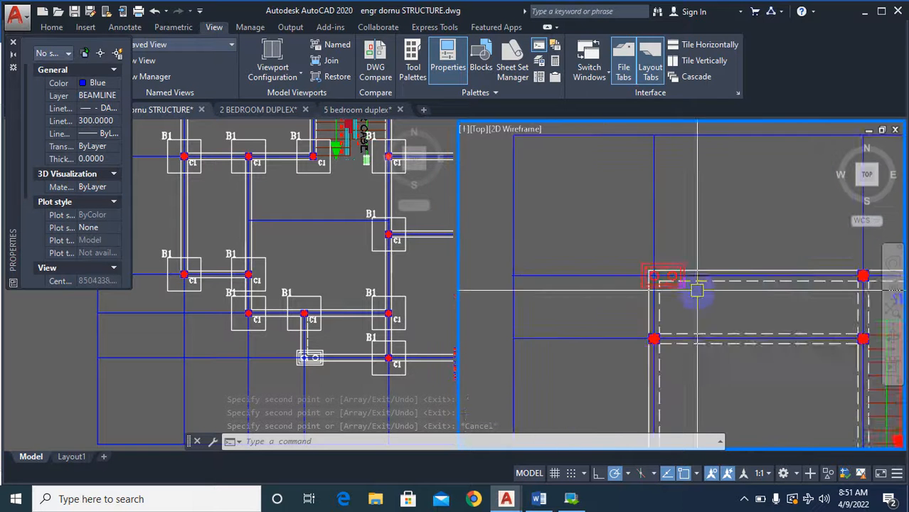
scroll(725, 285, "down", 5)
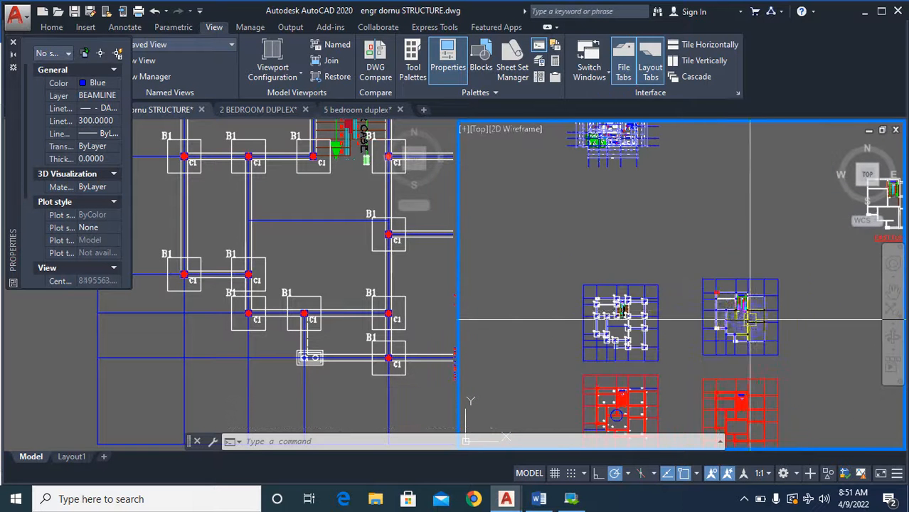
scroll(616, 331, "up", 2)
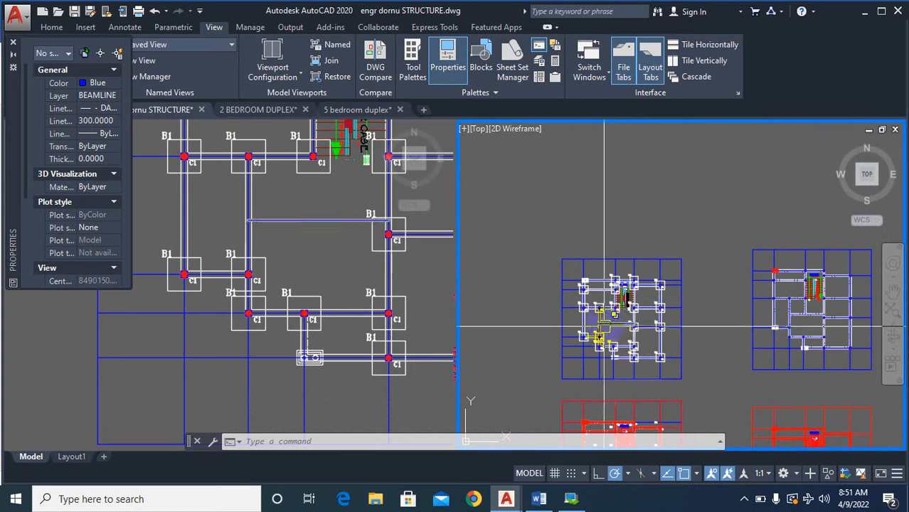
scroll(583, 334, "up", 3)
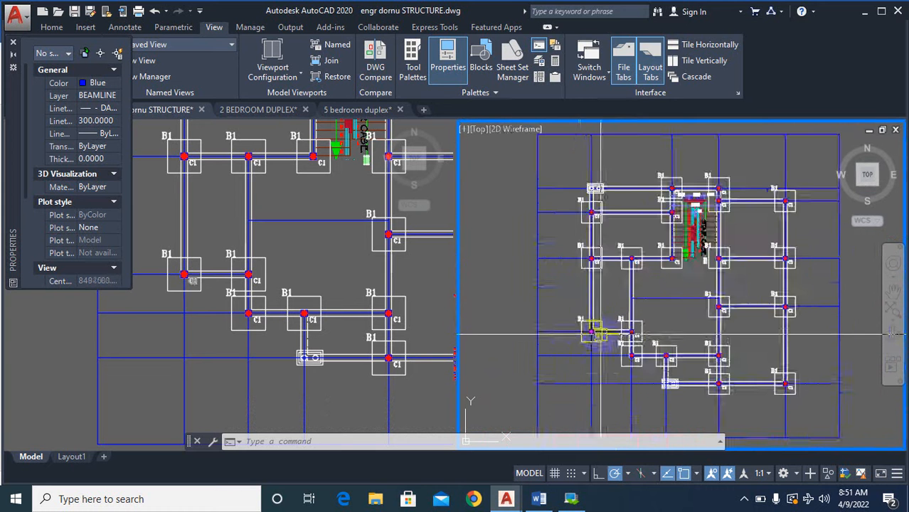
scroll(635, 302, "down", 6)
scroll(626, 302, "up", 3)
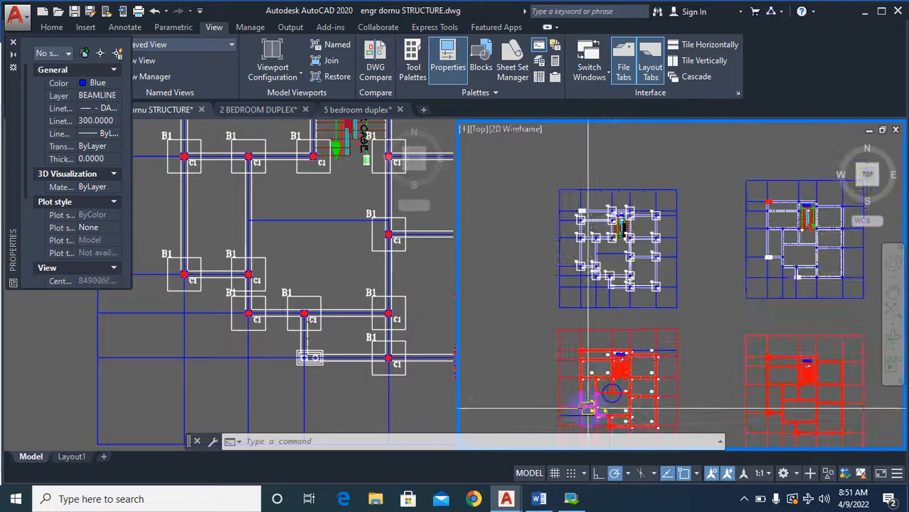
scroll(612, 298, "down", 2)
scroll(574, 299, "up", 3)
scroll(561, 302, "up", 5)
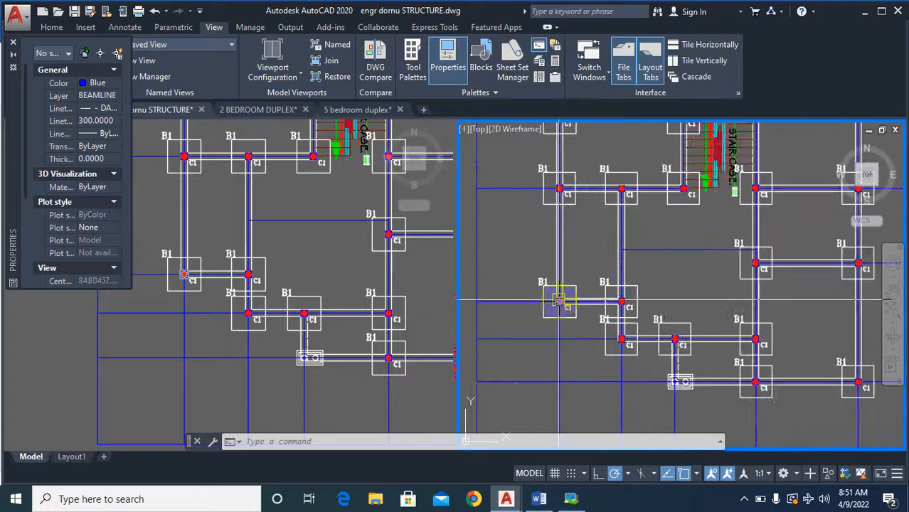
scroll(581, 327, "down", 5)
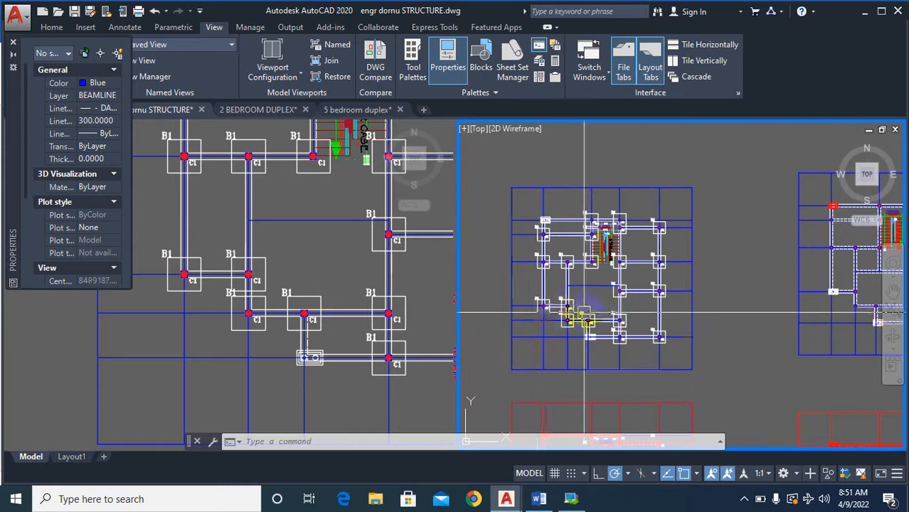
scroll(584, 313, "up", 5)
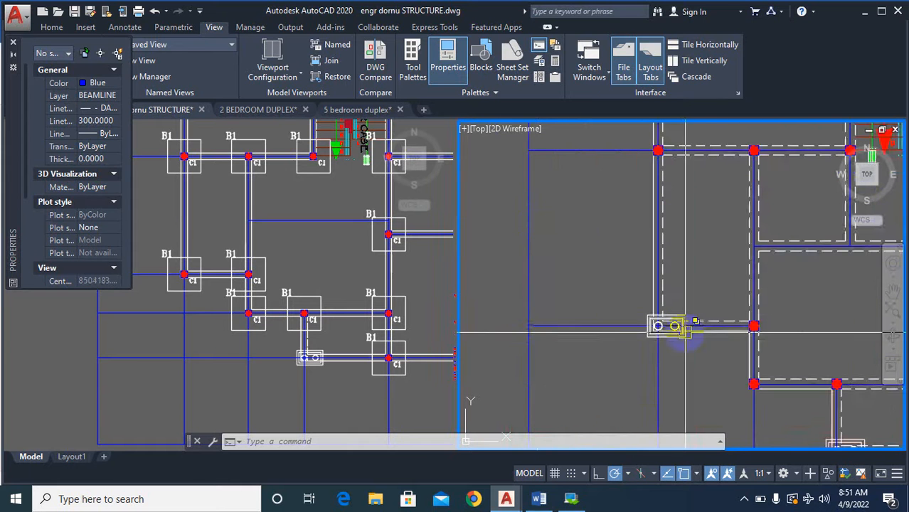
scroll(685, 331, "up", 3)
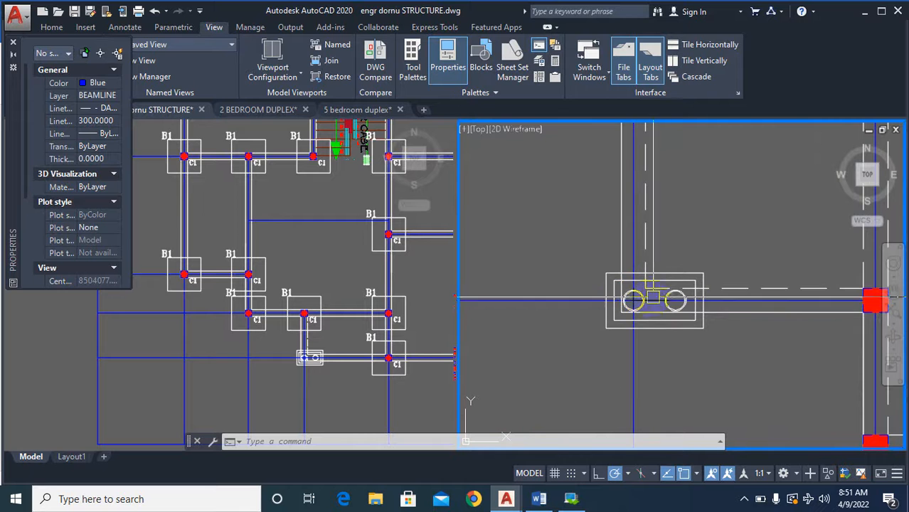
scroll(694, 299, "down", 6)
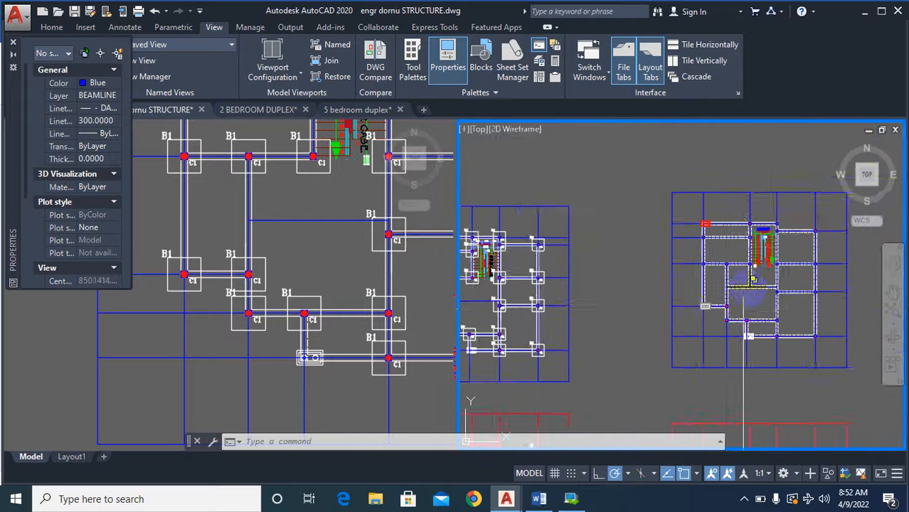
scroll(559, 300, "up", 5)
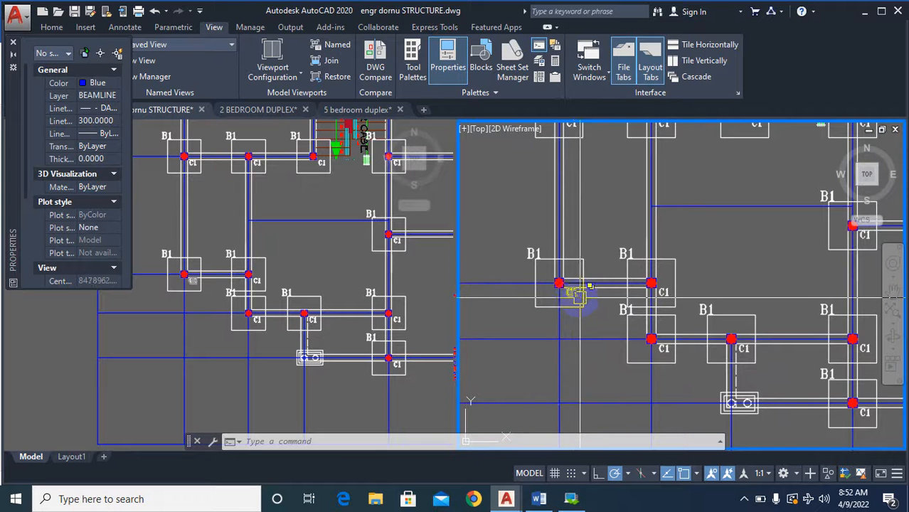
scroll(576, 293, "down", 4)
scroll(640, 284, "up", 2)
scroll(783, 278, "down", 5)
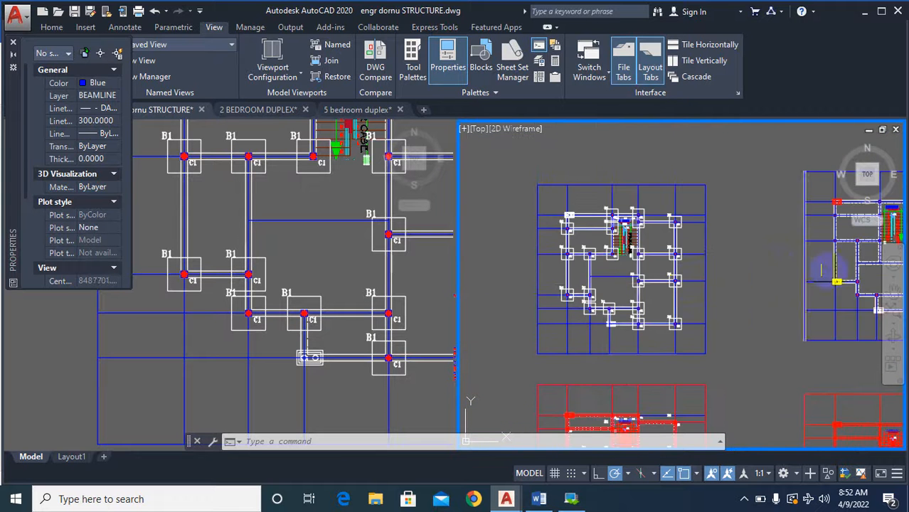
scroll(821, 271, "up", 4)
scroll(711, 299, "down", 5)
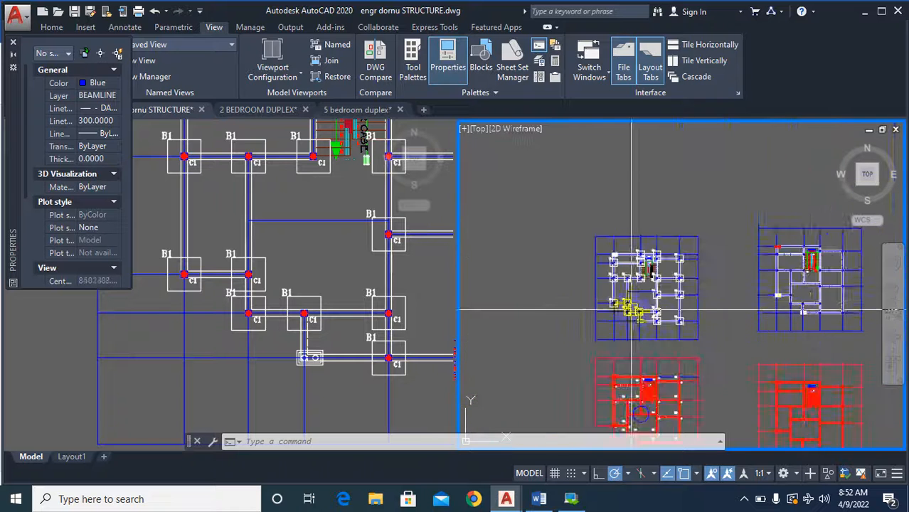
Change the column label at the lower-left column of the column base plan to C2.
scroll(631, 309, "up", 8)
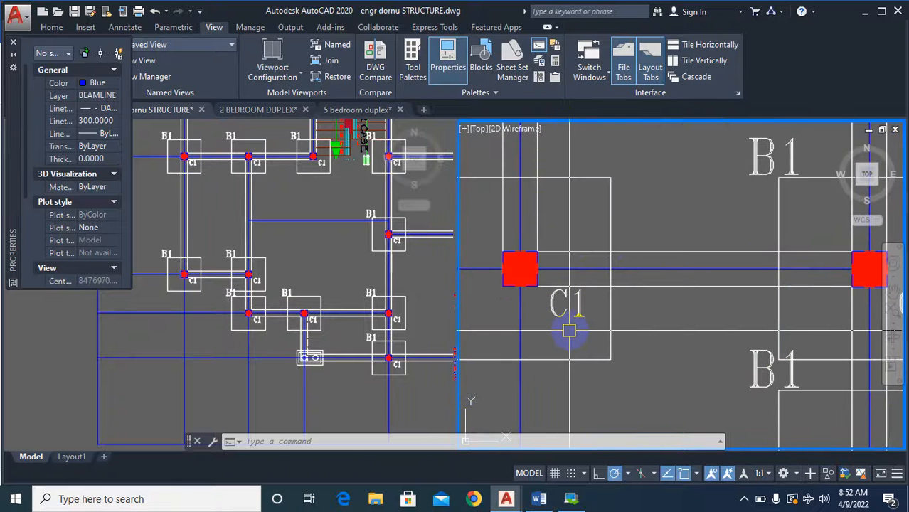
type("text")
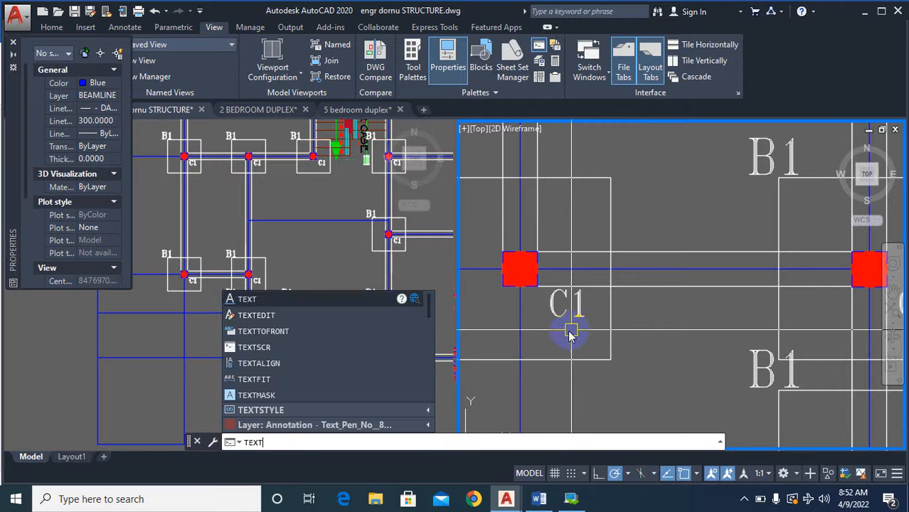
left_click(310, 322)
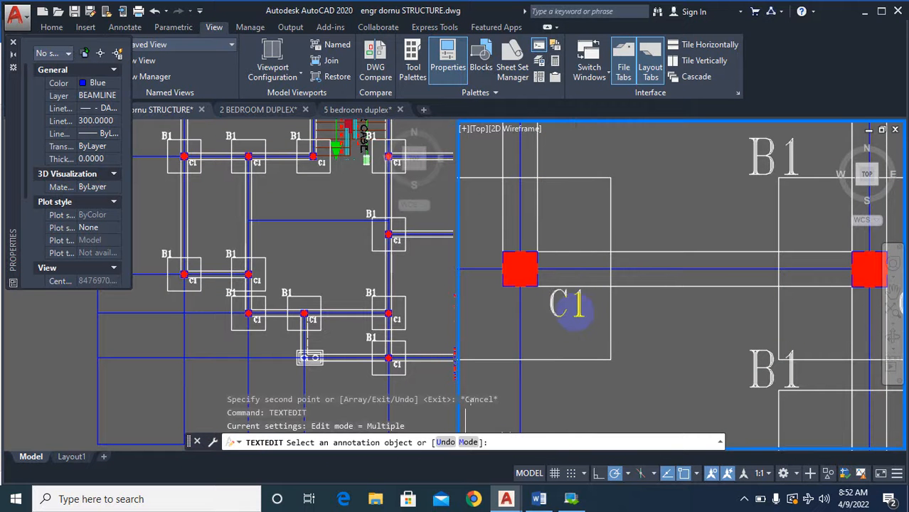
left_click(578, 315)
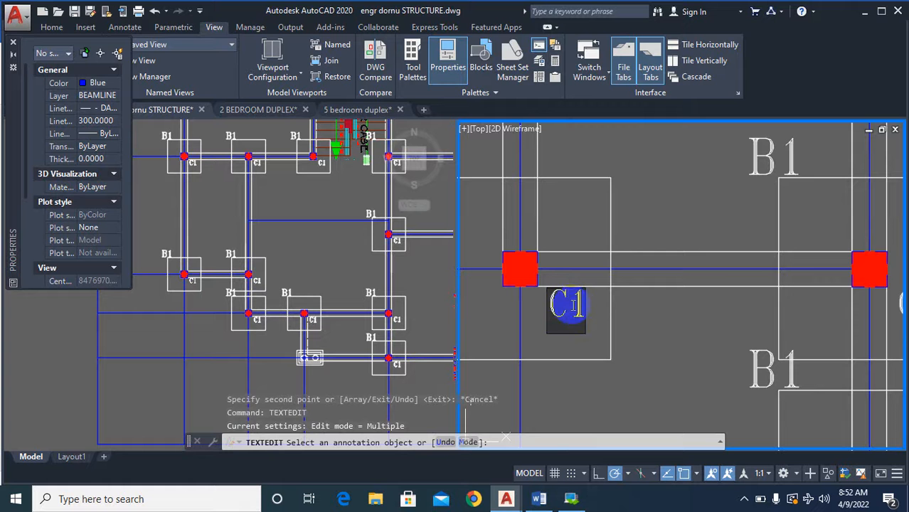
left_click(612, 319)
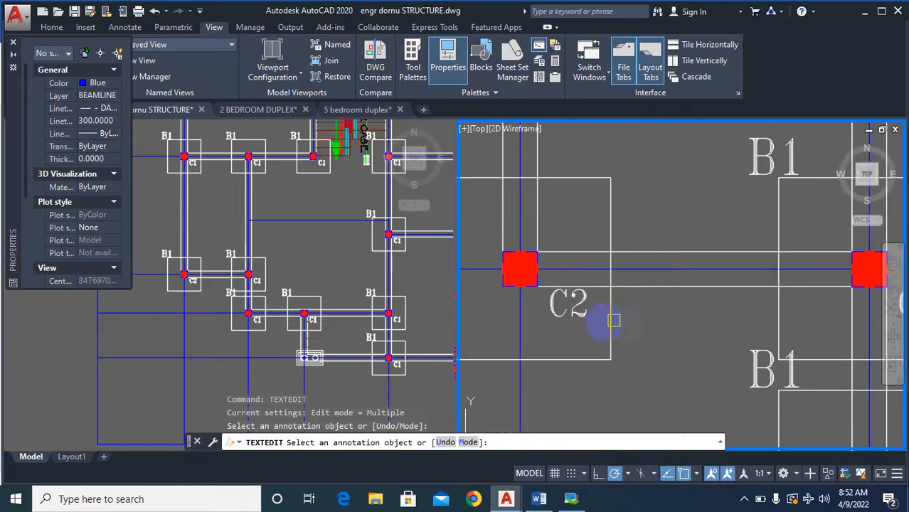
scroll(547, 333, "down", 6)
key("Escape")
Review the column base plan around the relabelled lower-left column and the double-circle columns for labelling.
scroll(553, 332, "up", 4)
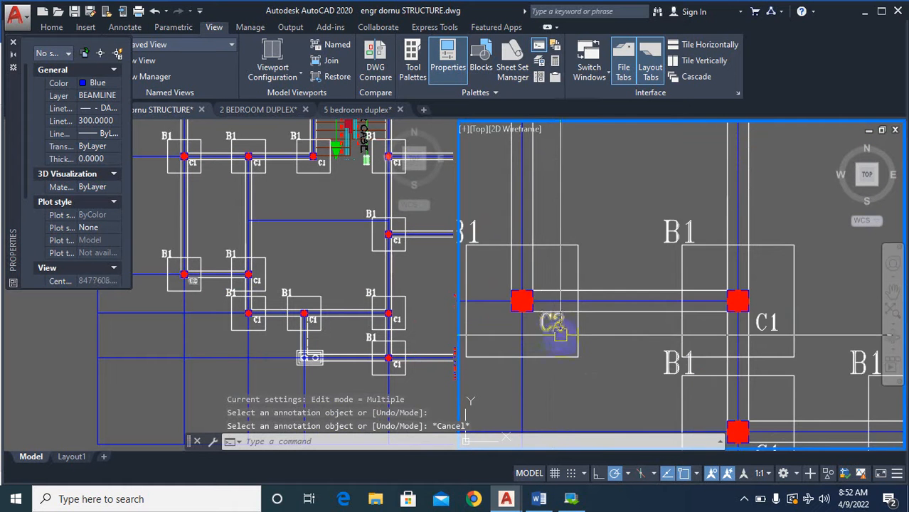
scroll(560, 331, "down", 6)
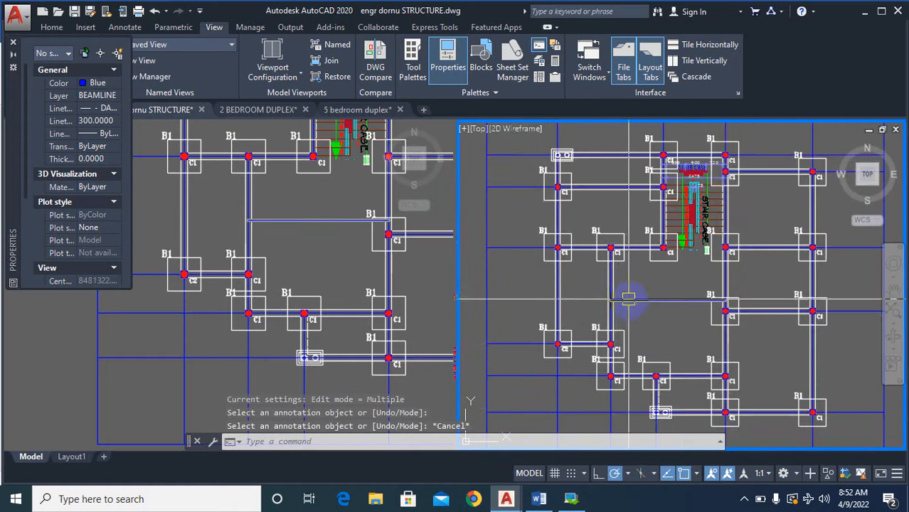
scroll(597, 261, "down", 2)
scroll(617, 367, "up", 2)
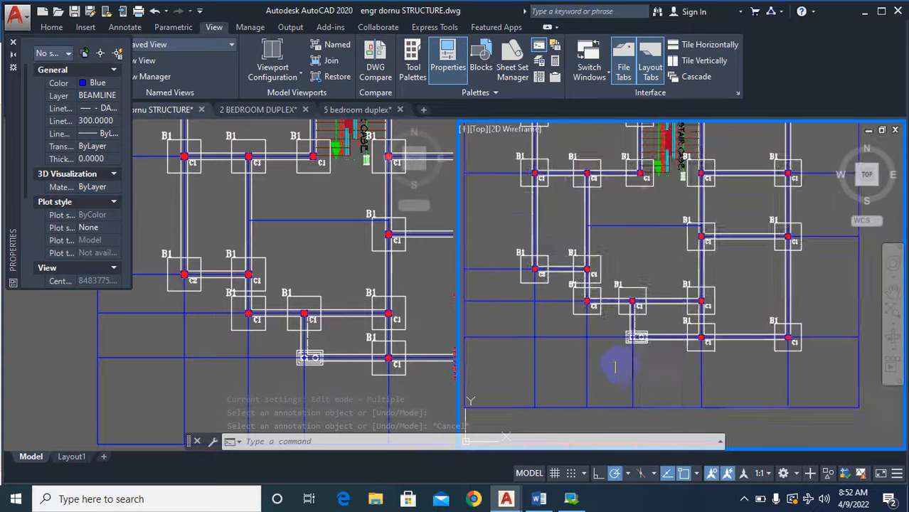
scroll(625, 352, "up", 4)
scroll(636, 342, "down", 6)
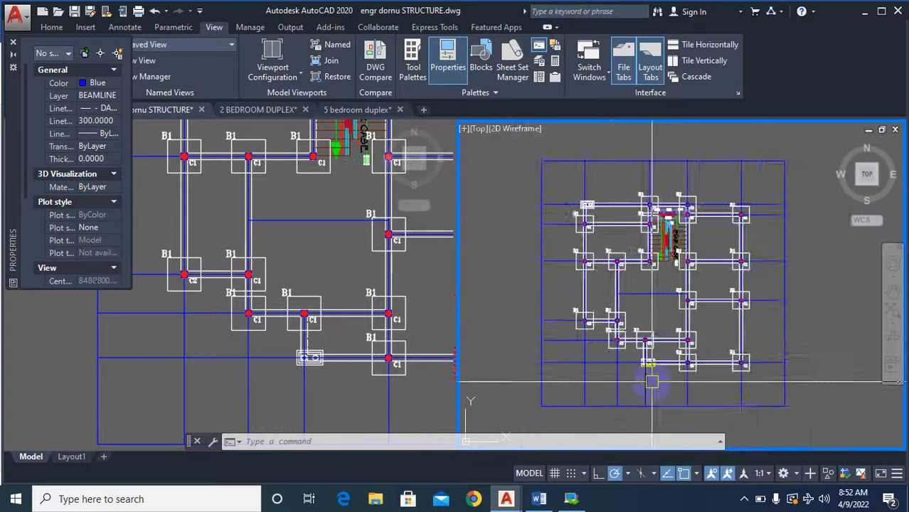
scroll(643, 370, "up", 3)
scroll(609, 297, "down", 3)
Copy the C2 label from the lower-left column to just below the upper-left double-circle column in the column base plan.
type("co")
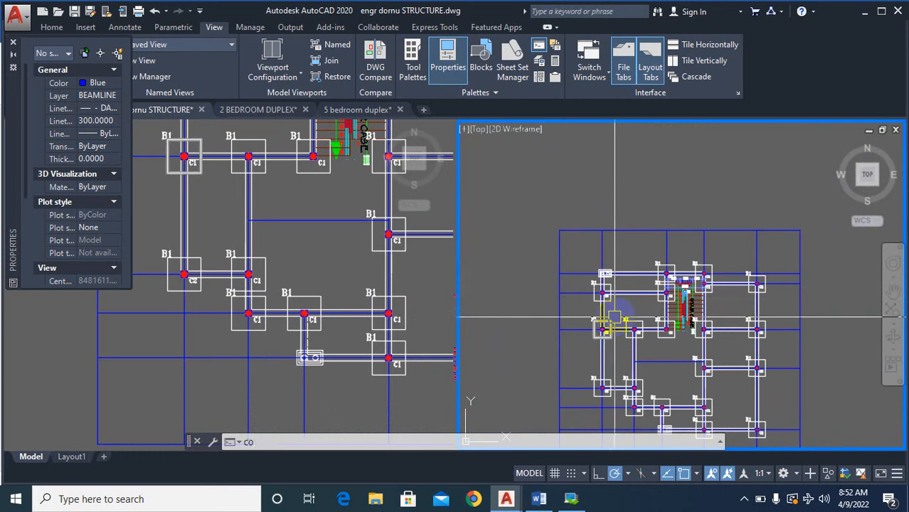
key("Return")
scroll(610, 388, "up", 2)
scroll(610, 407, "up", 4)
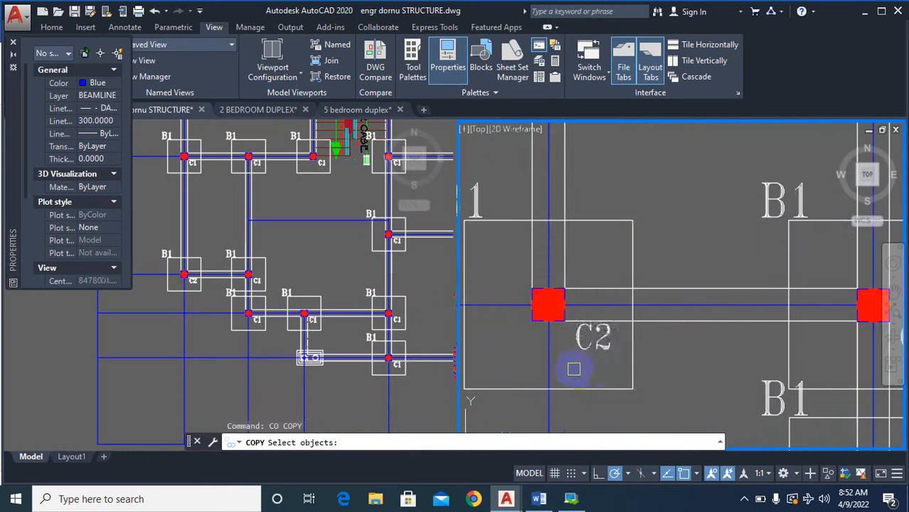
left_click(594, 347)
key("Return")
left_click(586, 363)
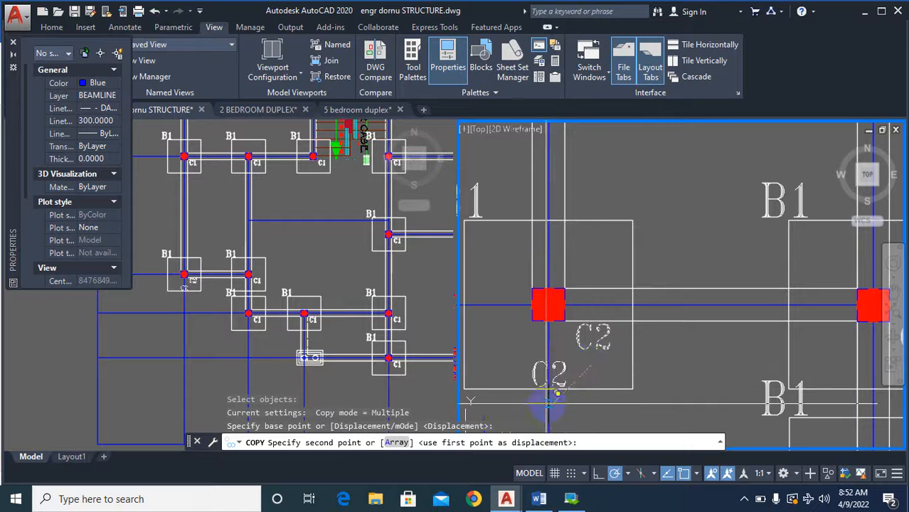
scroll(562, 206, "down", 5)
scroll(554, 212, "up", 5)
scroll(554, 211, "up", 3)
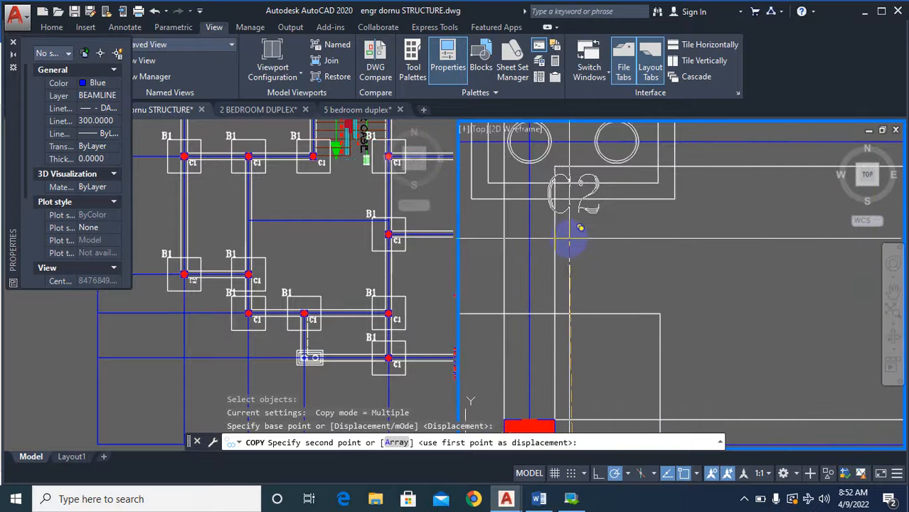
left_click(591, 182)
key("Escape")
Change the copied C2 label below the upper-left double-circle column of the column base plan to C3.
scroll(591, 182, "up", 4)
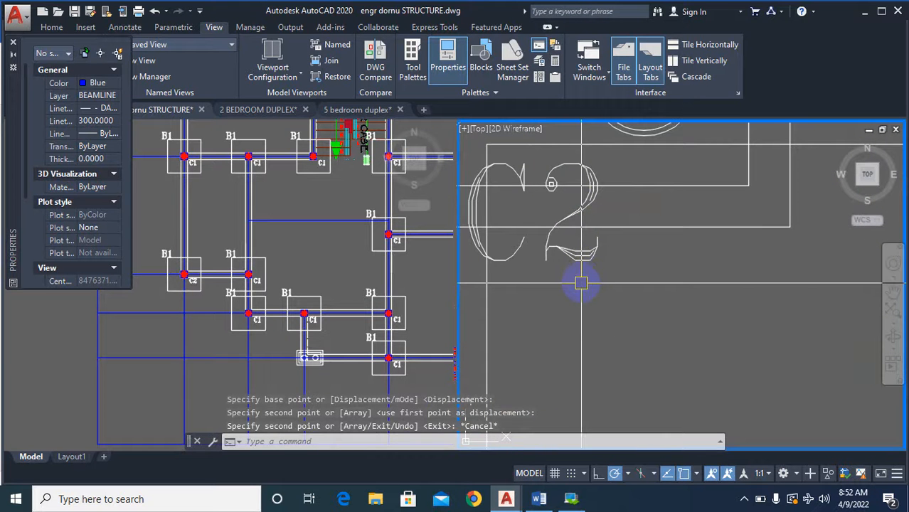
type("TEXTEDIT")
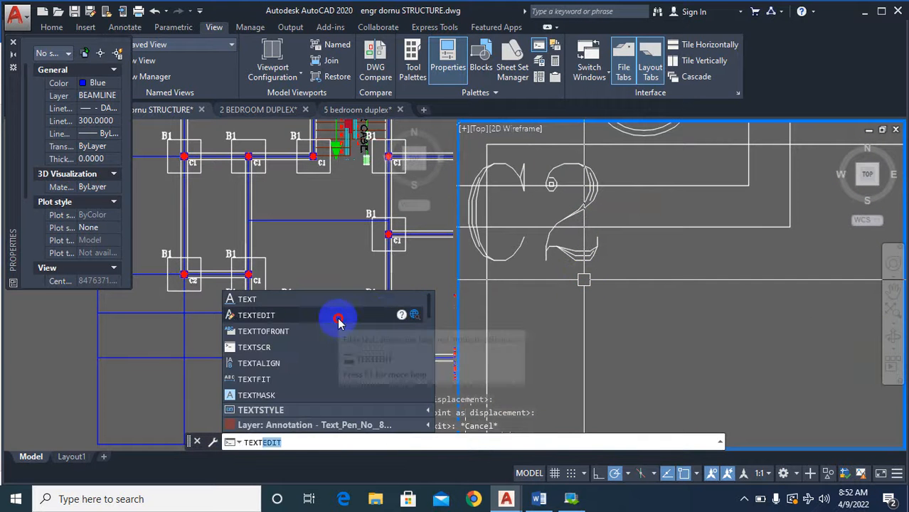
left_click(341, 315)
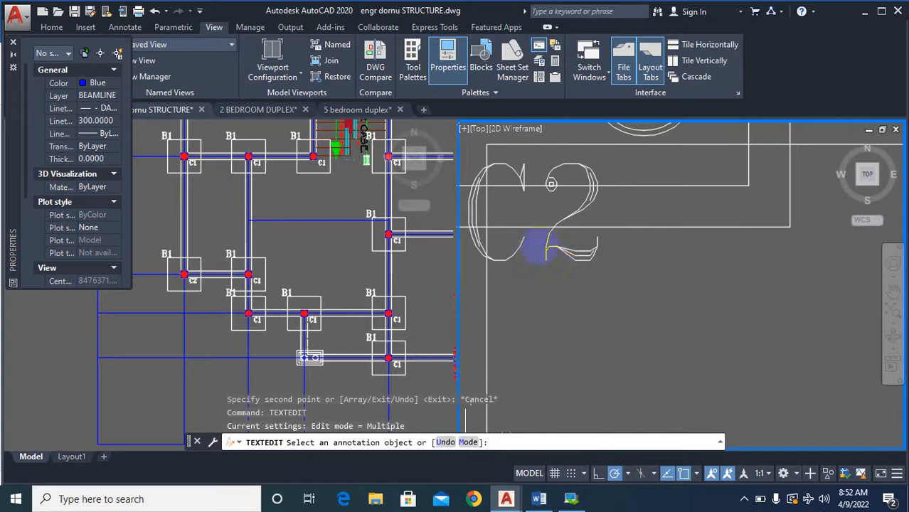
left_click(541, 249)
left_click_drag(543, 228, 627, 214)
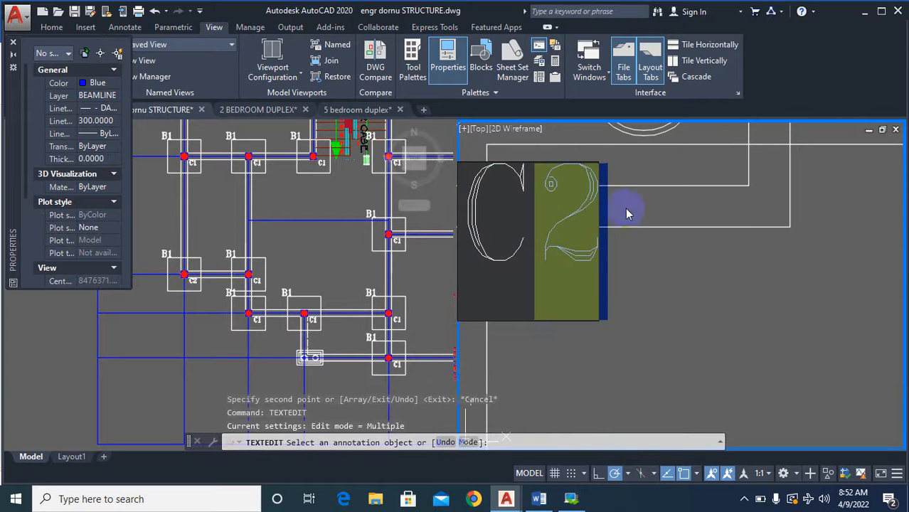
type("3")
left_click(630, 289)
key("Escape")
key("Escape")
key("Escape")
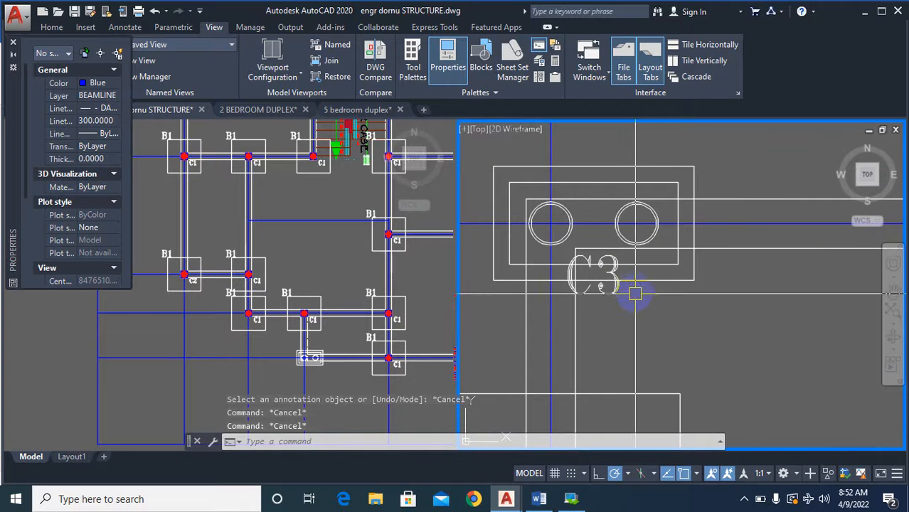
Copy the C3 label a short distance across so the second circle of the upper-left double-circle column is also labelled.
type("co")
key("Return")
key("Return")
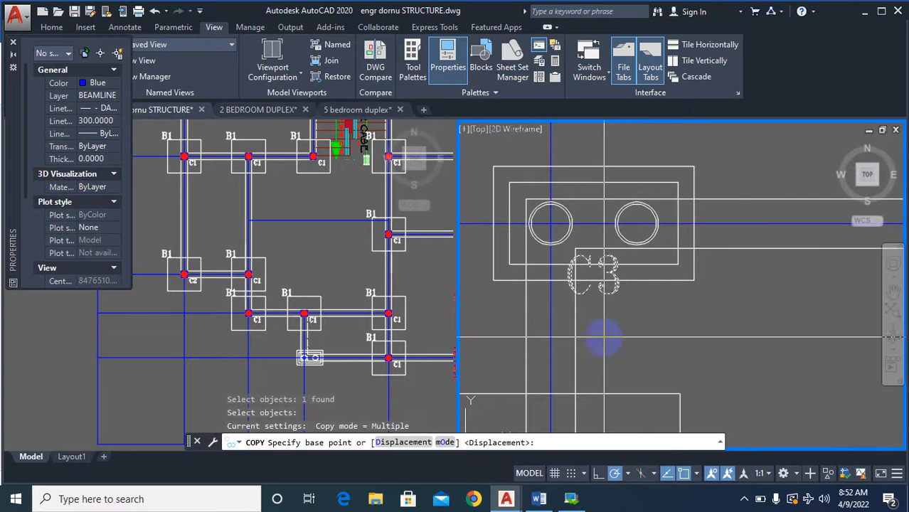
left_click(605, 334)
key("Escape")
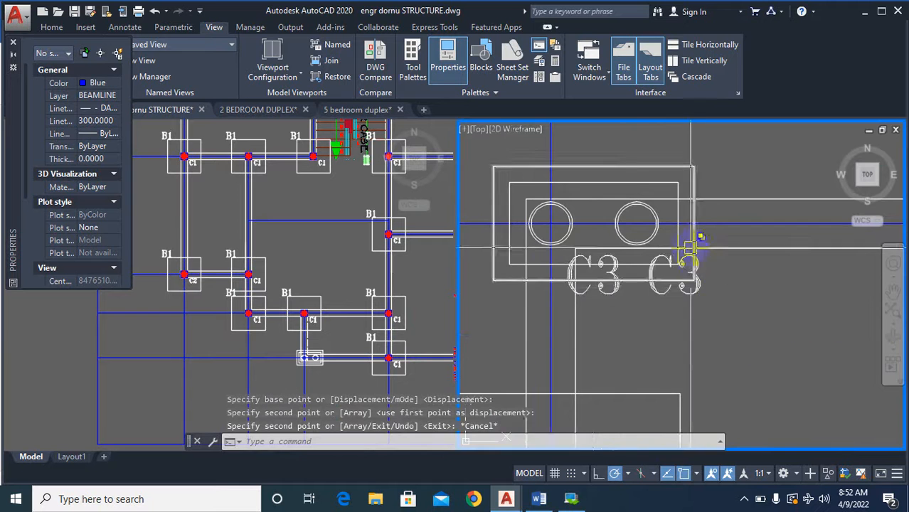
Examine the architectural floor plans, comparing the double-circle column at the sitout corner with the WC/bath corner on the other floor.
scroll(636, 217, "down", 4)
scroll(602, 200, "down", 7)
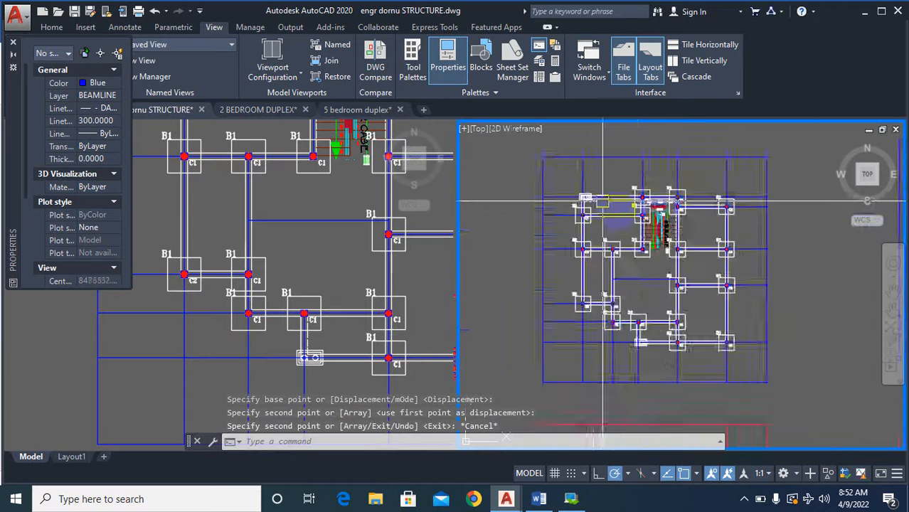
scroll(665, 331, "up", 7)
scroll(668, 313, "down", 10)
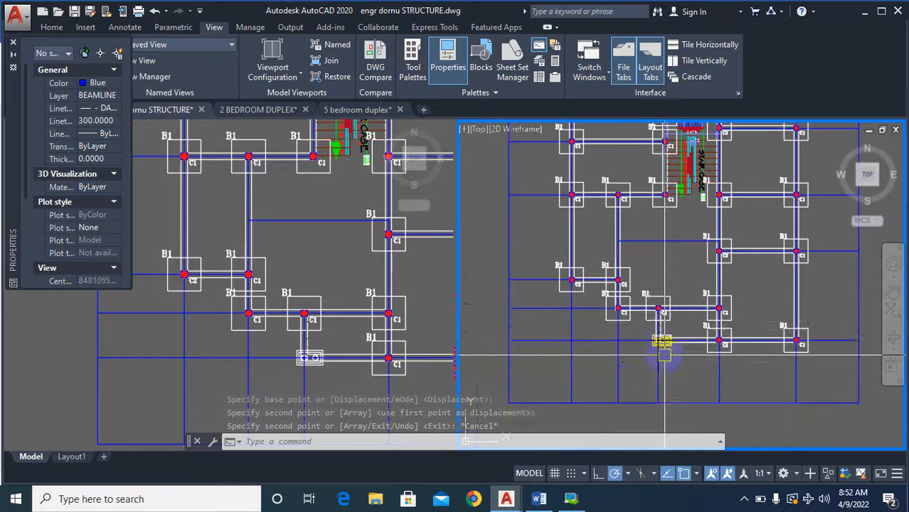
scroll(638, 356, "up", 10)
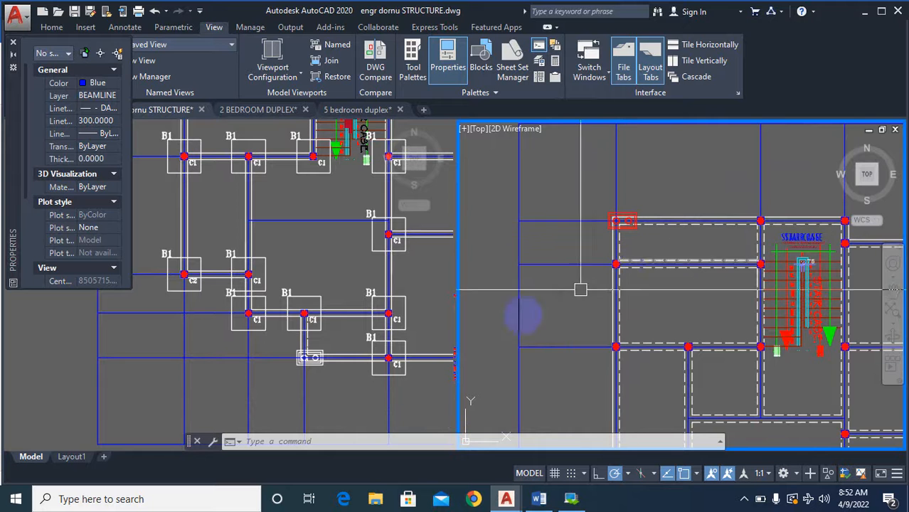
left_click(398, 302)
scroll(398, 303, "down", 15)
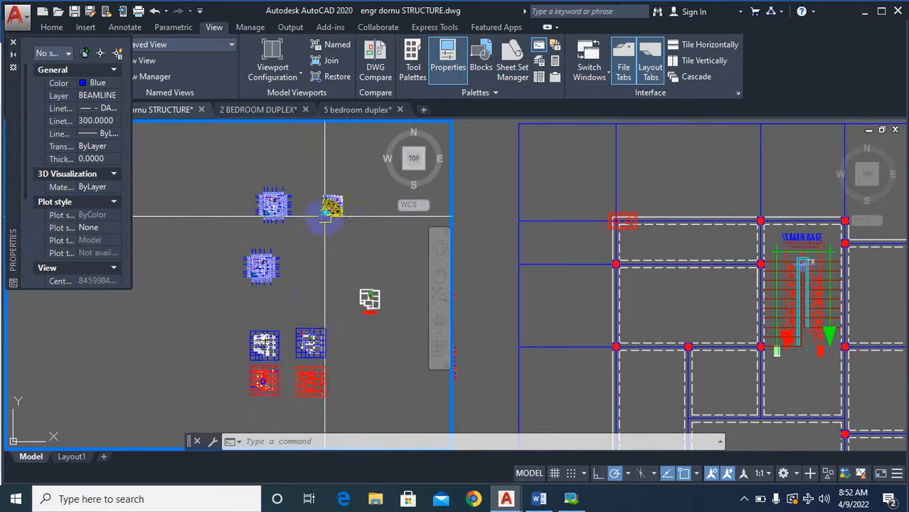
scroll(341, 188, "up", 12)
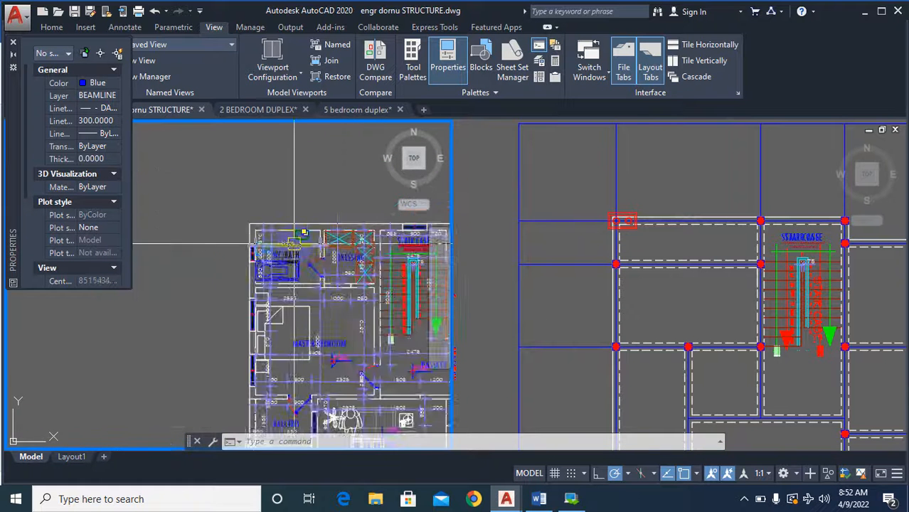
scroll(273, 218, "down", 2)
scroll(246, 208, "up", 1)
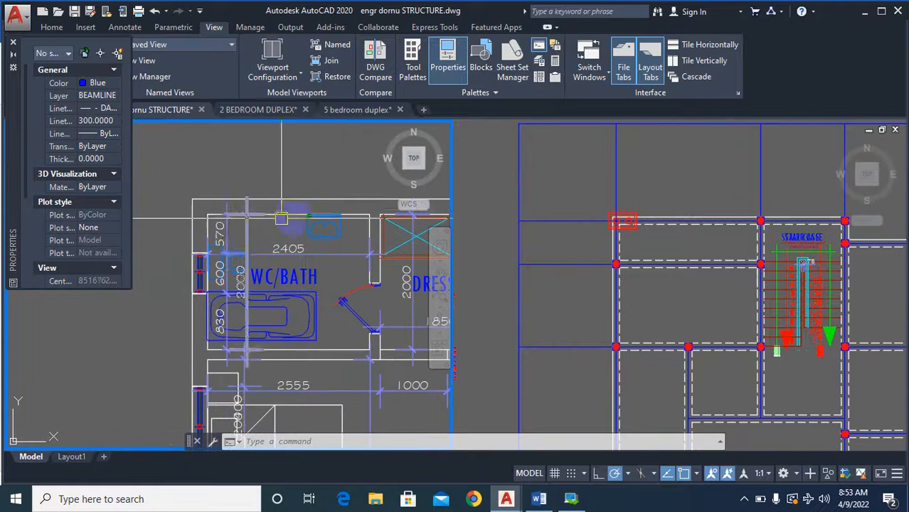
scroll(270, 249, "down", 6)
scroll(269, 249, "up", 8)
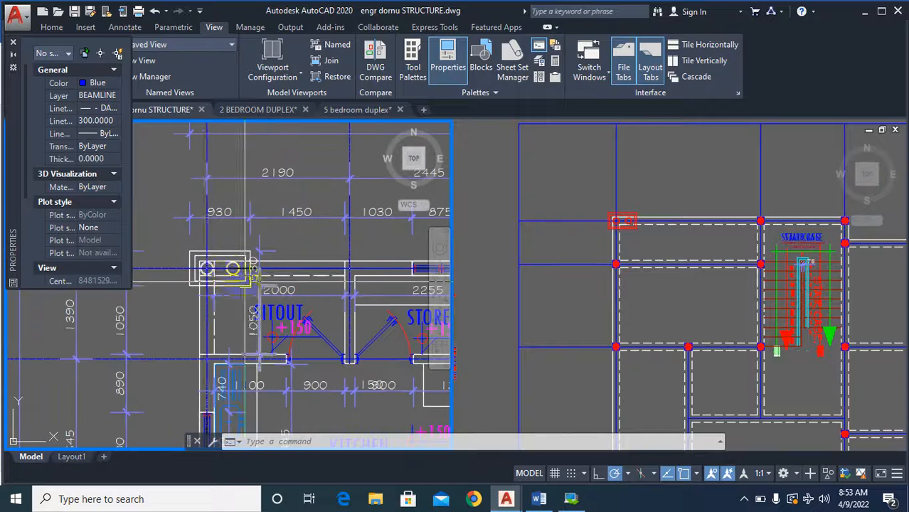
scroll(206, 267, "down", 6)
scroll(373, 243, "up", 1)
scroll(373, 244, "up", 5)
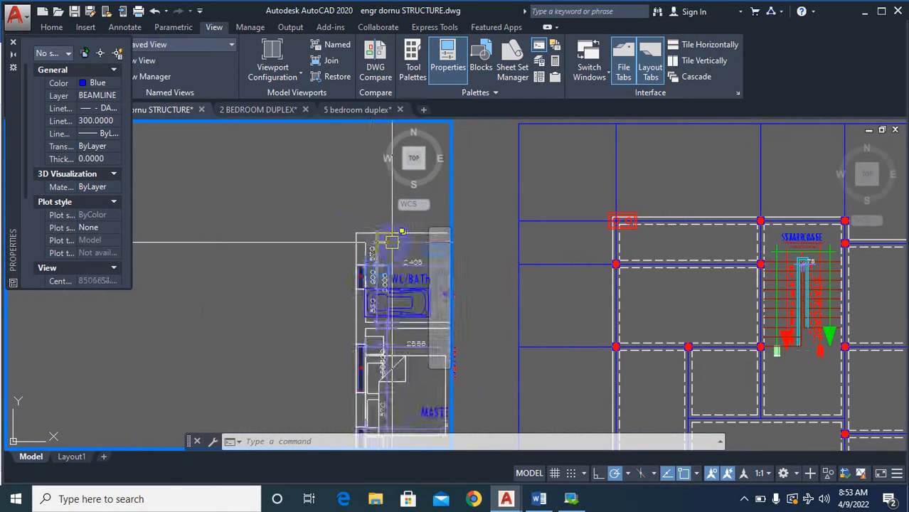
scroll(313, 235, "down", 2)
scroll(298, 226, "up", 2)
scroll(298, 227, "down", 7)
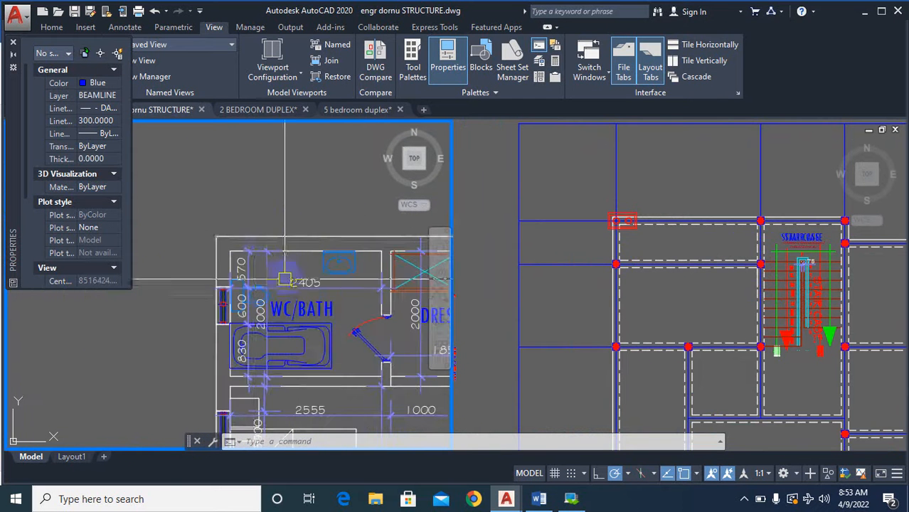
scroll(224, 274, "up", 4)
scroll(223, 274, "up", 5)
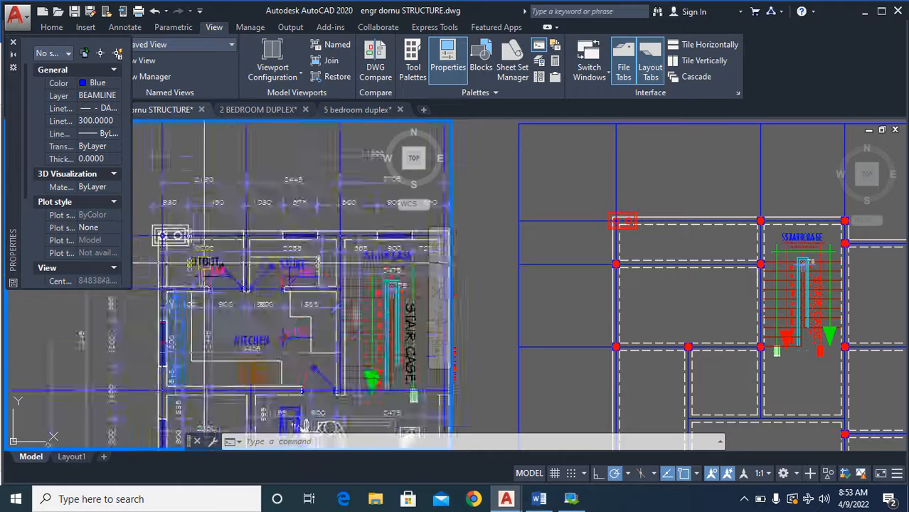
scroll(259, 273, "down", 1)
scroll(259, 273, "down", 7)
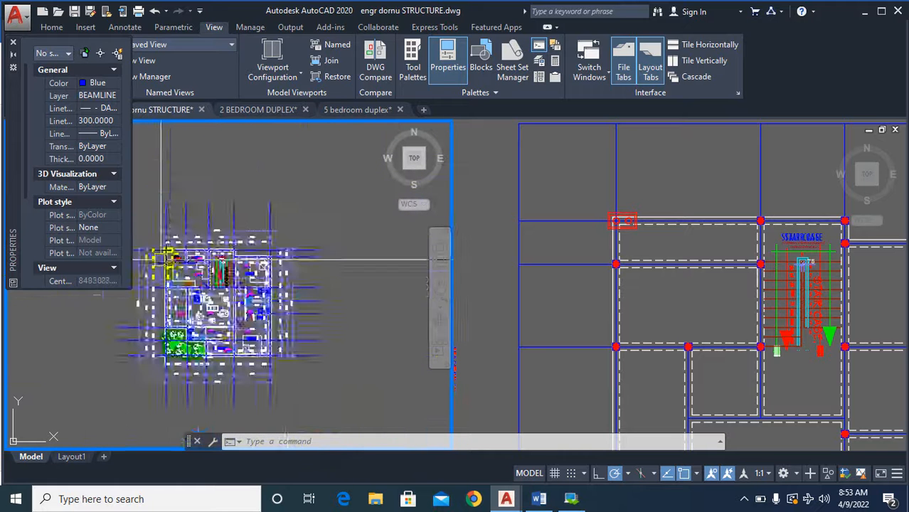
scroll(318, 276, "up", 5)
scroll(242, 260, "up", 3)
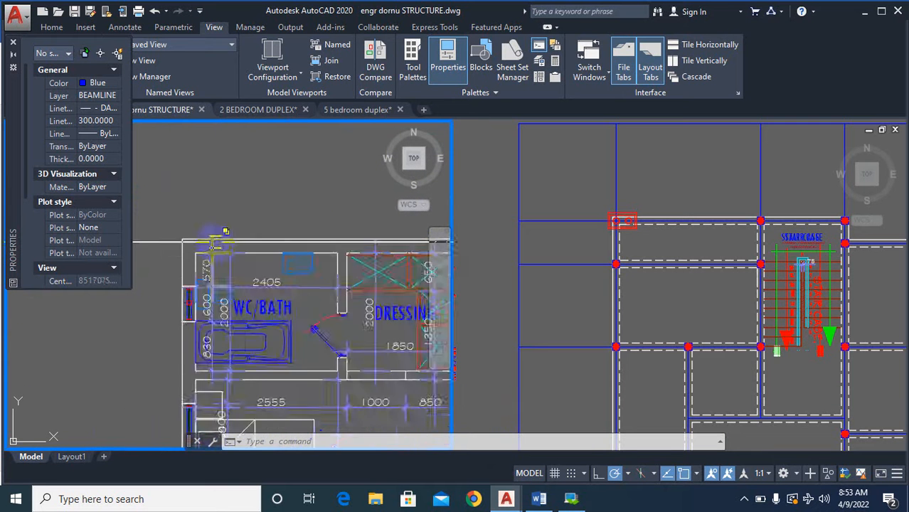
Erase the red double-circle column at the upper-left corner of the dashed-wall plan.
left_click(649, 258)
scroll(640, 284, "up", 6)
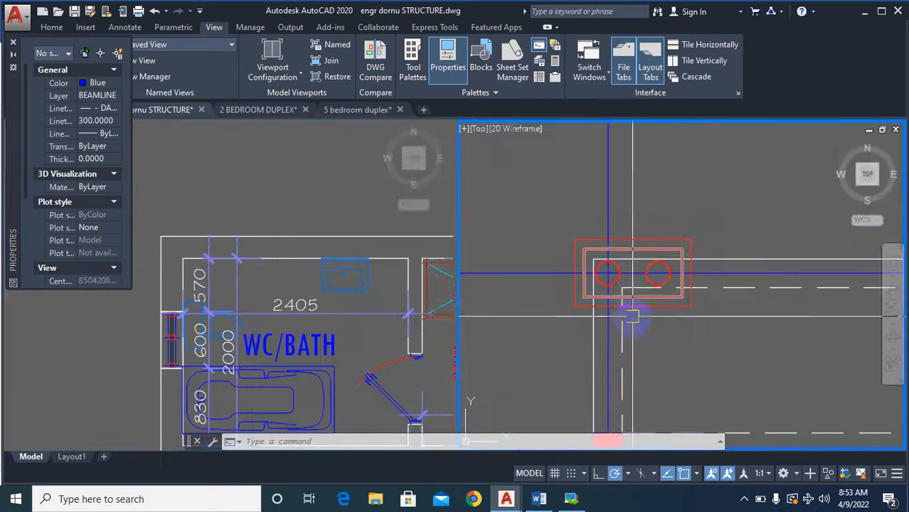
type("e")
key("Return")
left_click(734, 343)
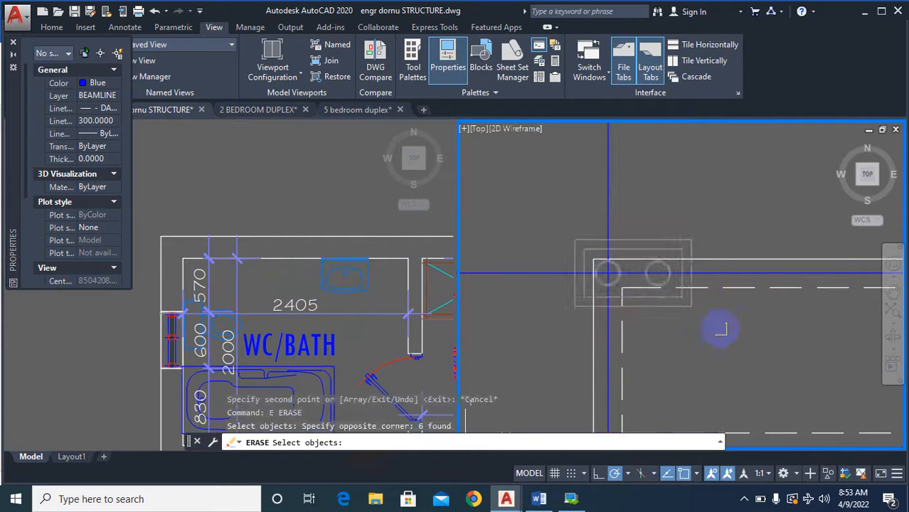
Copy the red square column beside the staircase's upper-left corner to the gridline intersection at the dashed-wall plan's upper-left corner.
scroll(701, 316, "down", 6)
scroll(732, 282, "up", 7)
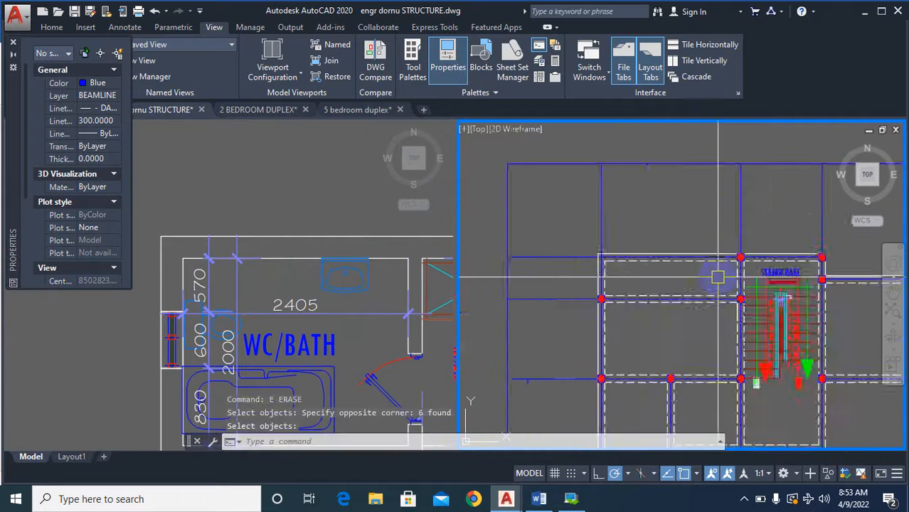
type("co")
key("Return")
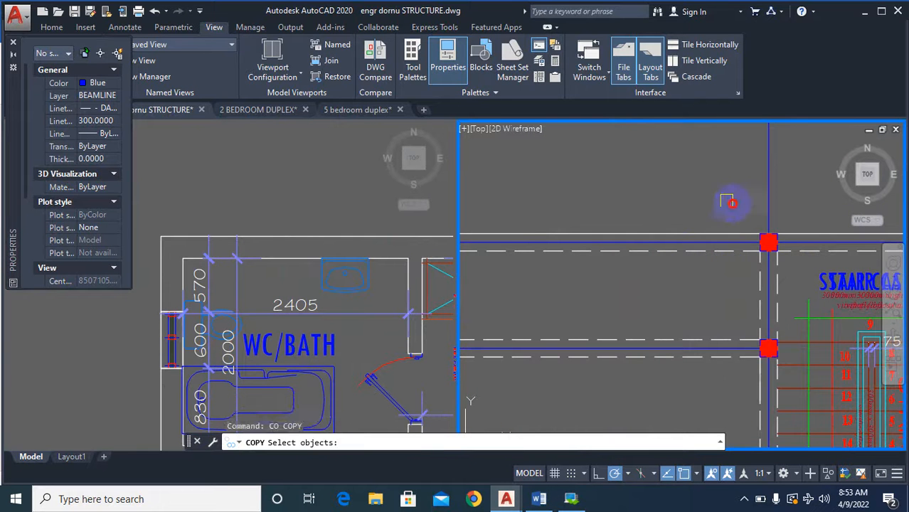
left_click(726, 197)
left_click(799, 270)
key("Return")
scroll(783, 252, "up", 3)
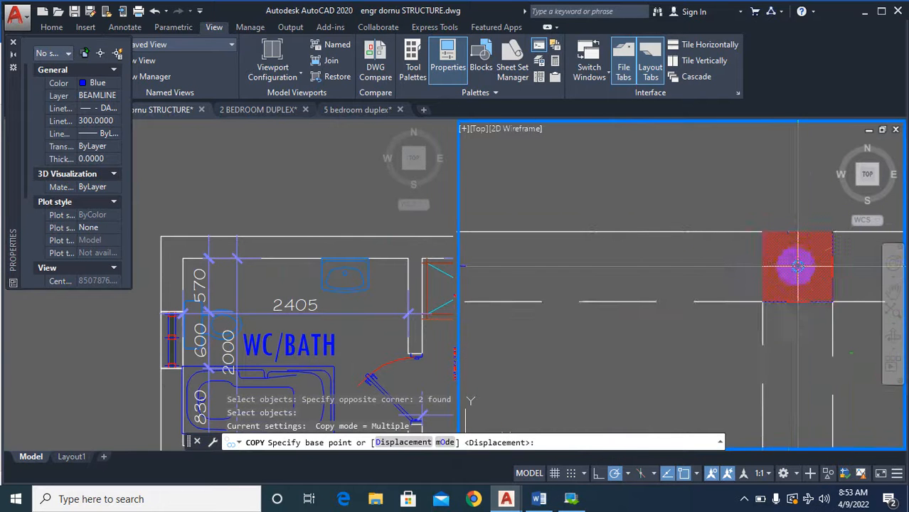
left_click(798, 267)
scroll(712, 264, "down", 3)
scroll(591, 258, "up", 4)
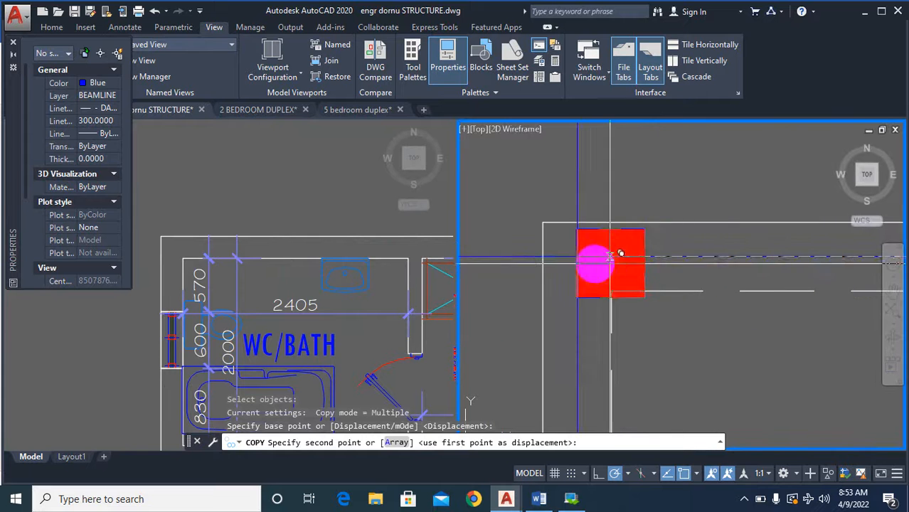
left_click(582, 260)
scroll(669, 178, "down", 4)
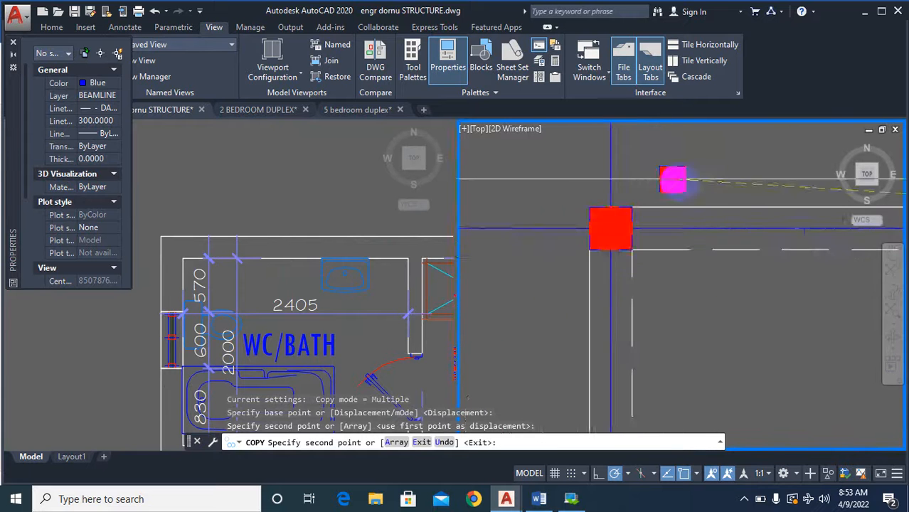
key("Escape")
Copy a C3 label from the column base plan to just below the upper-left corner column of the dashed-wall plan.
scroll(711, 249, "down", 3)
scroll(640, 242, "up", 3)
scroll(605, 239, "down", 3)
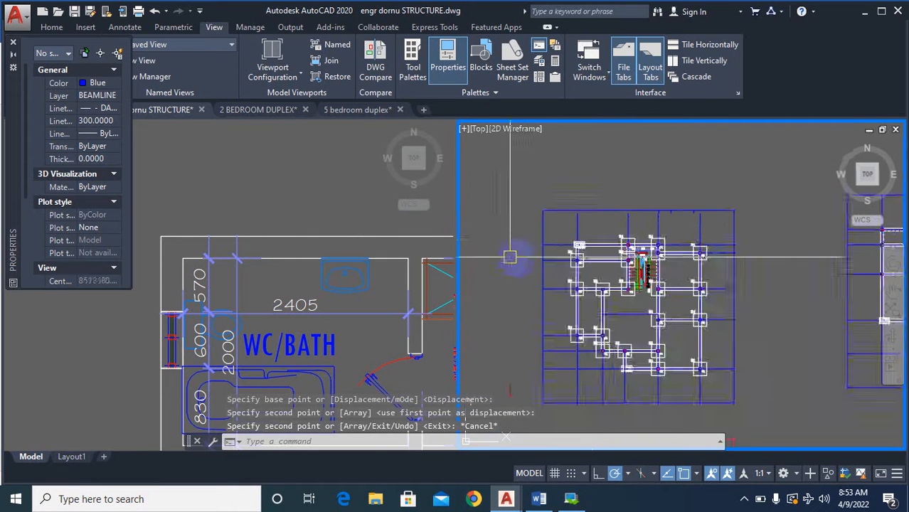
scroll(586, 235, "up", 6)
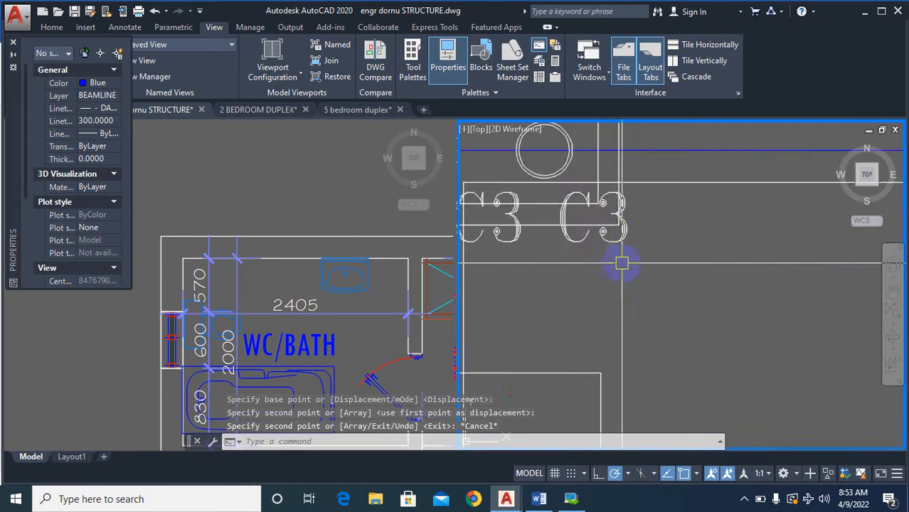
type("co")
key("Return")
left_click(623, 229)
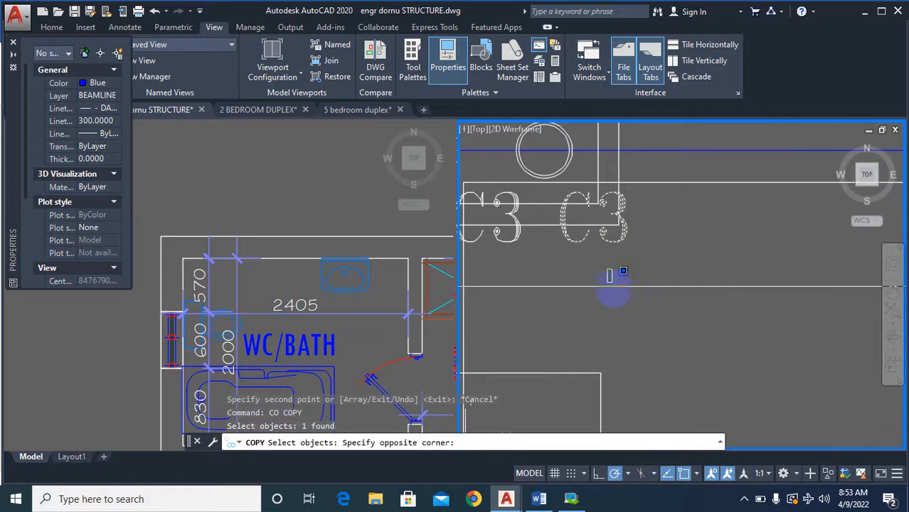
left_click(623, 222)
left_click(628, 252)
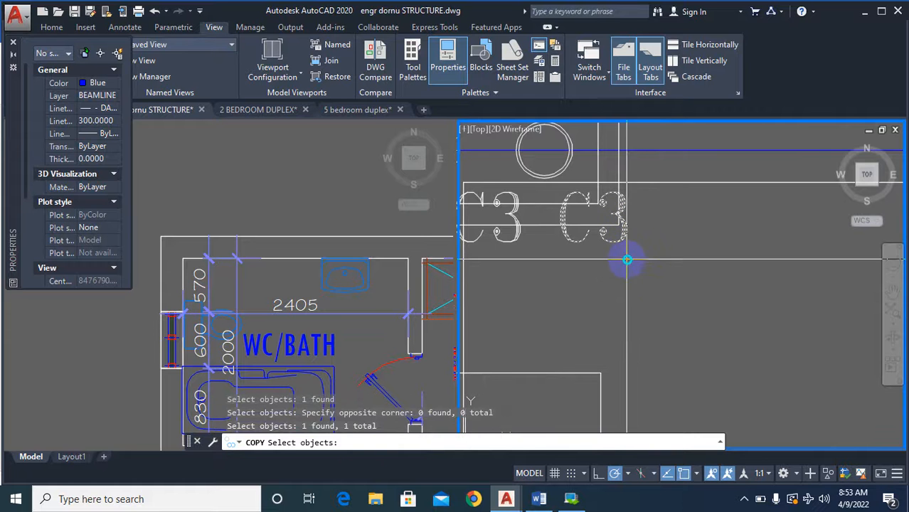
key("Return")
left_click(629, 254)
scroll(588, 288, "down", 6)
scroll(524, 269, "up", 10)
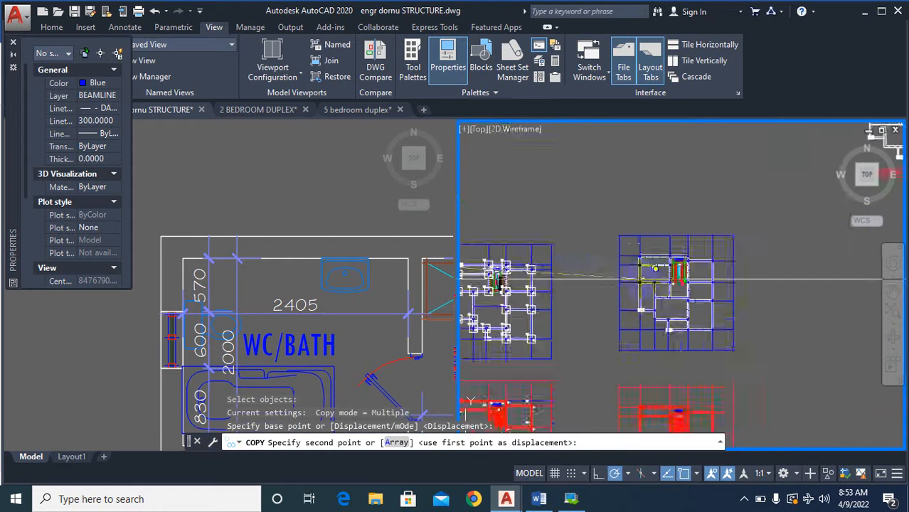
left_click(624, 182)
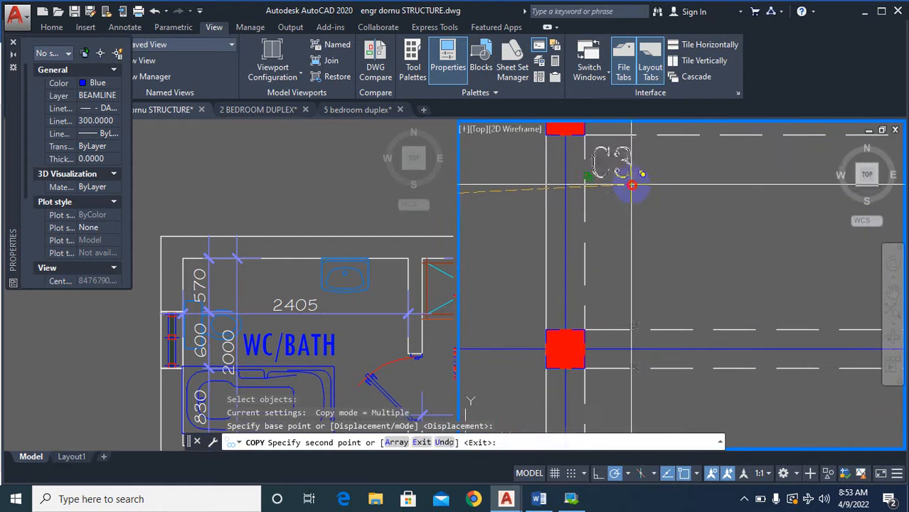
key("Escape")
Change the label below the dashed-wall plan's upper-left corner column to C4.
type("TEXTEDIT")
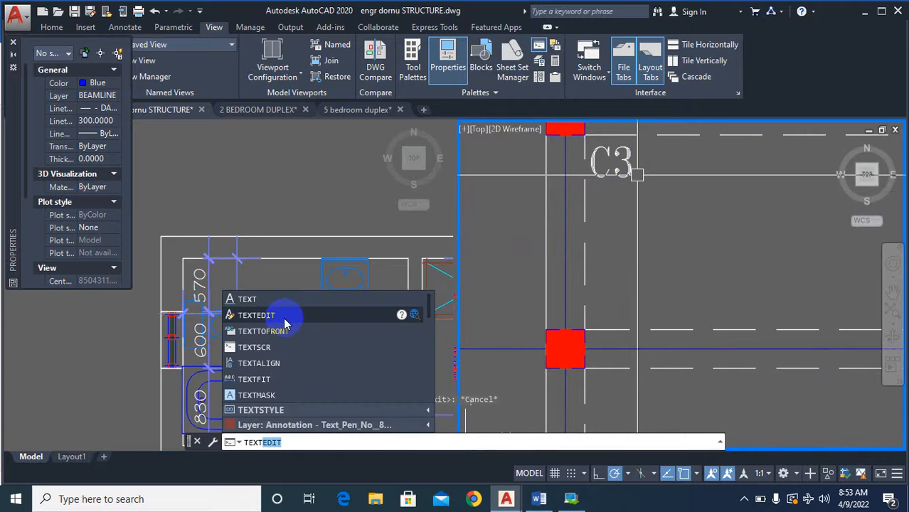
left_click(284, 315)
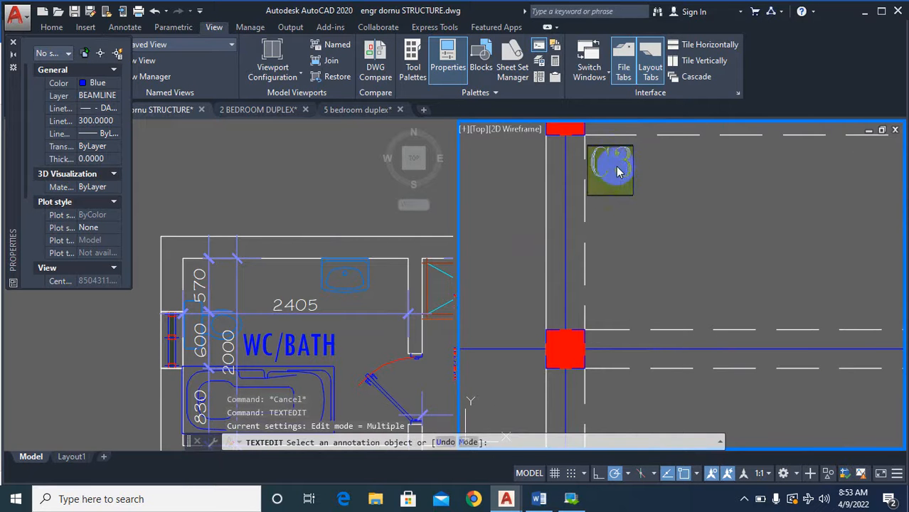
type("4")
left_click(658, 187)
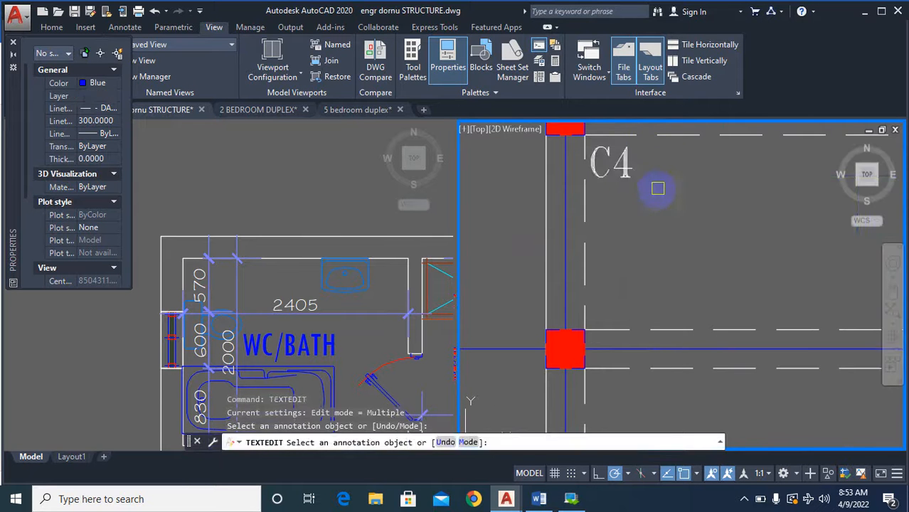
Examine the column labels across the column base plan, from the upper-left double-circle column down to the lower double-circle column.
scroll(692, 242, "down", 10)
key("Escape")
scroll(750, 242, "up", 10)
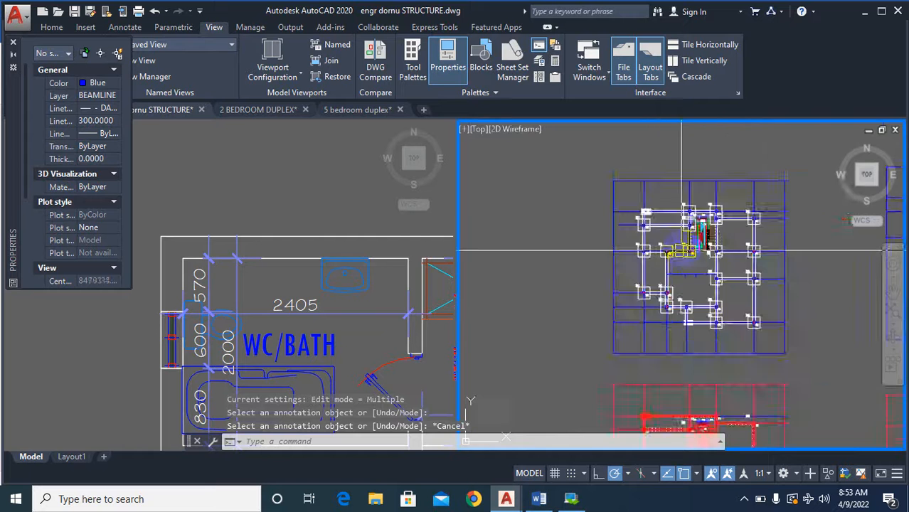
scroll(541, 203, "down", 6)
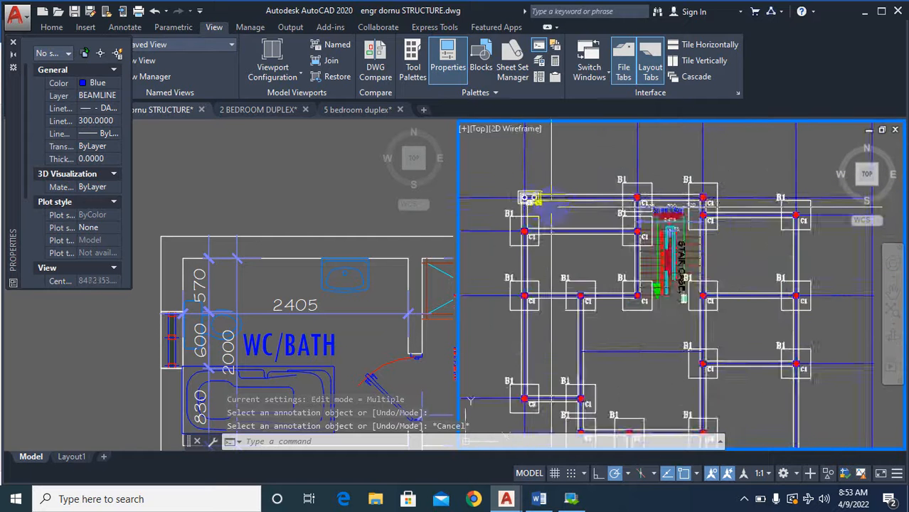
scroll(567, 252, "up", 8)
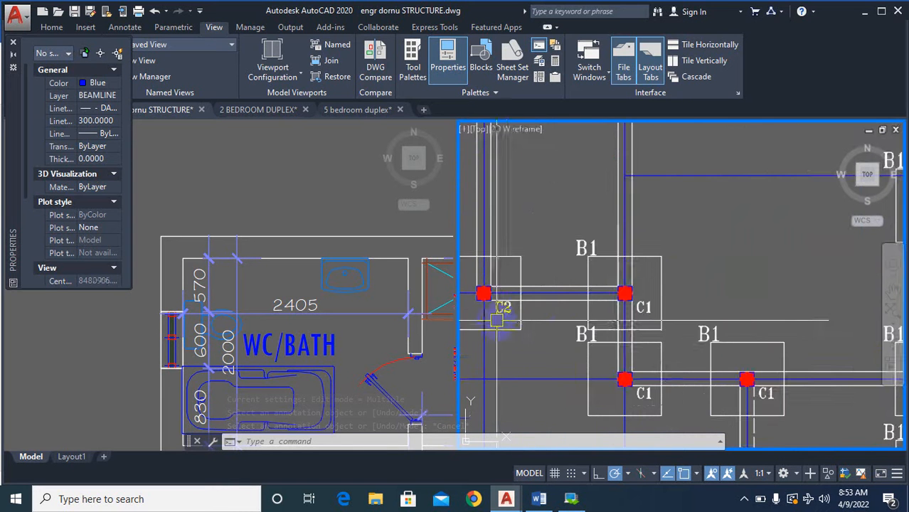
scroll(504, 313, "down", 4)
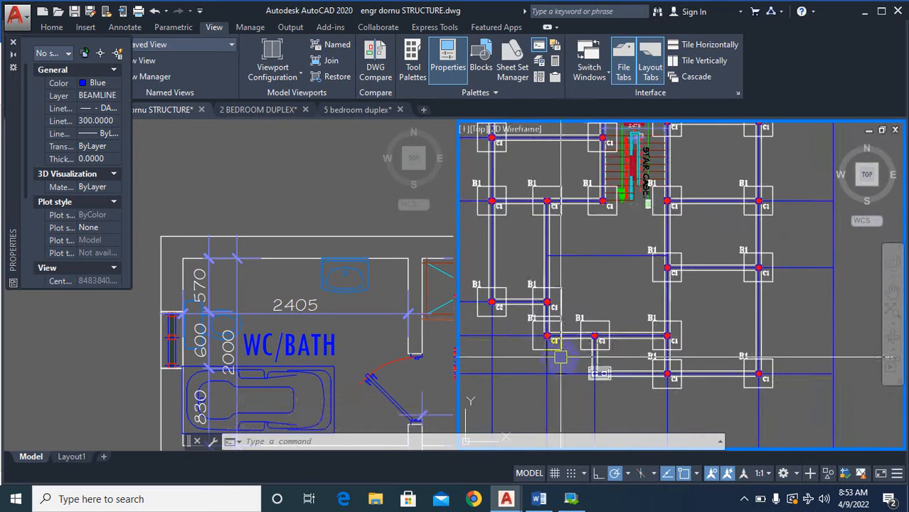
scroll(560, 357, "down", 8)
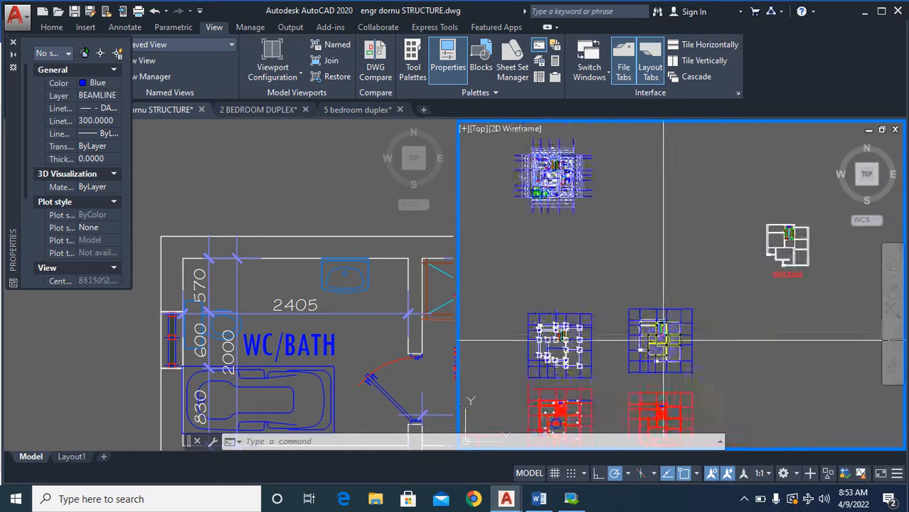
Examine the double circular columns at the balconies around the family living room on the architectural floor plan.
scroll(646, 360, "up", 4)
scroll(649, 362, "down", 4)
scroll(549, 185, "up", 4)
scroll(643, 251, "down", 6)
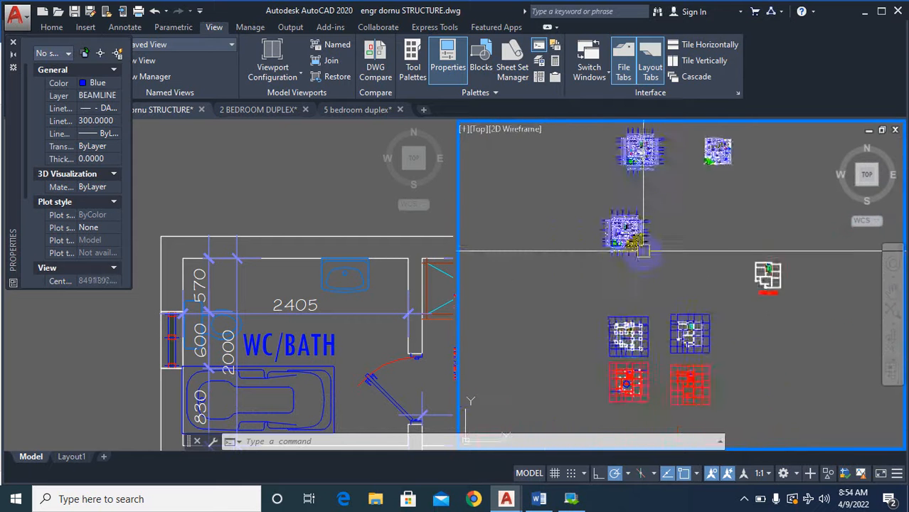
scroll(643, 250, "down", 2)
scroll(654, 256, "up", 10)
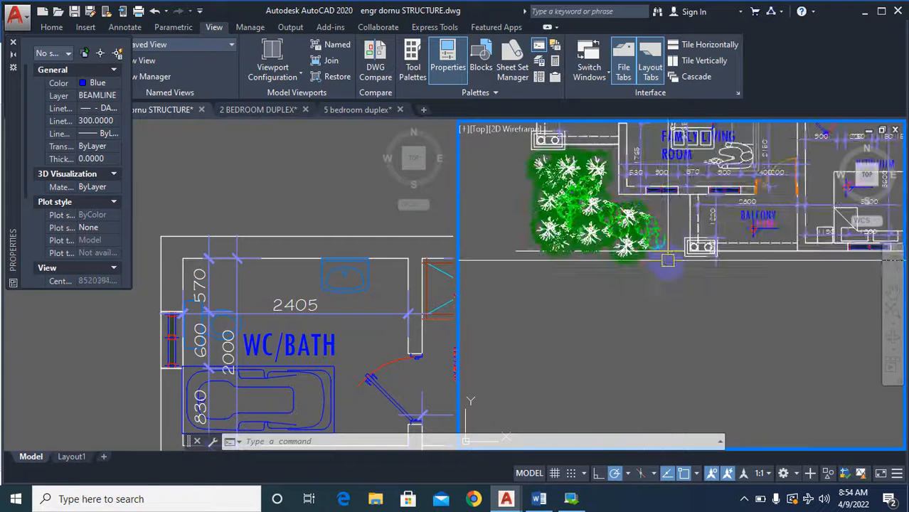
scroll(667, 260, "down", 5)
scroll(626, 242, "up", 3)
scroll(688, 318, "up", 3)
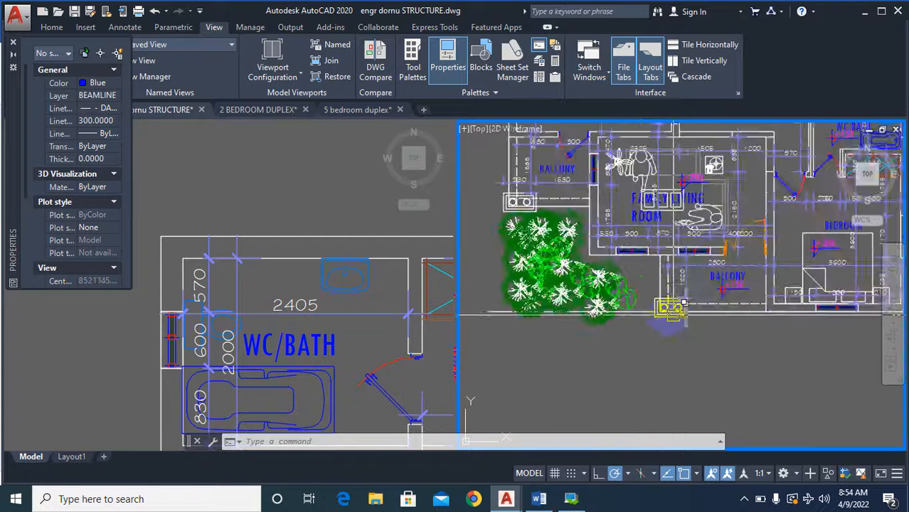
scroll(662, 316, "down", 6)
scroll(640, 324, "up", 4)
scroll(652, 314, "up", 2)
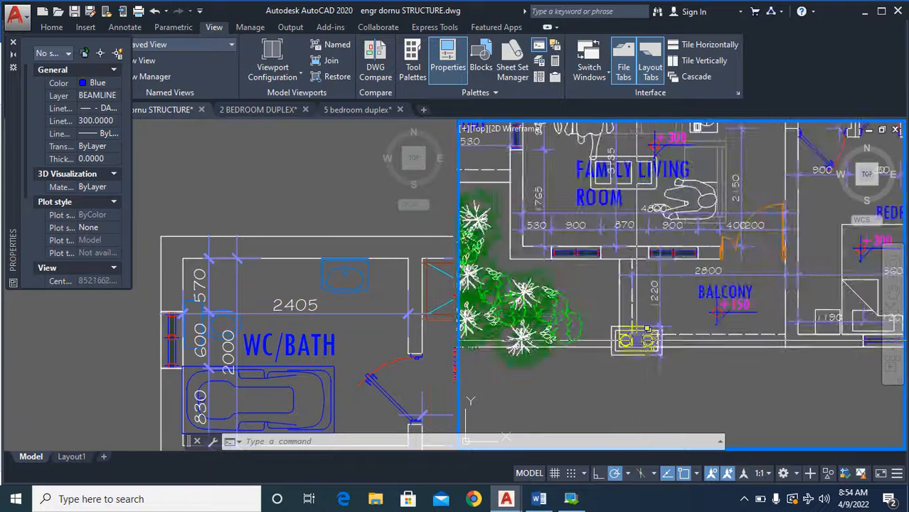
scroll(666, 277, "down", 7)
scroll(650, 333, "up", 7)
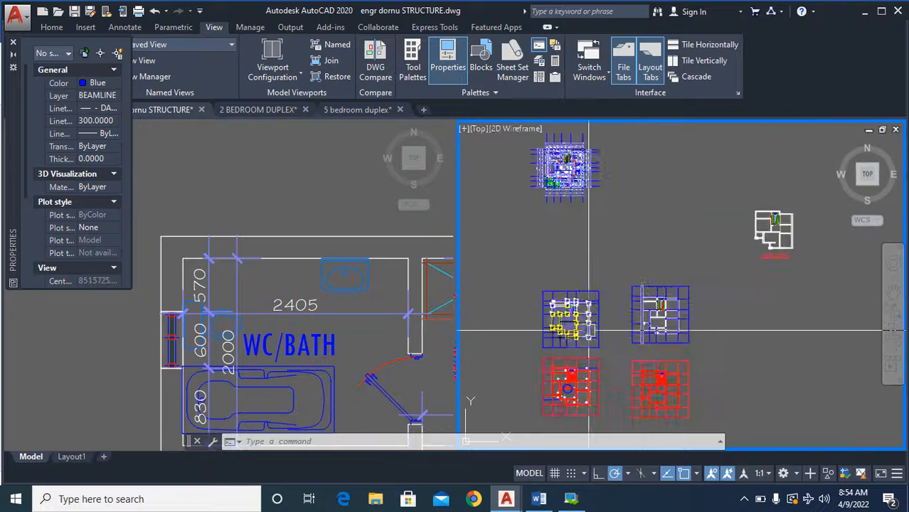
Copy a C1 label from the square column above to just below the lower double-circle column of the column base plan.
scroll(586, 219, "up", 2)
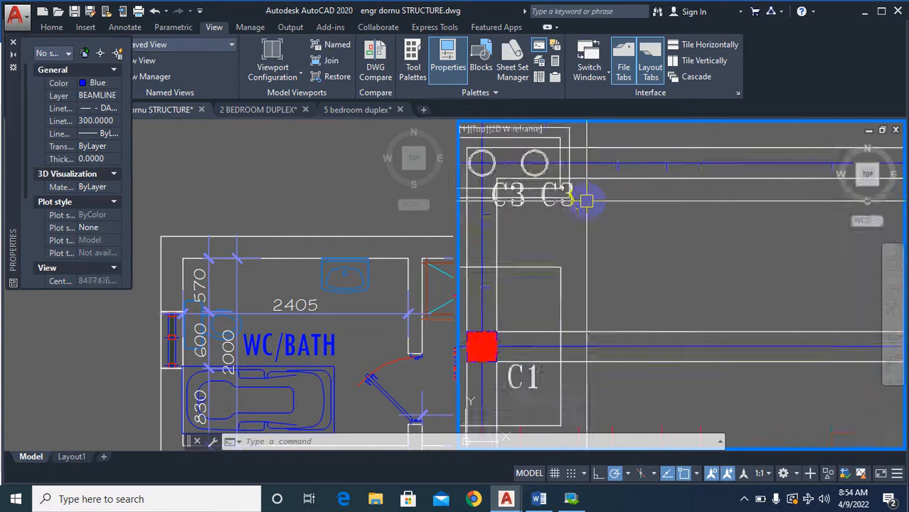
scroll(588, 203, "down", 5)
scroll(561, 368, "up", 3)
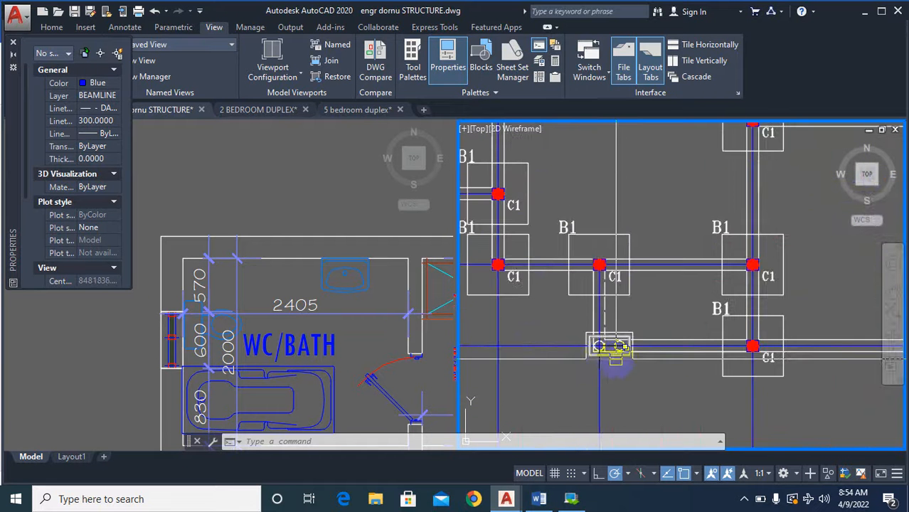
type("CO")
key("Return")
scroll(613, 285, "up", 6)
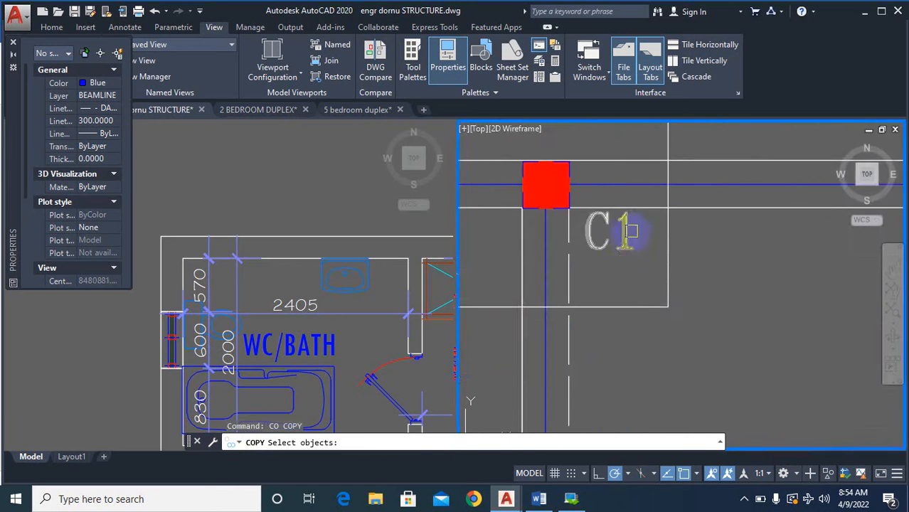
left_click(636, 264)
key("Return")
left_click(626, 265)
scroll(644, 299, "down", 4)
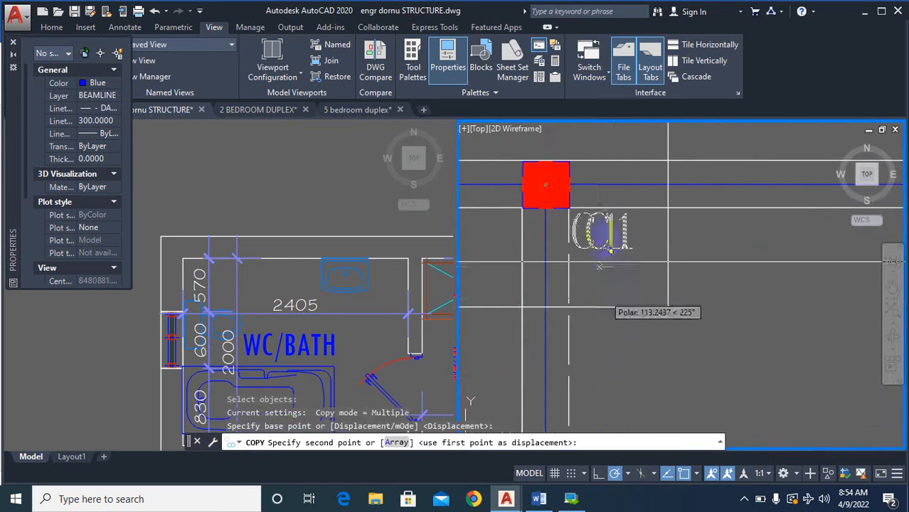
scroll(651, 307, "down", 5)
scroll(714, 206, "up", 3)
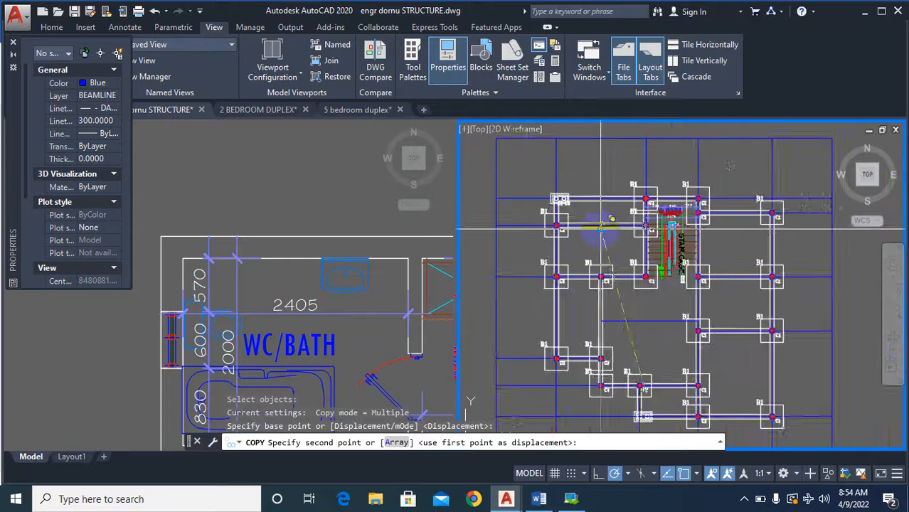
scroll(580, 216, "down", 2)
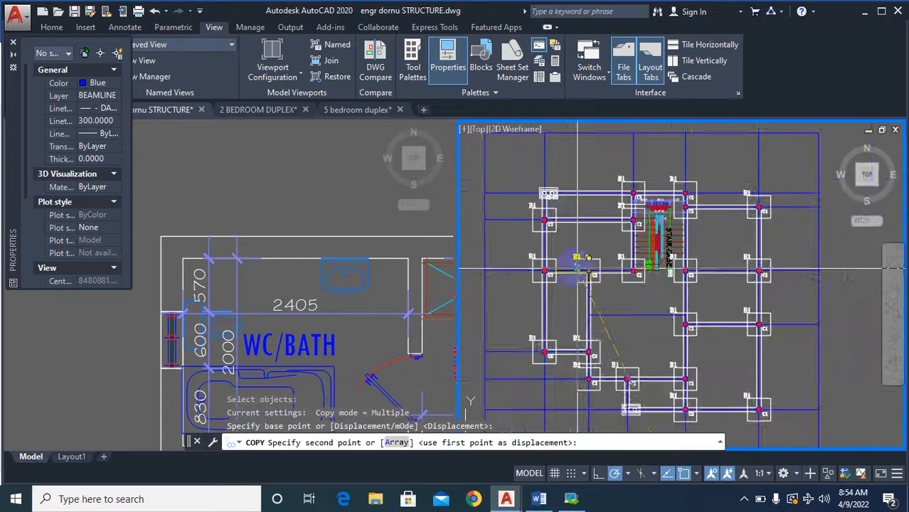
scroll(584, 264, "up", 2)
scroll(584, 293, "down", 3)
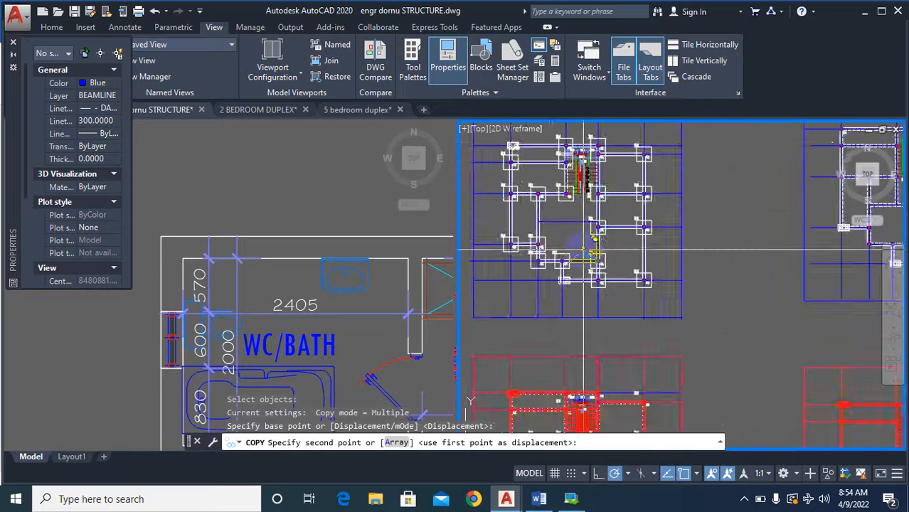
scroll(609, 308, "up", 3)
scroll(593, 337, "up", 5)
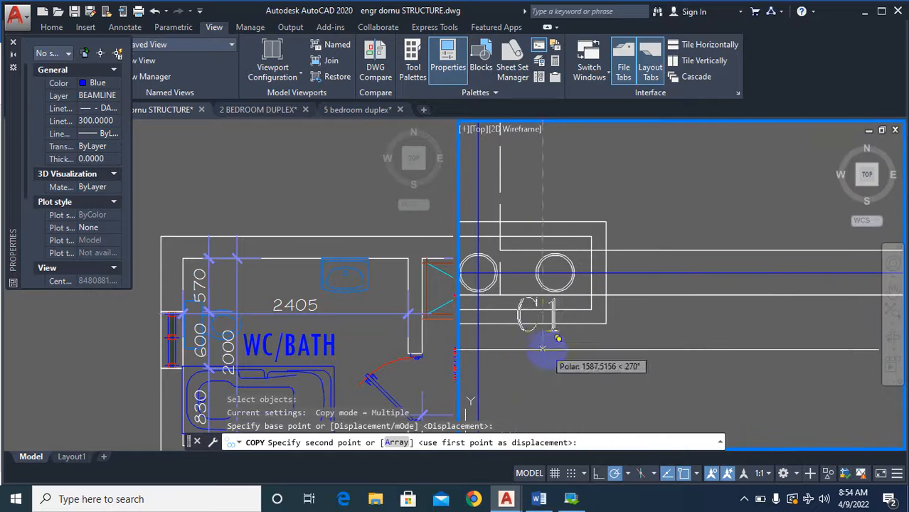
left_click(610, 354)
key("Escape")
key("Escape")
key("Escape")
key("Escape")
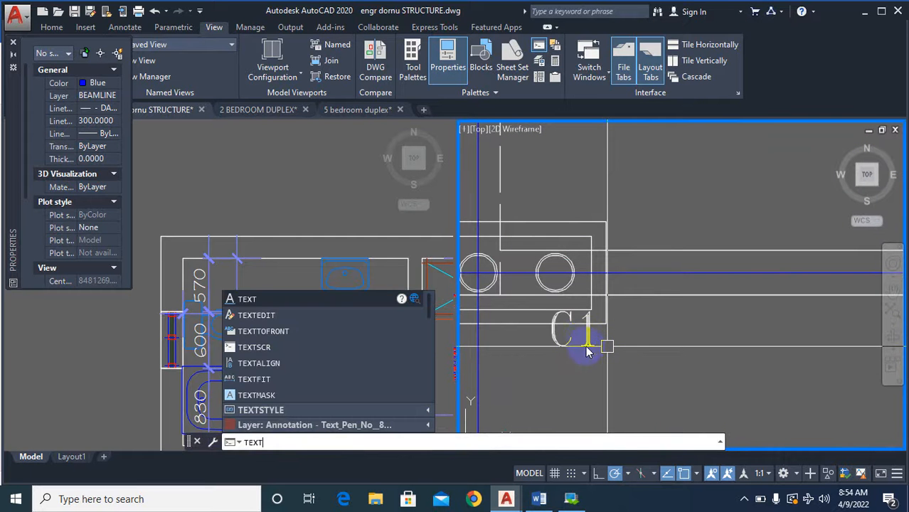
Change the copied label below the lower double-circle column of the column base plan to C4.
left_click(256, 316)
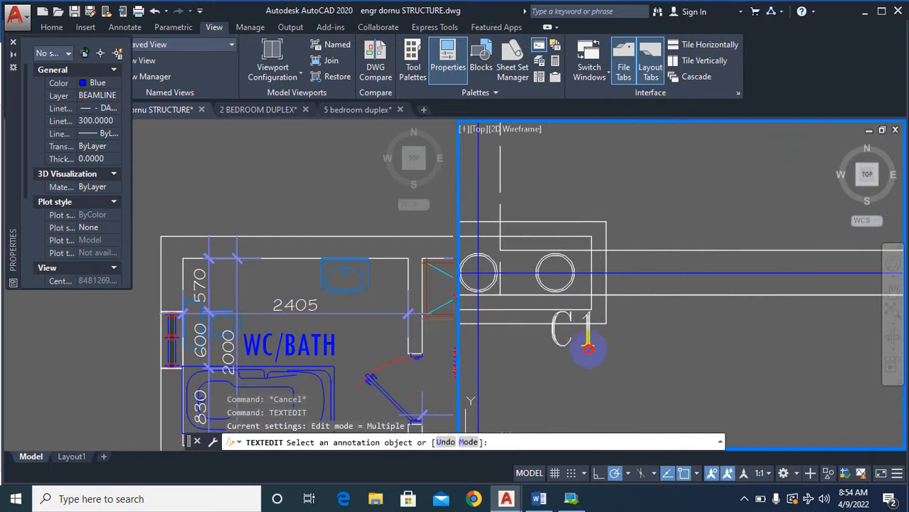
left_click(570, 346)
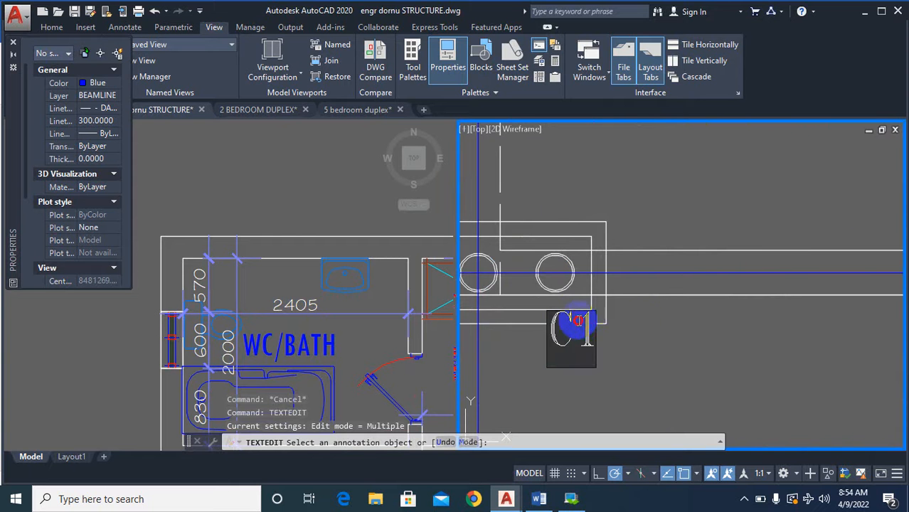
type("4")
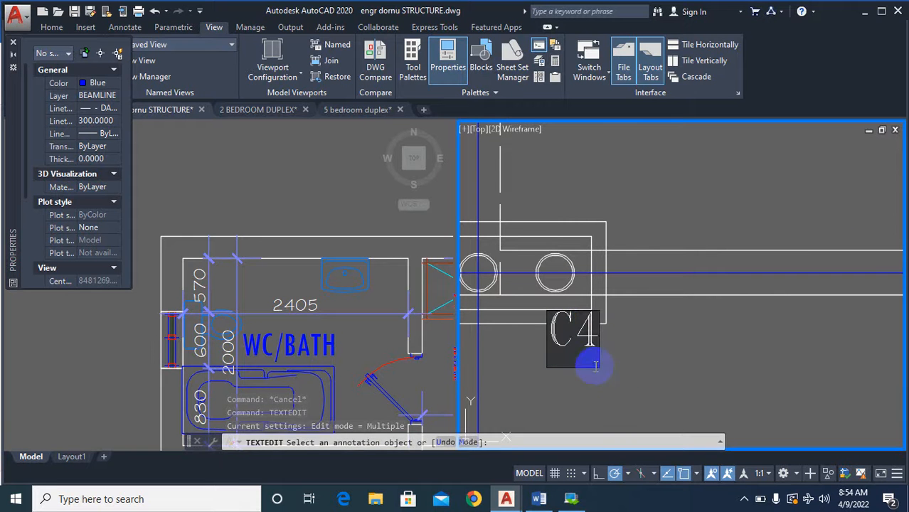
key("Escape")
key("Escape")
Copy the C4 label to beneath the left circle of the lower double-circle column in the column base plan.
scroll(634, 354, "down", 1)
type("co")
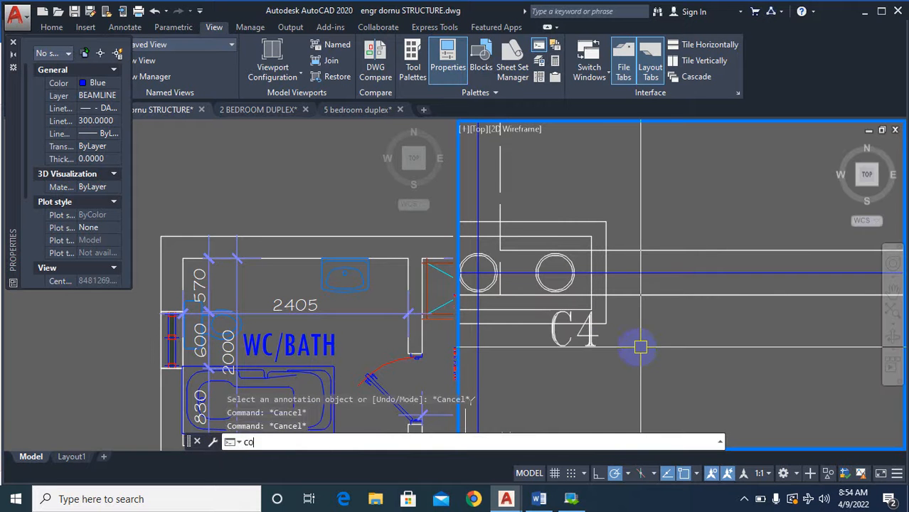
key("Return")
left_click(587, 340)
scroll(635, 361, "down", 3)
key("Return")
left_click(655, 365)
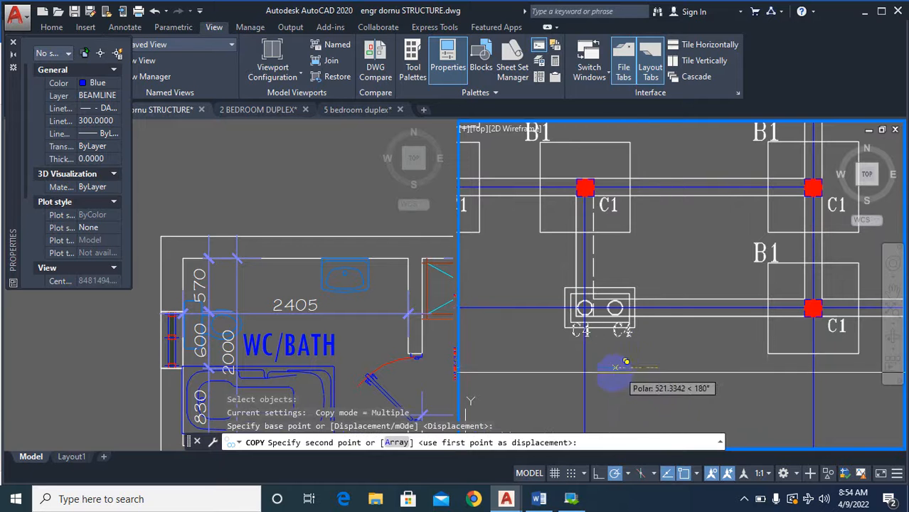
left_click(610, 375)
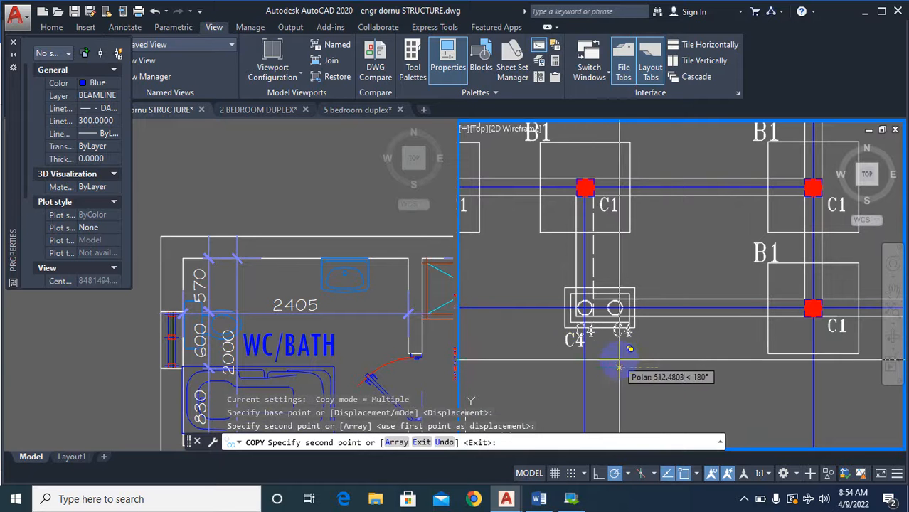
left_click(620, 361)
key("Escape")
key("Escape")
key("Escape")
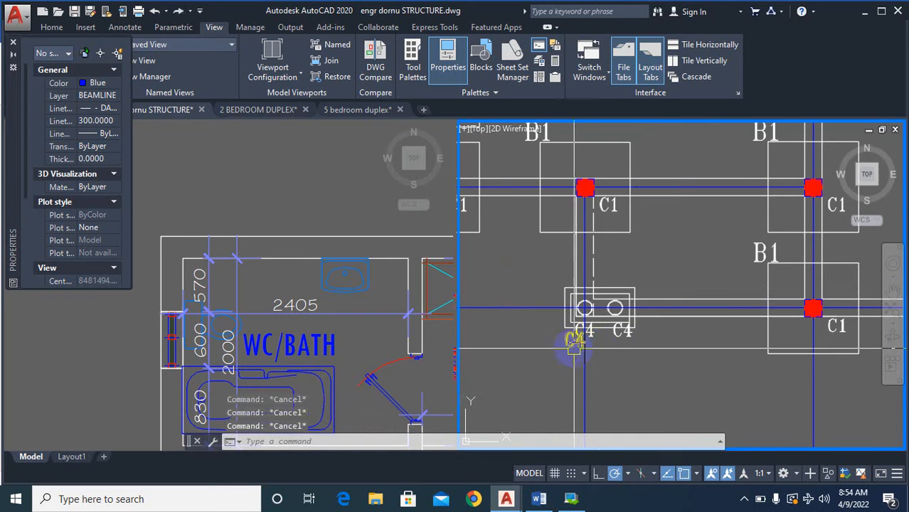
Erase the misplaced extra C4 label below the left circle of the lower double-circle column.
type("e")
left_click(572, 346)
right_click(569, 352)
right_click(567, 354)
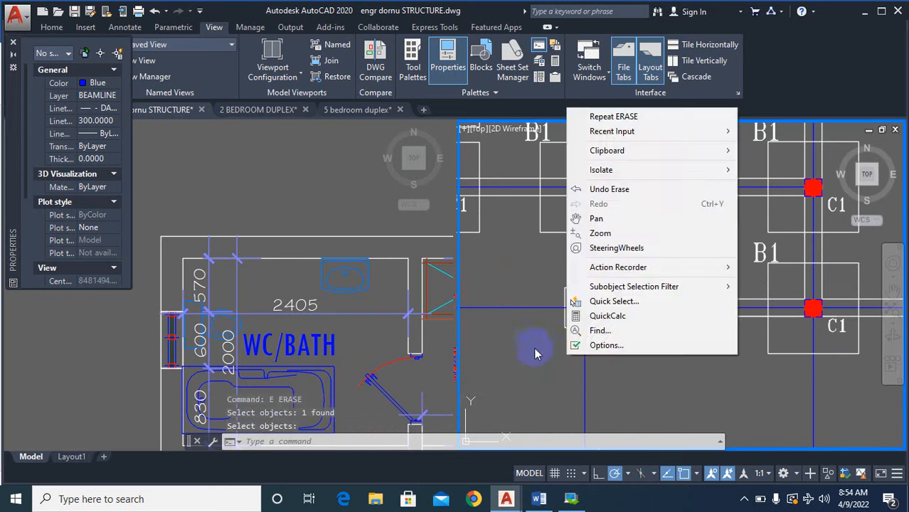
left_click(535, 350)
type("`")
key("Escape")
Change the C4 label below the dashed-wall plan's upper-left corner column to C5.
scroll(538, 349, "down", 6)
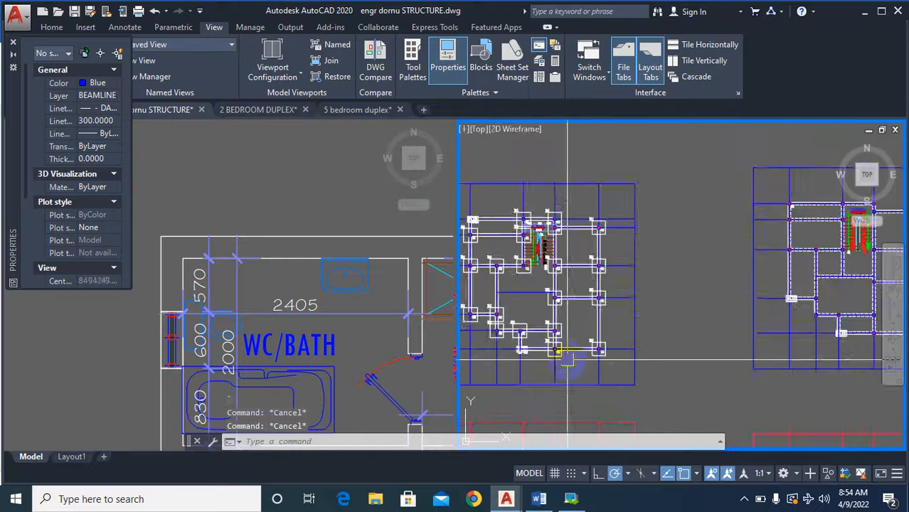
scroll(681, 311, "up", 8)
scroll(659, 304, "up", 4)
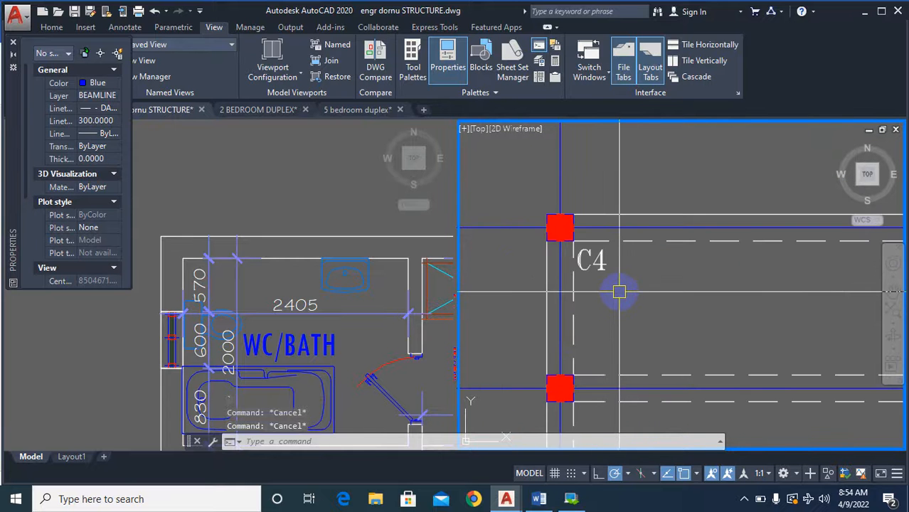
type("tex")
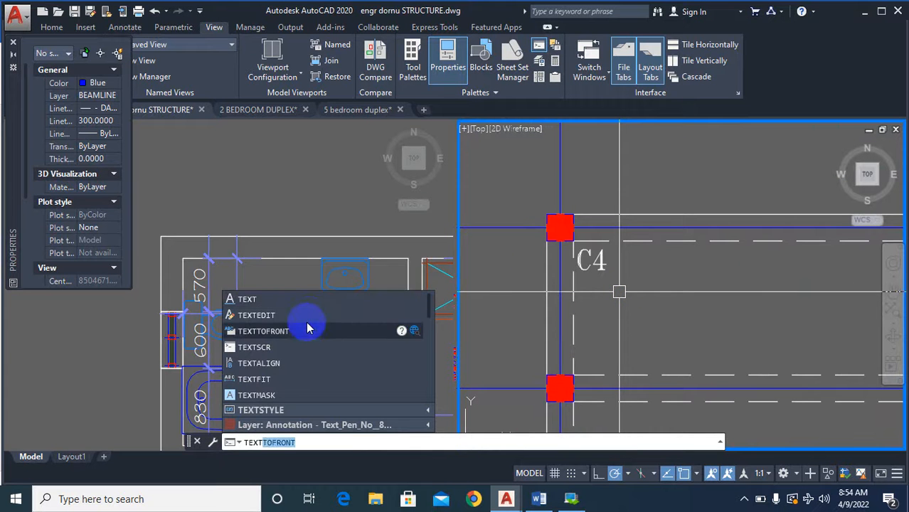
left_click(307, 317)
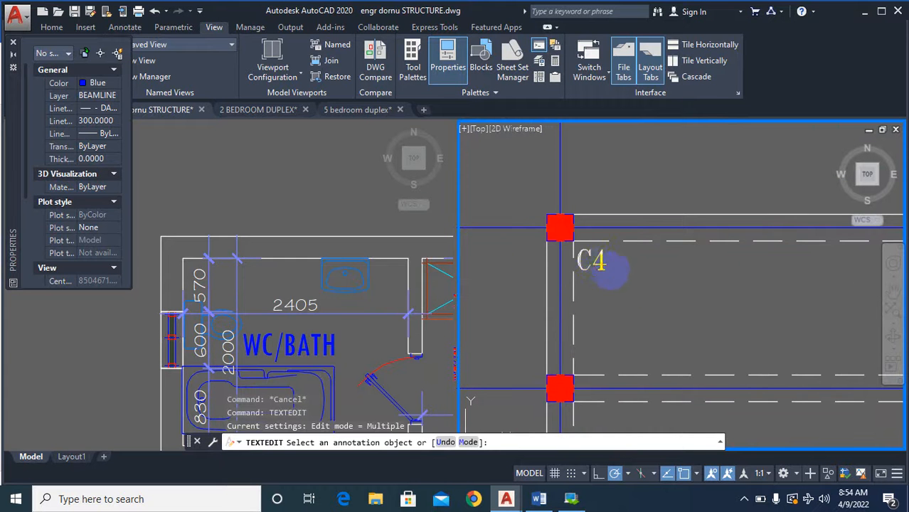
left_click(594, 261)
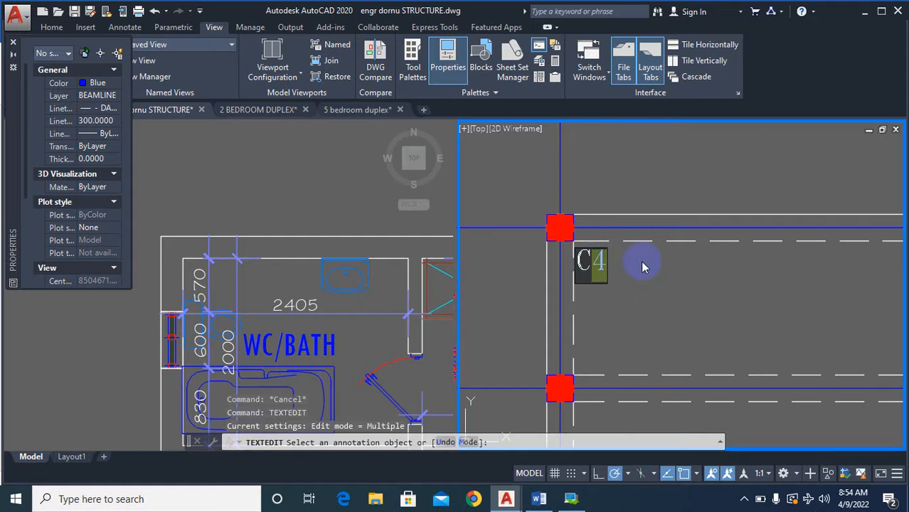
type("5")
left_click(643, 287)
scroll(632, 217, "down", 9)
key("Escape")
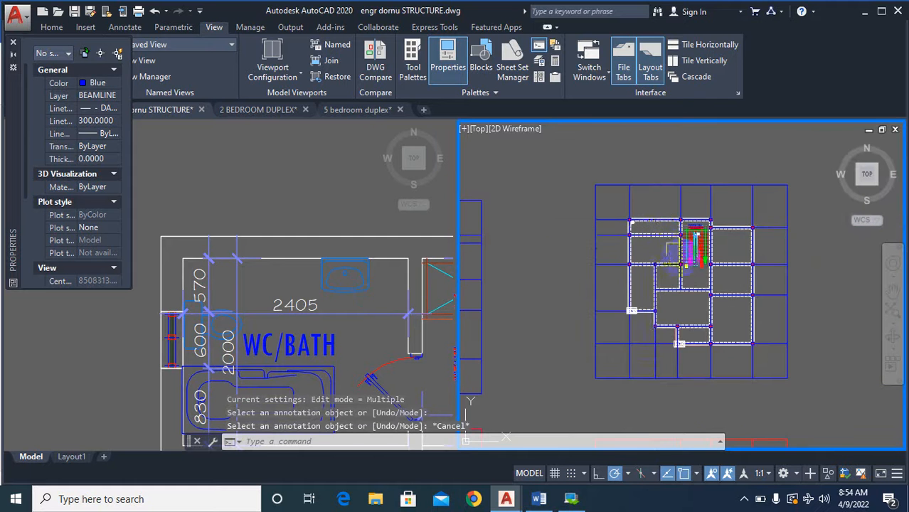
Examine the columns and labels around the staircase in the column base plan.
scroll(733, 329, "down", 2)
scroll(737, 295, "down", 4)
scroll(658, 285, "up", 4)
scroll(581, 289, "up", 4)
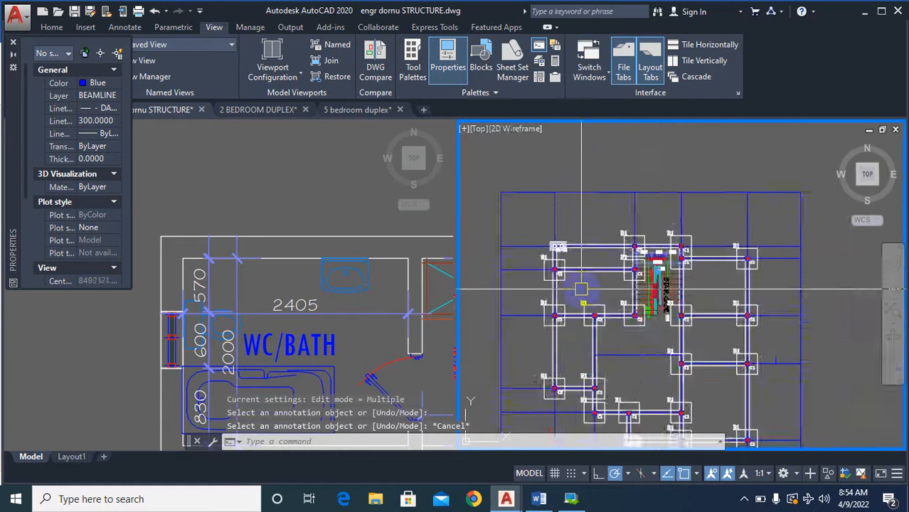
scroll(611, 271, "up", 5)
scroll(640, 242, "down", 4)
scroll(658, 227, "up", 4)
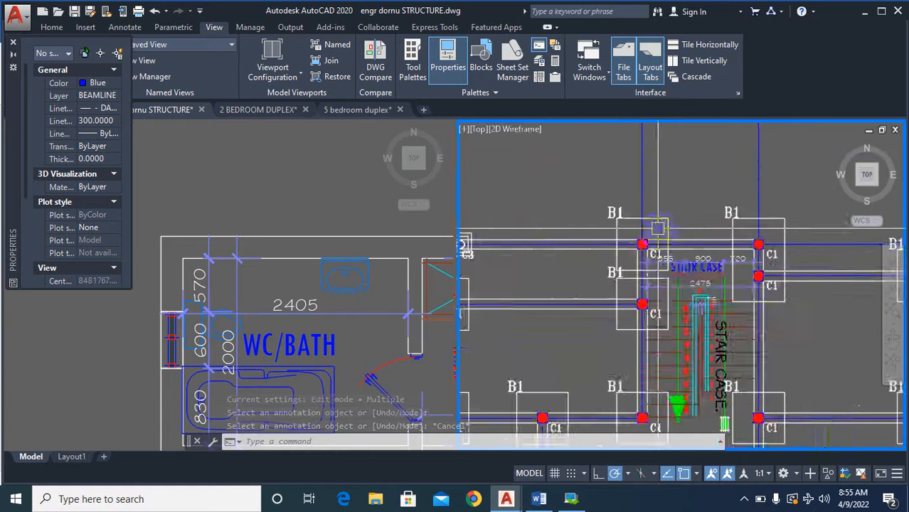
Examine the bases and labels from the staircase across to the upper-left double-circle column in the column base plan.
scroll(660, 229, "up", 3)
scroll(676, 229, "down", 4)
scroll(699, 228, "up", 6)
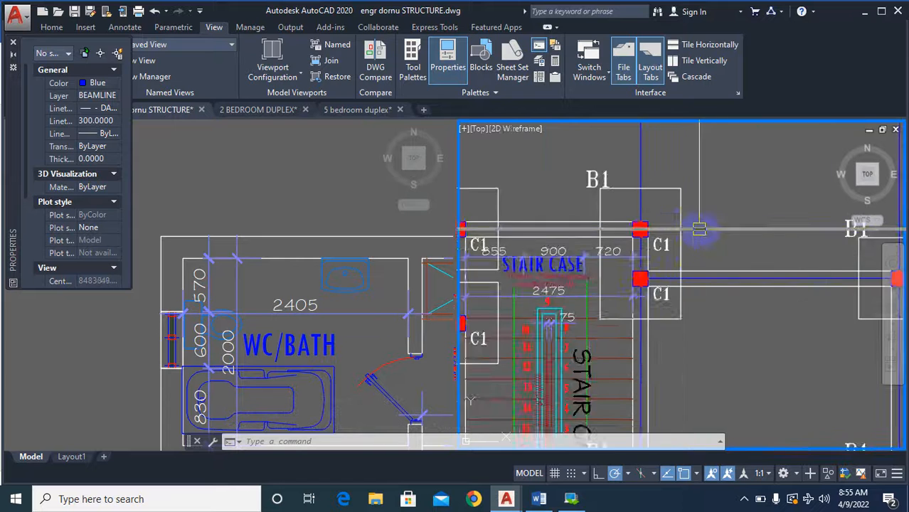
scroll(699, 228, "down", 2)
scroll(704, 227, "up", 2)
scroll(712, 226, "down", 6)
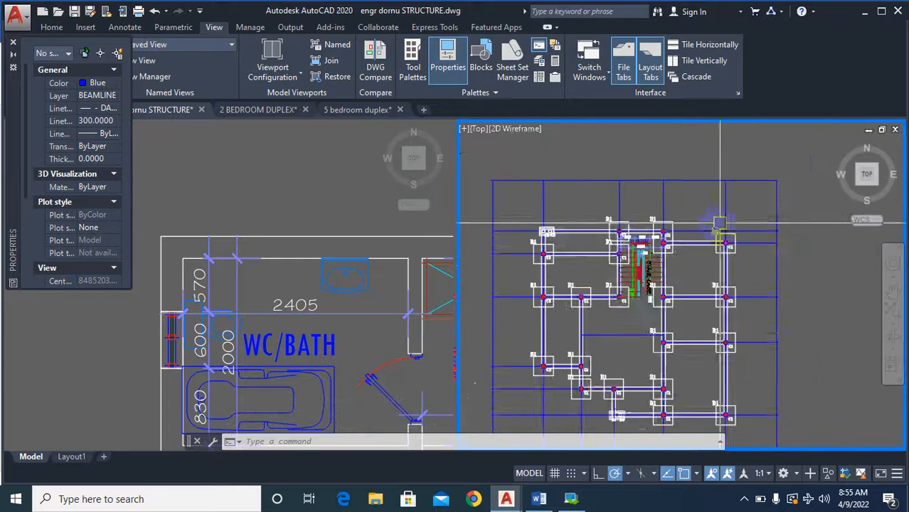
scroll(578, 229, "up", 8)
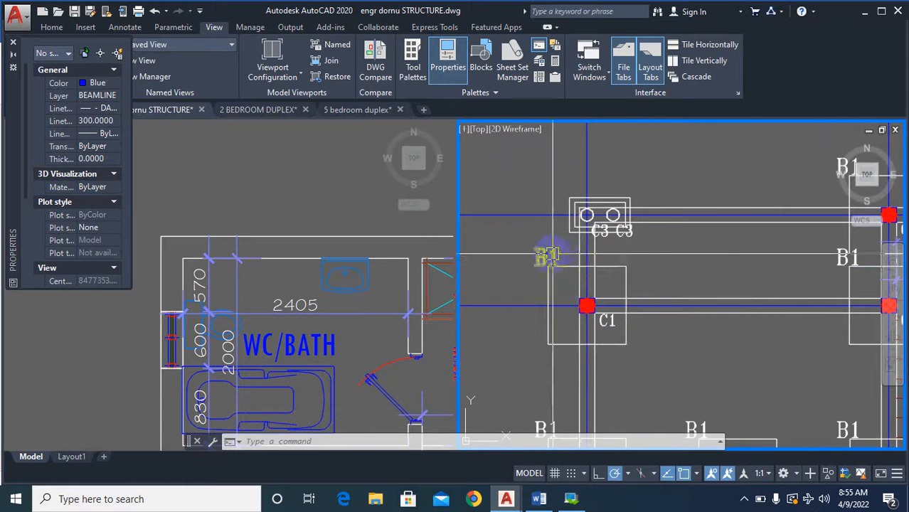
scroll(549, 255, "down", 4)
scroll(588, 231, "up", 8)
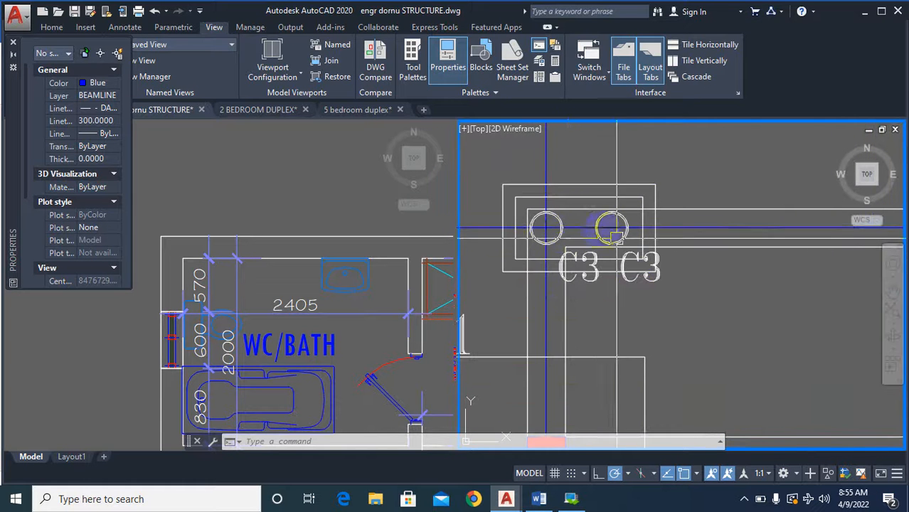
scroll(562, 229, "down", 4)
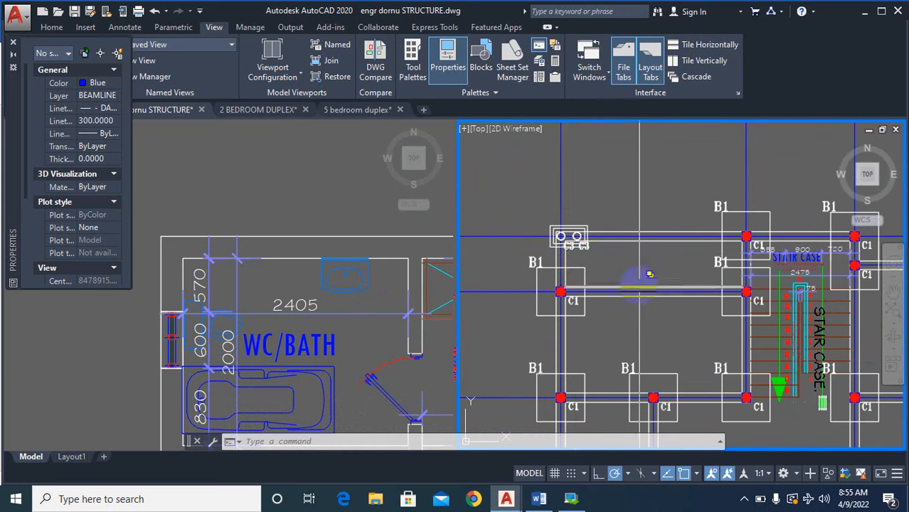
Copy the B1 label from the base at the staircase's upper-left corner to above the upper-left double-circle column base.
type("co")
scroll(746, 198, "up", 4)
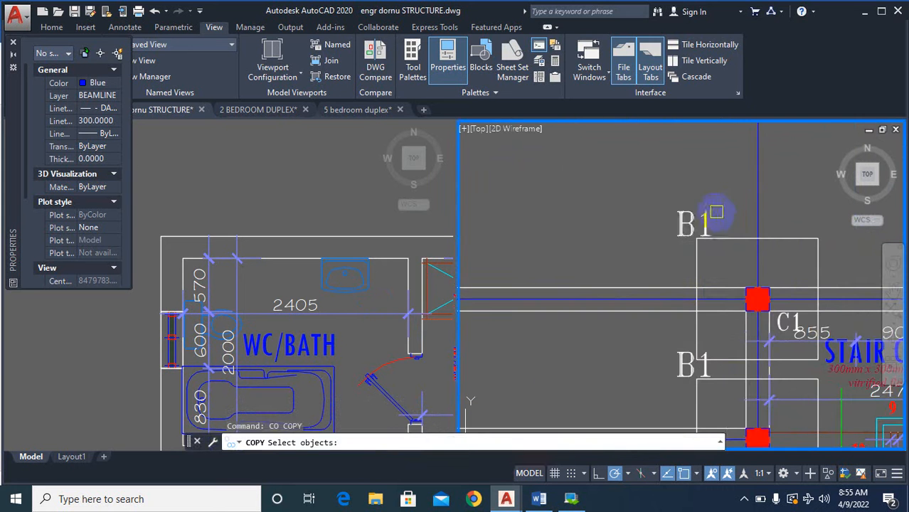
right_click(723, 212)
right_click(724, 212)
left_click(723, 213)
scroll(779, 236, "down", 5)
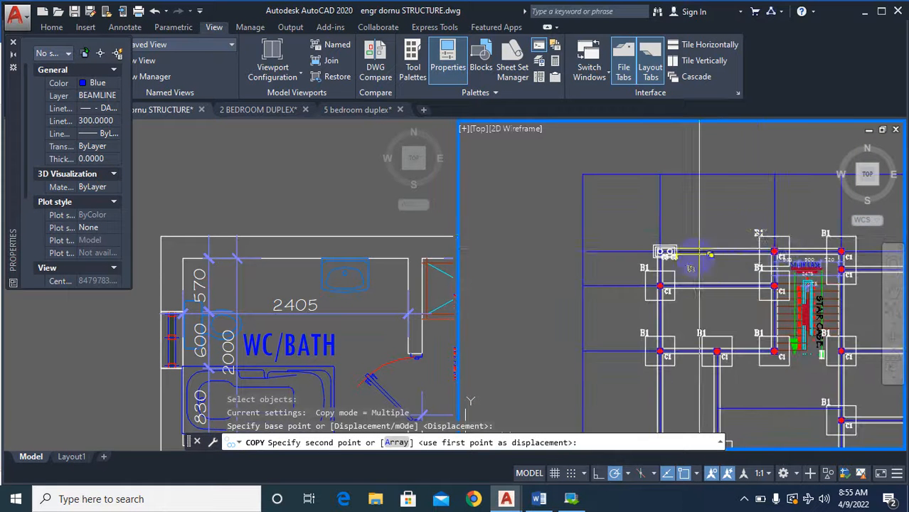
scroll(692, 229, "up", 5)
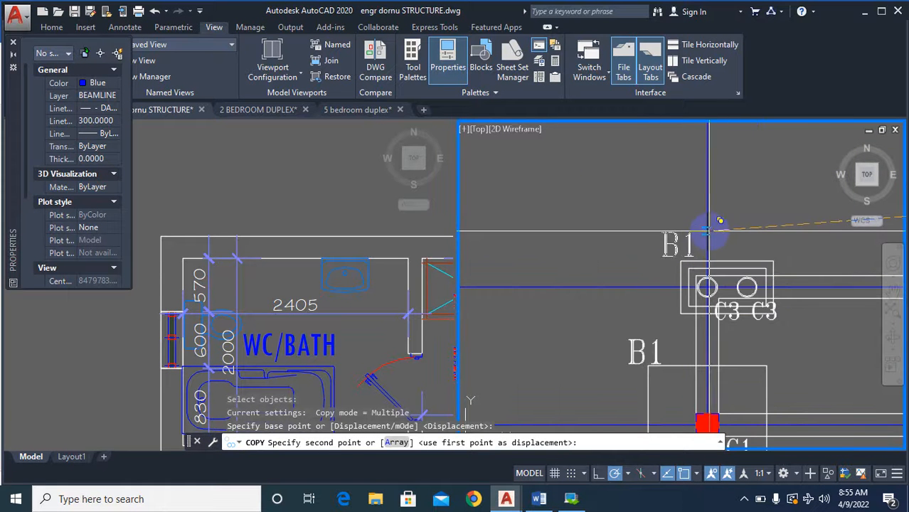
left_click(707, 226)
key("Escape")
Change the copied label above the double-circle column base to B3.
scroll(664, 253, "up", 2)
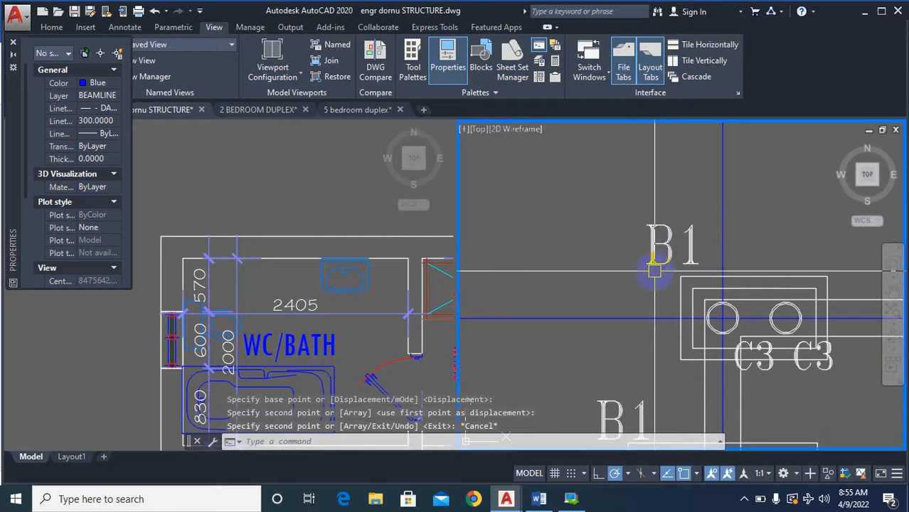
type("TEXT")
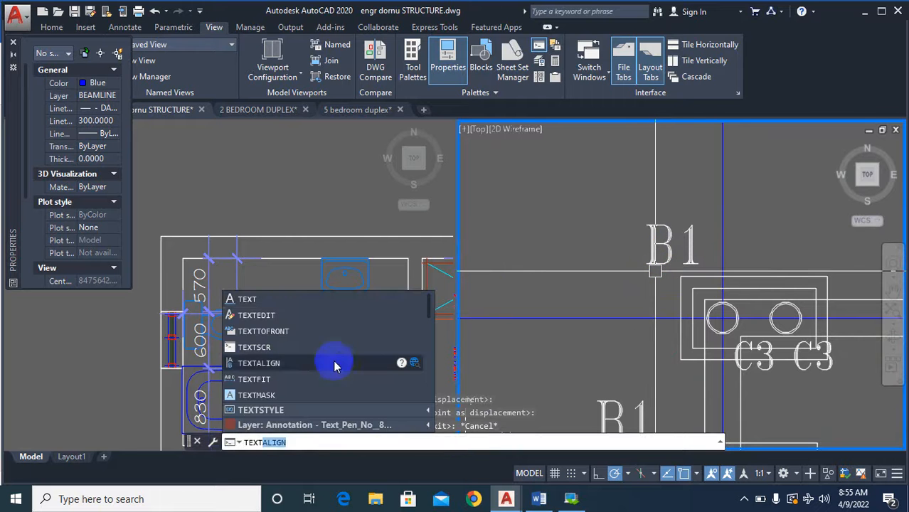
left_click(284, 315)
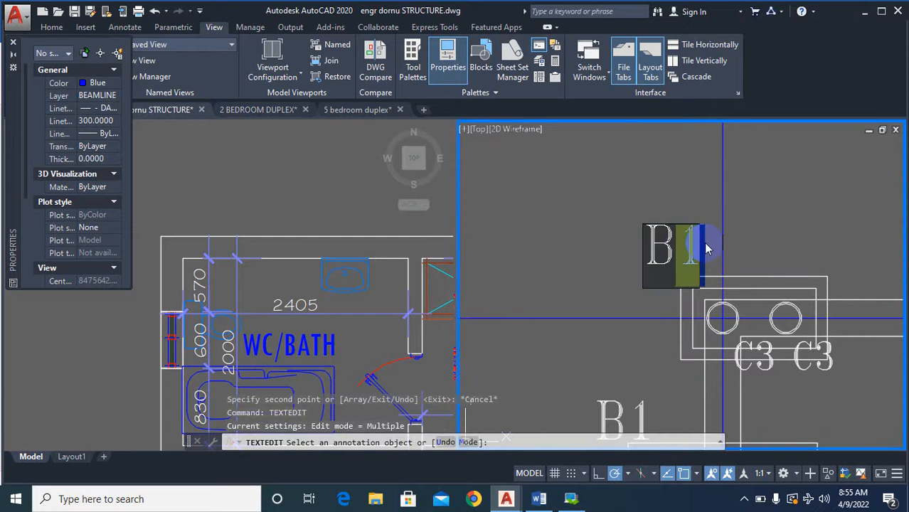
scroll(701, 230, "down", 8)
key("Escape")
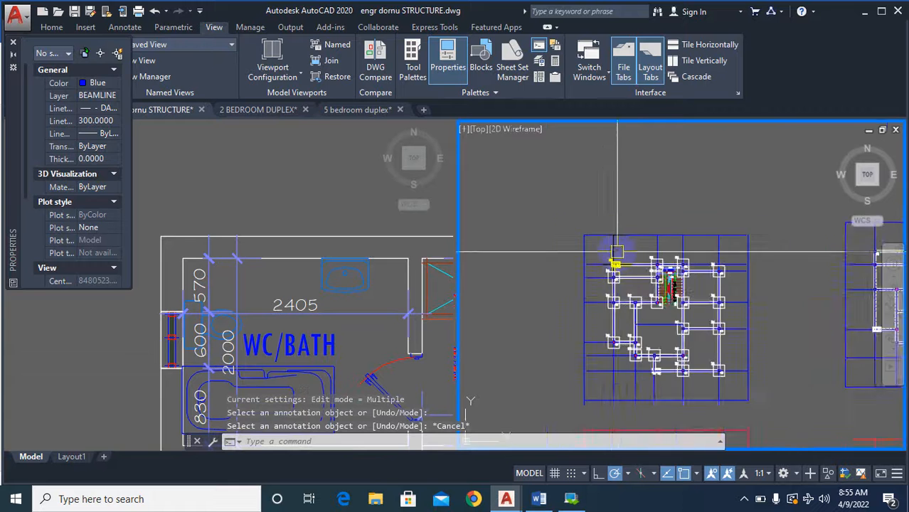
Examine the bases, columns and their labels throughout the column base plan.
scroll(618, 342, "up", 5)
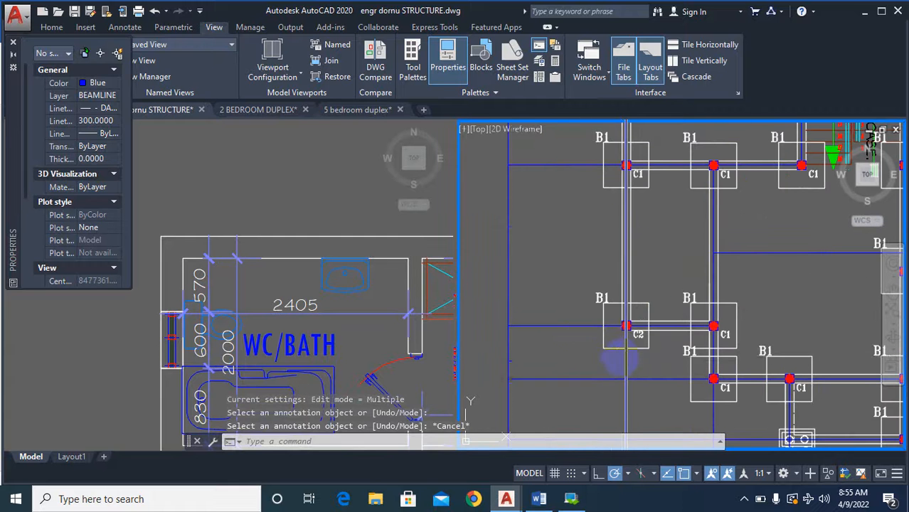
scroll(619, 361, "down", 5)
scroll(775, 198, "up", 7)
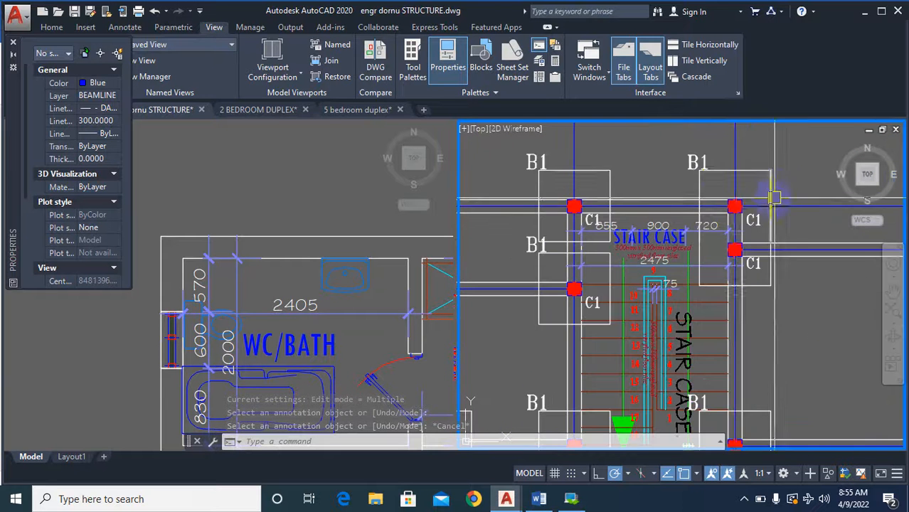
scroll(732, 205, "down", 5)
scroll(640, 311, "up", 7)
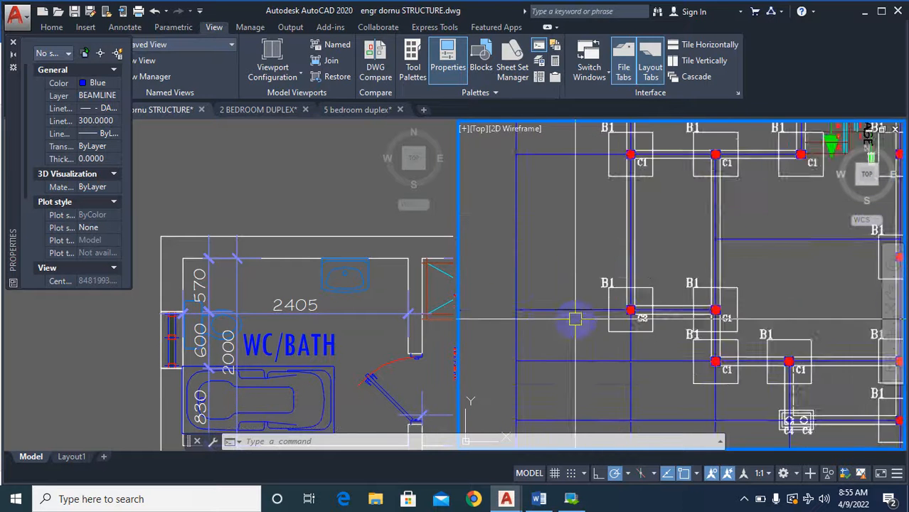
scroll(623, 282, "down", 4)
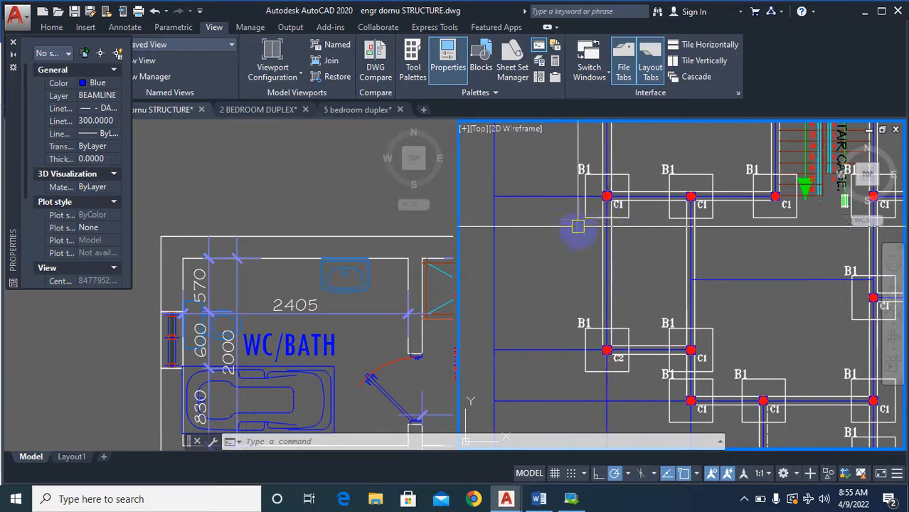
scroll(577, 226, "up", 3)
scroll(610, 292, "down", 3)
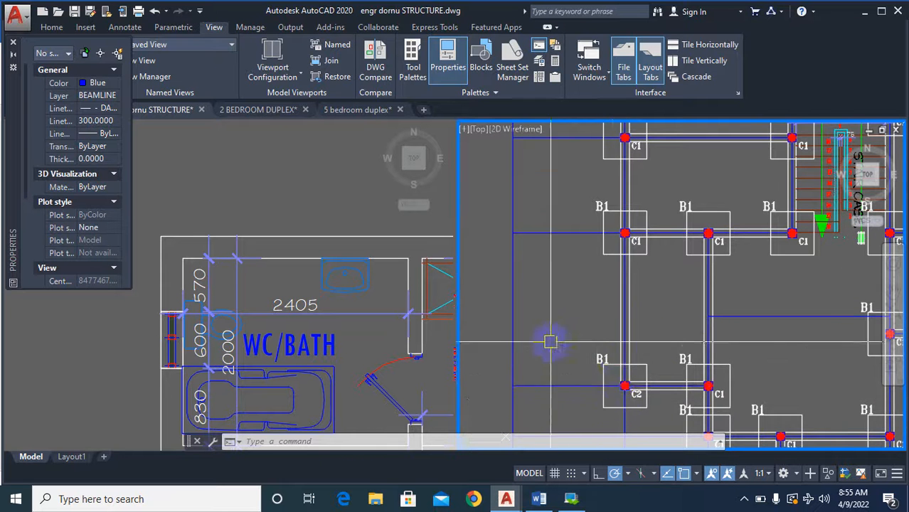
scroll(562, 316, "down", 2)
scroll(586, 325, "up", 2)
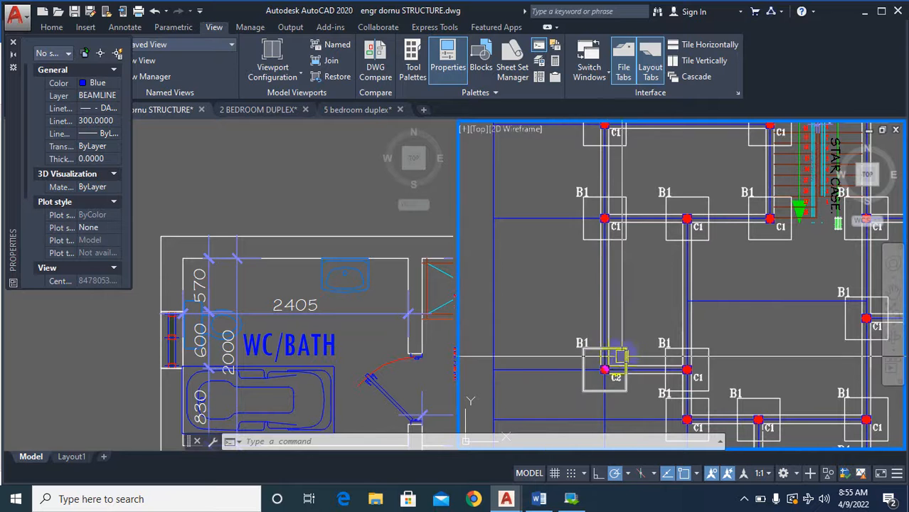
scroll(636, 245, "down", 4)
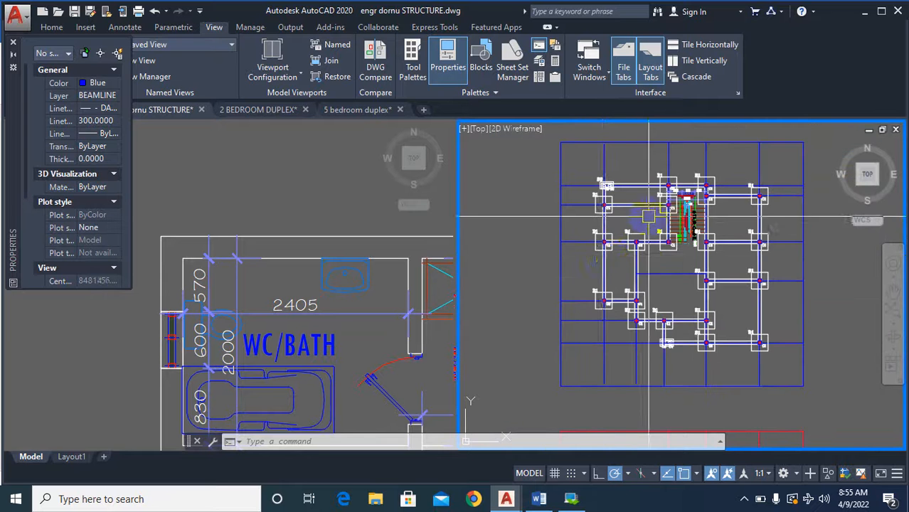
scroll(590, 307, "up", 4)
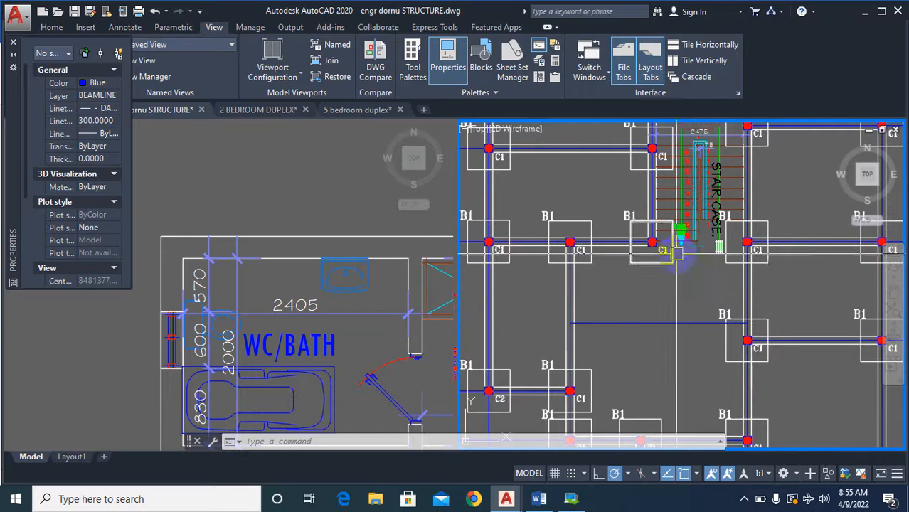
scroll(729, 344, "down", 3)
scroll(612, 276, "down", 4)
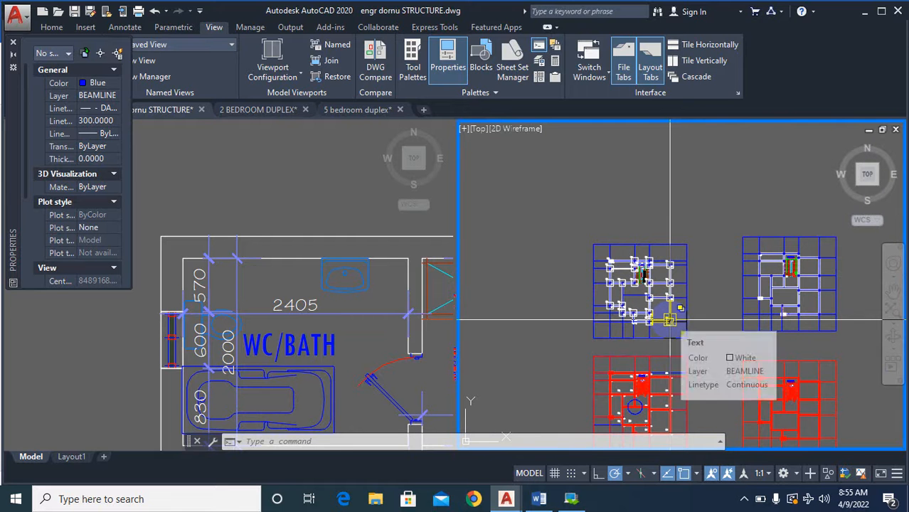
Erase the single horizontal blue line spanning the open bay below the staircase in the column base plan.
scroll(635, 293, "up", 2)
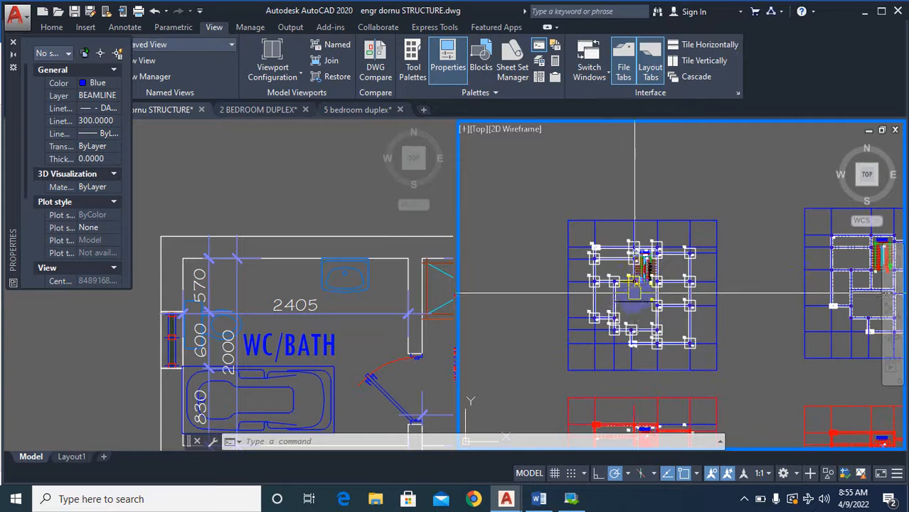
scroll(637, 294, "up", 4)
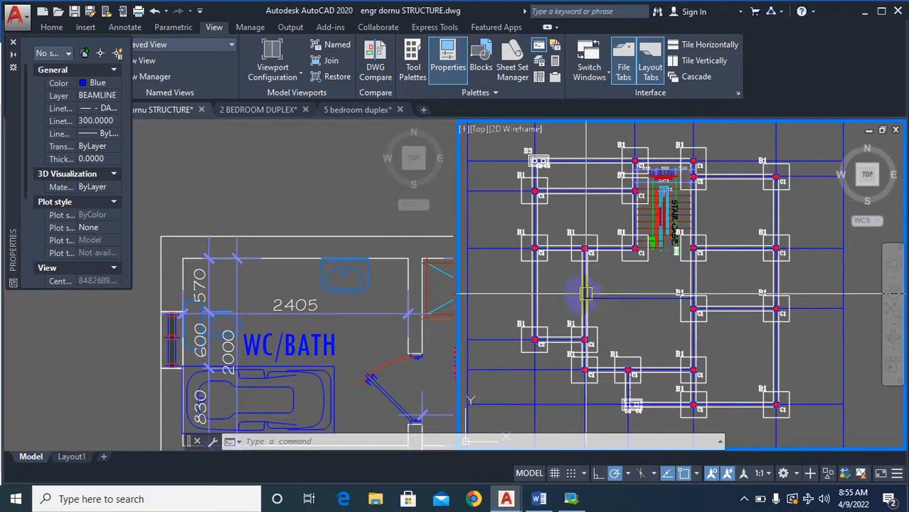
type("e")
key("Return")
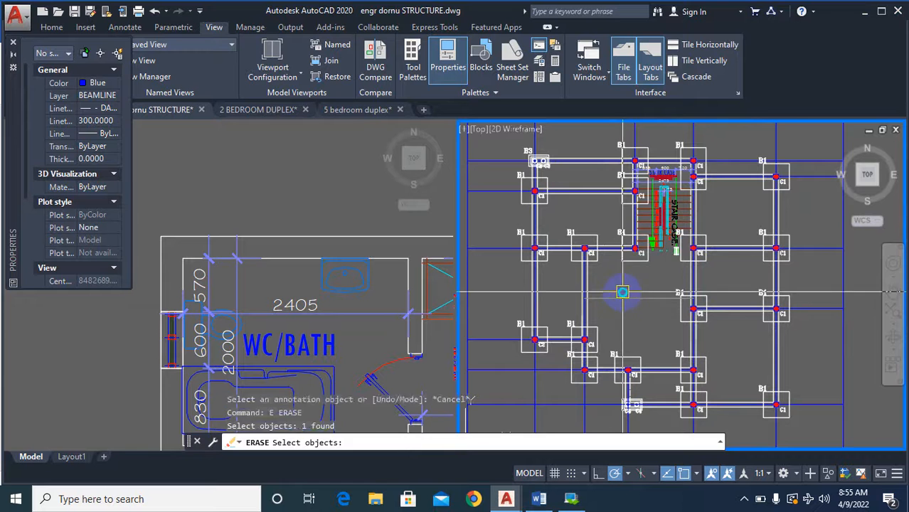
right_click(622, 292)
key("Escape")
scroll(611, 327, "down", 5)
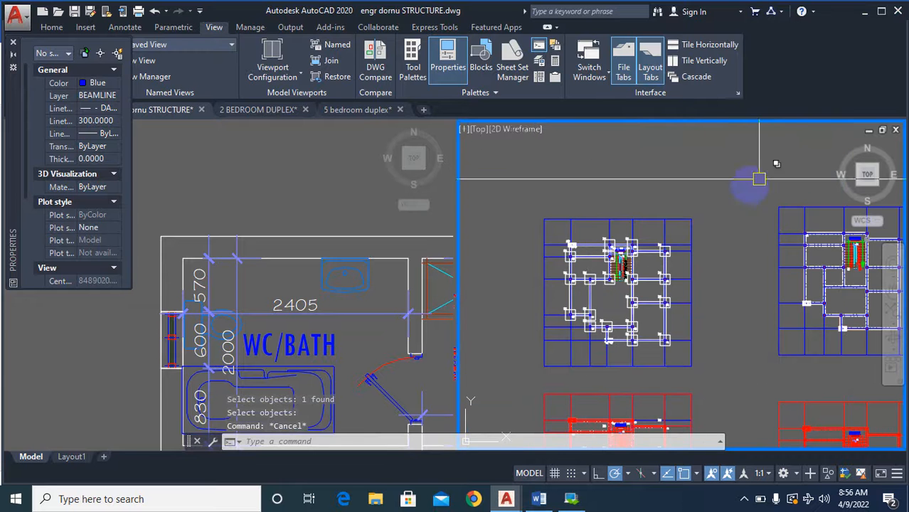
Draw a multiline from the right edge of the B3 base to the left edge of the base at the staircase's upper-left corner.
scroll(769, 302, "up", 4)
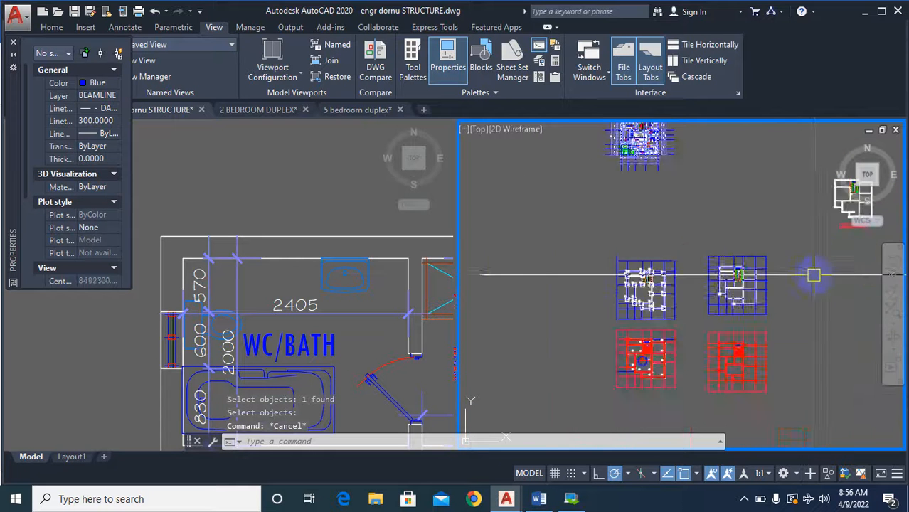
scroll(716, 303, "down", 5)
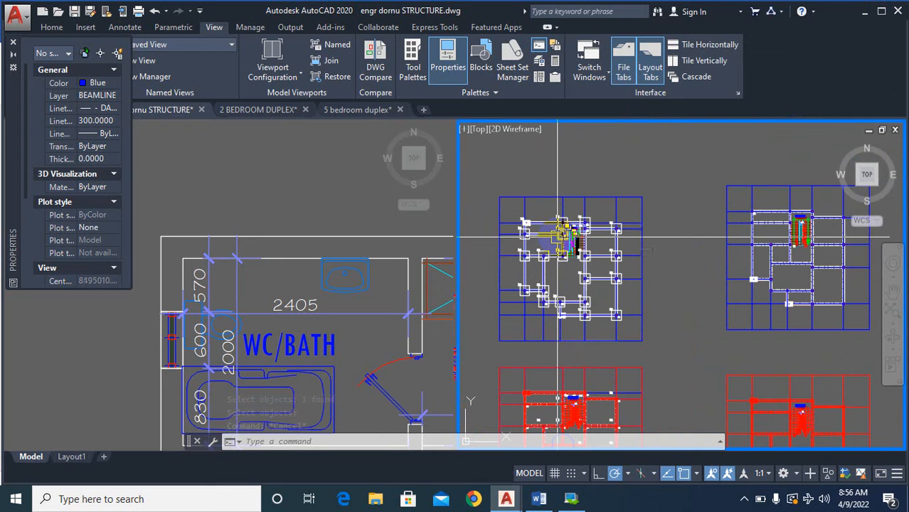
scroll(557, 234, "up", 5)
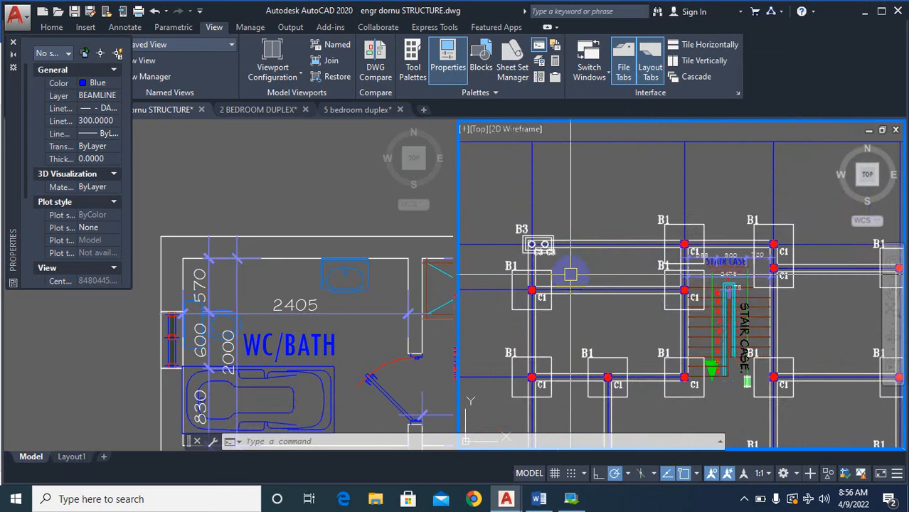
type("ml")
key("Return")
scroll(597, 260, "up", 5)
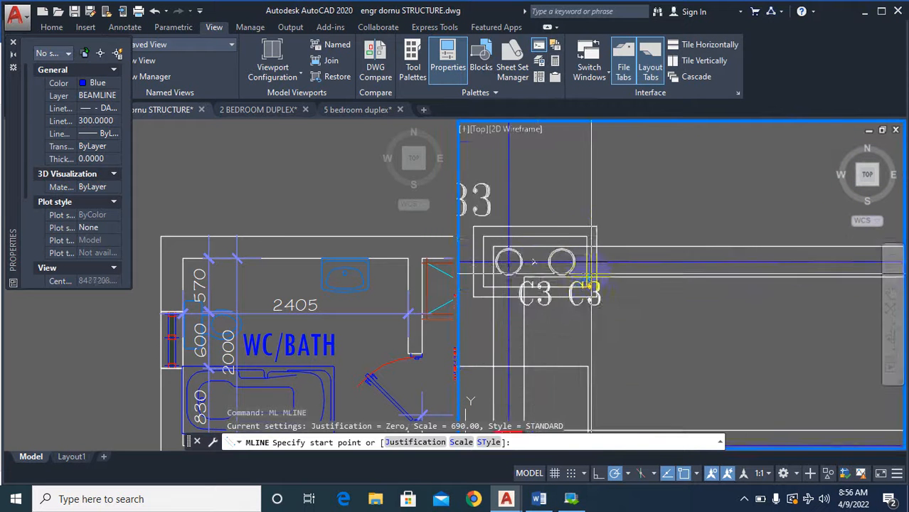
left_click(597, 260)
scroll(597, 263, "down", 3)
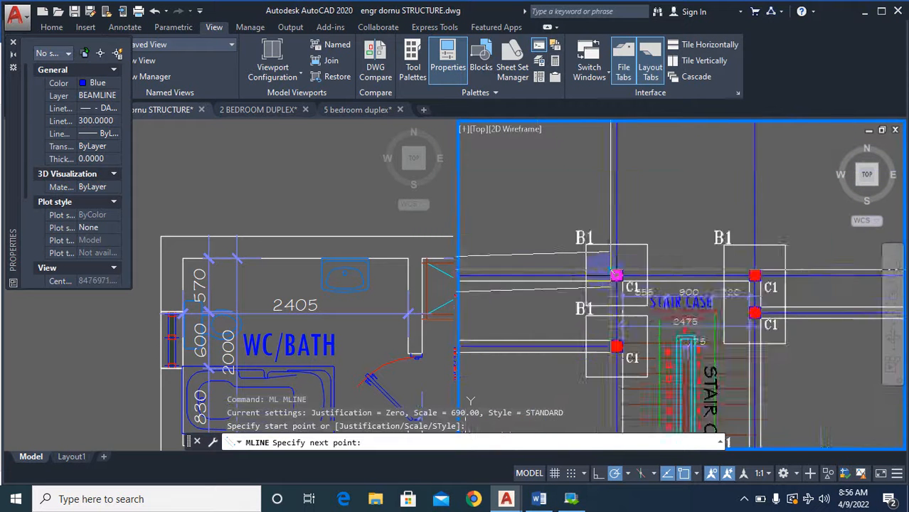
scroll(574, 286, "up", 3)
left_click(587, 268)
key("Return")
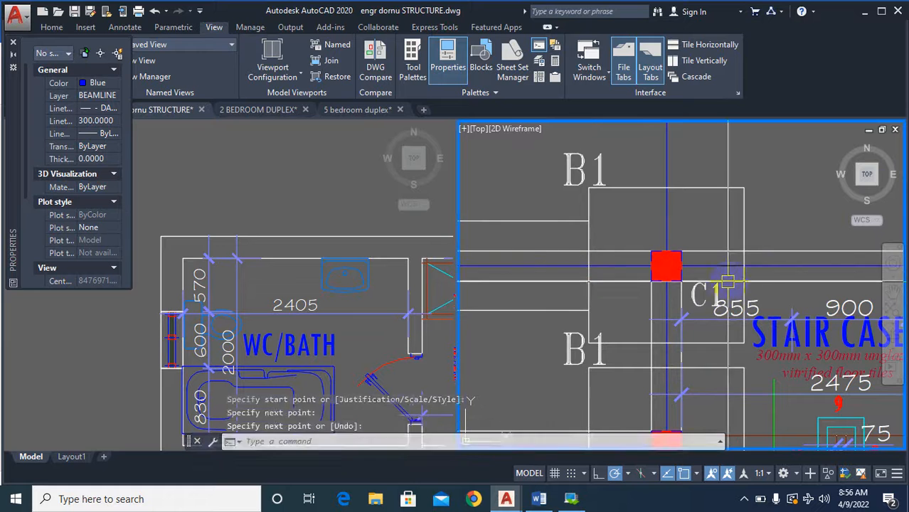
Draw a multiline between the facing edges of the two bases at the head of the staircase.
key("Return")
left_click(742, 265)
scroll(742, 265, "down", 3)
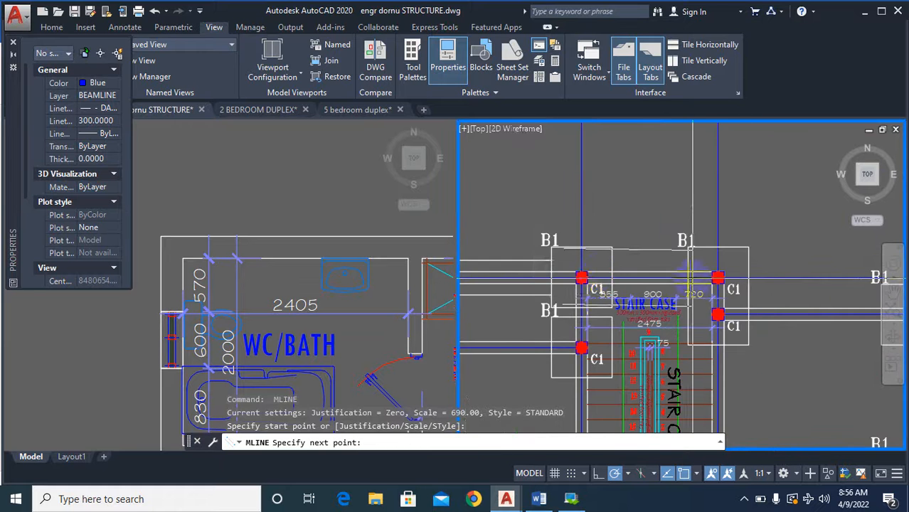
scroll(680, 271, "up", 3)
scroll(679, 274, "down", 3)
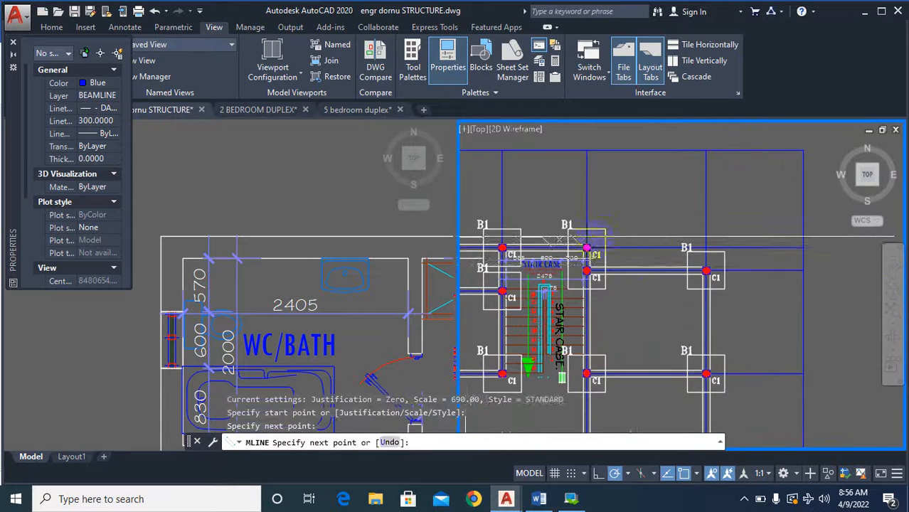
left_click(593, 272)
key("Return")
key("Return")
Draw a multiline from the right edge of the combined base at the staircase's upper-right corner to the left edge of the plan's upper-right base.
scroll(592, 272, "up", 3)
left_click(629, 295)
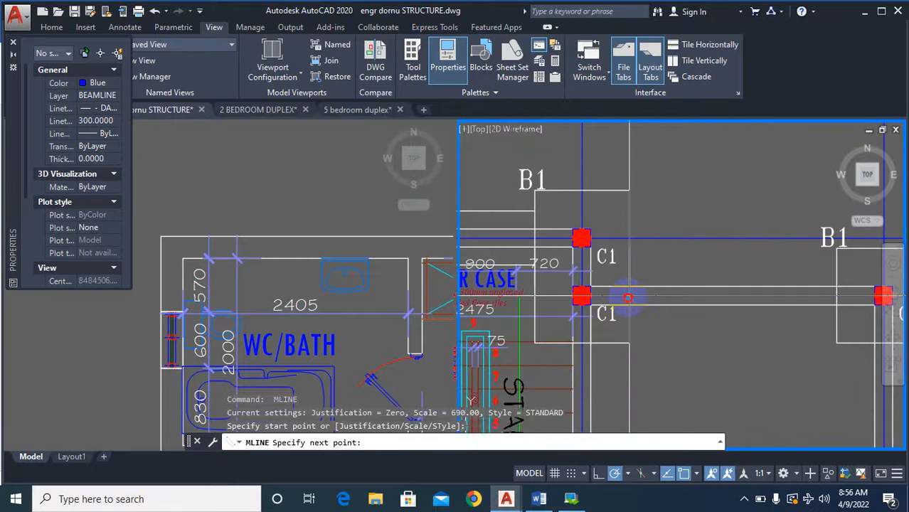
scroll(629, 296, "down", 3)
scroll(590, 284, "up", 3)
left_click(585, 276)
scroll(585, 276, "down", 3)
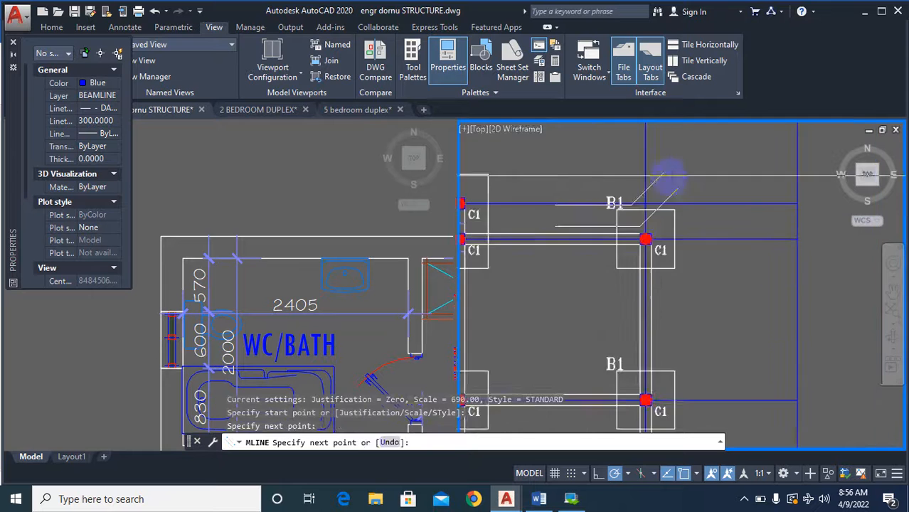
key("Return")
key("Return")
Draw a multiline from the bottom edge of the plan's upper-right base to the top edge of the base directly below it.
scroll(672, 228, "up", 3)
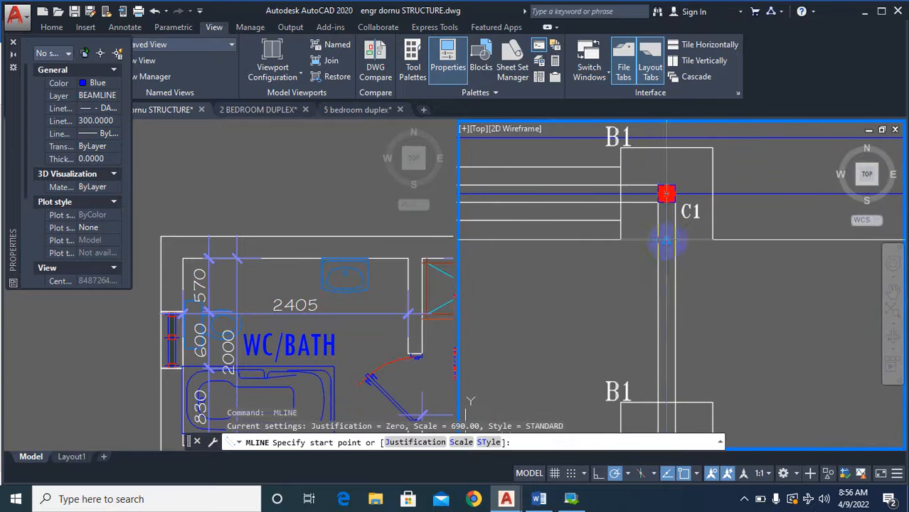
left_click(667, 242)
scroll(666, 241, "down", 3)
scroll(680, 259, "up", 3)
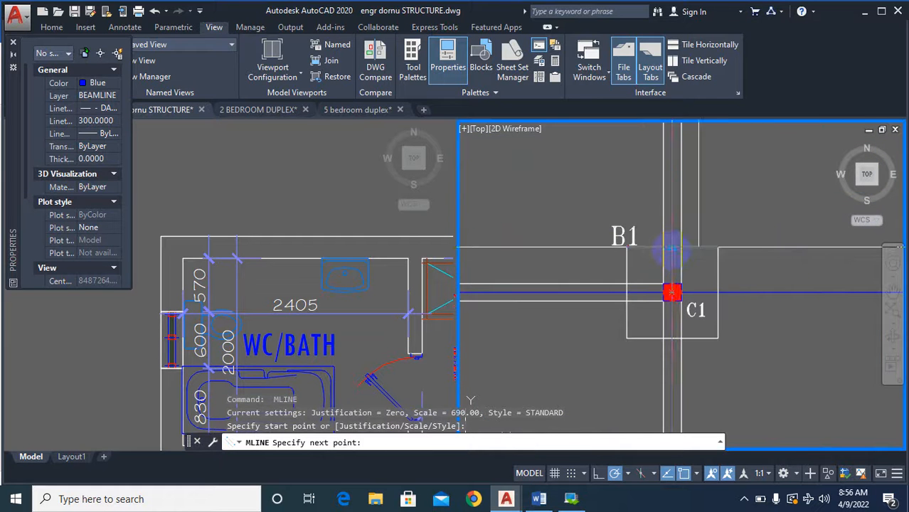
left_click(673, 249)
scroll(672, 249, "down", 3)
key("Return")
key("Return")
Draw a multiline between the facing edges of the second and third bases down the plan's right-hand column row.
scroll(684, 262, "up", 3)
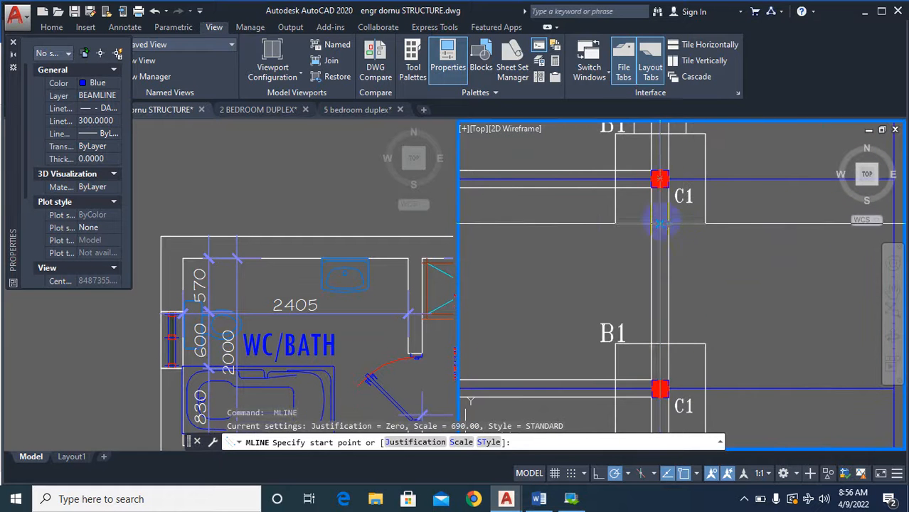
left_click(661, 223)
scroll(658, 343, "up", 2)
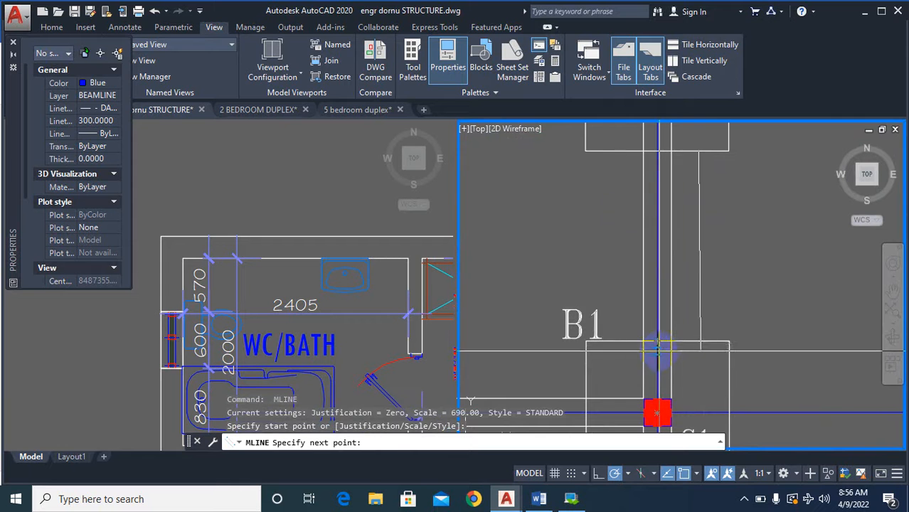
left_click(657, 342)
scroll(657, 342, "down", 3)
key("Return")
key("Return")
Draw a multiline from the third base down the right-hand column row to the top edge of the lower-right corner base.
scroll(733, 320, "up", 3)
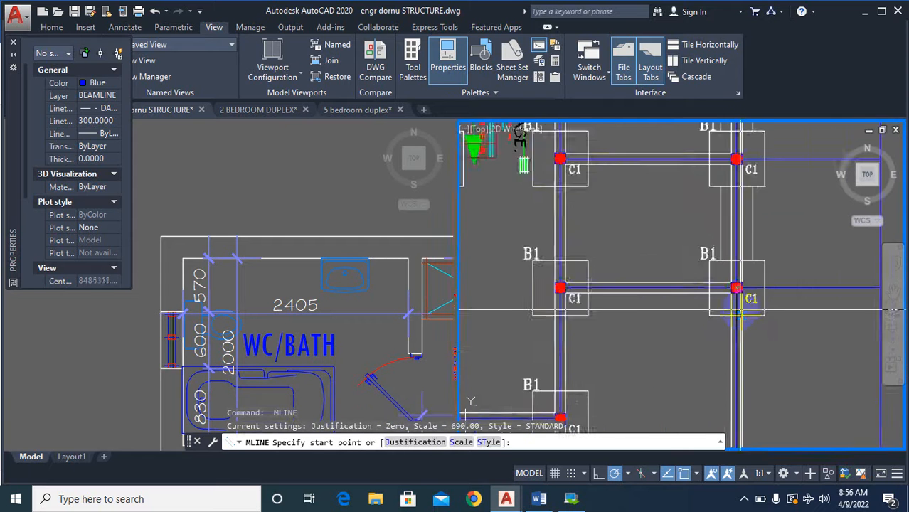
left_click(736, 318)
scroll(735, 318, "down", 3)
scroll(749, 345, "up", 4)
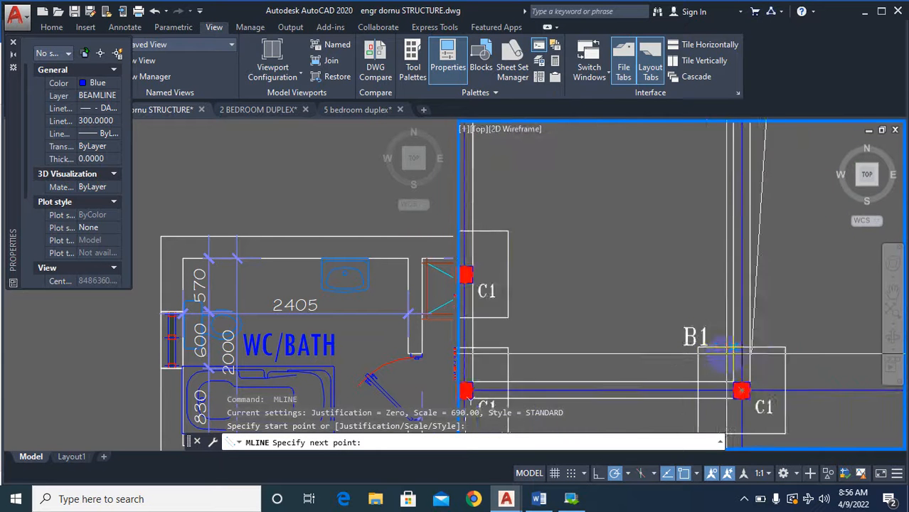
left_click(750, 345)
scroll(793, 243, "down", 4)
key("Return")
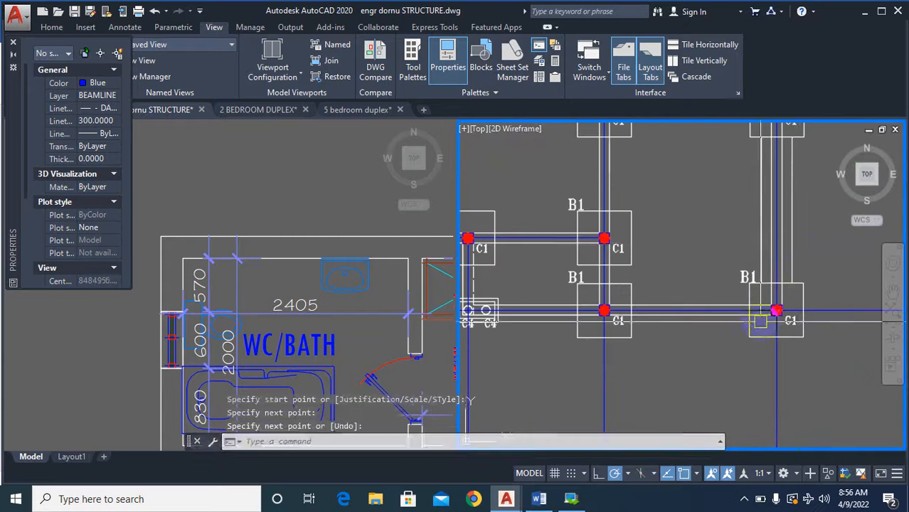
Draw a multiline from the left edge of the lower-right corner base to the right edge of the neighbouring B1 base in the bottom row.
key("Return")
scroll(755, 316, "up", 5)
left_click(727, 298)
scroll(727, 298, "down", 3)
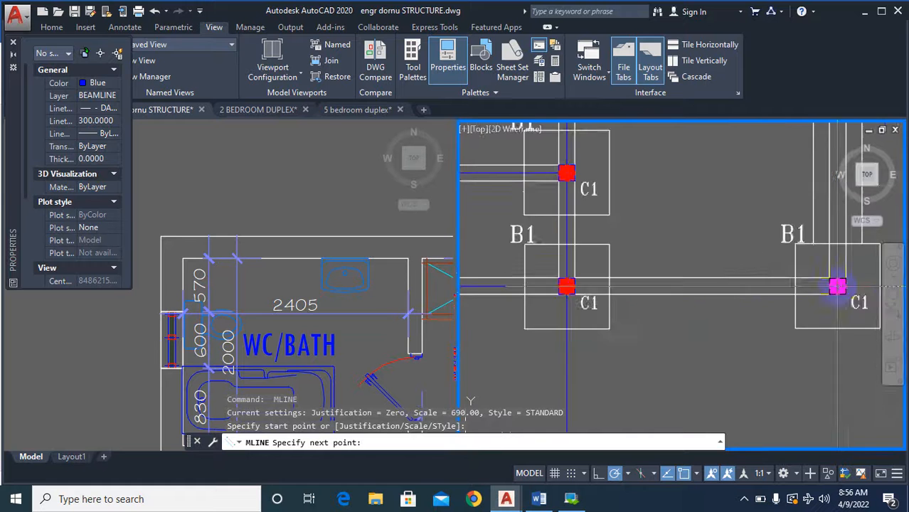
scroll(752, 299, "up", 3)
scroll(498, 280, "up", 2)
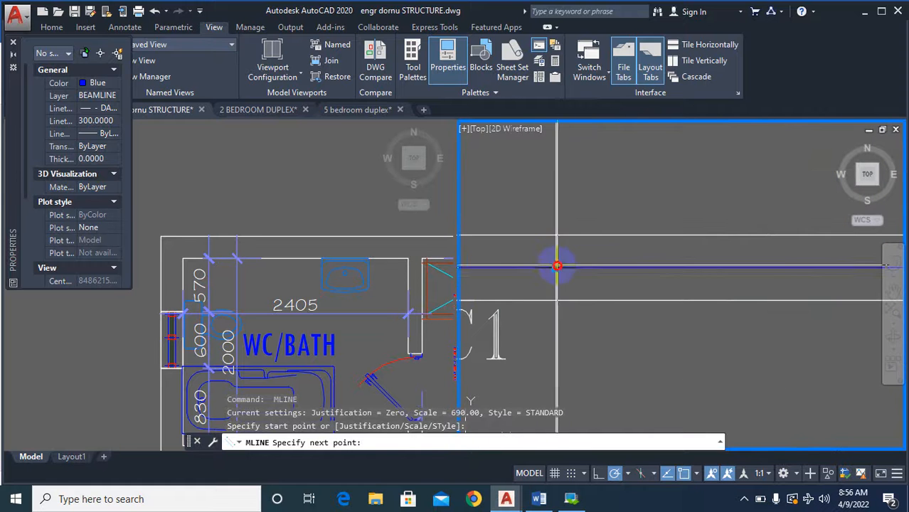
left_click(557, 266)
scroll(557, 266, "down", 3)
key("Return")
key("Return")
Draw a multiline from the left edge of the bottom row's middle B1 base to the right edge of the twin C4 column base.
scroll(641, 292, "up", 3)
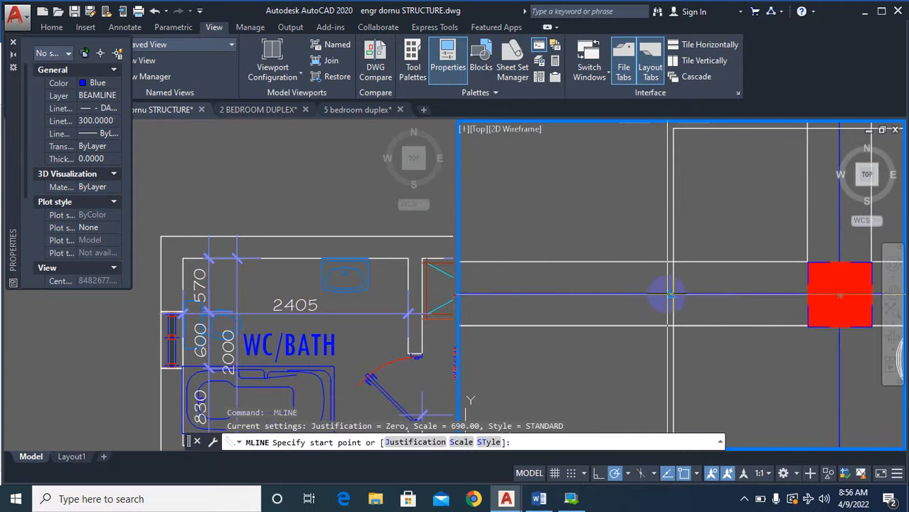
left_click(669, 295)
scroll(683, 306, "down", 3)
scroll(505, 300, "up", 4)
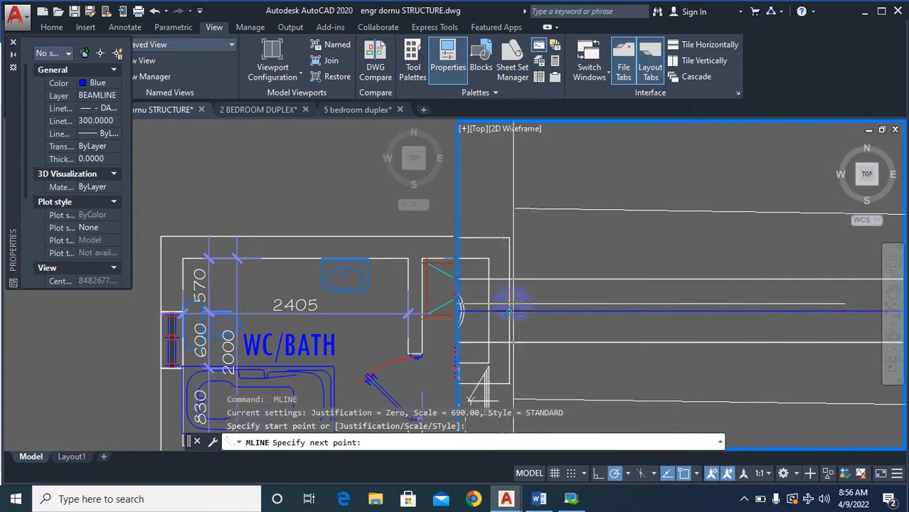
left_click(510, 310)
scroll(736, 295, "down", 6)
key("Return")
Examine the twin C4 base, the B3 base and the bases around the staircase for missing multilines and closely spaced bases.
scroll(645, 325, "up", 2)
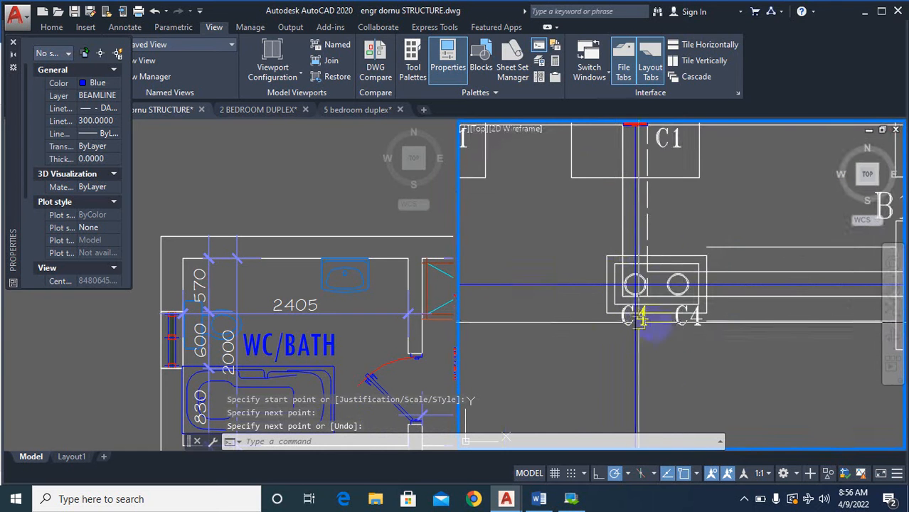
scroll(665, 331, "down", 3)
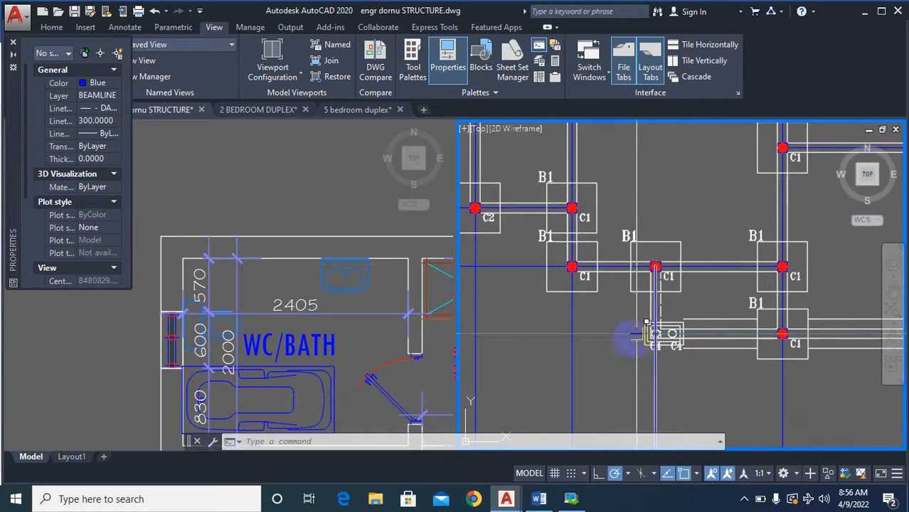
scroll(783, 267, "up", 2)
scroll(762, 237, "down", 8)
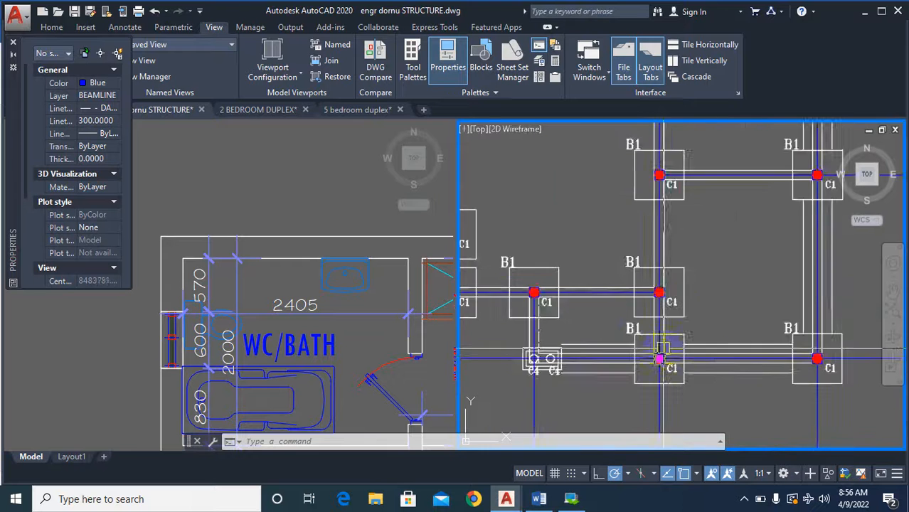
scroll(699, 182, "up", 4)
scroll(701, 264, "down", 4)
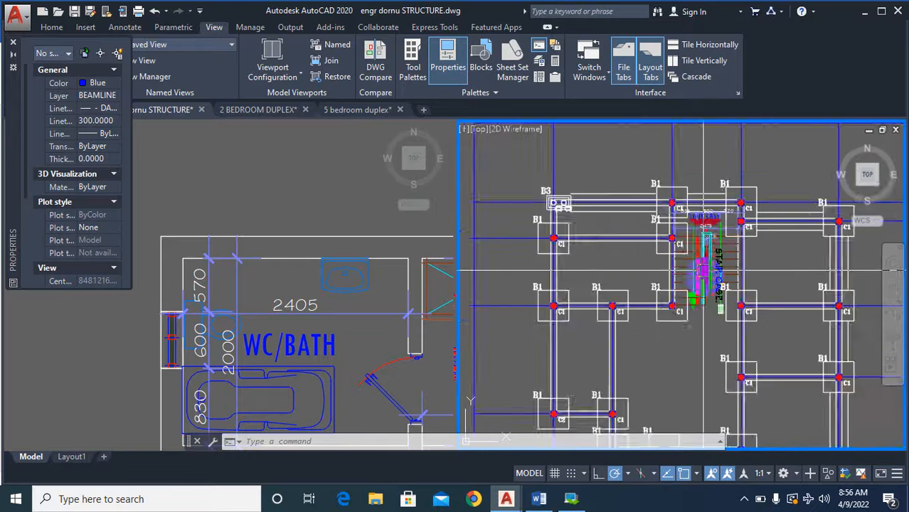
scroll(604, 229, "up", 6)
scroll(617, 286, "up", 2)
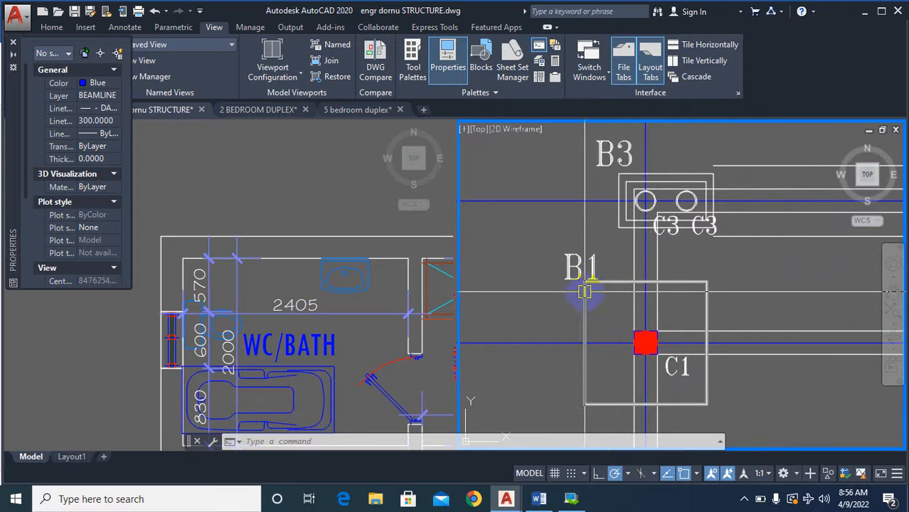
scroll(539, 279, "down", 4)
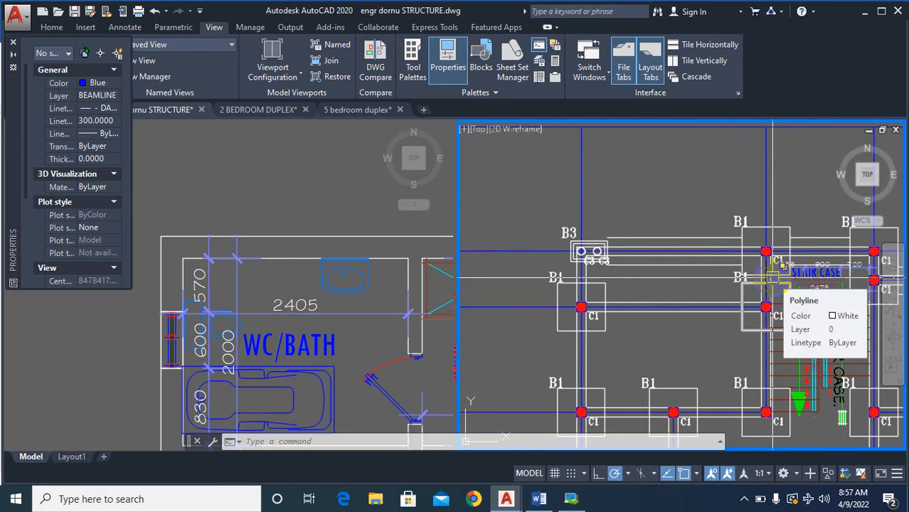
scroll(772, 278, "up", 5)
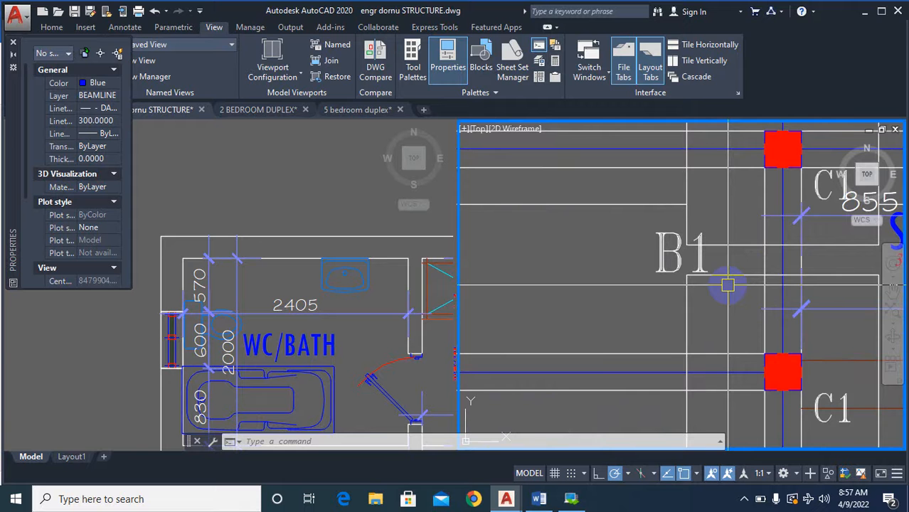
scroll(727, 286, "down", 4)
scroll(742, 355, "up", 4)
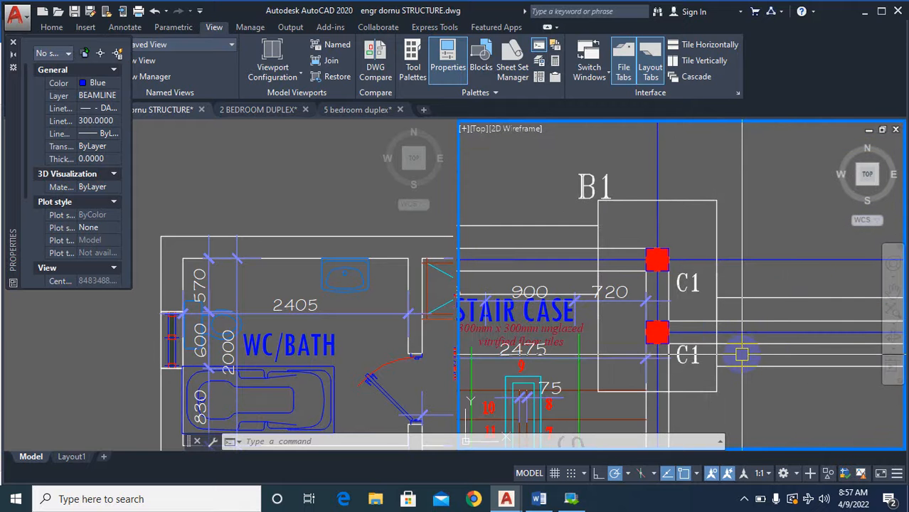
Add a vertical linear dimension across the full height of the combined two-column base at the staircase's upper-right corner.
type("dli")
key("Return")
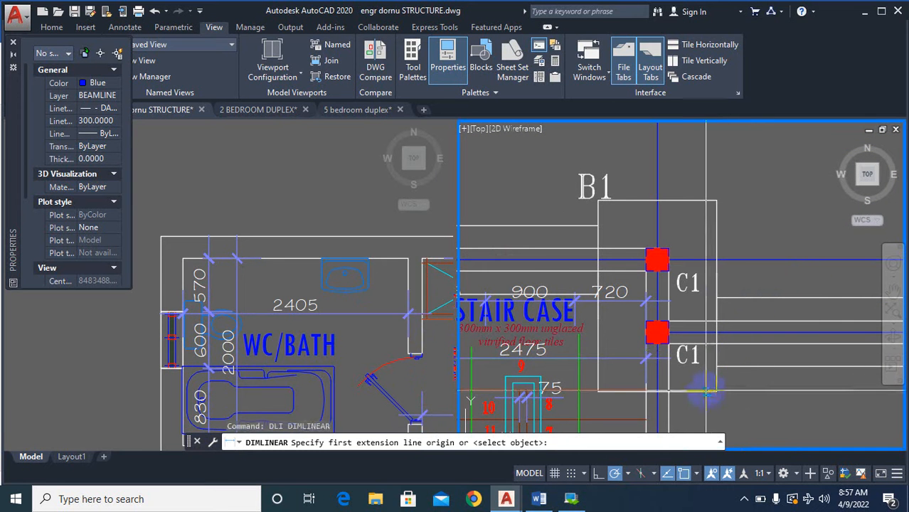
left_click(706, 391)
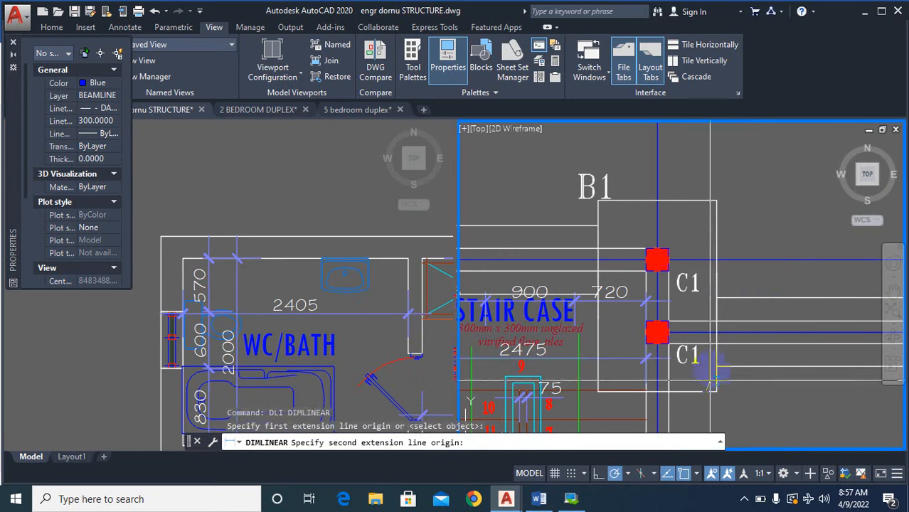
left_click(706, 202)
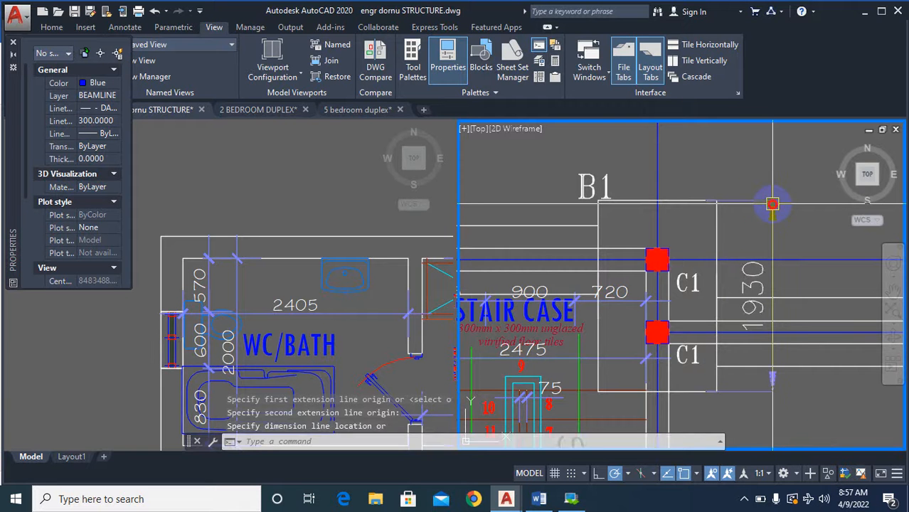
left_click(773, 205)
scroll(774, 213, "down", 3)
scroll(776, 237, "up", 3)
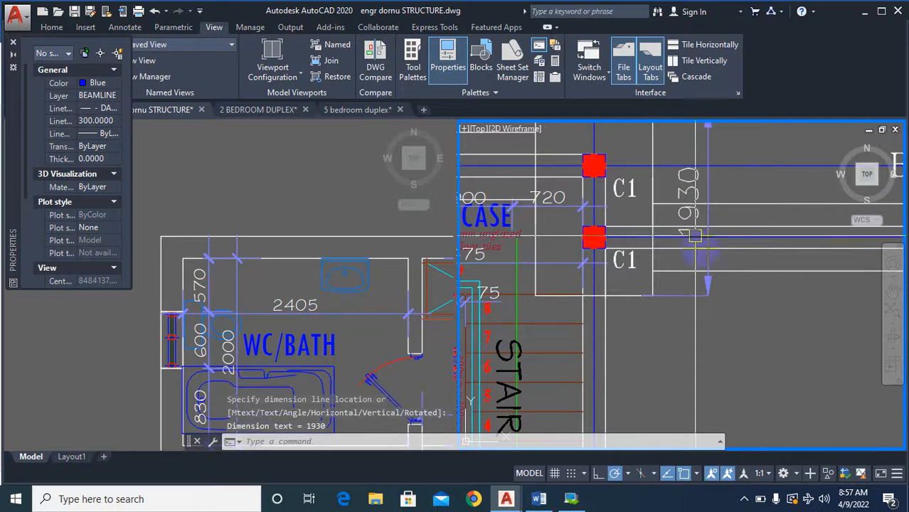
scroll(776, 237, "down", 3)
scroll(628, 158, "up", 3)
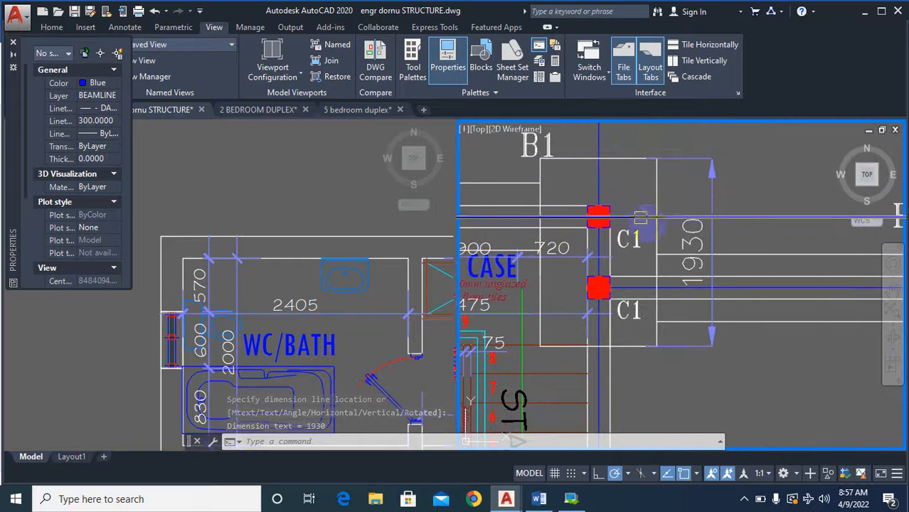
scroll(694, 213, "up", 2)
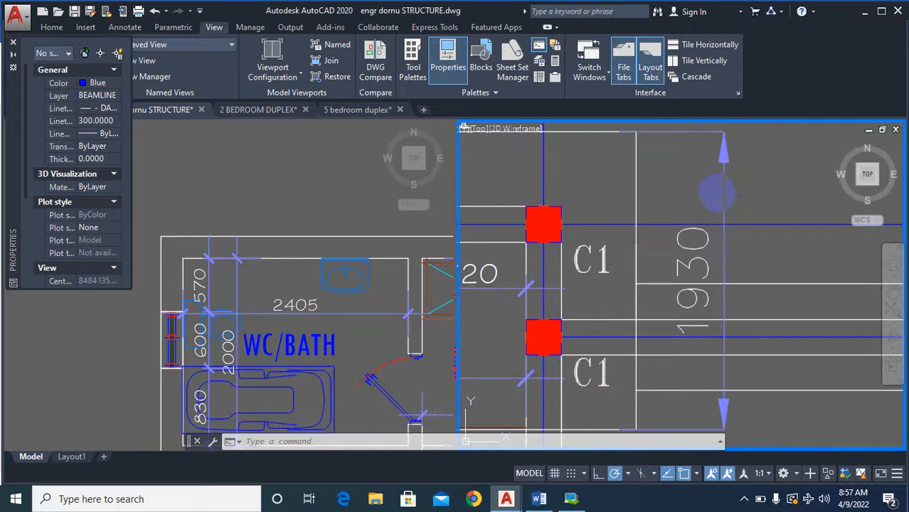
scroll(740, 213, "down", 5)
Erase the vertical dimension beside the combined base at the staircase's upper-right corner.
key("Return")
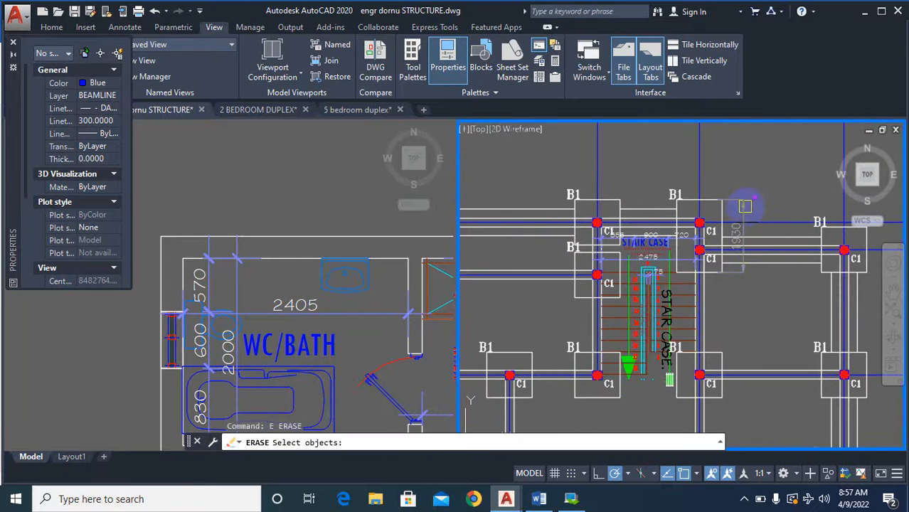
left_click(754, 205)
scroll(757, 217, "down", 5)
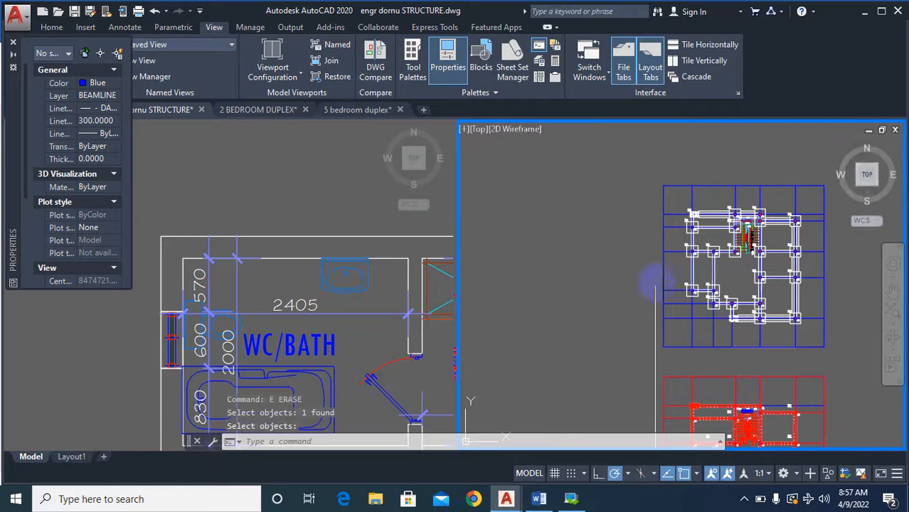
Draw a multiline from the top edge of the bottom row's middle B1 base to the bottom edge of the base directly above it.
scroll(690, 287, "up", 4)
scroll(595, 358, "down", 4)
scroll(704, 358, "up", 2)
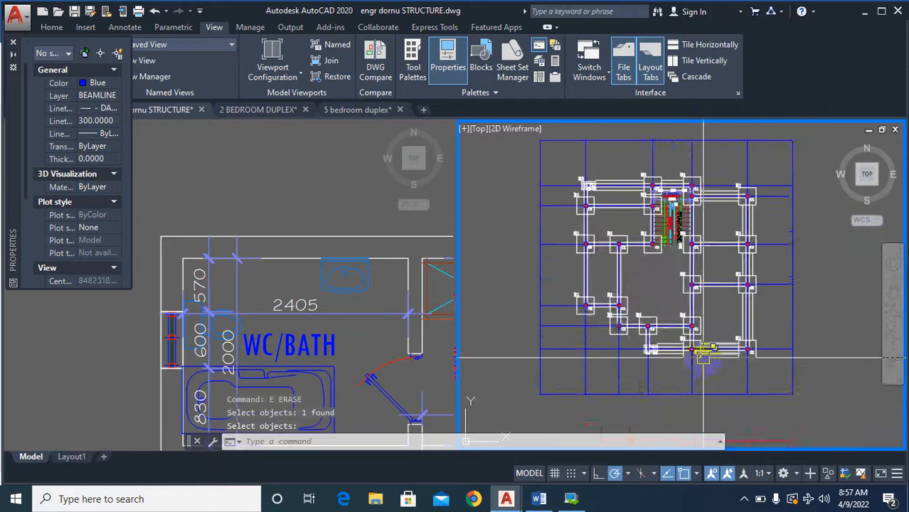
scroll(705, 359, "up", 5)
key("Escape")
type("ml")
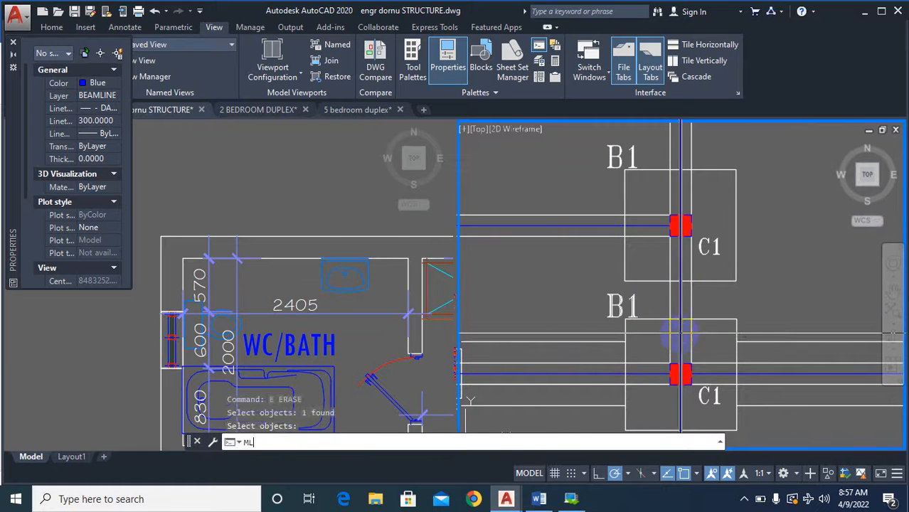
key("Return")
scroll(679, 328, "up", 2)
left_click(677, 320)
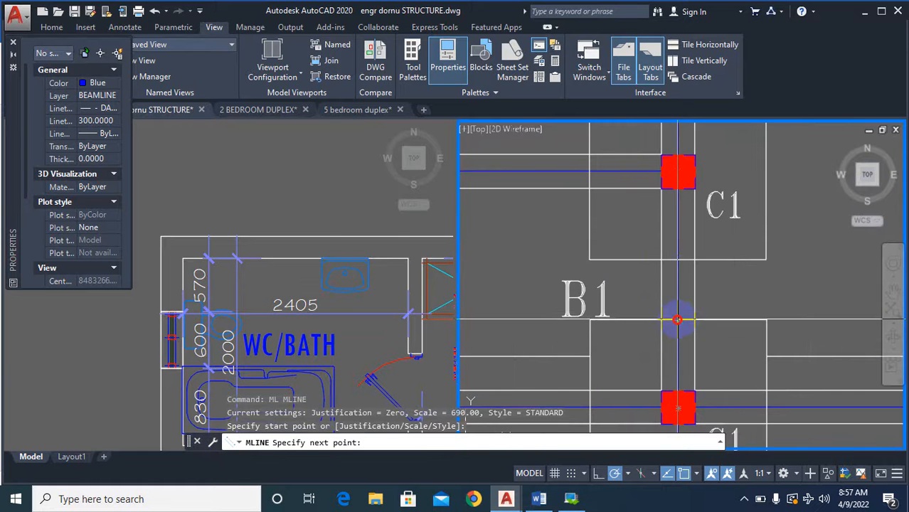
left_click(677, 260)
scroll(631, 330, "down", 4)
key("Return")
key("Return")
Draw a multiline from the second-lowest base below the staircase's right side up to the bottom edge of the next base above.
scroll(644, 231, "up", 4)
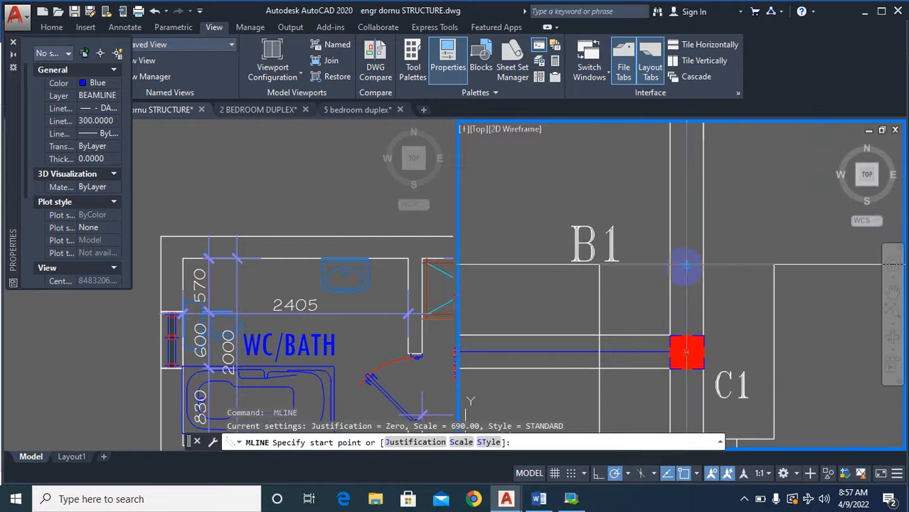
left_click(686, 265)
scroll(666, 329, "down", 4)
scroll(669, 200, "up", 4)
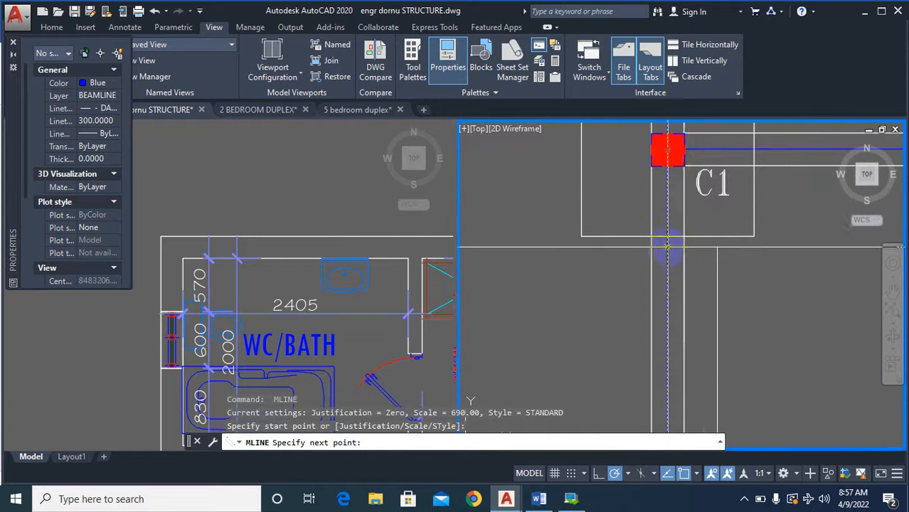
left_click(669, 236)
scroll(669, 242, "down", 4)
key("Return")
key("Return")
Draw a multiline from the top edge of the third-lowest base below the staircase's right side to the bottom edge of the base above.
scroll(711, 249, "up", 4)
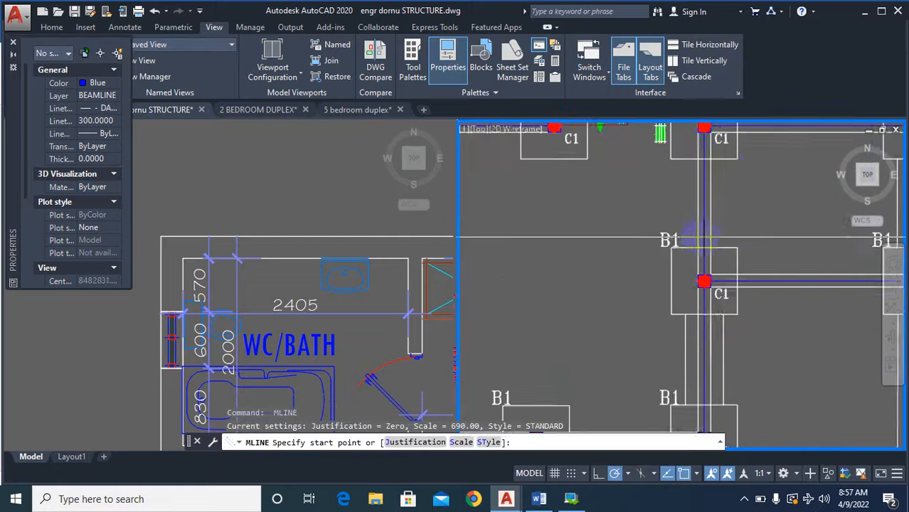
left_click(707, 255)
scroll(706, 255, "down", 4)
scroll(698, 152, "up", 4)
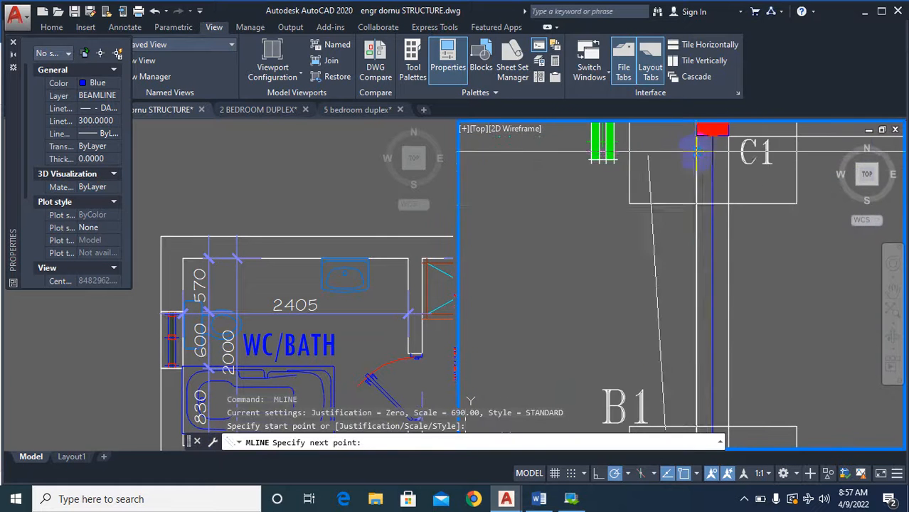
left_click(710, 205)
scroll(711, 206, "down", 4)
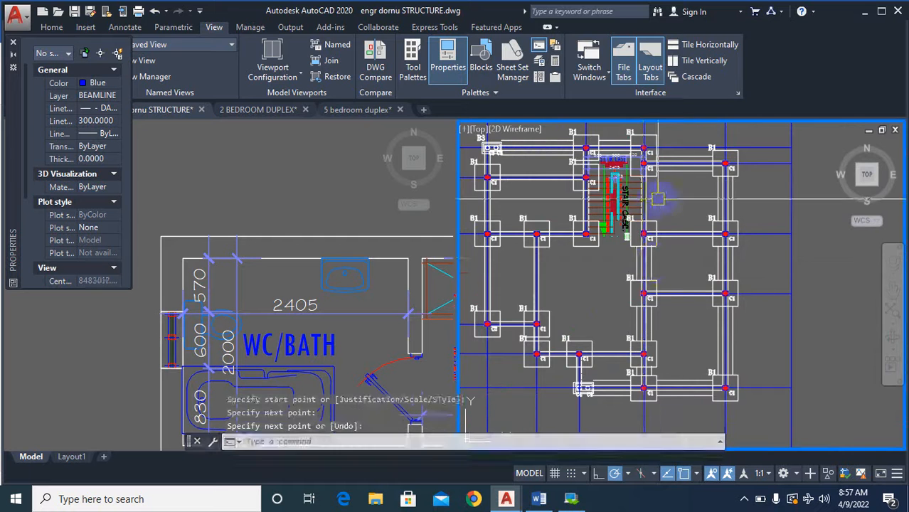
key("Return")
key("Return")
Draw a multiline from the top edge of the staircase's lower-right base up to the bottom edge of the combined two-column base.
scroll(686, 239, "up", 4)
scroll(661, 248, "up", 2)
left_click(662, 249)
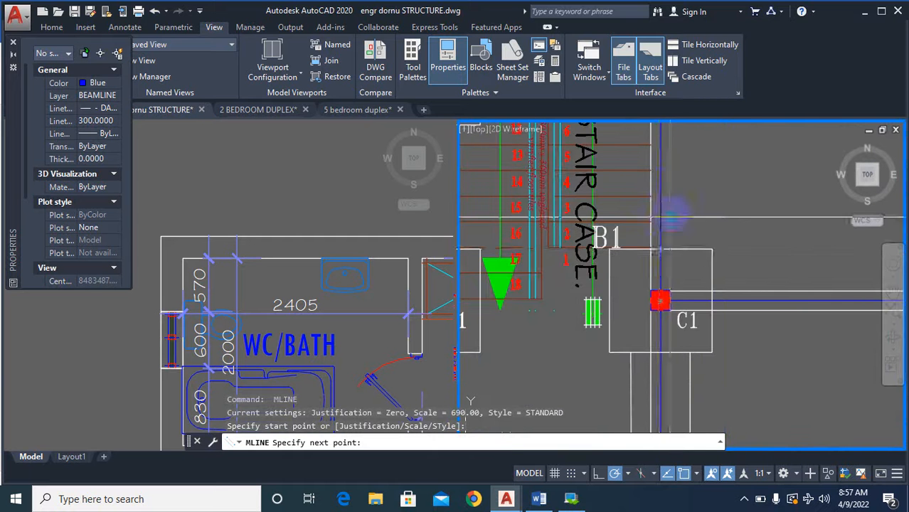
scroll(658, 242, "down", 4)
scroll(638, 233, "up", 5)
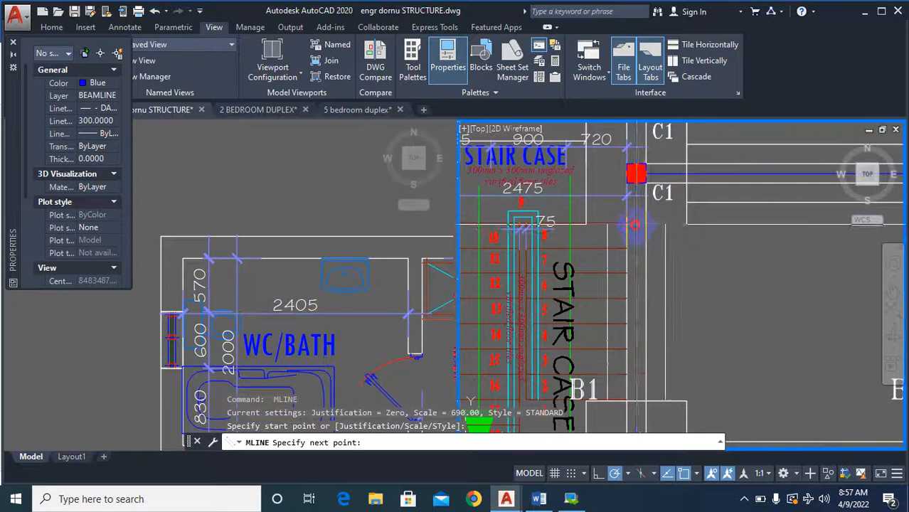
left_click(636, 226)
scroll(635, 227, "down", 5)
key("Return")
key("Return")
Draw a horizontal multiline from the right edge of the staircase's lower-right base to the left edge of the facing outer-column base.
scroll(627, 246, "up", 6)
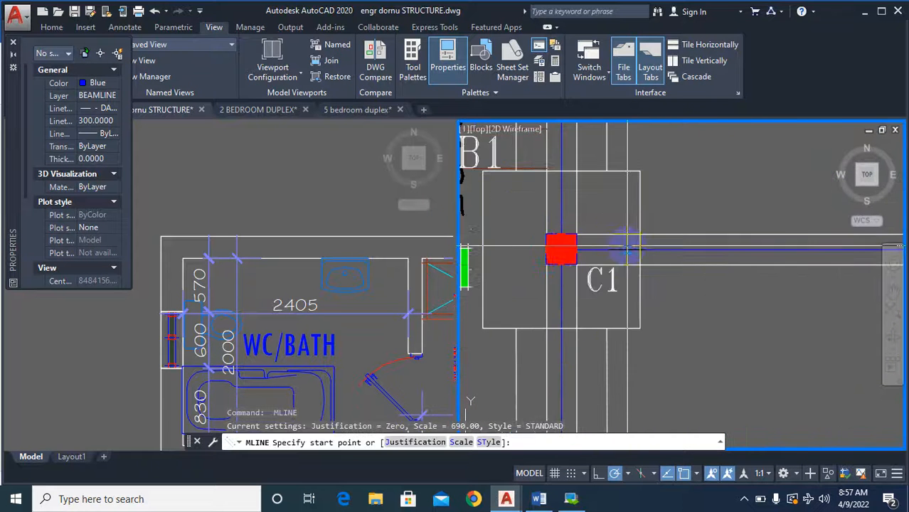
left_click(638, 249)
scroll(639, 249, "down", 4)
scroll(661, 276, "up", 4)
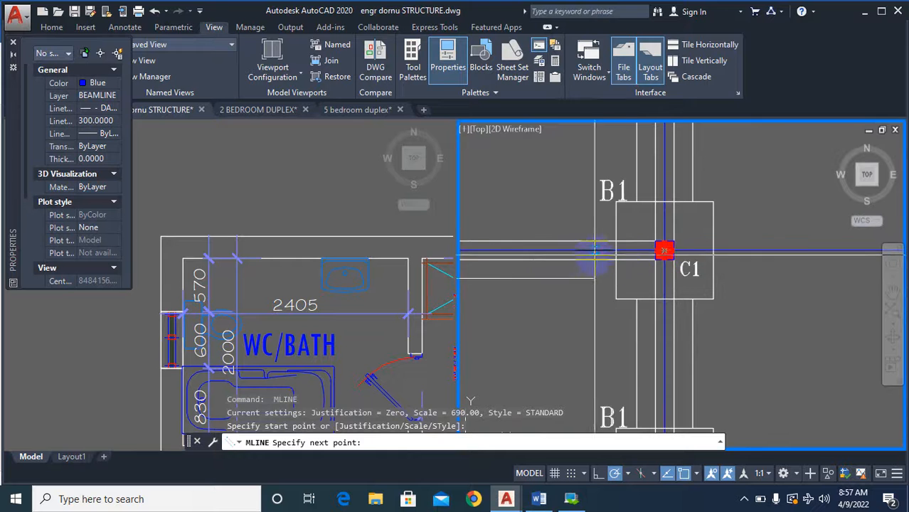
left_click(616, 252)
scroll(615, 251, "down", 5)
key("Return")
key("Return")
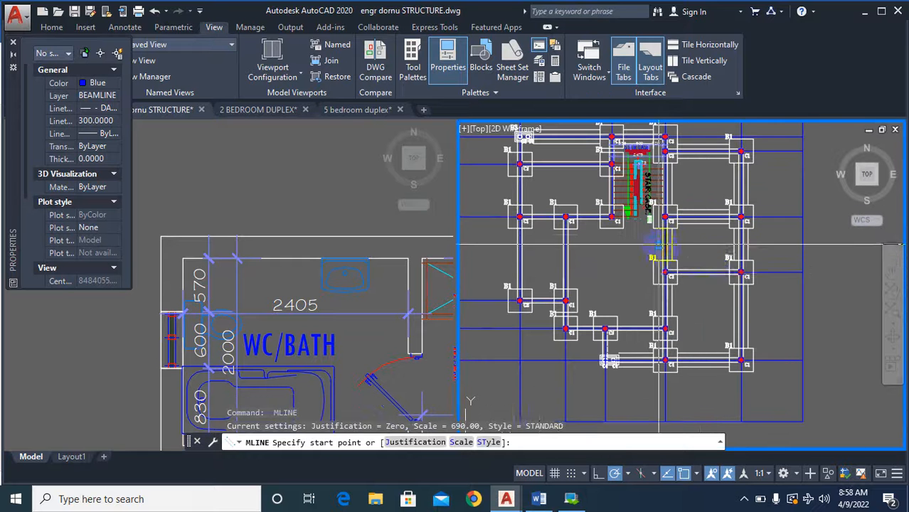
Draw a horizontal multiline one row below the staircase's lower-right base, from that row's inner base to the left edge of its outer base.
scroll(697, 257, "up", 5)
scroll(697, 260, "up", 4)
left_click(614, 305)
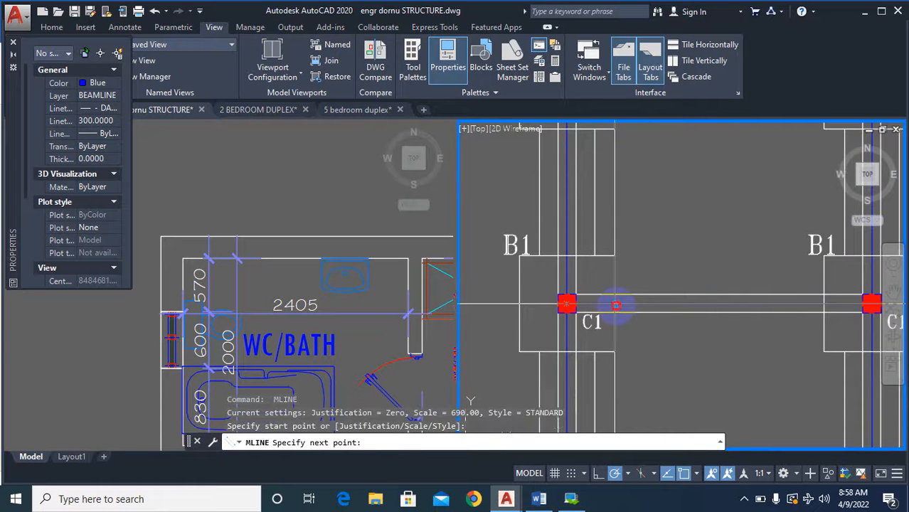
scroll(765, 297, "up", 5)
left_click(765, 297)
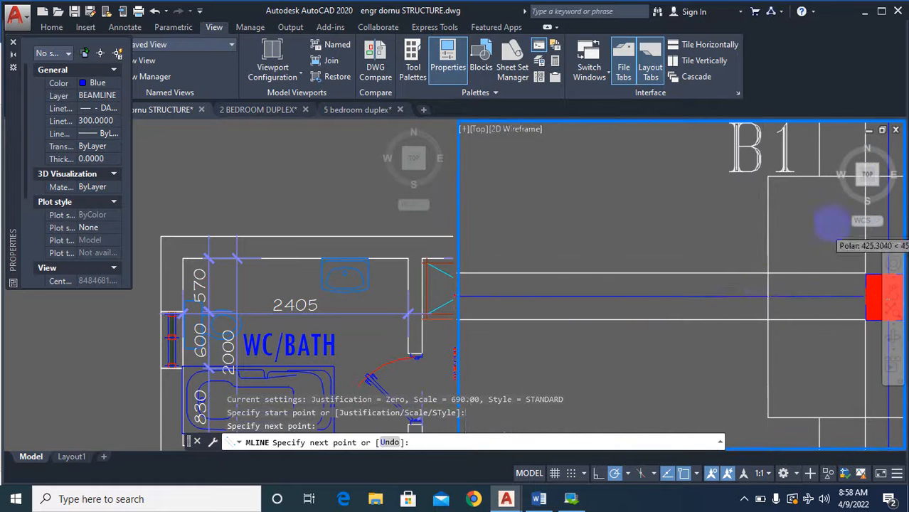
scroll(727, 320, "down", 5)
key("Return")
key("Return")
Draw a multiline in the second-lowest row from the left edge of its rightmost base to the right edge of its middle base.
scroll(679, 327, "up", 2)
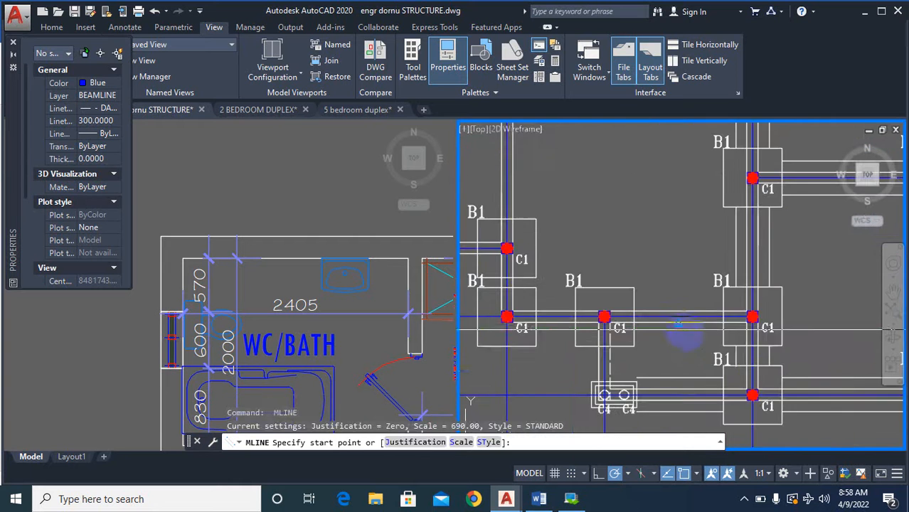
scroll(730, 318, "up", 3)
left_click(716, 351)
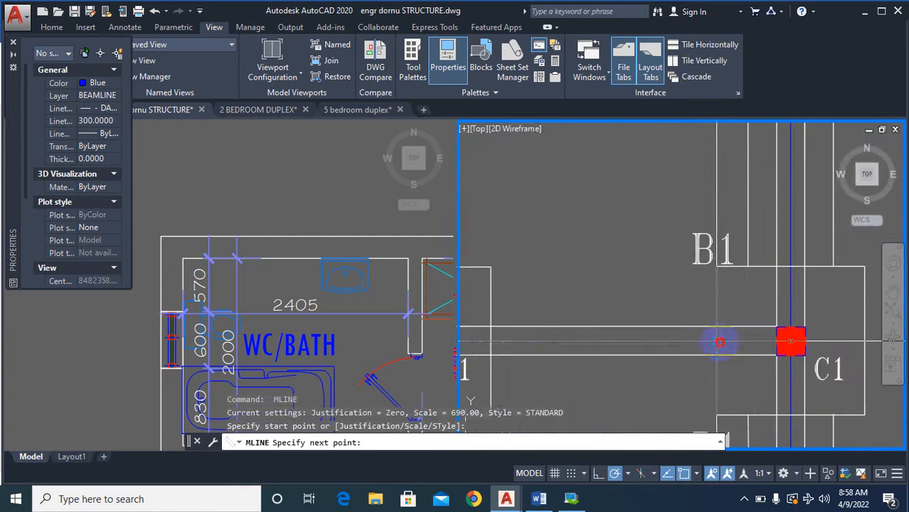
scroll(718, 341, "down", 3)
scroll(672, 333, "up", 3)
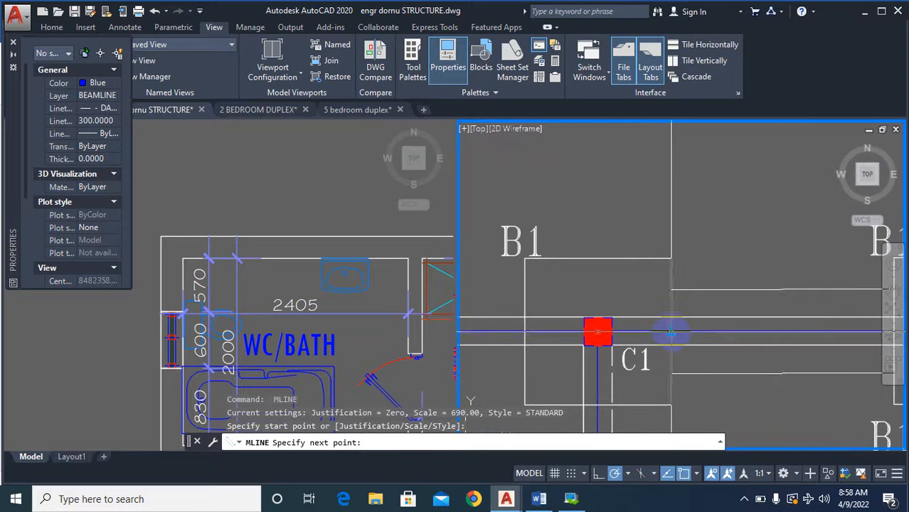
left_click(671, 331)
scroll(718, 284, "down", 5)
key("Return")
key("Return")
Draw a multiline from the middle base's left edge to the right edge of the same row's leftmost base, and dismiss the Bentley sign-in window.
scroll(662, 313, "up", 5)
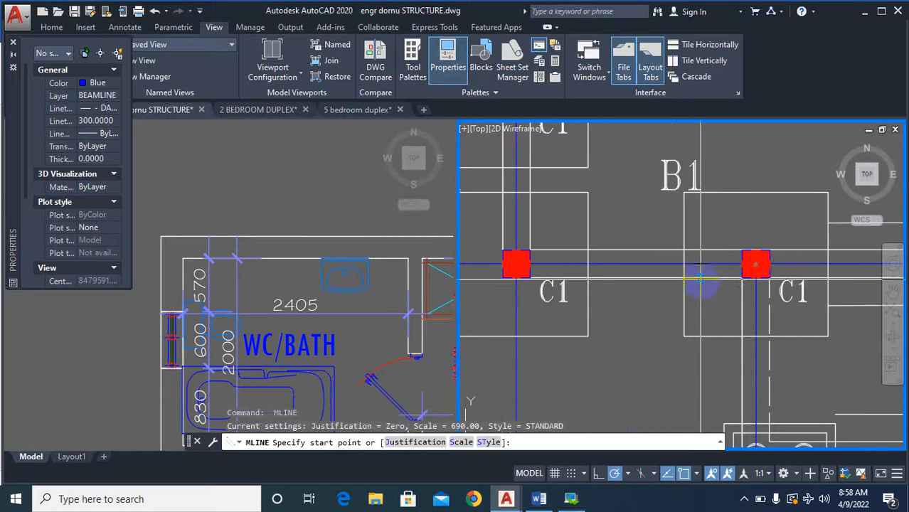
left_click(684, 266)
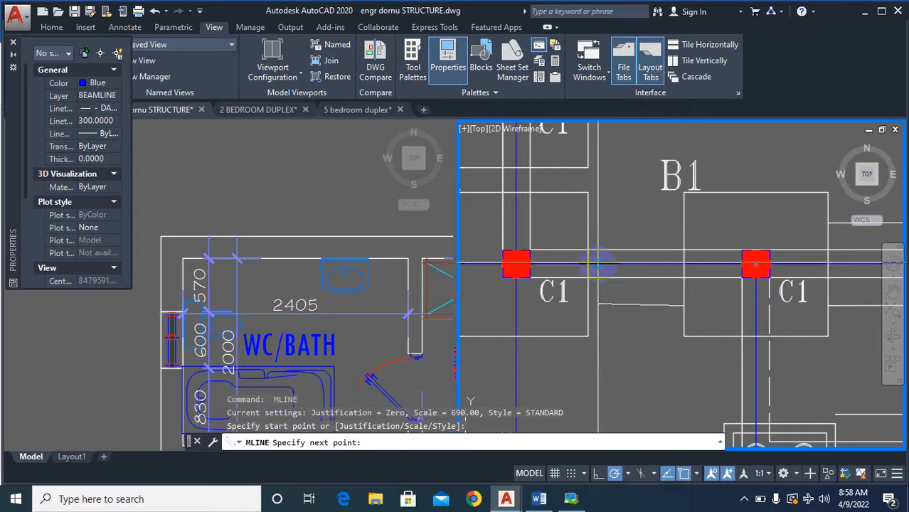
left_click(588, 264)
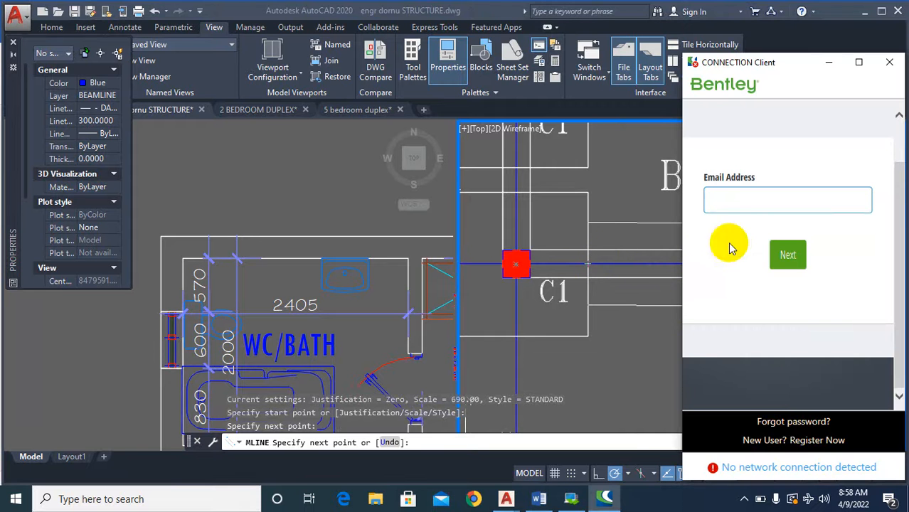
left_click(888, 64)
scroll(683, 352, "down", 3)
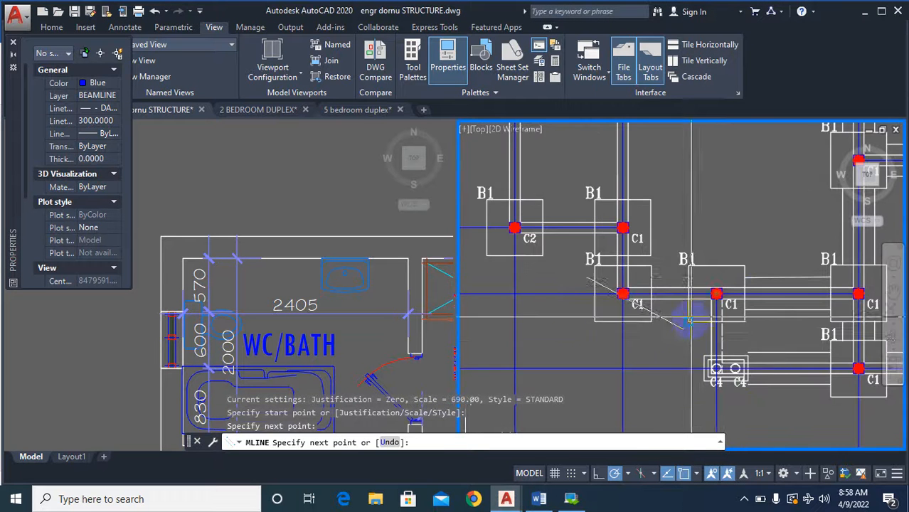
key("Escape")
Draw a short vertical multiline from the top edge of the second-lowest row's leftmost base to the bottom edge of the base directly above.
key("Return")
scroll(606, 252, "up", 3)
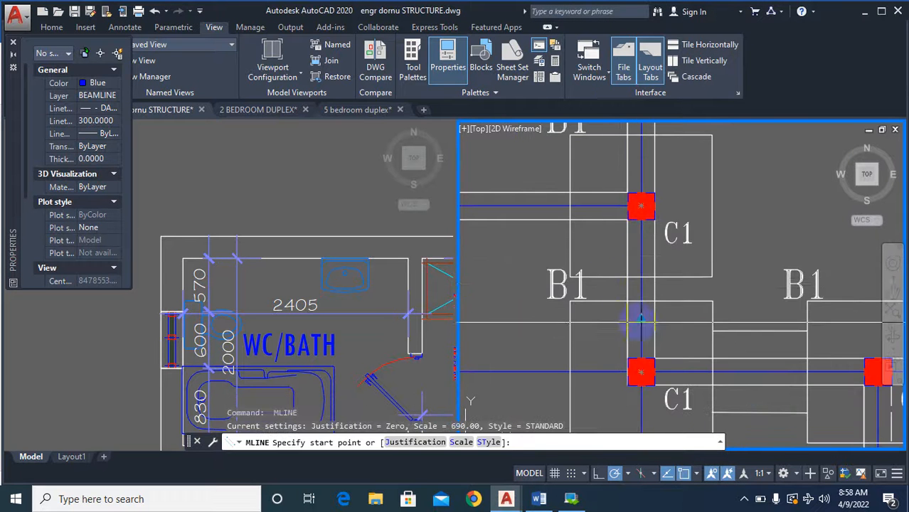
left_click(641, 302)
left_click(641, 277)
scroll(700, 317, "down", 3)
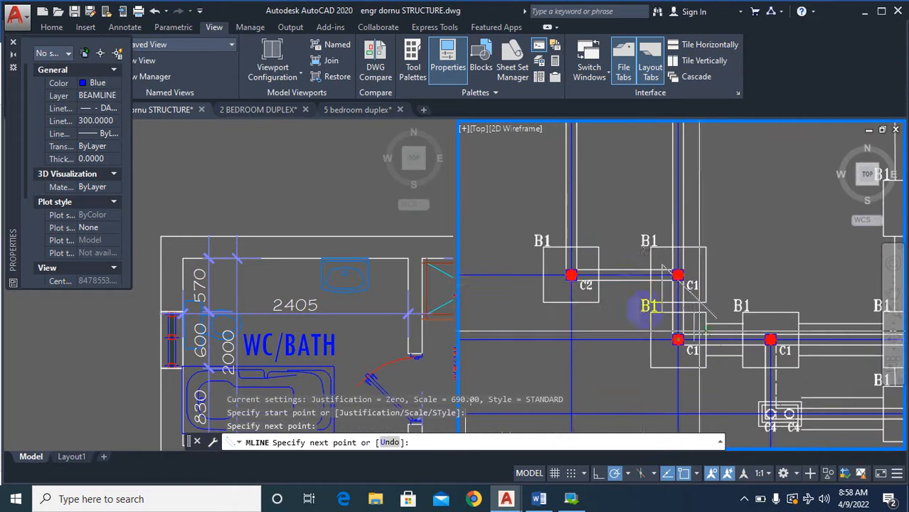
key("Return")
key("Return")
Draw a horizontal multiline from the left edge of that upper C1 base to the right edge of the C2 base.
scroll(645, 283, "up", 3)
left_click(658, 263)
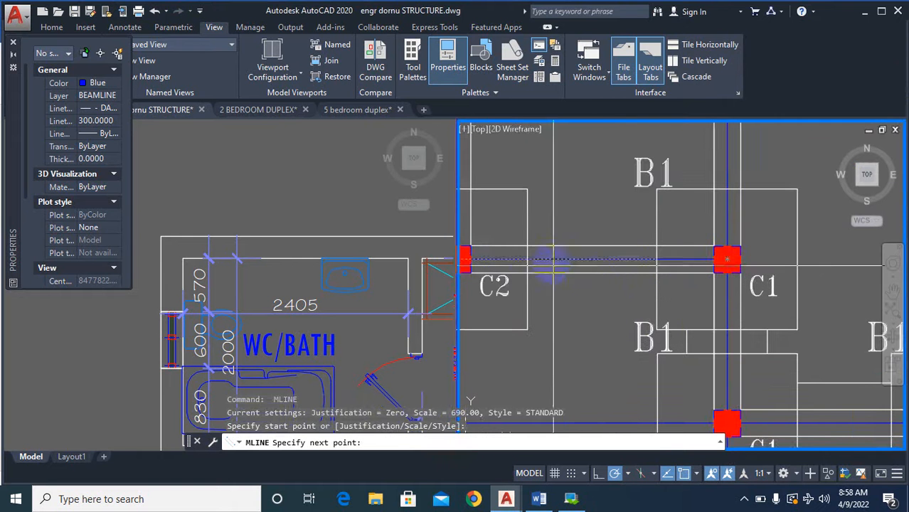
left_click(526, 259)
scroll(626, 327, "down", 6)
key("Return")
key("Return")
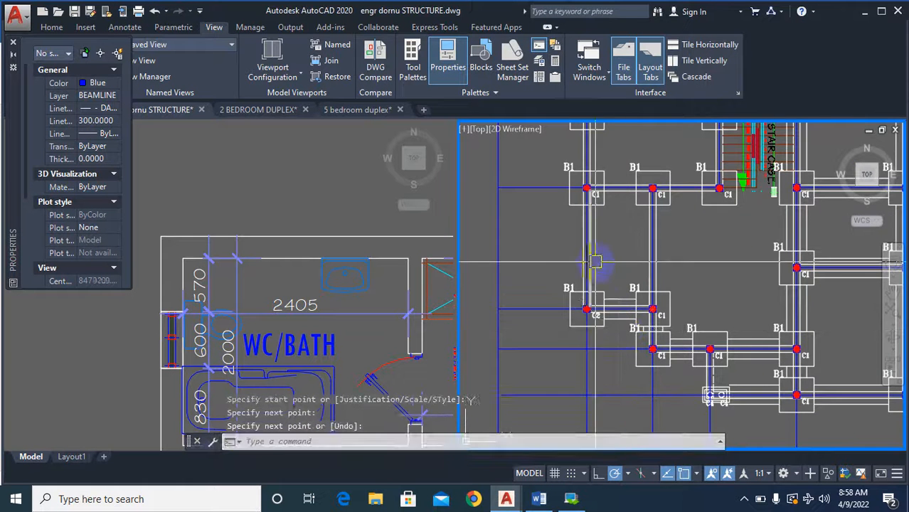
Draw a vertical multiline from the top edge of the C2 base to the bottom edge of the C1 base above it.
scroll(588, 275, "up", 2)
scroll(586, 288, "up", 3)
left_click(578, 335)
scroll(578, 335, "down", 5)
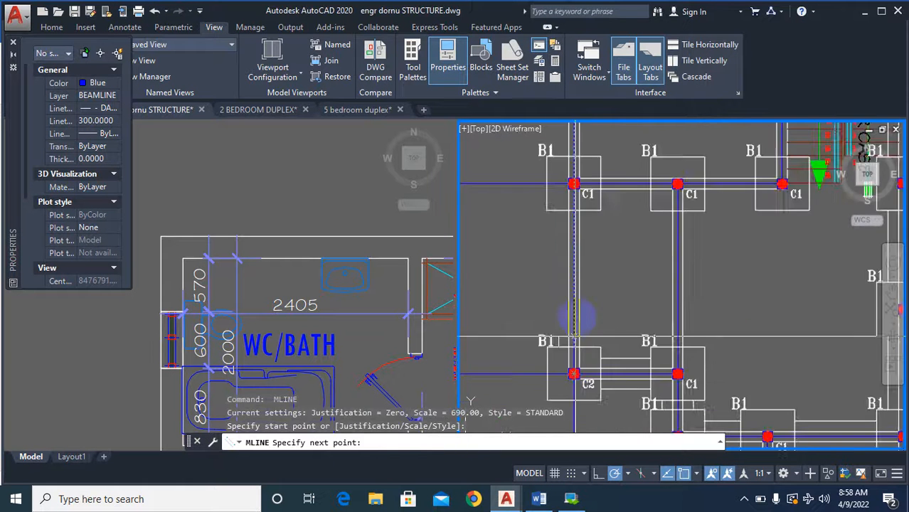
scroll(583, 204, "up", 5)
left_click(582, 203)
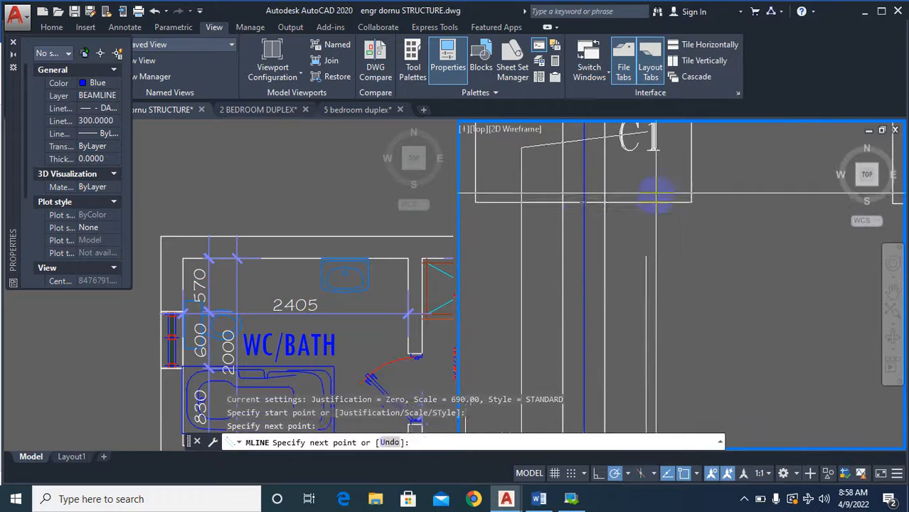
scroll(582, 203, "down", 5)
key("Return")
key("Return")
Draw a vertical multiline up the leftmost column line from that C1 base's top edge to the bottom edge of the next base.
scroll(626, 263, "up", 5)
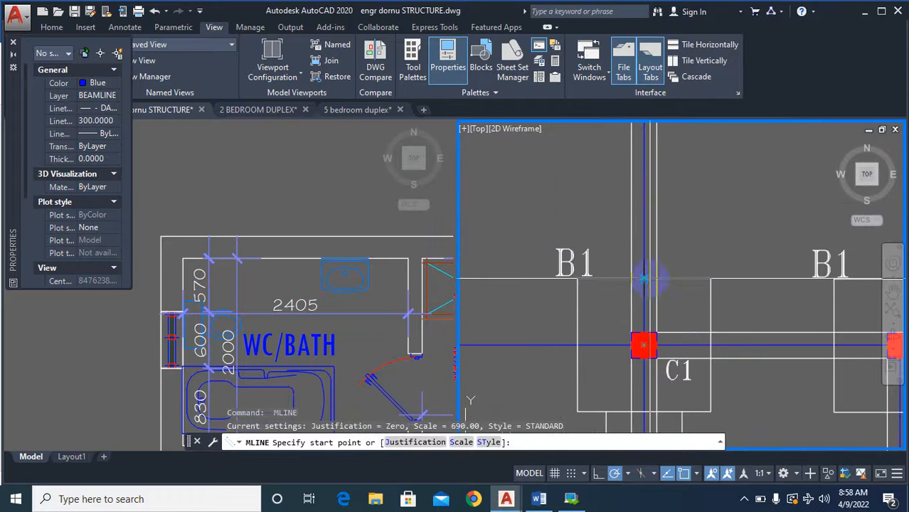
left_click(643, 278)
scroll(644, 277, "down", 5)
scroll(618, 313, "up", 5)
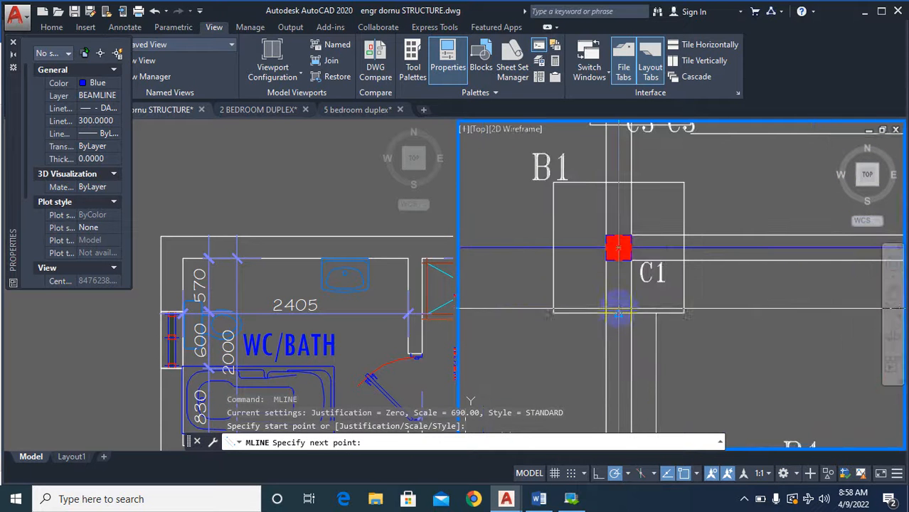
left_click(618, 313)
scroll(618, 313, "down", 5)
scroll(633, 274, "up", 5)
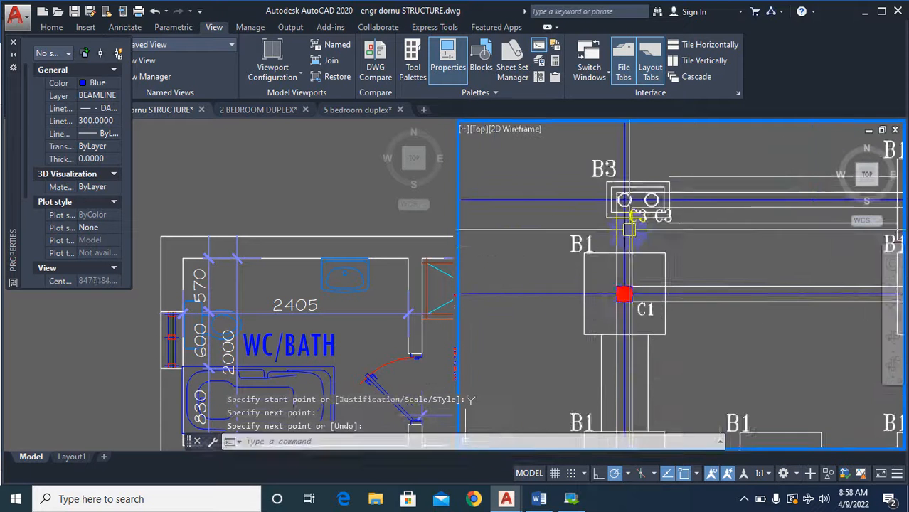
key("Return")
key("Return")
Draw a vertical multiline from the top edge of the leftmost column's uppermost B1 base to the bottom edge of the B3 base.
left_click(613, 285)
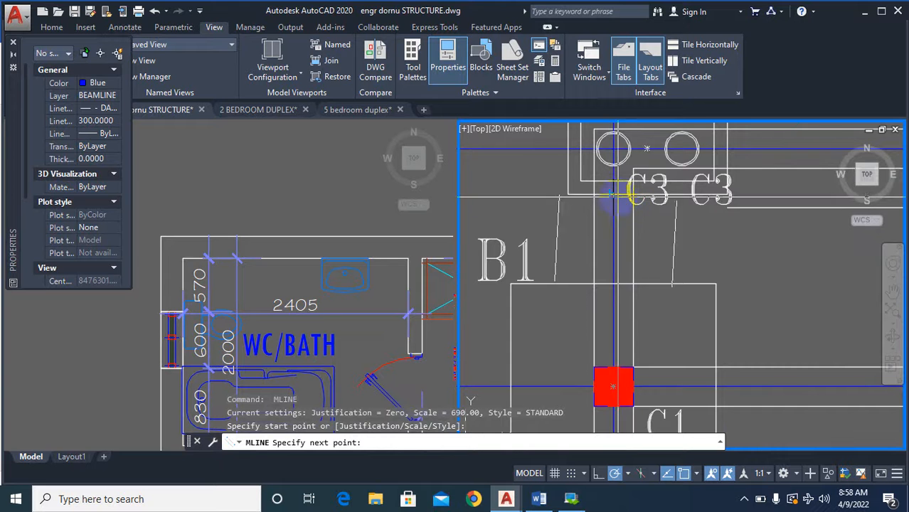
left_click(613, 193)
scroll(594, 279, "down", 4)
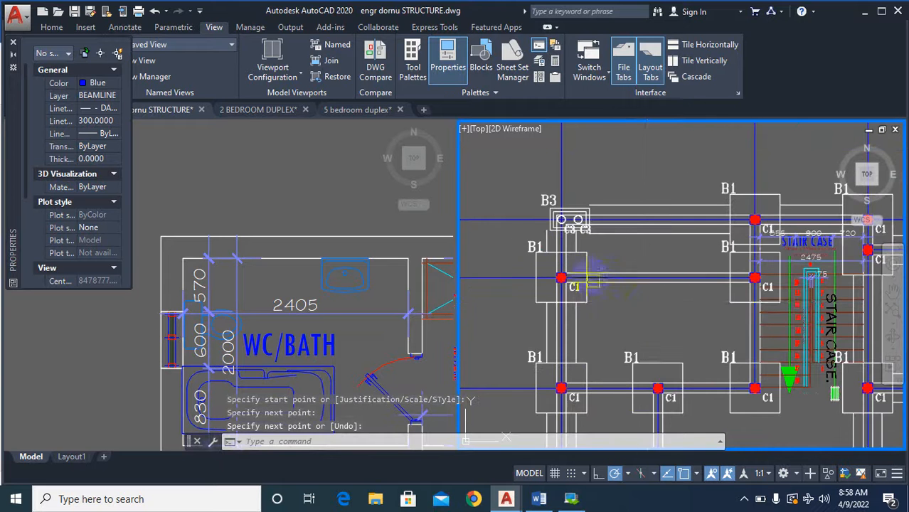
Draw a horizontal multiline from the right edge of the B1 base below B3 to the left edge of the base beside the staircase.
scroll(590, 276, "up", 4)
key("Return")
left_click(519, 284)
scroll(526, 293, "down", 4)
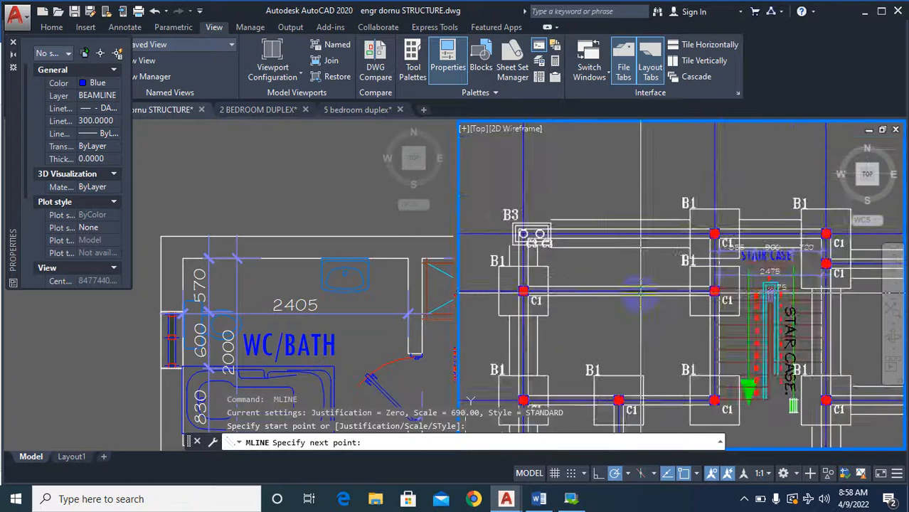
scroll(662, 292, "up", 4)
left_click(732, 288)
scroll(591, 222, "down", 4)
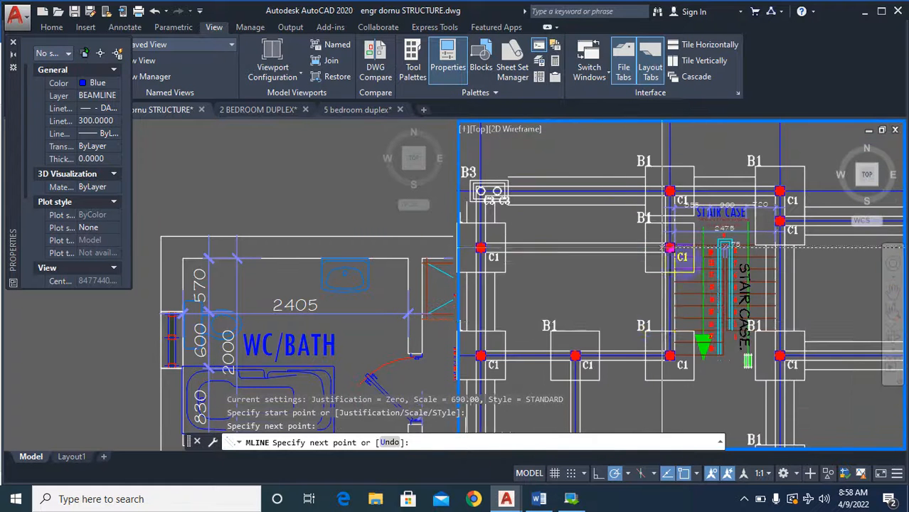
key("Return")
Draw a vertical multiline from the top edge of the staircase's lower-left base to the bottom edge of the base above it.
scroll(662, 320, "up", 4)
key("Return")
left_click(687, 348)
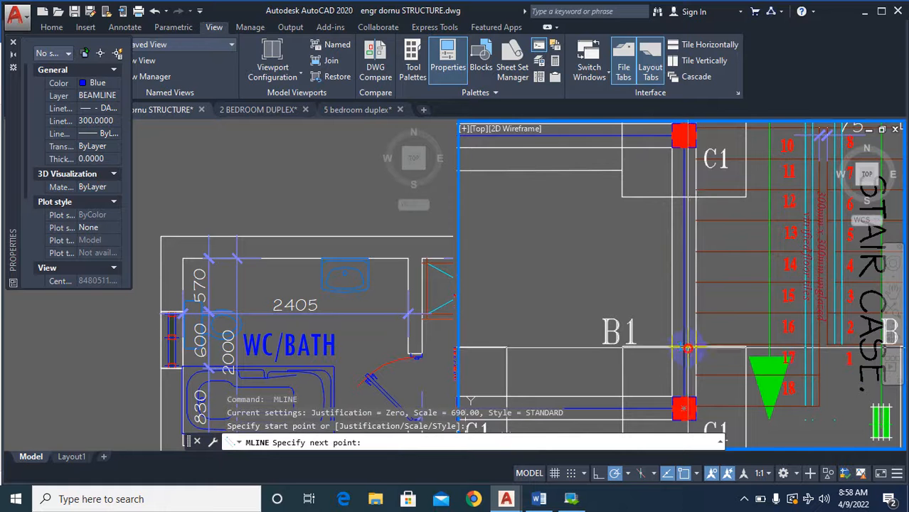
left_click(684, 135)
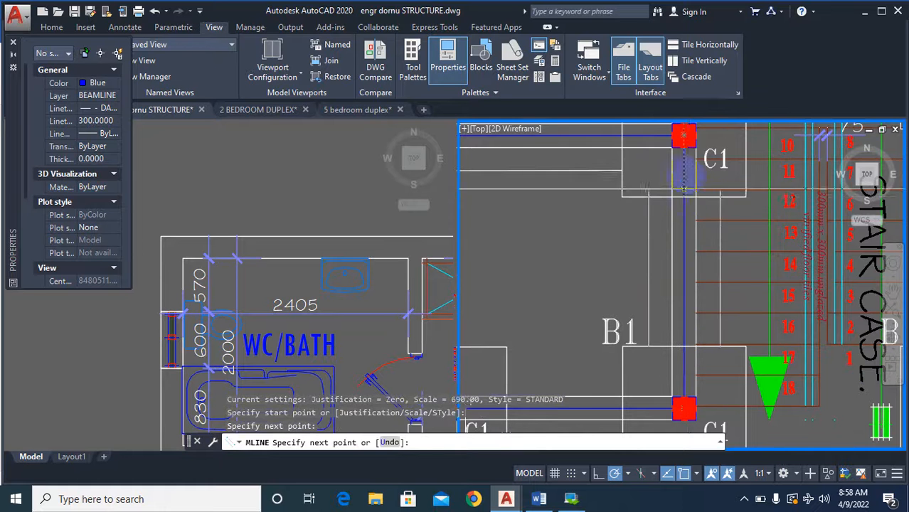
scroll(684, 136, "down", 3)
key("Return")
key("Return")
Draw a horizontal multiline in the row at the staircase's lower end from the leftmost base's right edge to the middle base's left edge.
scroll(552, 227, "up", 4)
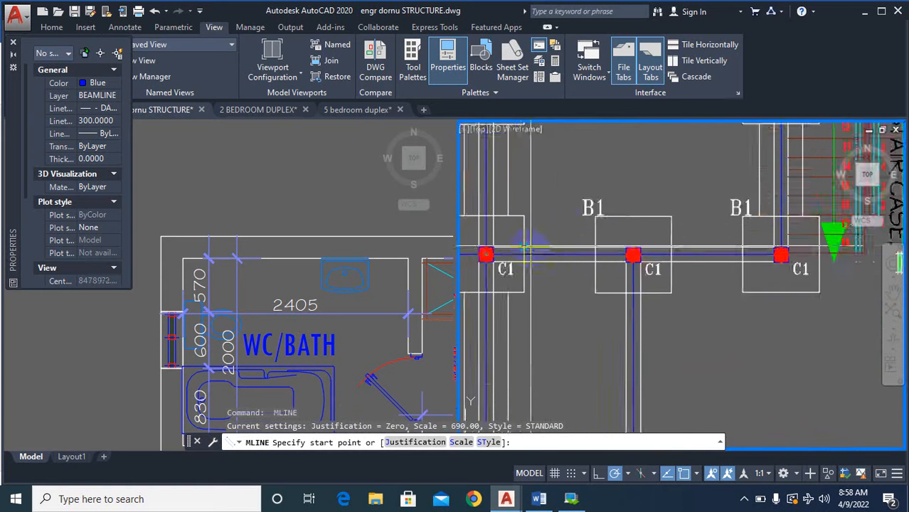
left_click(522, 256)
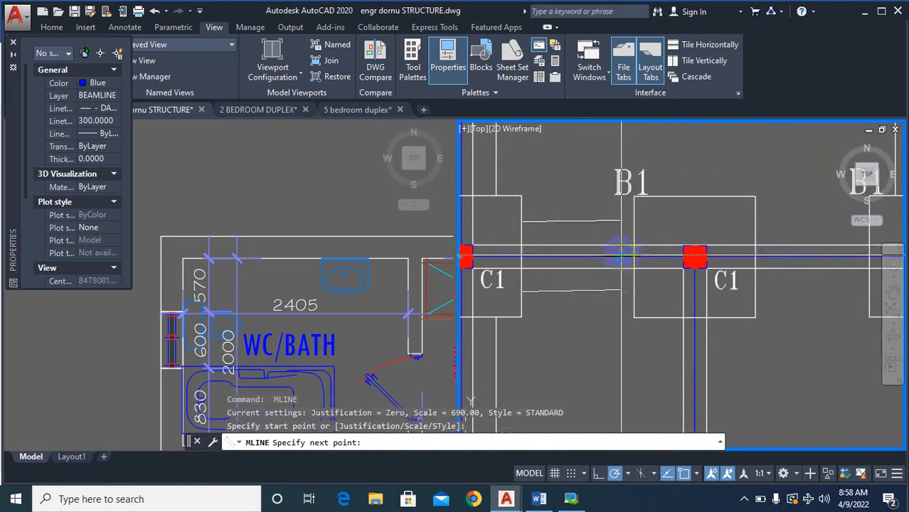
left_click(634, 257)
scroll(534, 274, "down", 4)
key("Return")
key("Return")
Draw a horizontal multiline in the row at the staircase's lower end from the middle base's right edge to the left edge of the staircase's lower-left base.
scroll(626, 275, "up", 8)
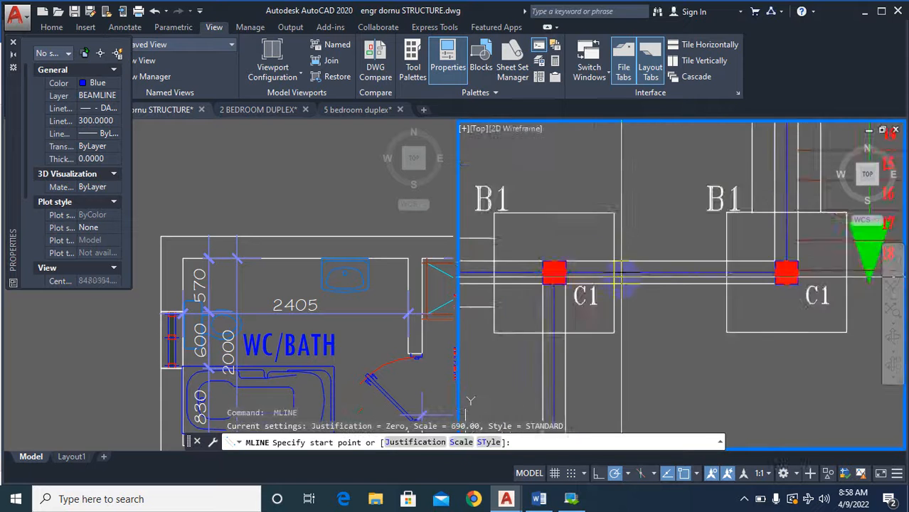
left_click(625, 270)
scroll(612, 271, "down", 4)
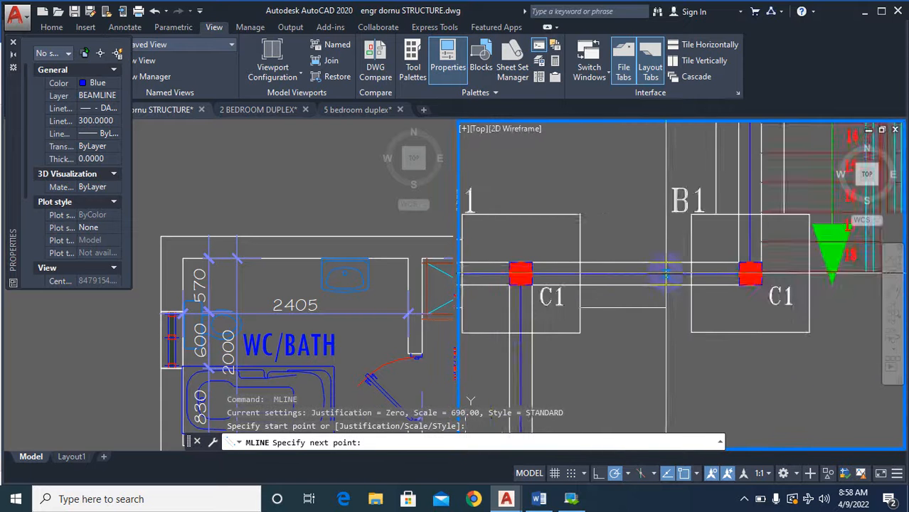
scroll(715, 274, "up", 5)
left_click(715, 274)
scroll(715, 274, "down", 5)
key("Return")
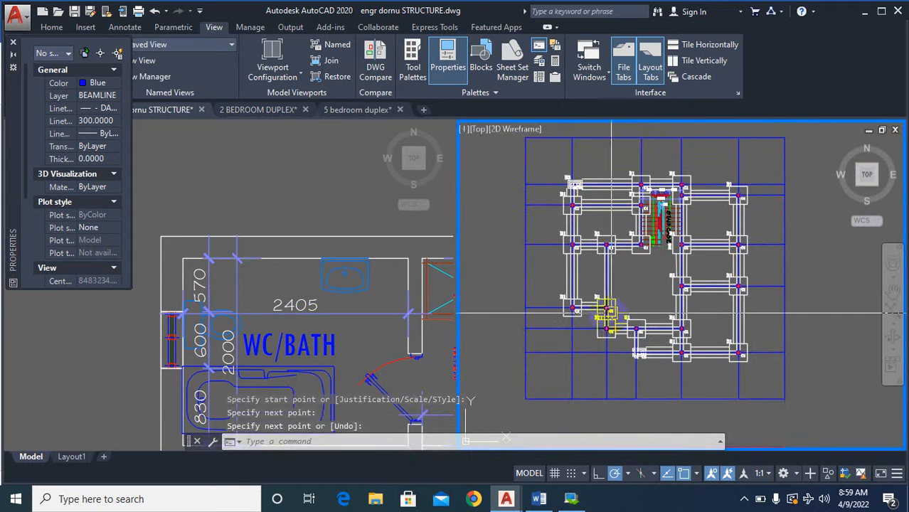
Draw a vertical multiline from the top edge of the base right of the C2 column to the bottom edge of the base above it.
scroll(638, 261, "up", 6)
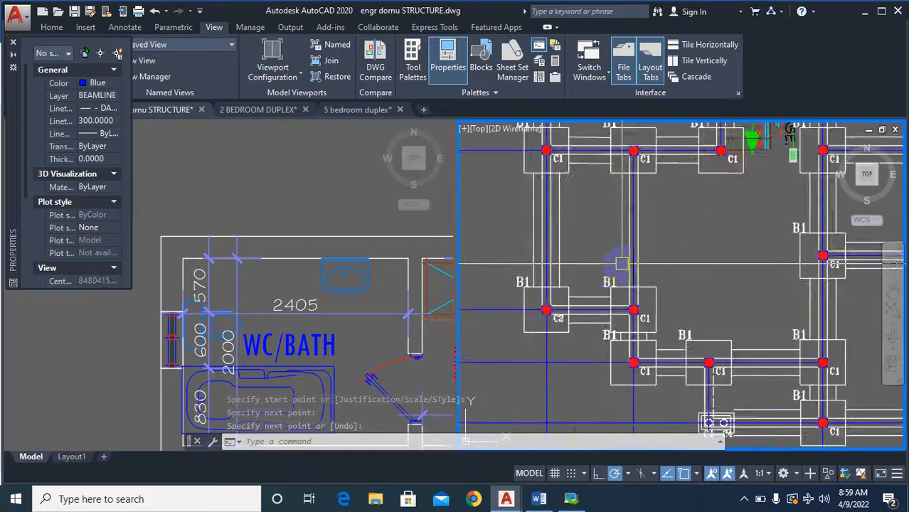
key("Return")
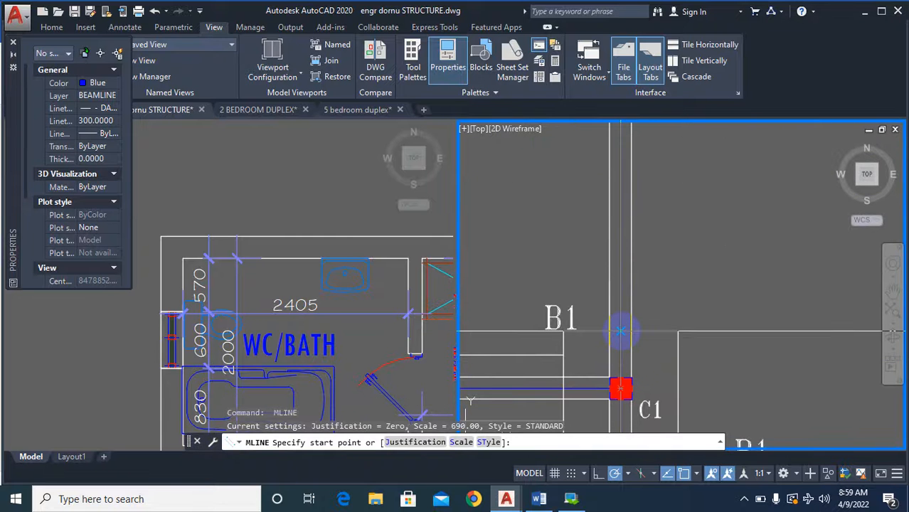
left_click(621, 330)
scroll(621, 331, "down", 5)
scroll(631, 317, "up", 5)
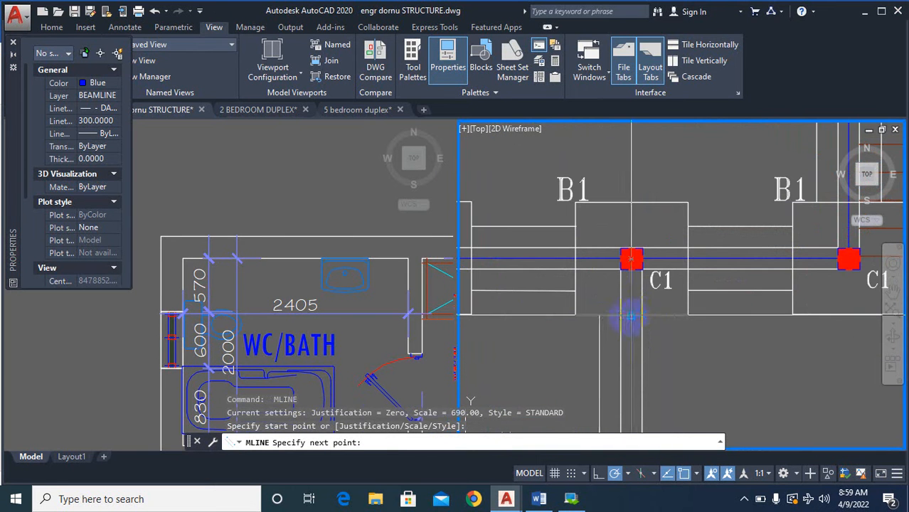
left_click(631, 315)
scroll(629, 261, "down", 6)
key("Return")
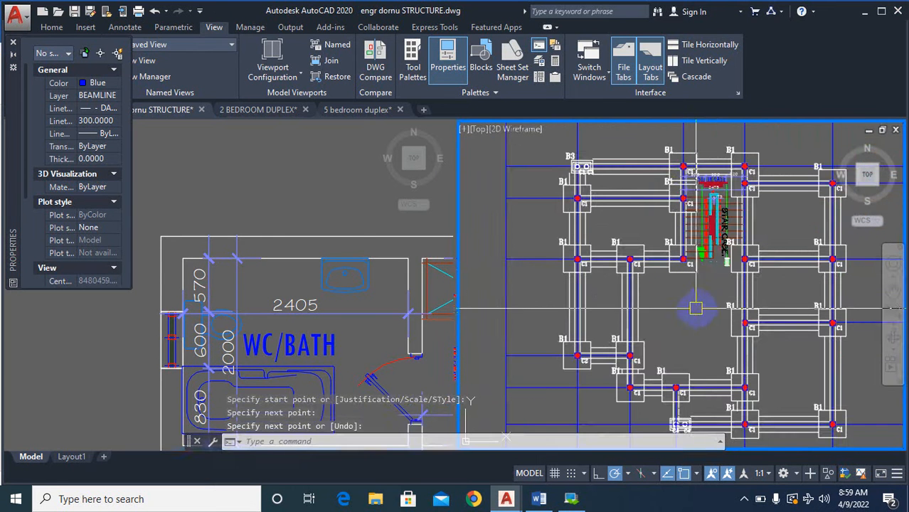
Locate the B.R.C mesh symbol and note on the reference GROUND/FOUNDATION LAYOUT sheet in the other viewport.
left_click(402, 300)
scroll(384, 301, "down", 6)
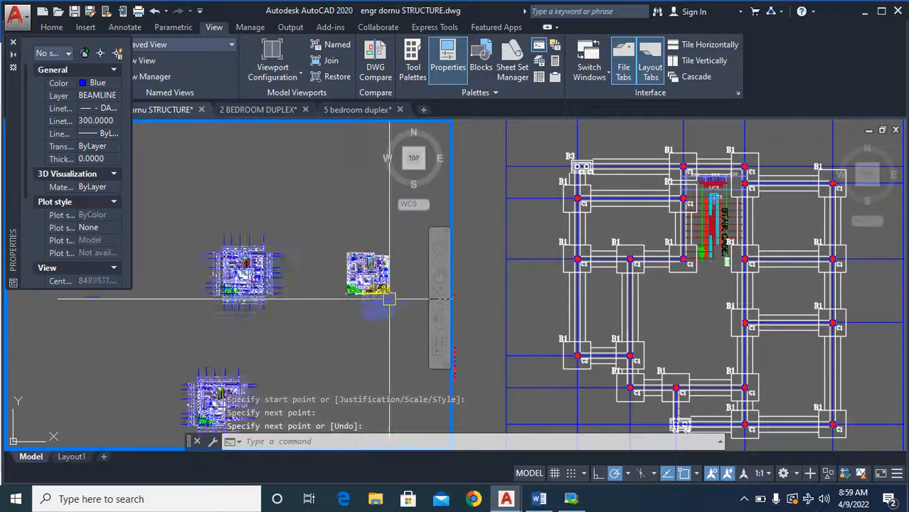
scroll(249, 356, "up", 5)
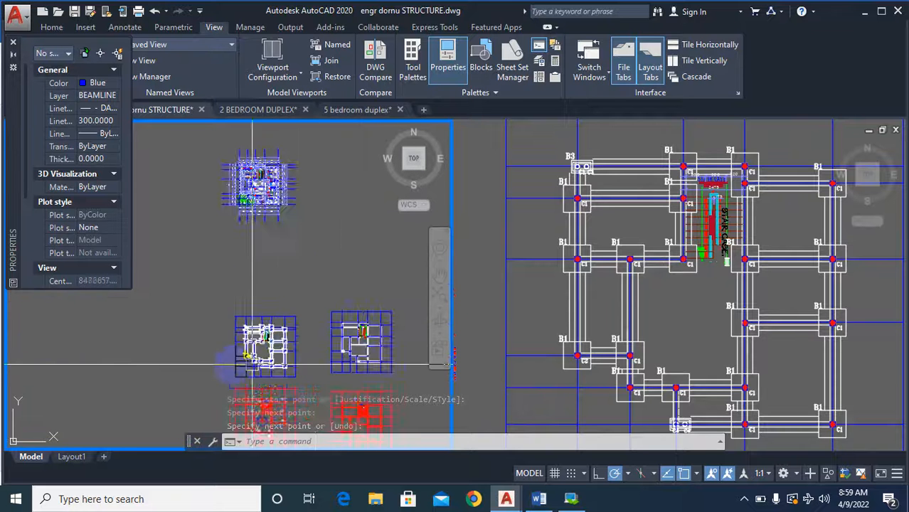
scroll(399, 337, "down", 8)
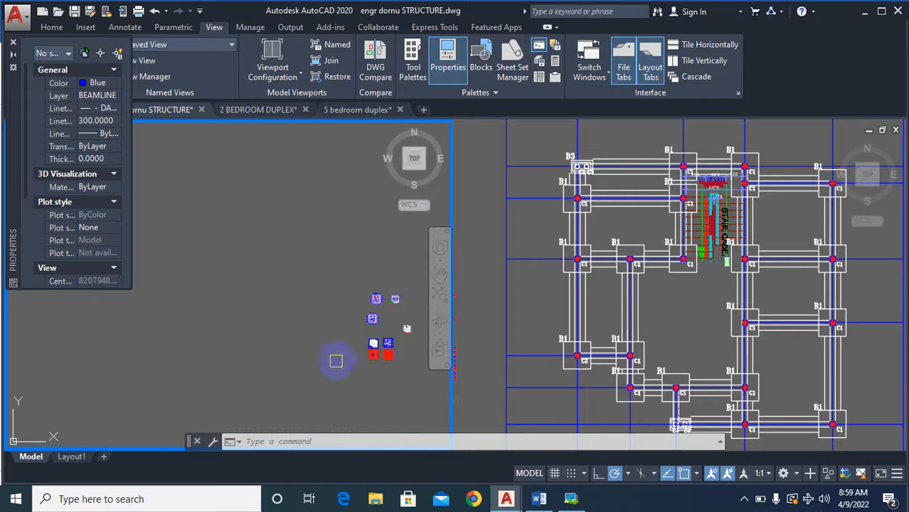
scroll(400, 342, "up", 2)
scroll(388, 313, "up", 4)
scroll(356, 331, "down", 6)
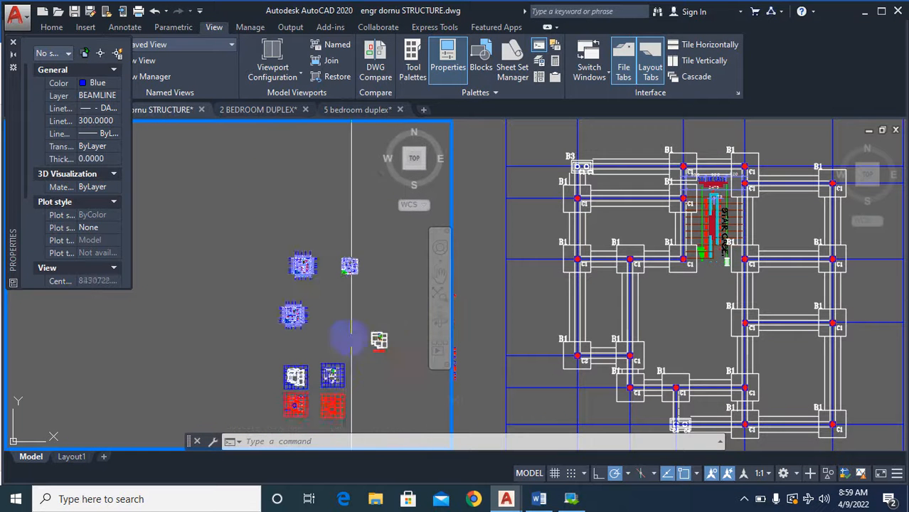
scroll(349, 327, "up", 4)
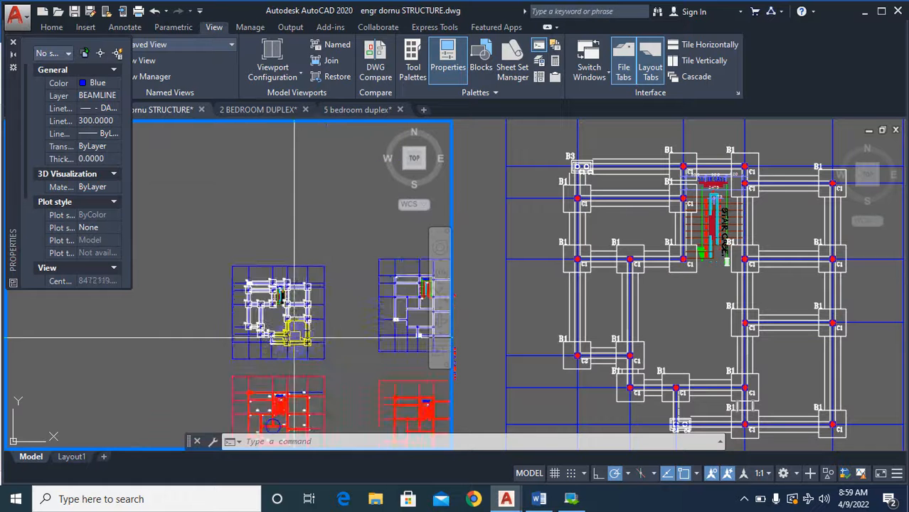
scroll(333, 349, "down", 2)
scroll(333, 349, "down", 6)
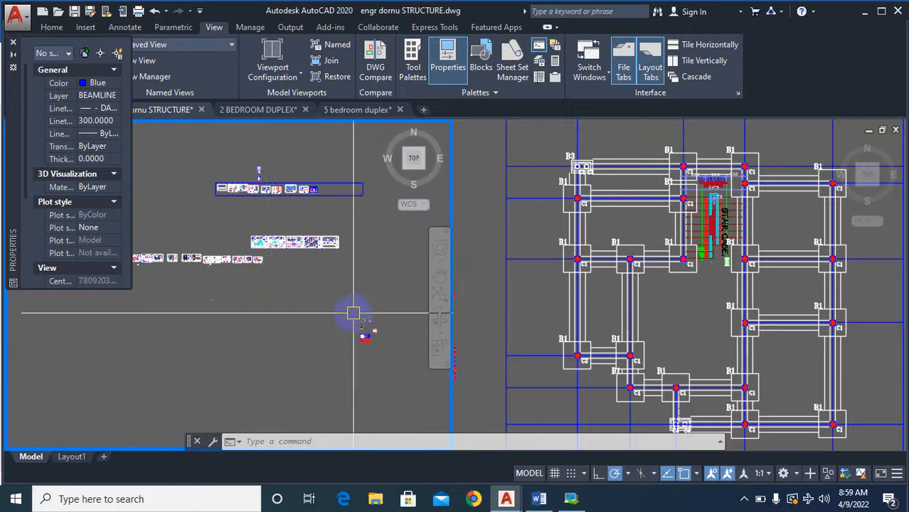
scroll(353, 313, "up", 3)
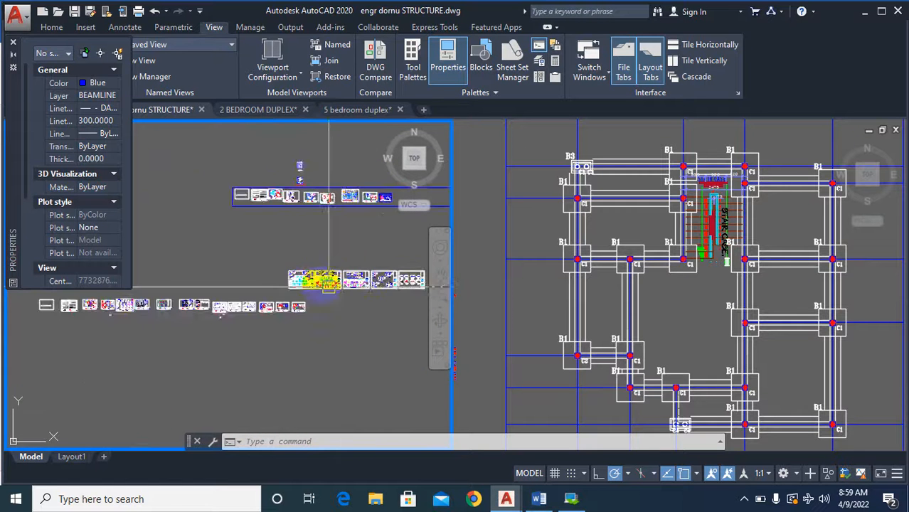
scroll(328, 286, "up", 6)
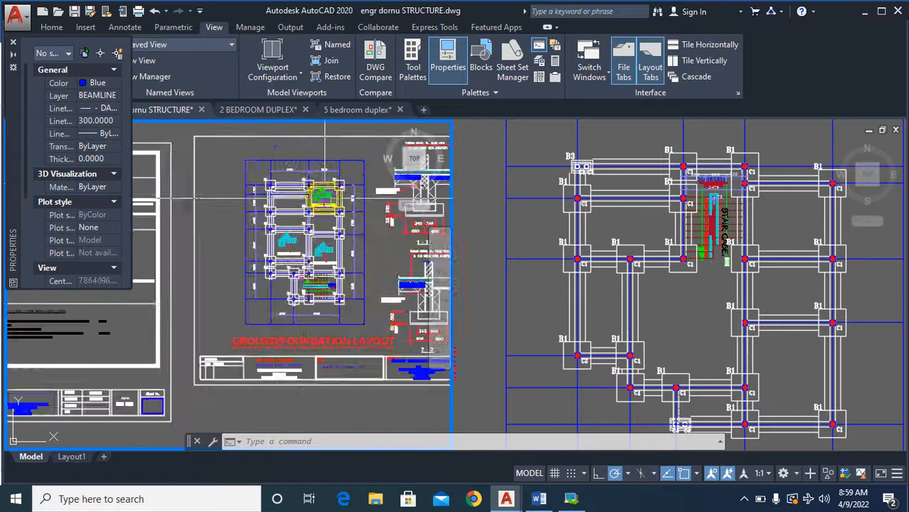
scroll(324, 198, "up", 6)
Copy the mesh hatch, its leader and the B.R.C MESH A142 text from the reference layout into the open bay below the staircase.
type("c")
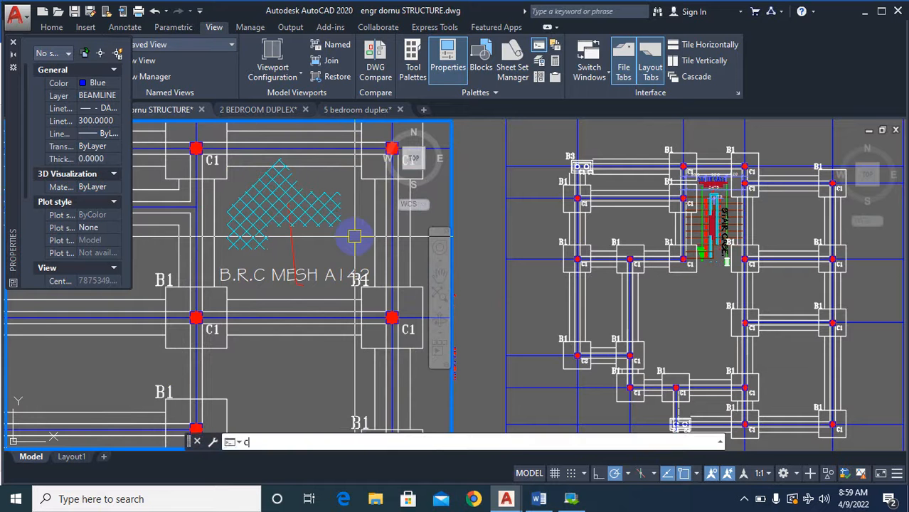
scroll(359, 217, "up", 2)
left_click(364, 197)
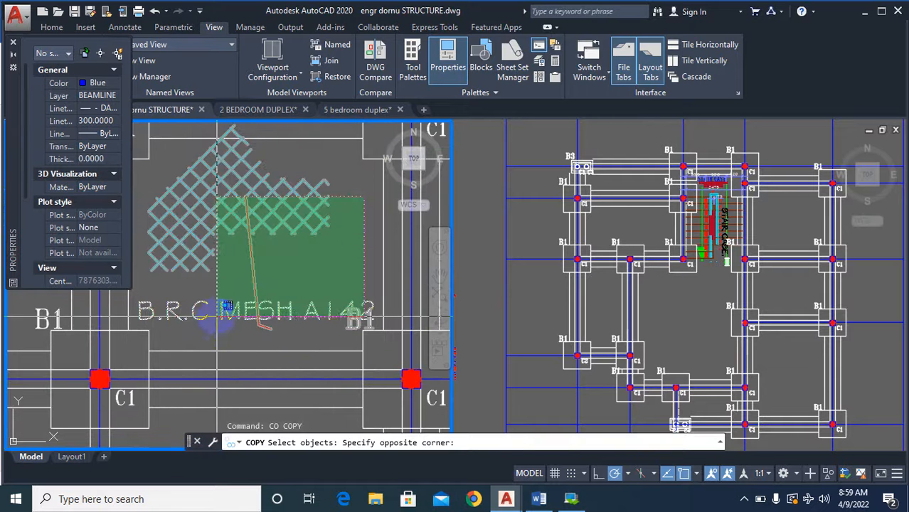
left_click(229, 313)
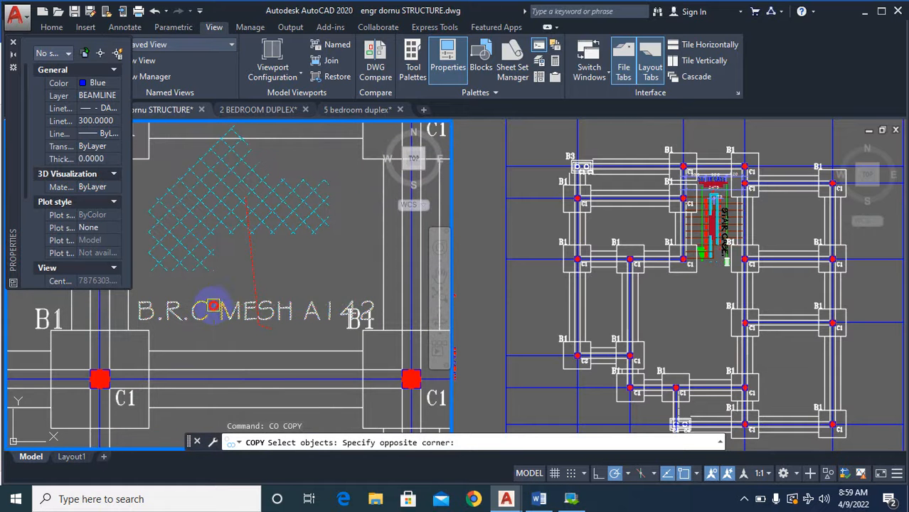
key("Return")
left_click(255, 292)
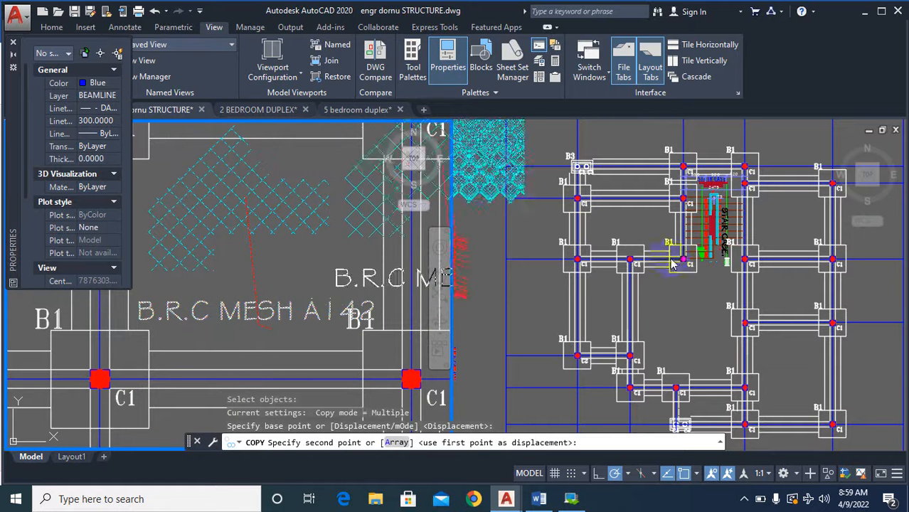
left_click(696, 327)
left_click(687, 317)
Place a second copy of the B.R.C MESH A142 hatch, leader and text in the plan's lower-right bay.
scroll(795, 379, "up", 4)
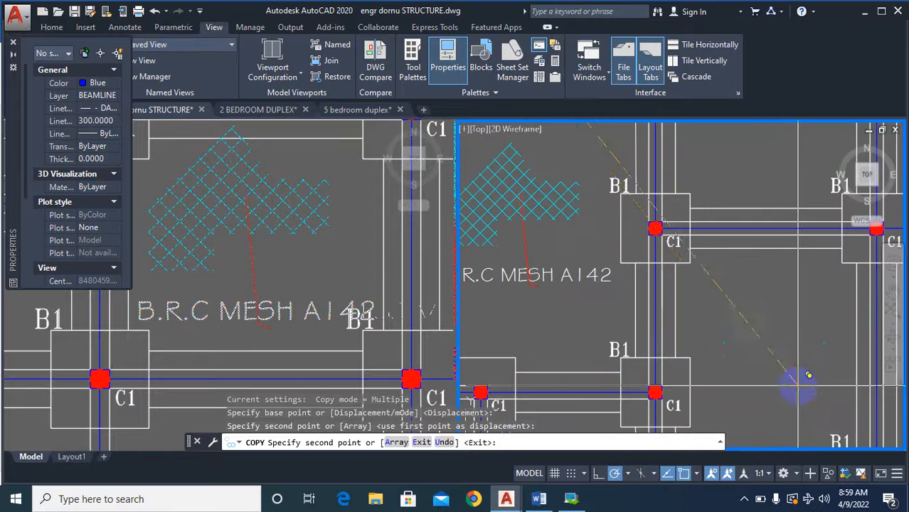
left_click(795, 378)
scroll(790, 342, "down", 4)
scroll(783, 294, "up", 4)
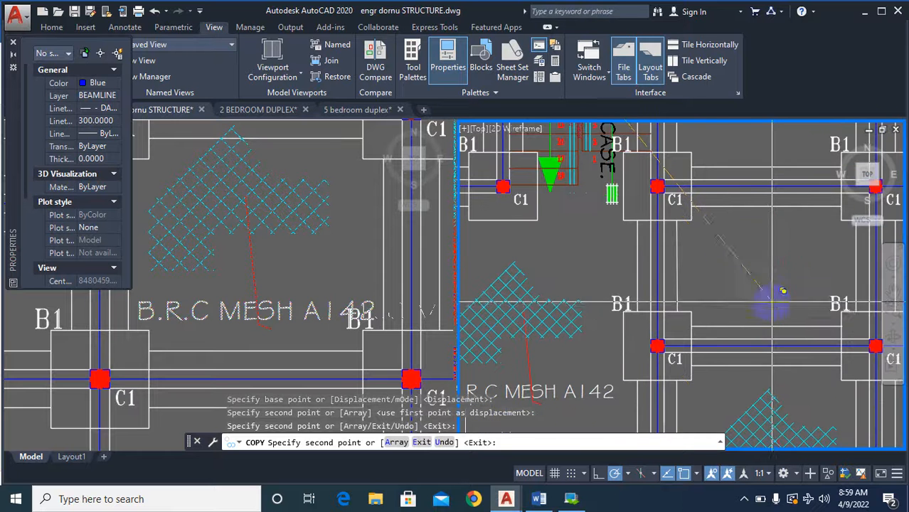
scroll(783, 293, "down", 5)
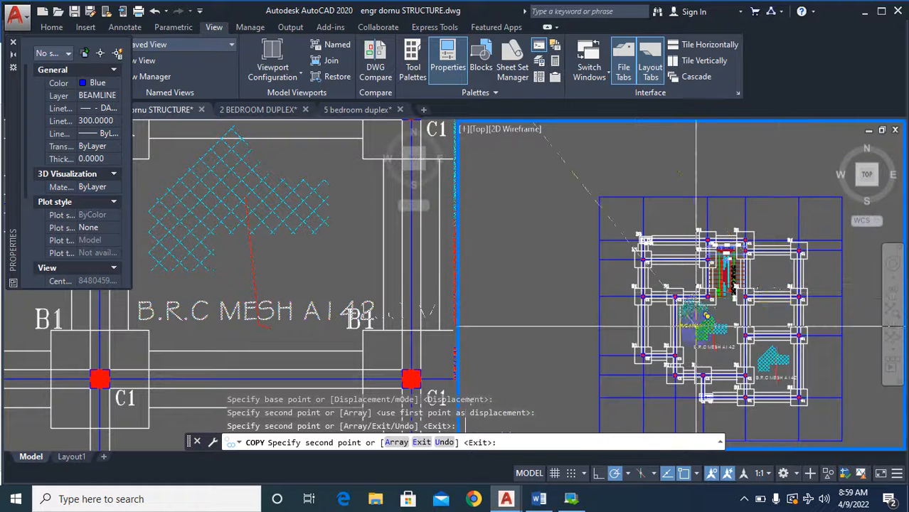
scroll(667, 252, "up", 5)
scroll(667, 251, "down", 5)
key("Escape")
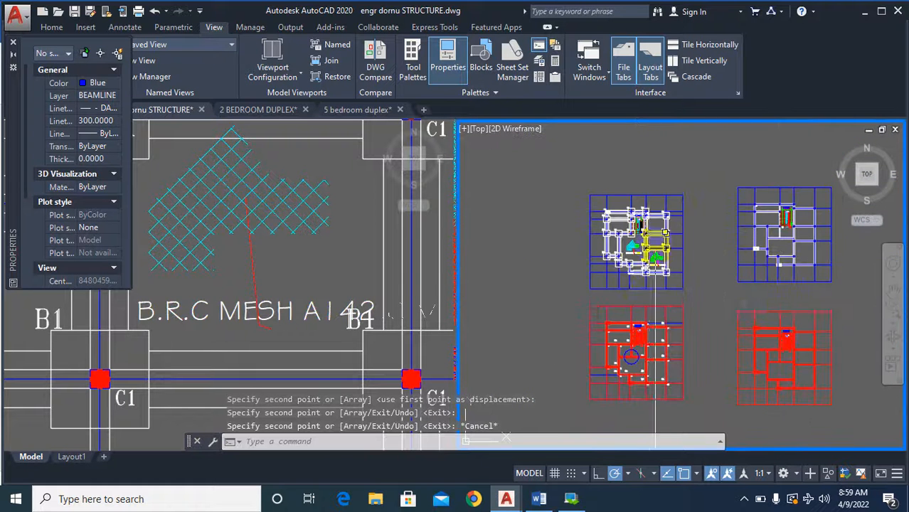
Examine the column base plan's foundation multilines, bases and mesh notes, including the area around the staircase.
scroll(697, 281, "up", 1)
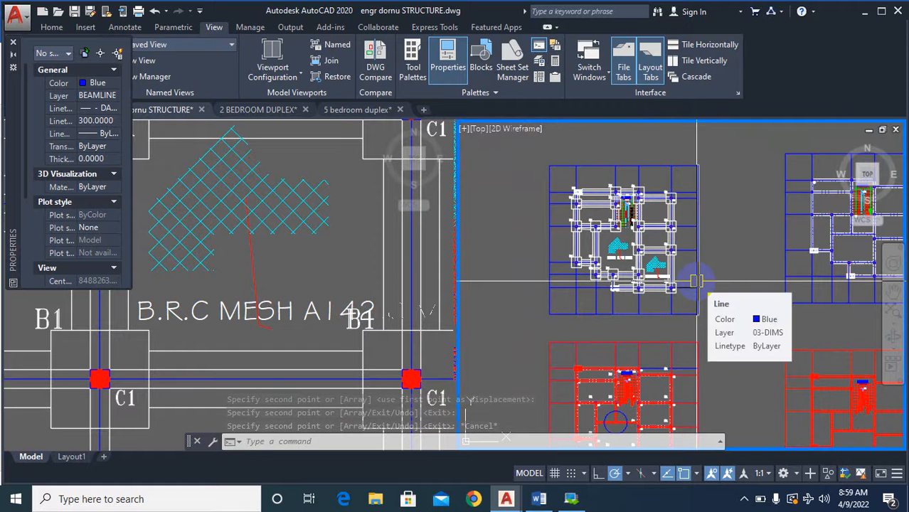
scroll(696, 282, "up", 4)
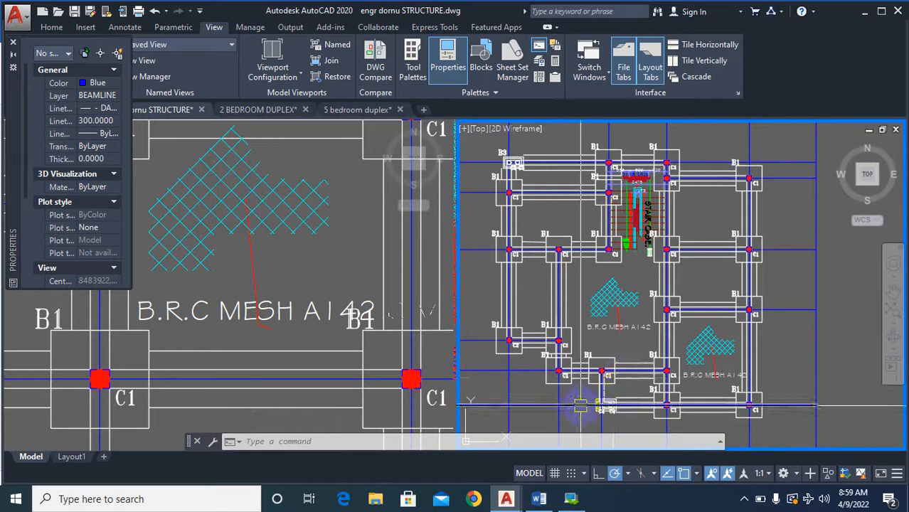
scroll(626, 349, "up", 2)
scroll(624, 374, "down", 2)
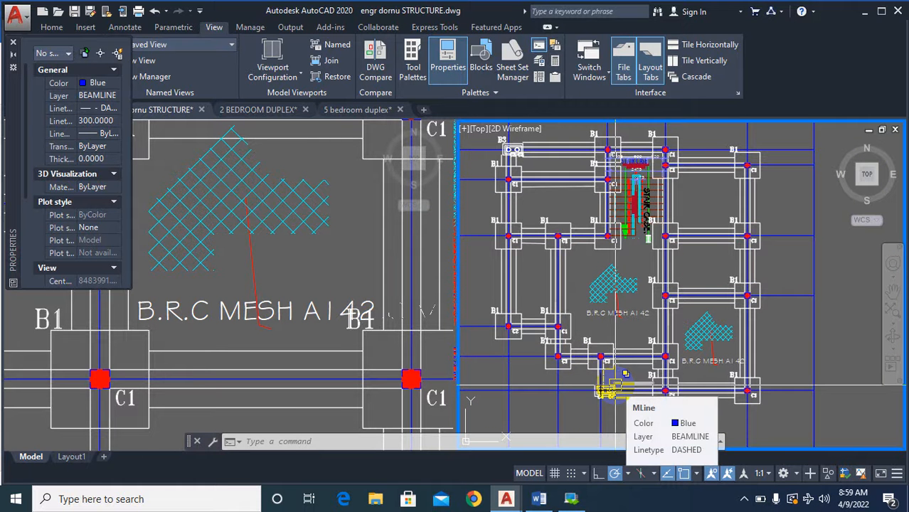
scroll(584, 265, "down", 6)
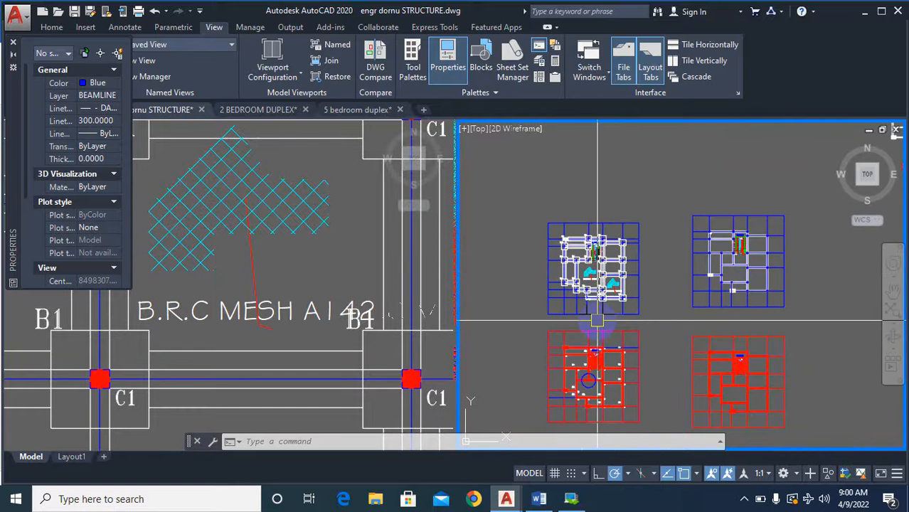
scroll(582, 293, "up", 4)
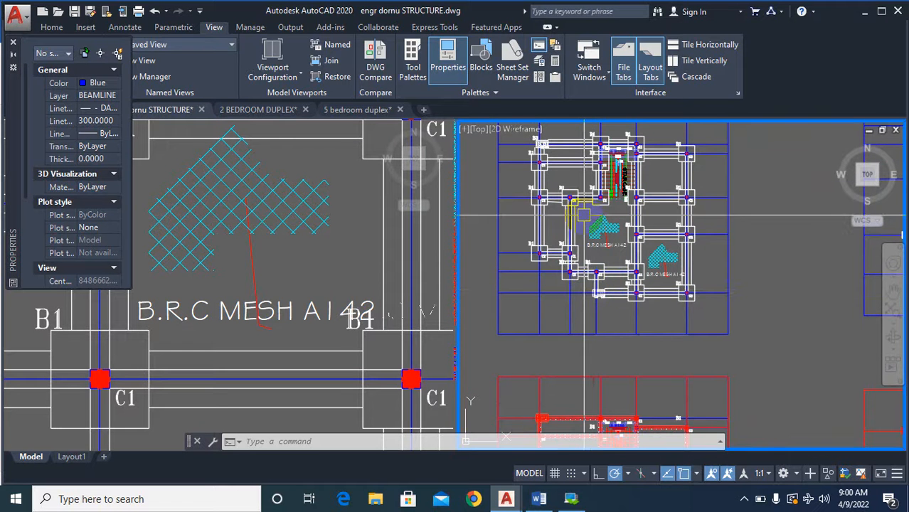
scroll(584, 215, "up", 4)
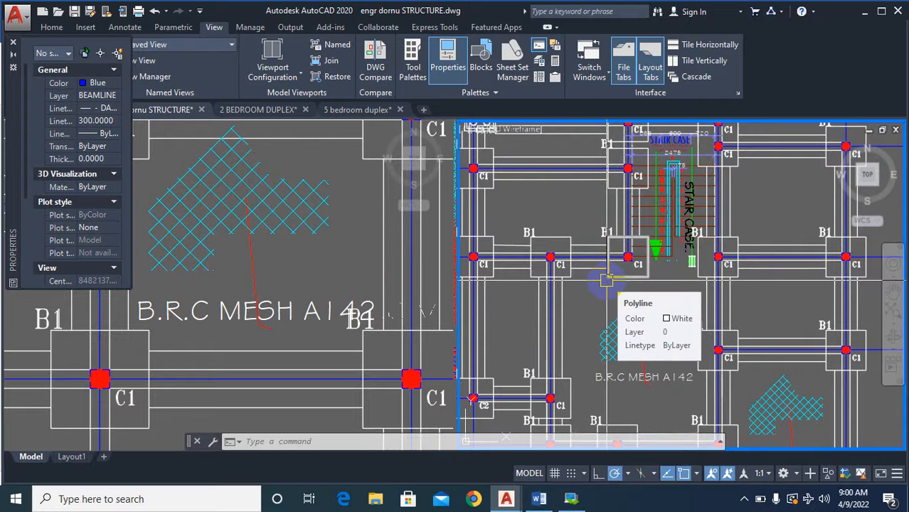
scroll(606, 280, "down", 5)
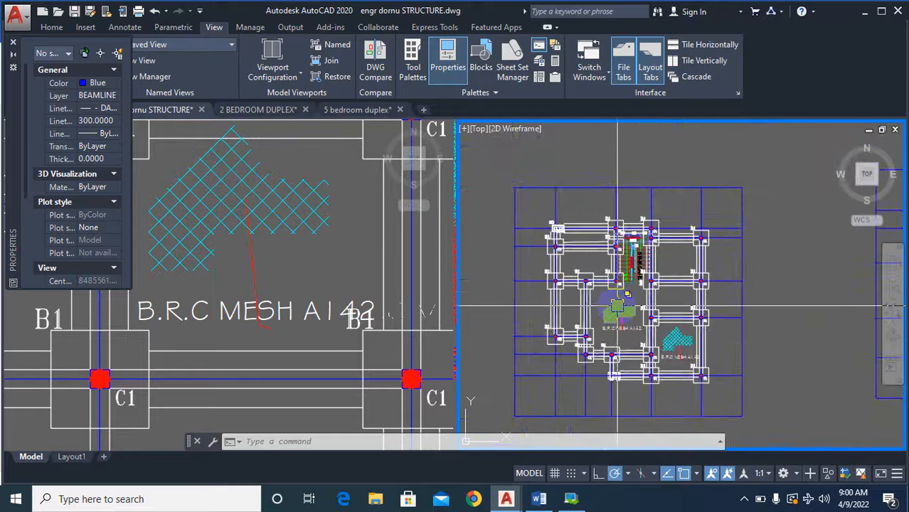
scroll(601, 284, "up", 4)
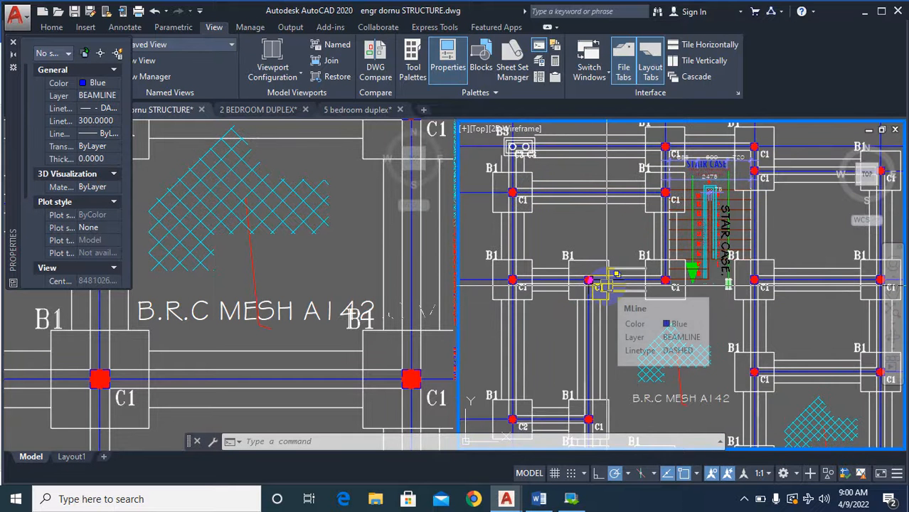
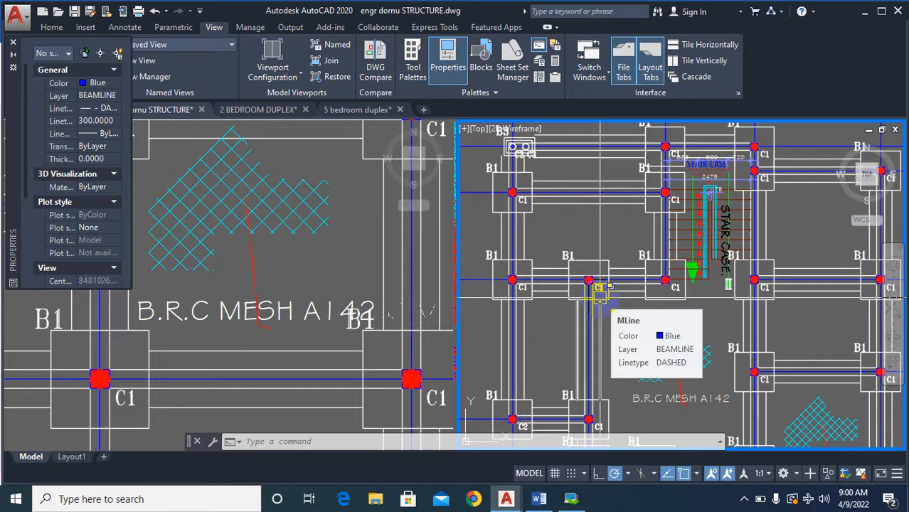
Review the column base plan's lower bays and mesh notes, and its place among the neighbouring plans.
scroll(600, 292, "down", 5)
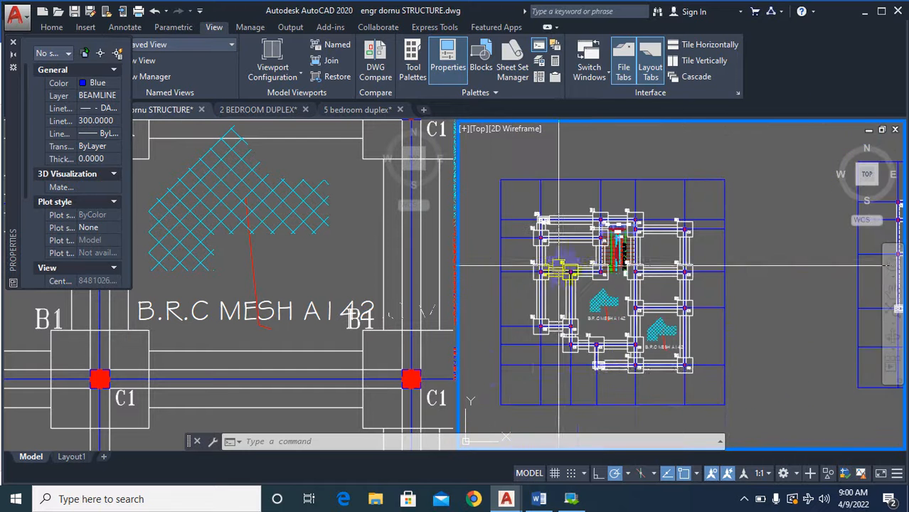
scroll(541, 335, "up", 5)
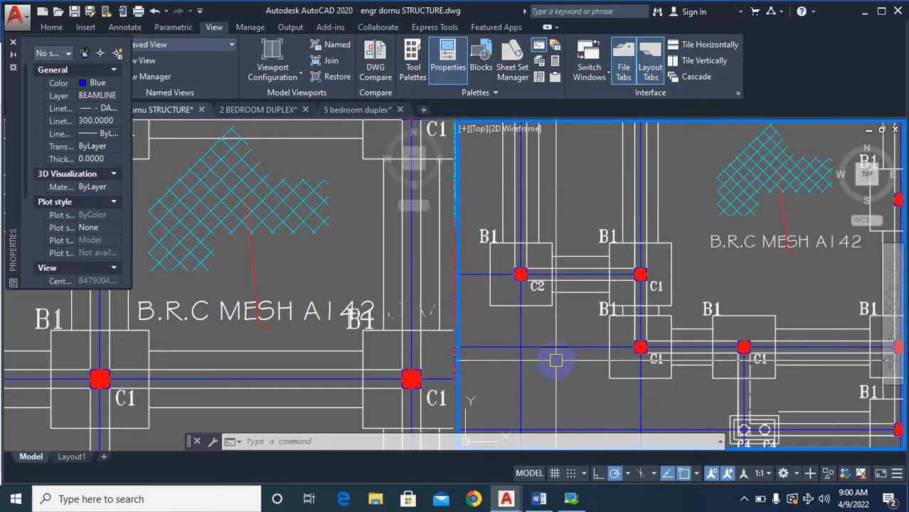
scroll(616, 356, "down", 5)
scroll(616, 356, "up", 2)
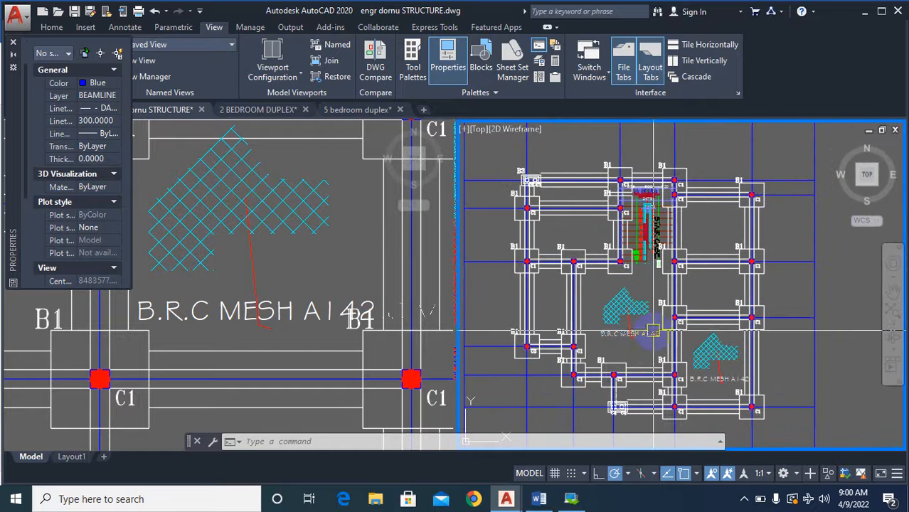
scroll(605, 399, "up", 2)
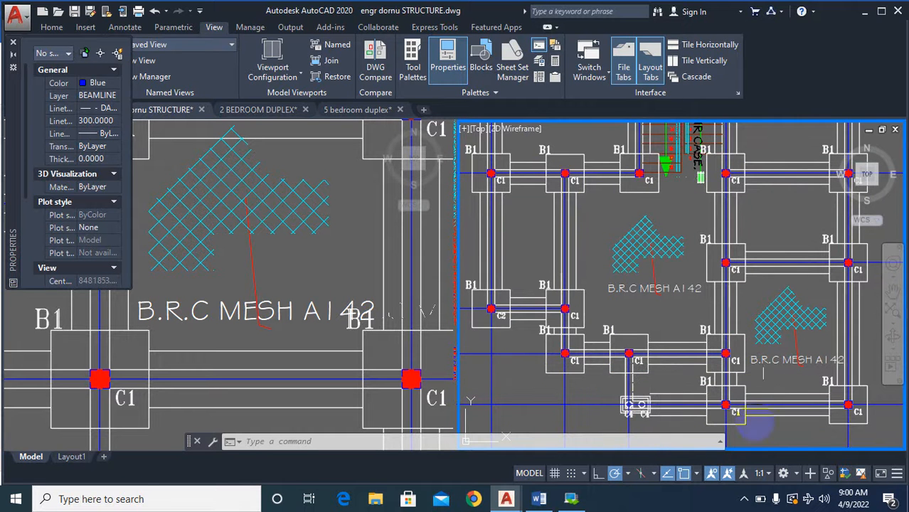
scroll(625, 384, "down", 6)
scroll(599, 260, "down", 4)
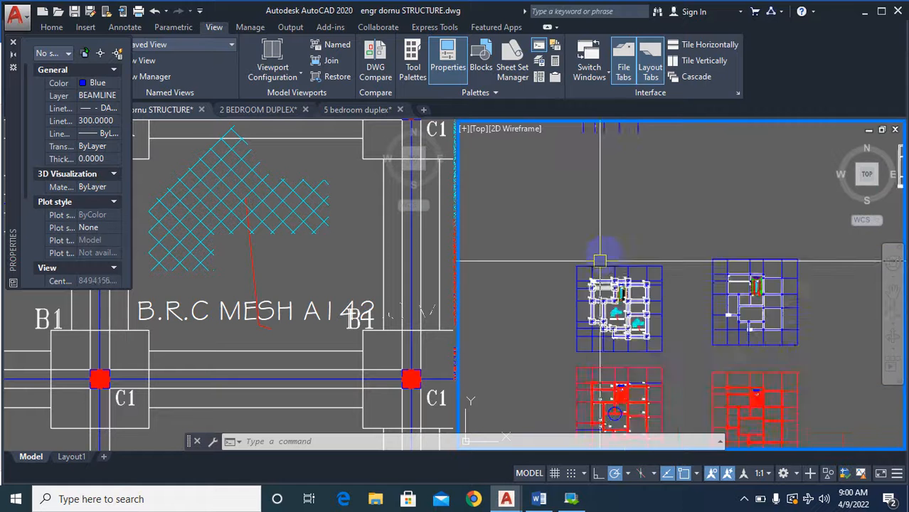
scroll(677, 308, "up", 4)
Look through the reference structural sheets alongside the dashed beam layout plan in the other viewport.
left_click(233, 292)
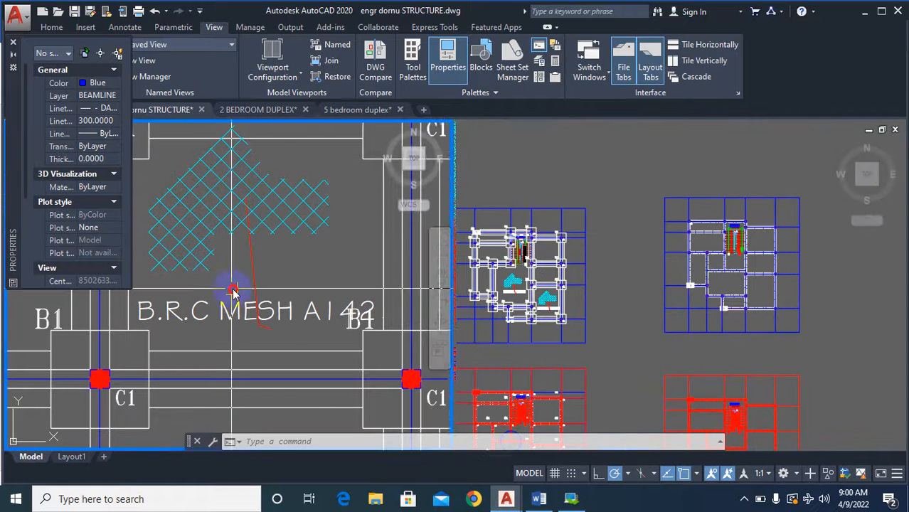
scroll(237, 270, "down", 8)
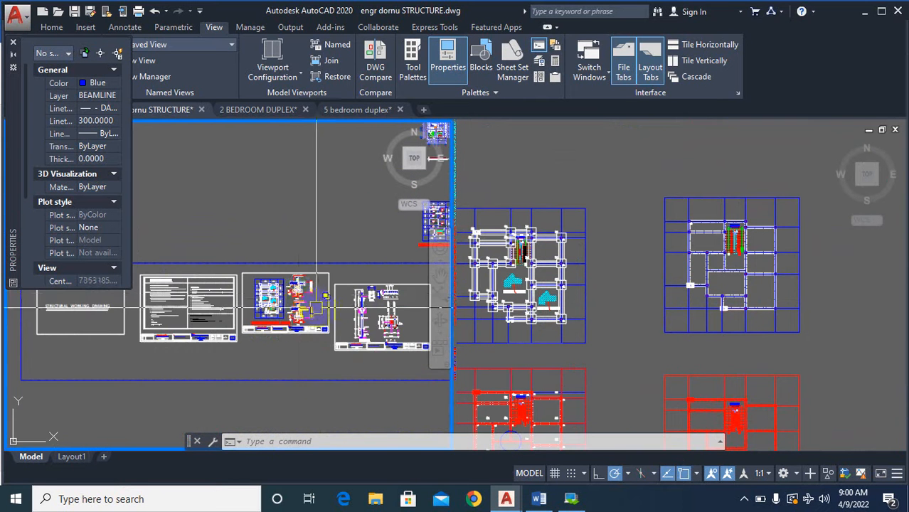
scroll(390, 311, "up", 3)
scroll(254, 213, "down", 2)
scroll(230, 269, "up", 5)
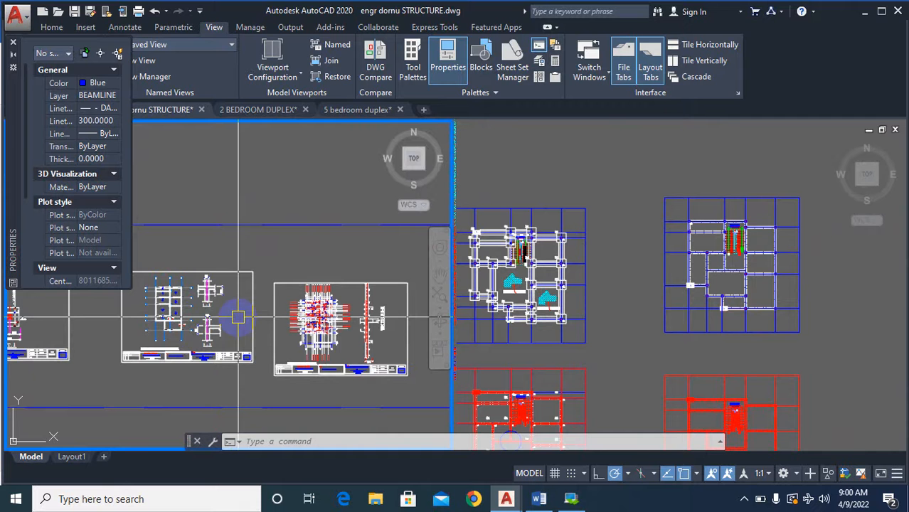
left_click(709, 306)
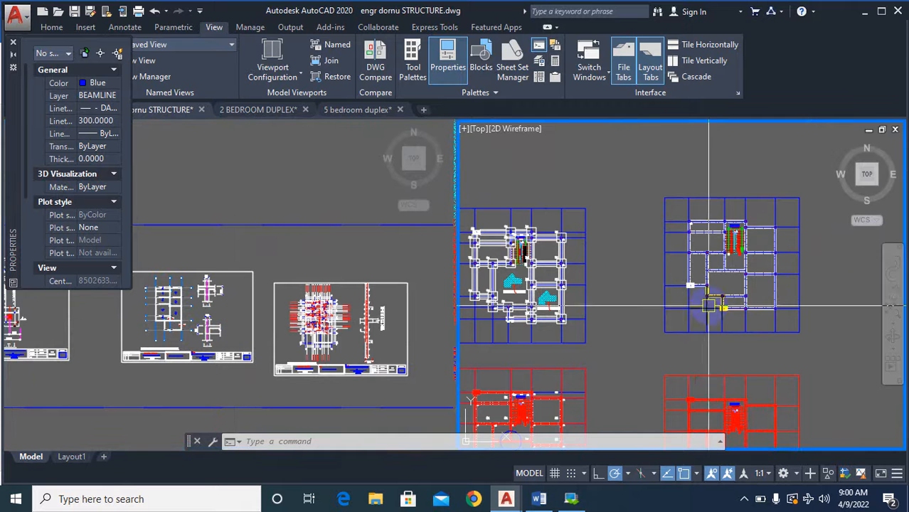
left_click(359, 257)
left_click(762, 303)
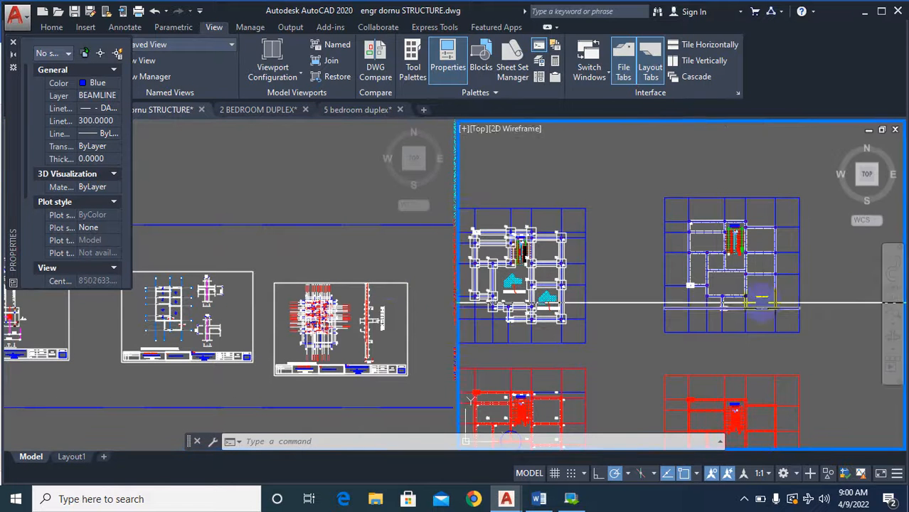
scroll(765, 292, "down", 5)
scroll(768, 285, "up", 7)
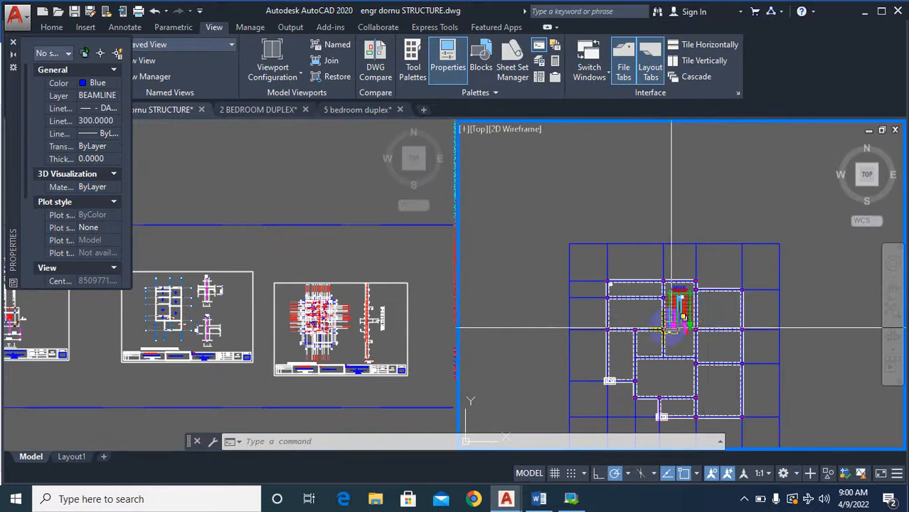
scroll(671, 329, "up", 3)
Locate a reference slab layout whose panels carry P-number marks and slab thickness notes.
left_click(355, 266)
scroll(356, 285, "down", 8)
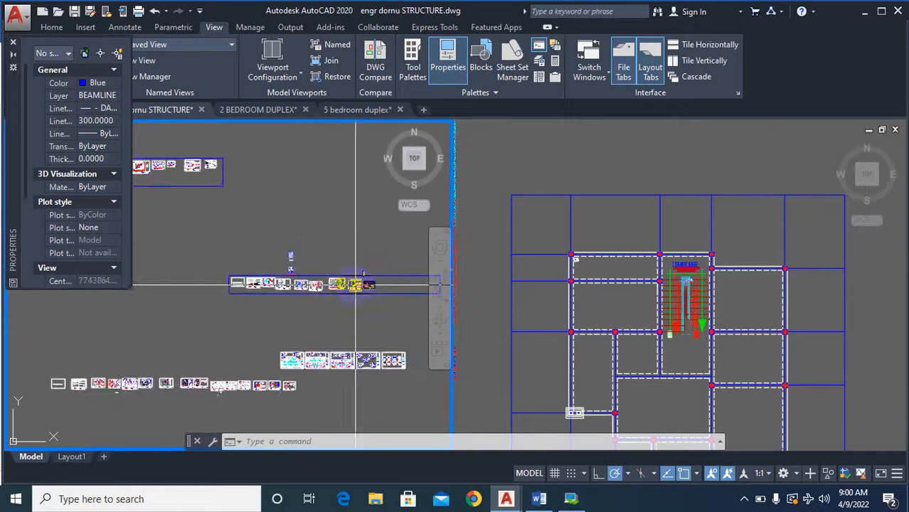
scroll(356, 284, "up", 4)
scroll(382, 294, "down", 6)
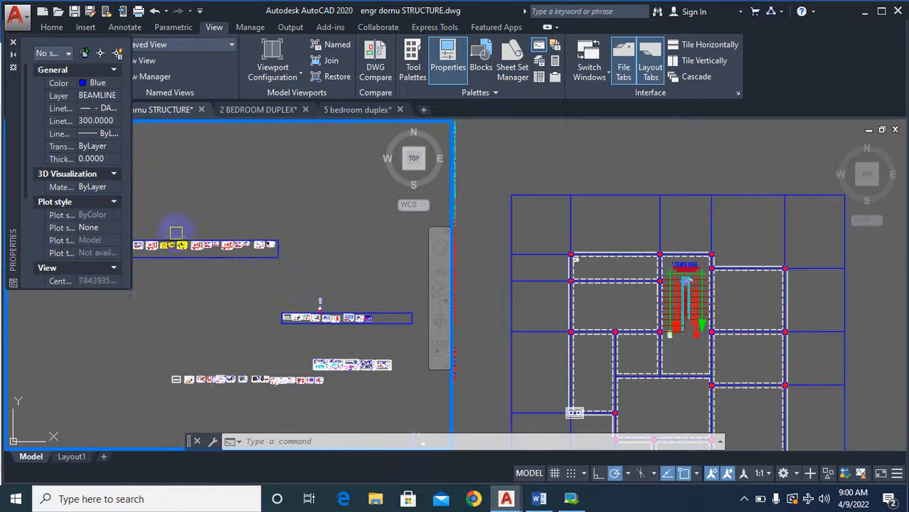
scroll(177, 237, "up", 8)
scroll(431, 306, "down", 6)
scroll(286, 307, "up", 3)
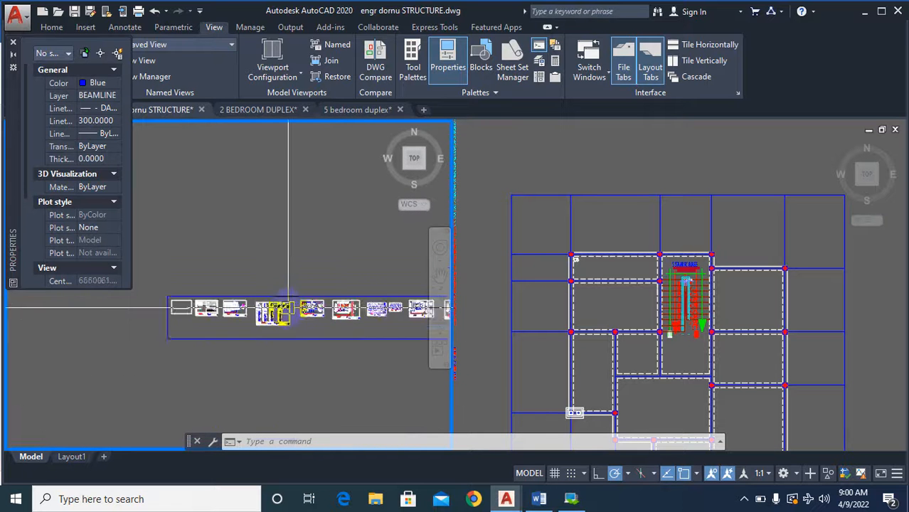
scroll(288, 308, "up", 4)
scroll(221, 251, "up", 5)
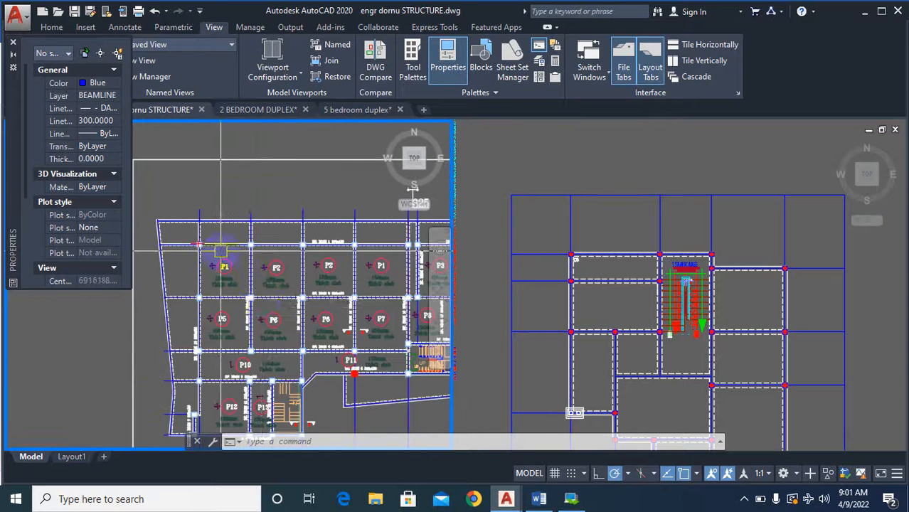
scroll(220, 250, "up", 5)
Copy the P1 panel mark, its span symbol and the 150mm Thick slab text from the reference into the beam plan's bay beside the staircase.
type("co")
key("Return")
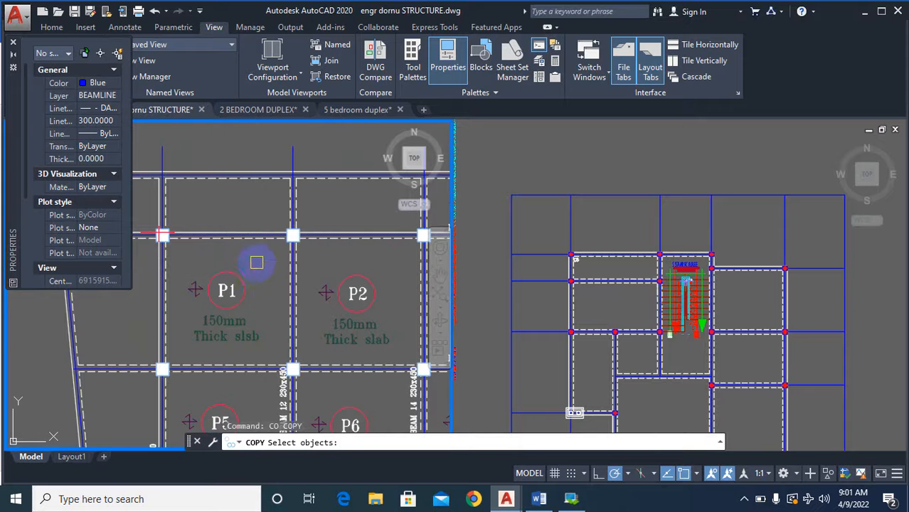
left_click(257, 263)
left_click(203, 339)
key("Return")
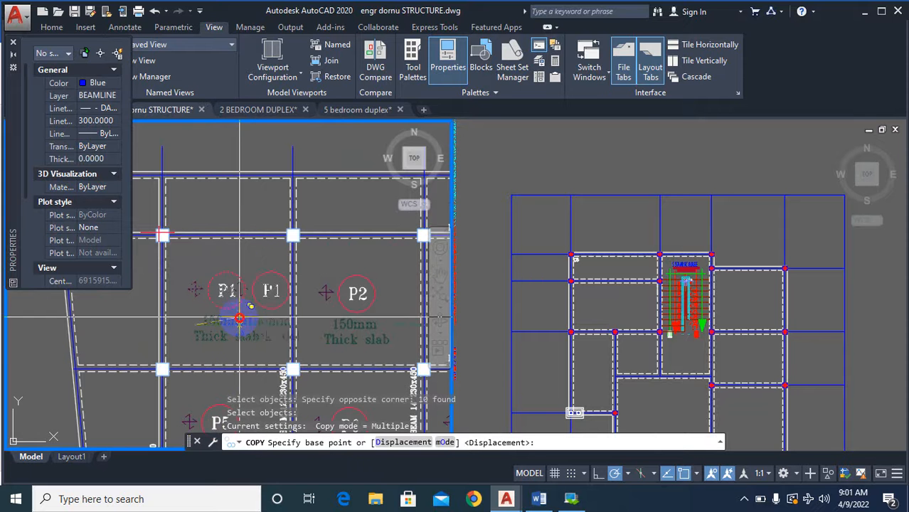
left_click(240, 319)
left_click(635, 311)
scroll(554, 322, "up", 4)
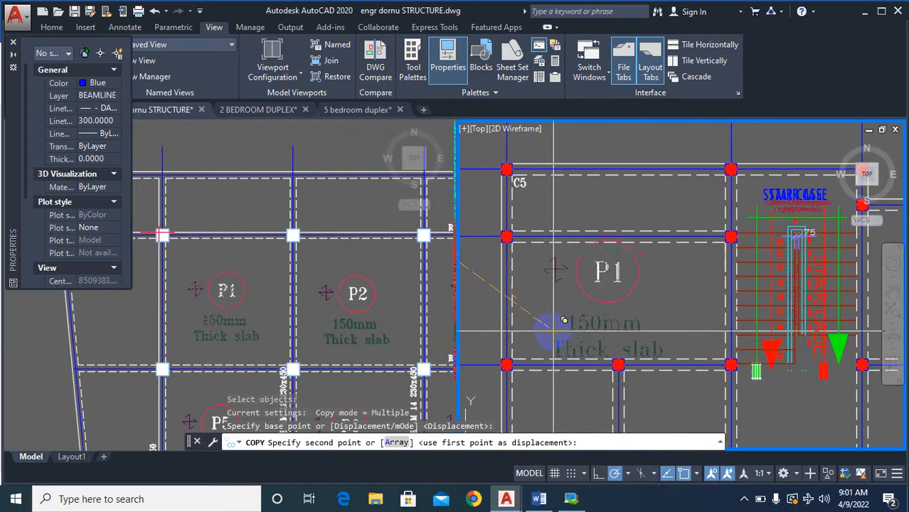
scroll(566, 317, "down", 2)
scroll(571, 309, "up", 2)
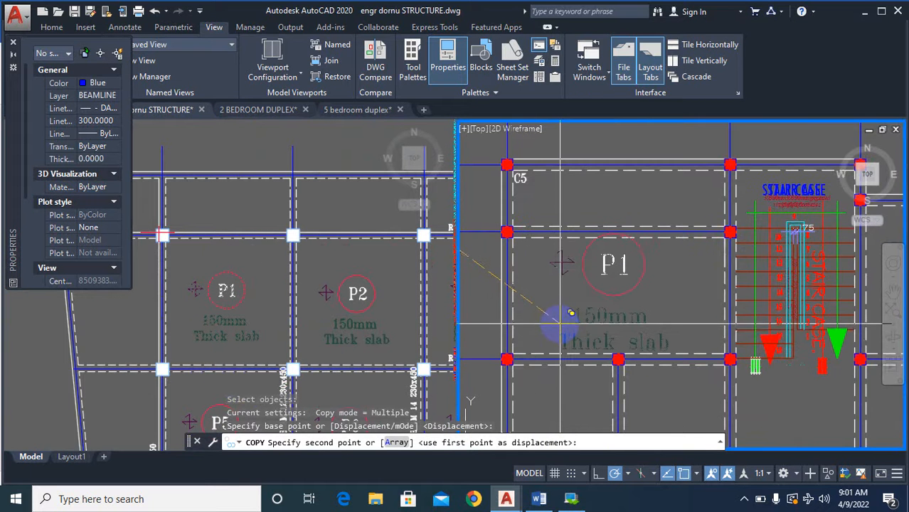
scroll(566, 317, "down", 4)
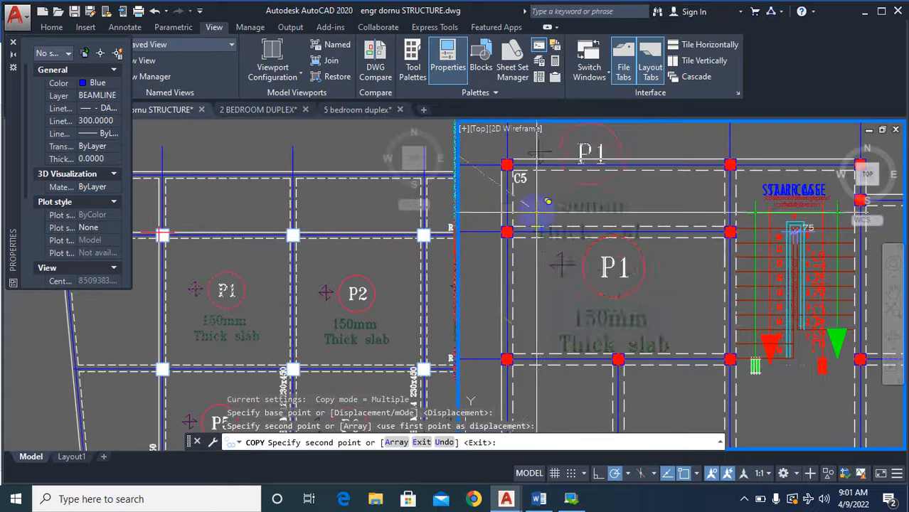
scroll(659, 223, "up", 2)
key("Escape")
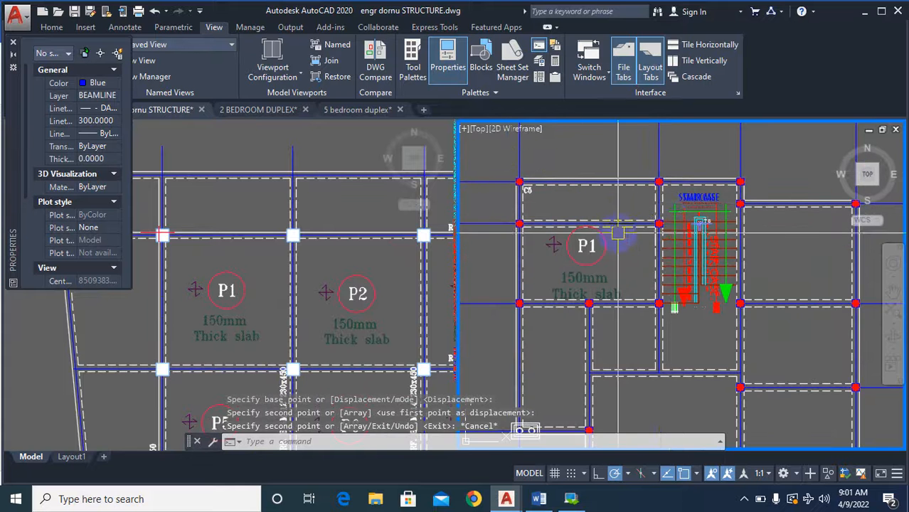
scroll(611, 235, "down", 2)
scroll(570, 245, "up", 4)
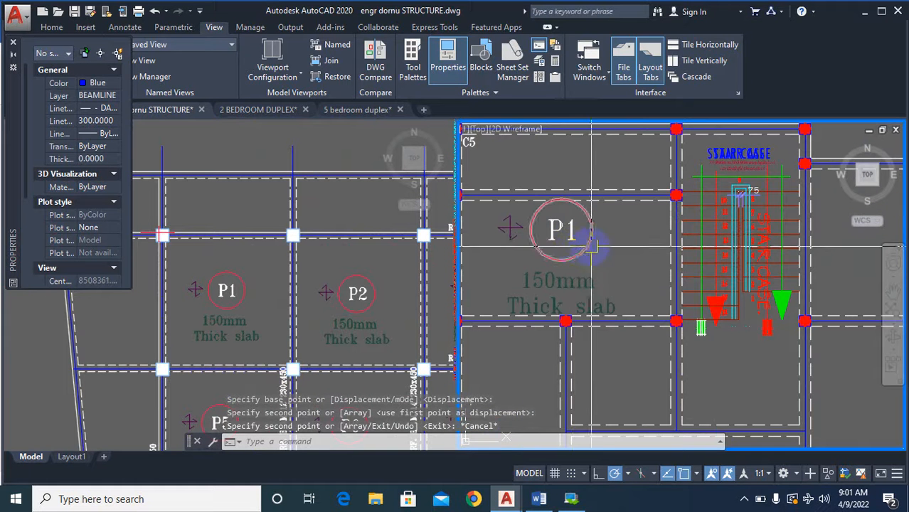
key("Return")
left_click(616, 228)
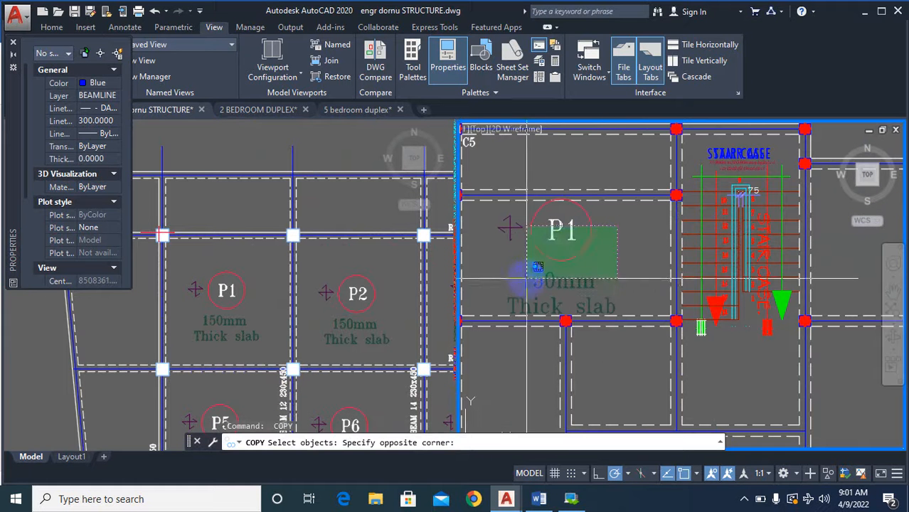
left_click(628, 246)
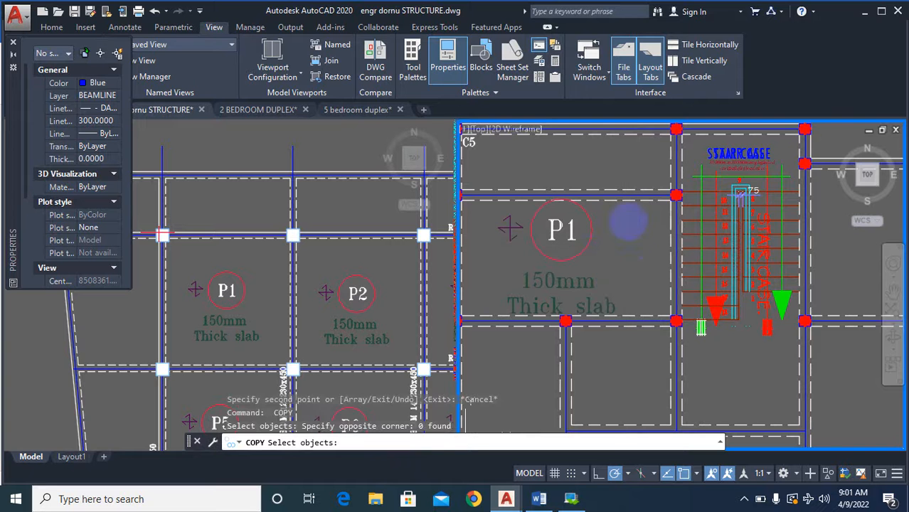
scroll(616, 222, "down", 4)
key("Escape")
scroll(561, 310, "up", 2)
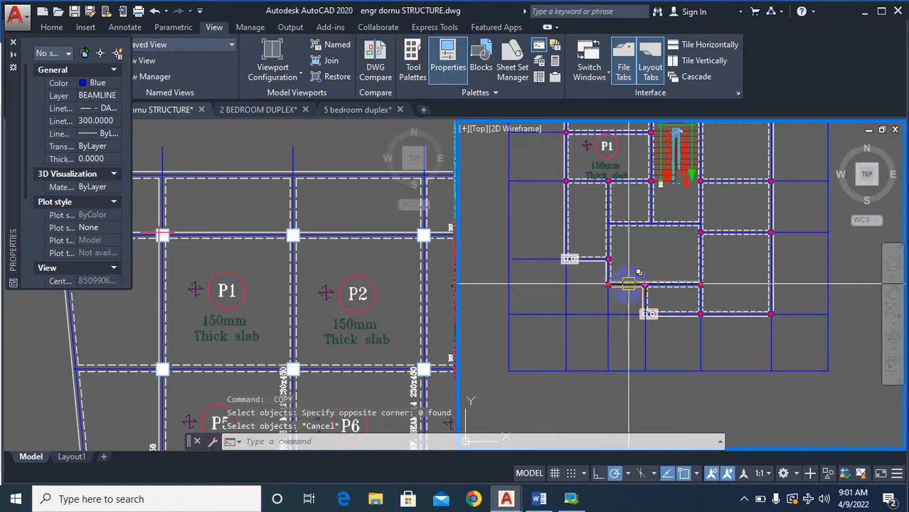
scroll(678, 315, "down", 6)
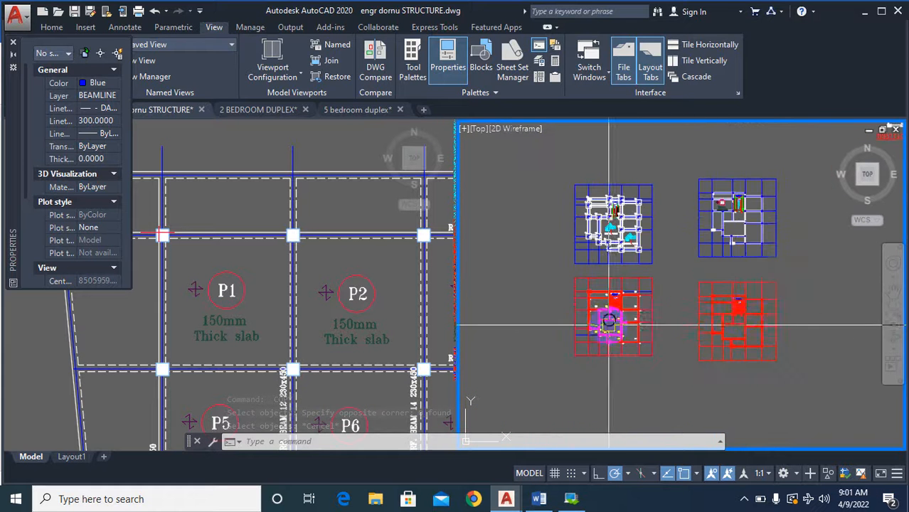
type("e")
key("Return")
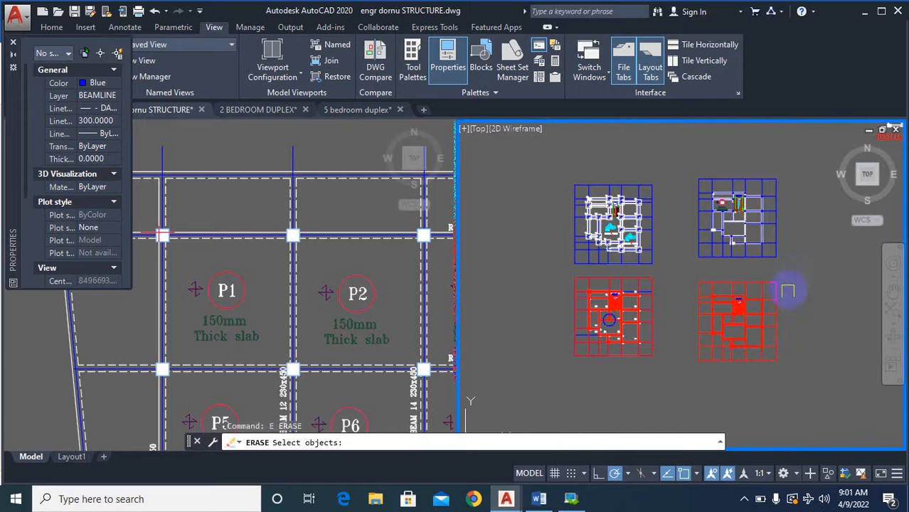
key("Escape")
key("Escape")
key("Escape")
Examine the beam layout's bays around the P1 panel mark and compare it with the neighbouring plans.
scroll(680, 189, "up", 4)
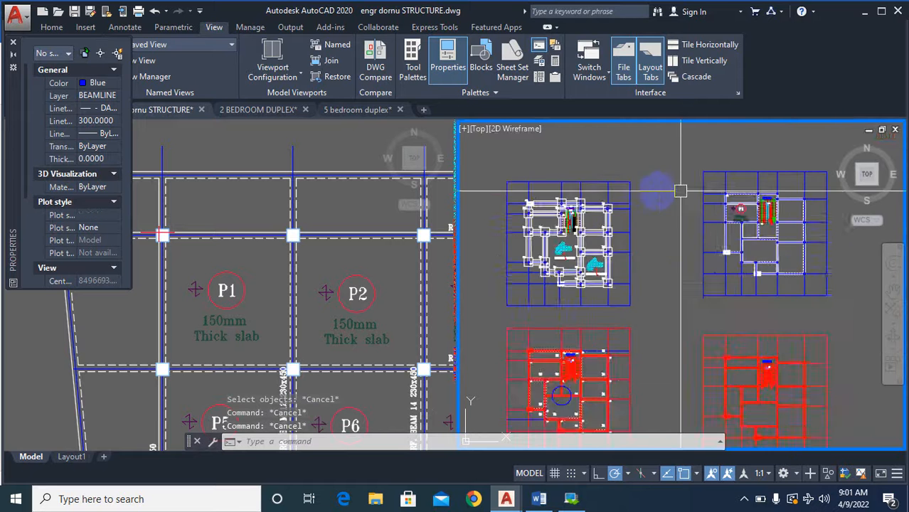
scroll(683, 303, "down", 3)
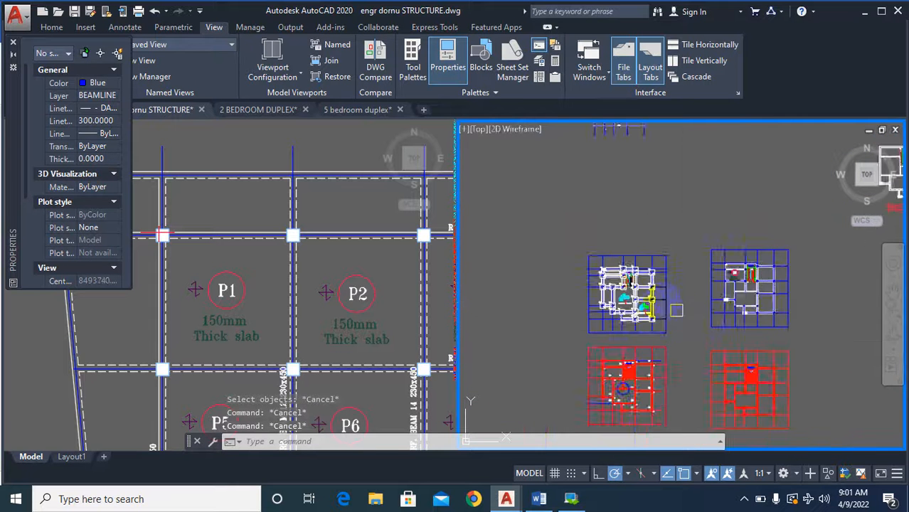
scroll(661, 302, "up", 5)
scroll(557, 327, "down", 4)
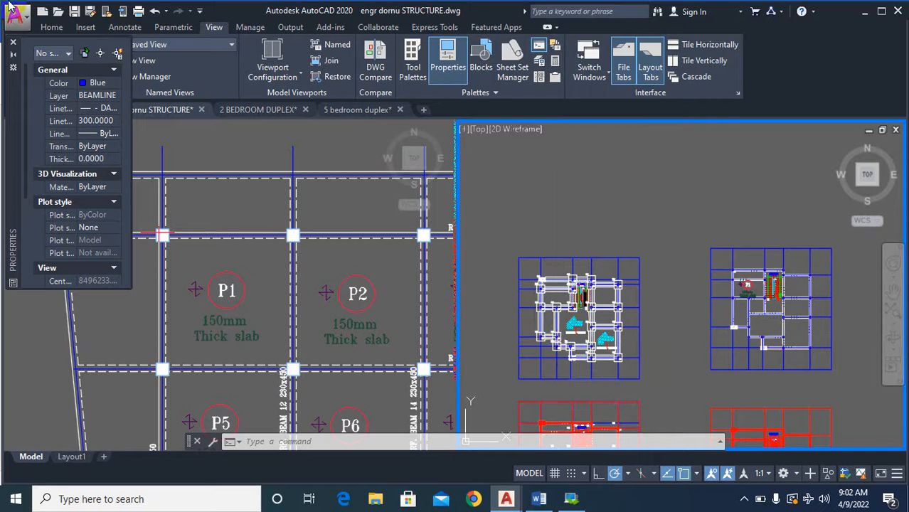
scroll(576, 345, "down", 4)
scroll(538, 348, "up", 2)
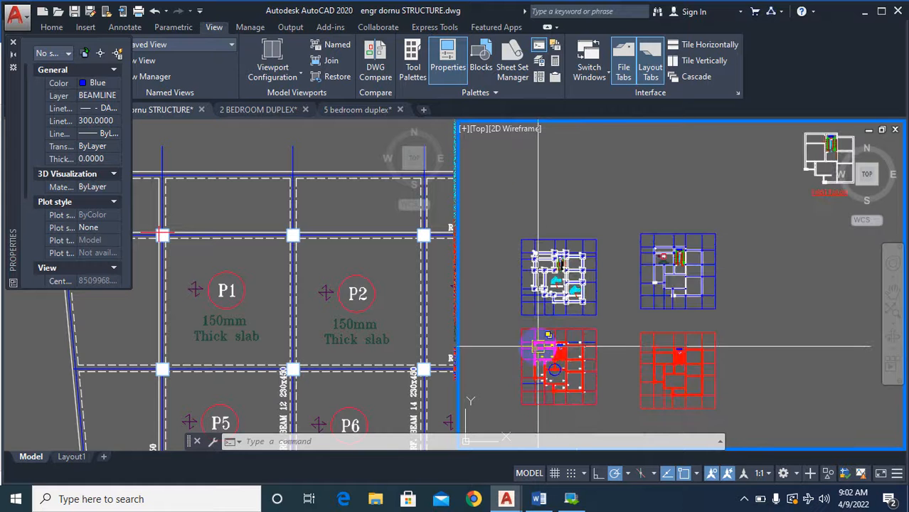
scroll(683, 274, "up", 3)
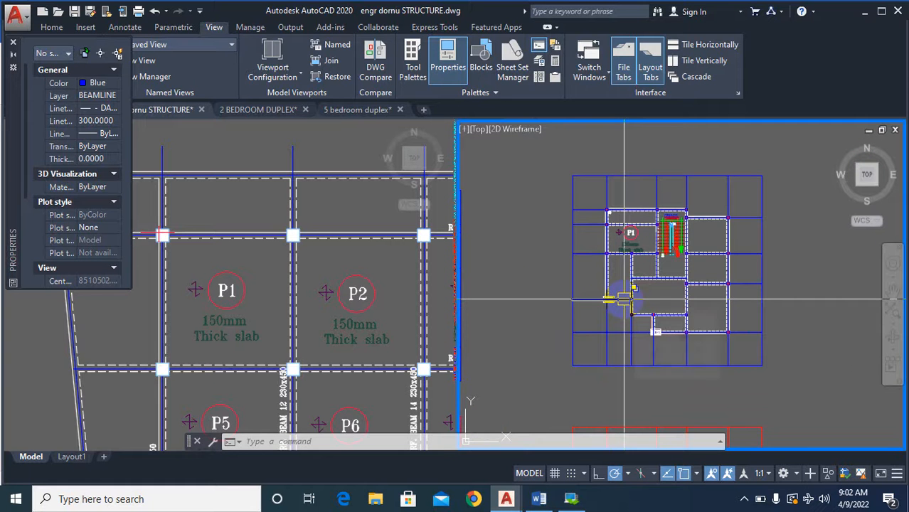
scroll(670, 213, "up", 4)
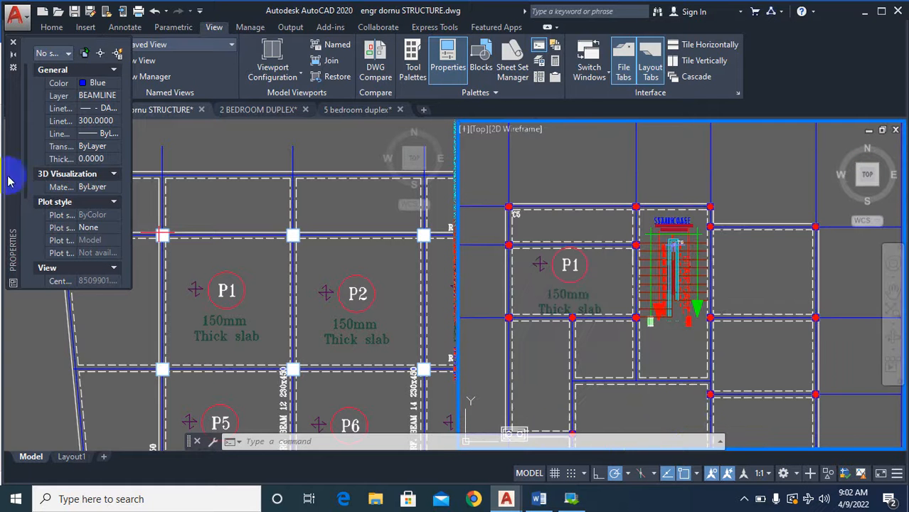
scroll(626, 260, "down", 4)
scroll(638, 312, "up", 4)
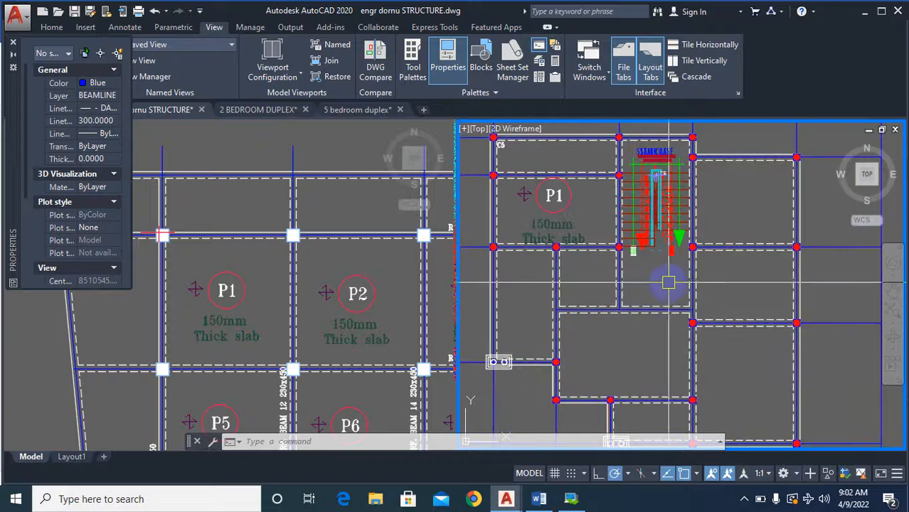
scroll(692, 287, "down", 2)
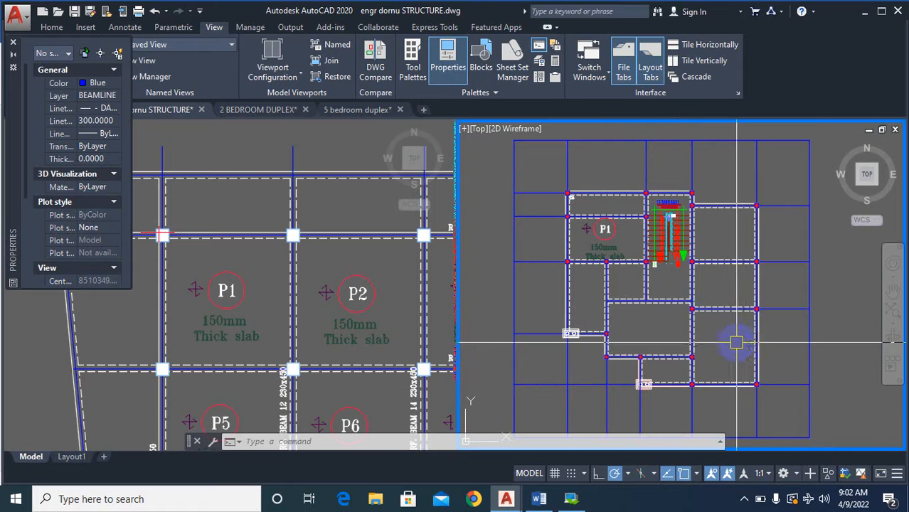